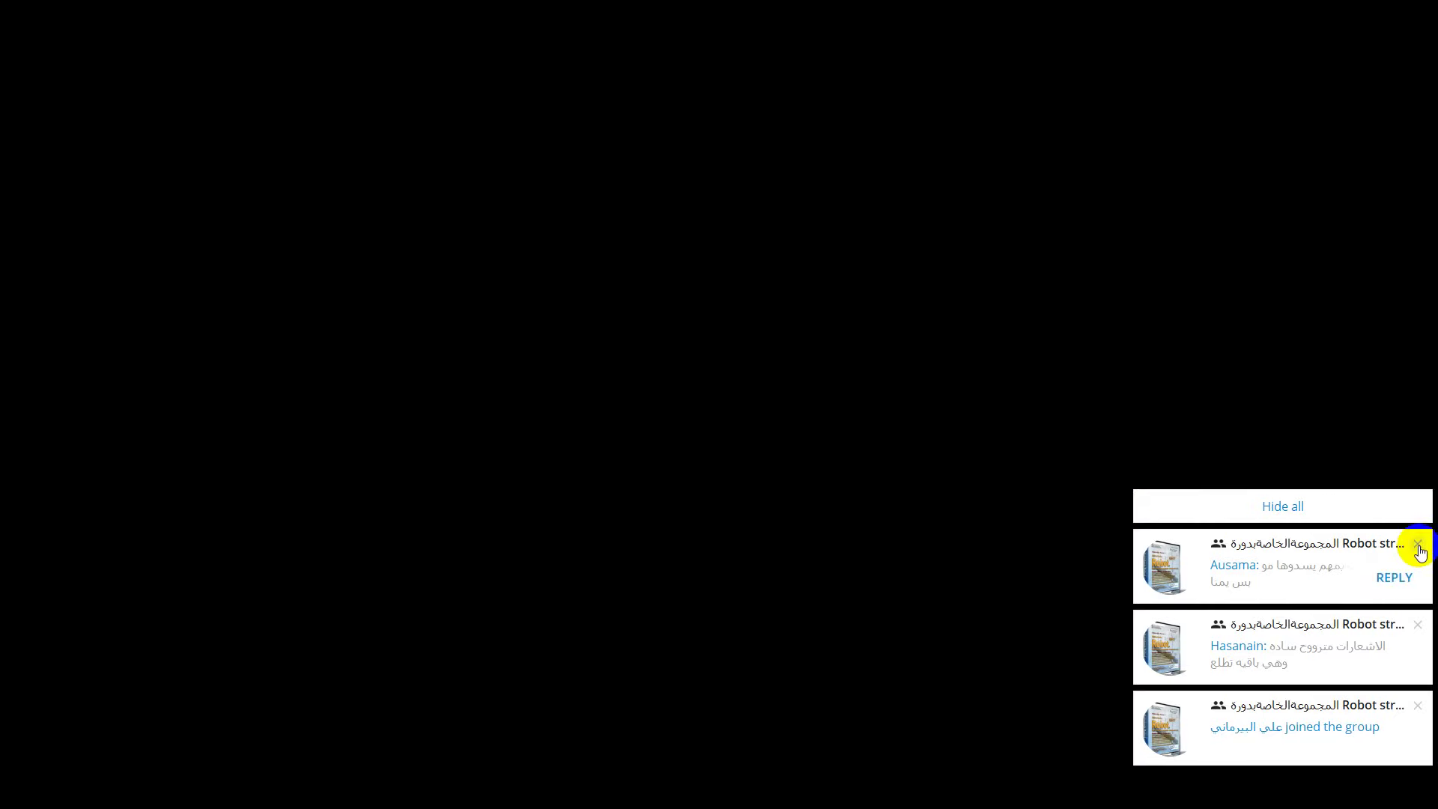
Step: Dismiss the three group chat notifications one by one
left_click(1418, 545)
left_click(1418, 624)
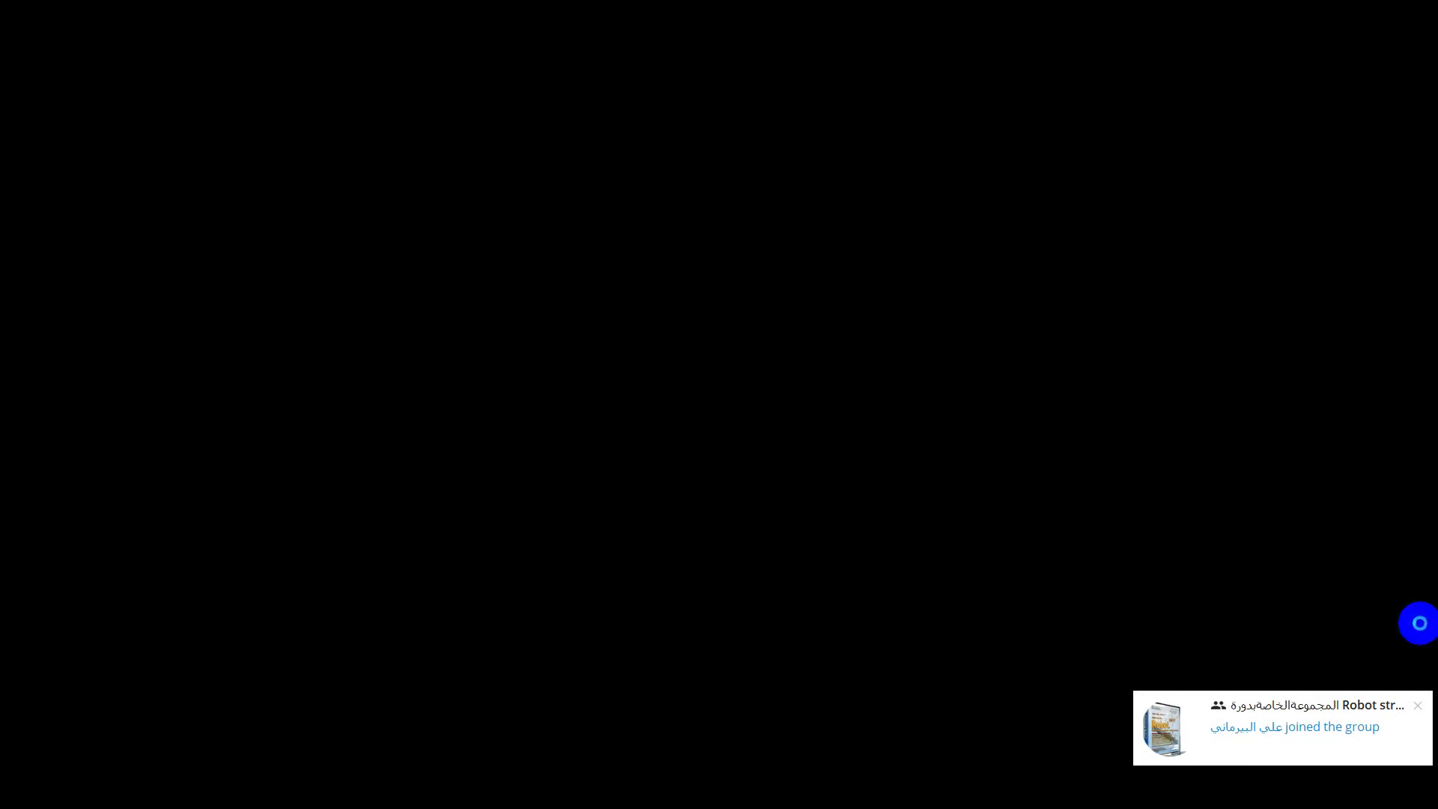
left_click(1416, 705)
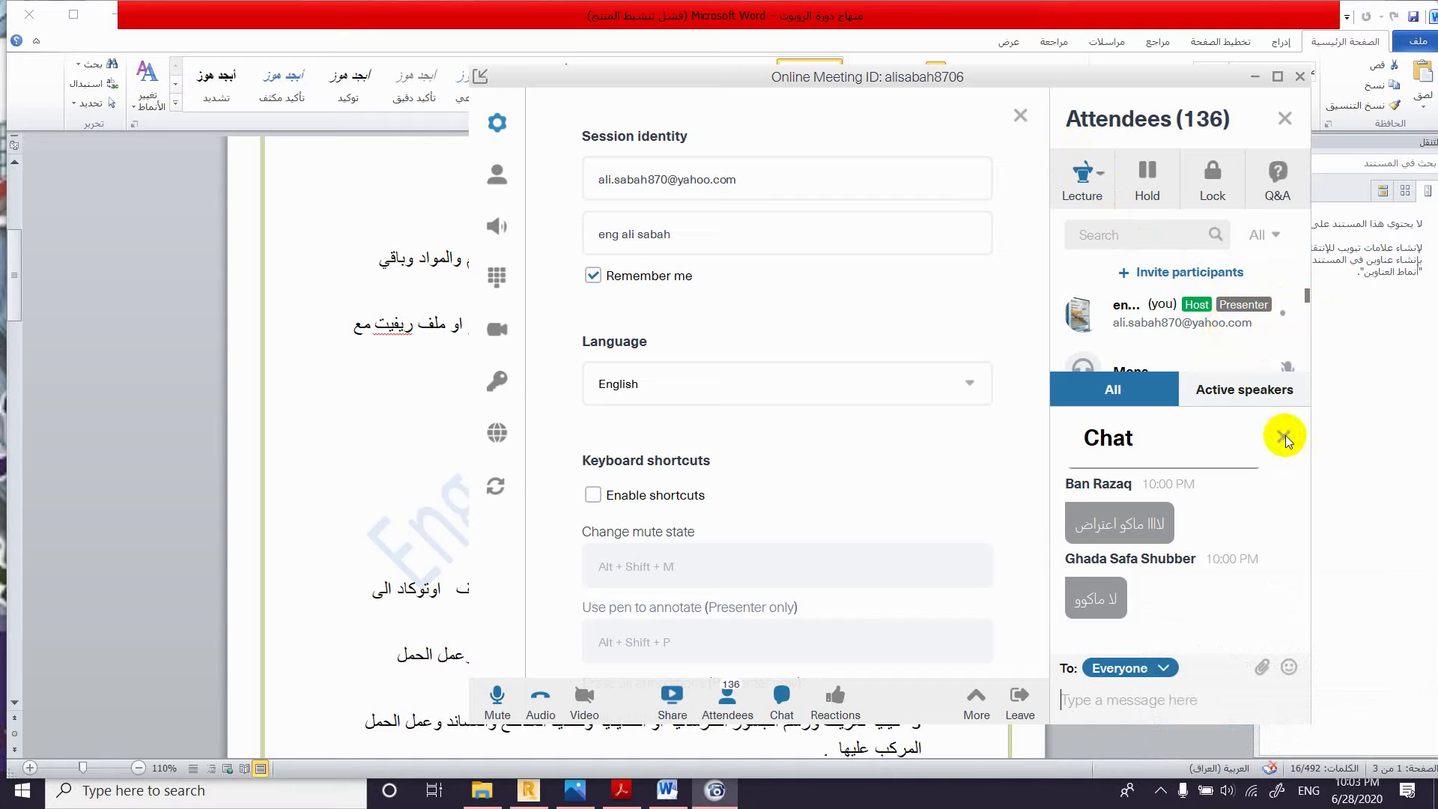
Step: Force-close the unresponsive FreeConferenceCall program and minimize the Word document to show the desktop
left_click(785, 704)
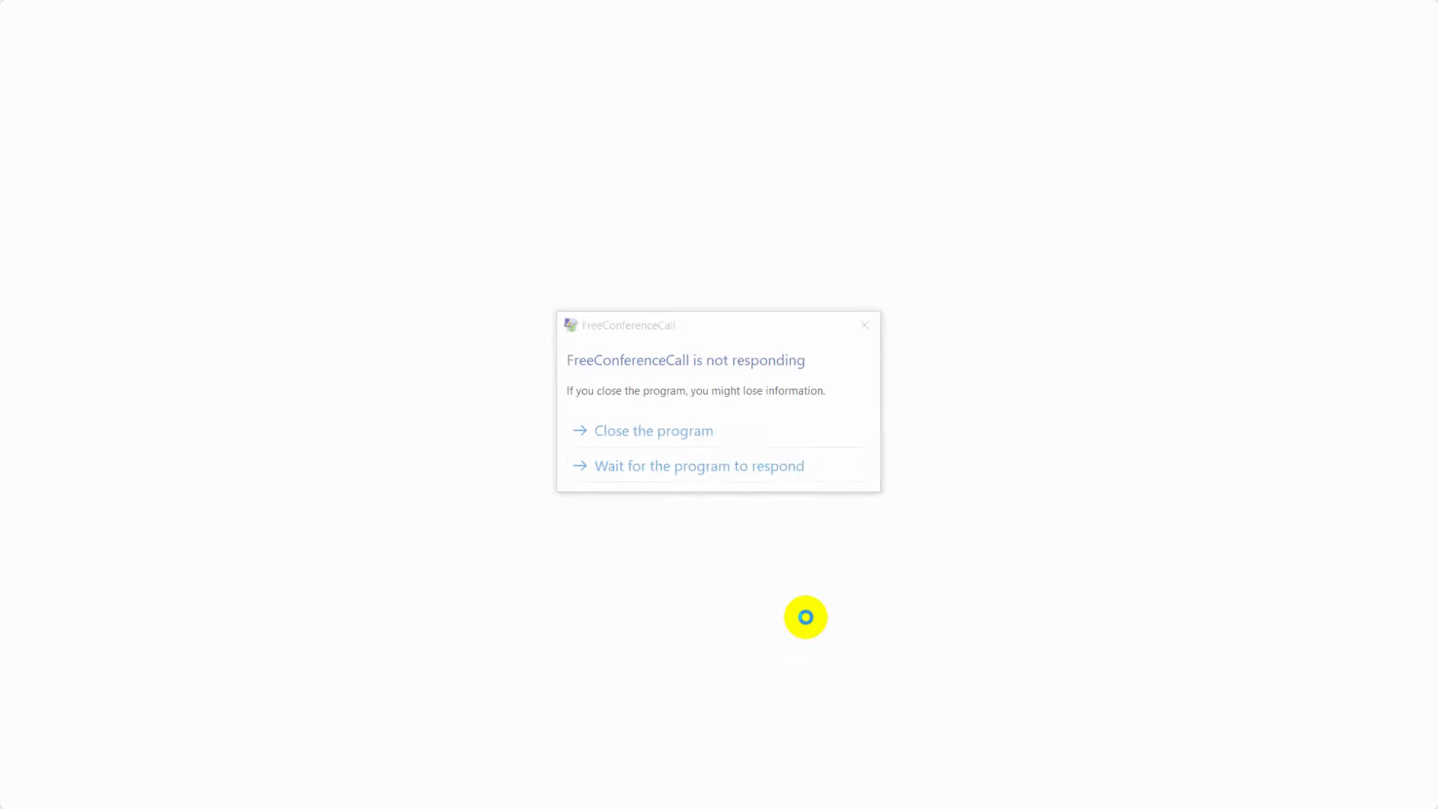
left_click(662, 430)
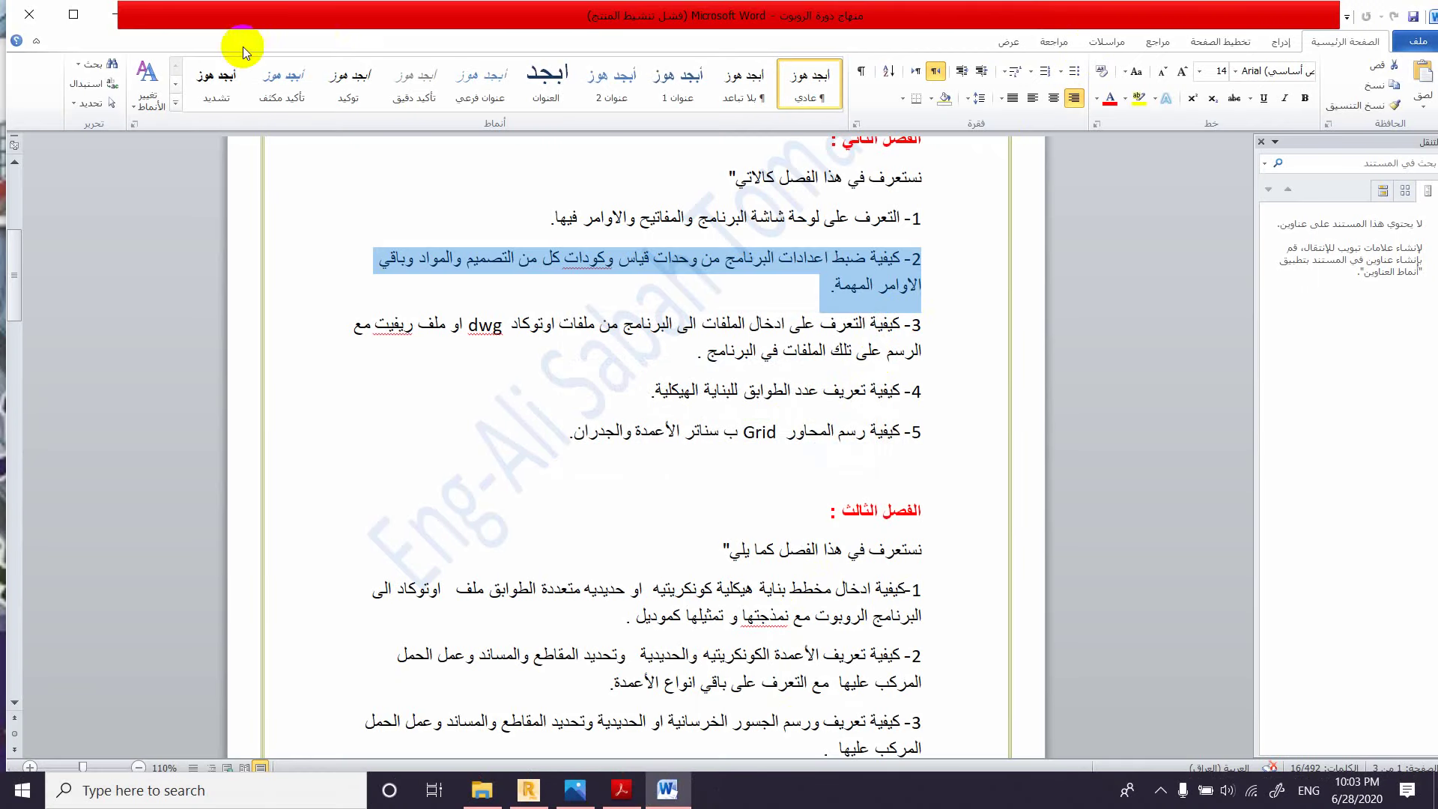
left_click(75, 13)
left_click(107, 17)
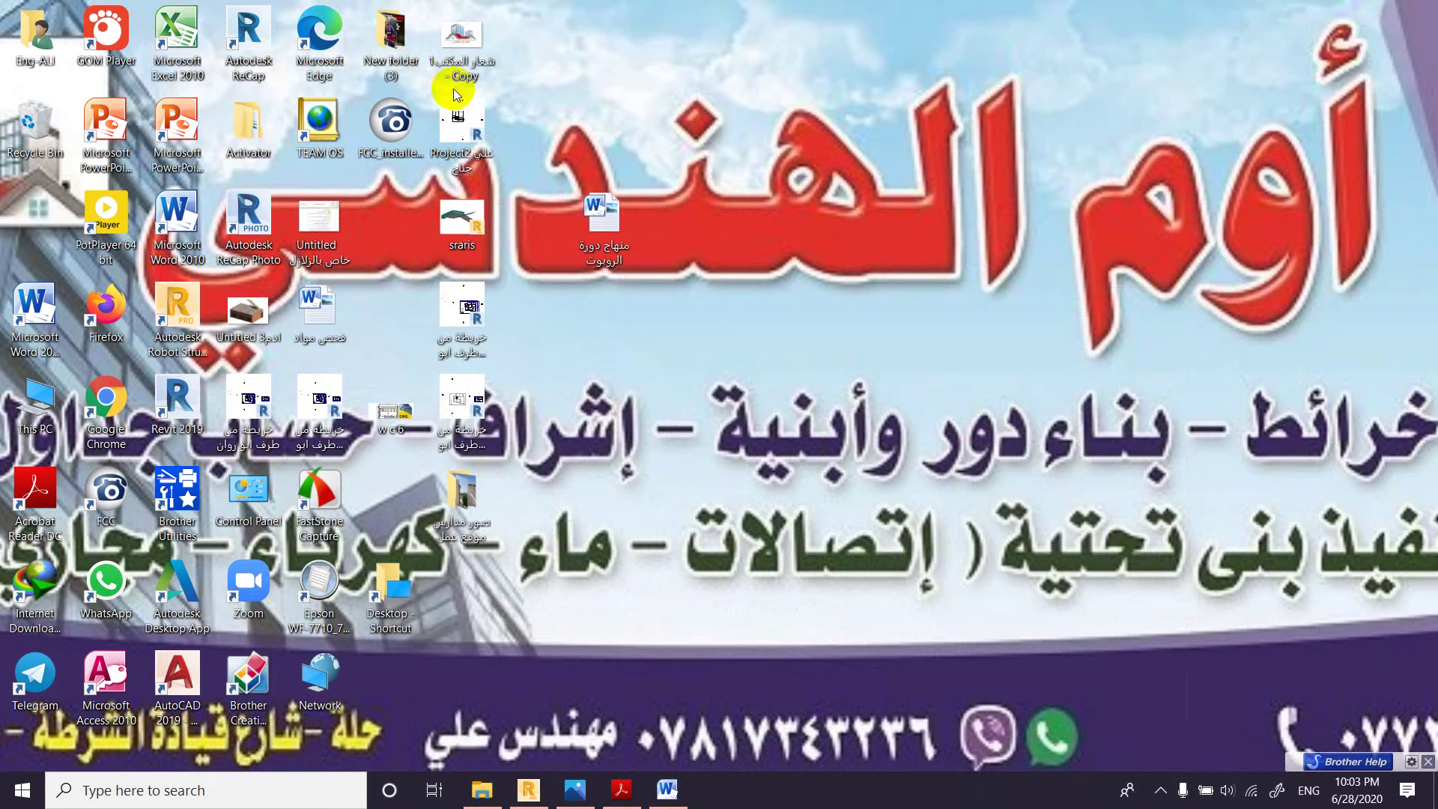
Step: Run the FCC installer on the desktop as administrator and start hosting a meeting
left_click(401, 126)
right_click(399, 123)
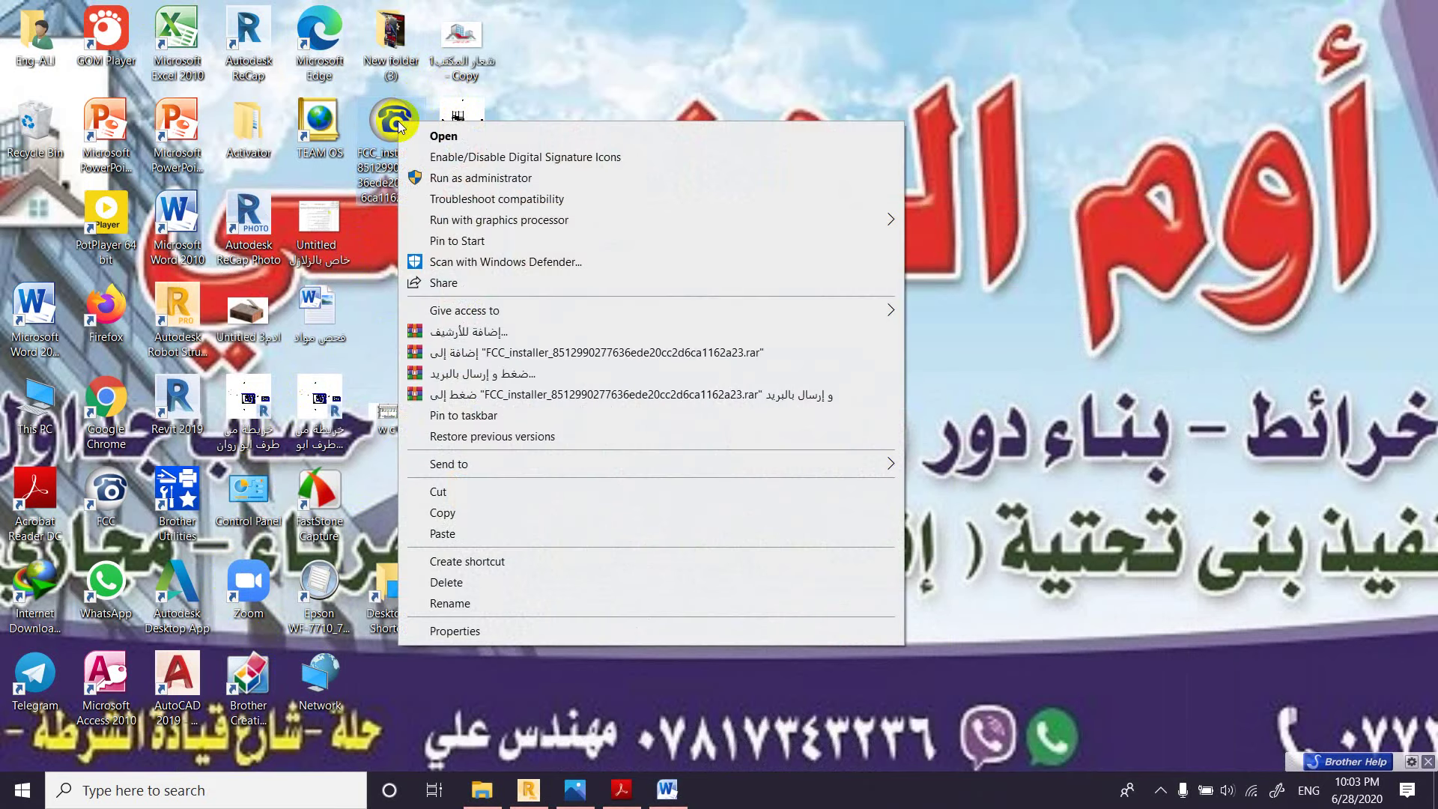
left_click(445, 184)
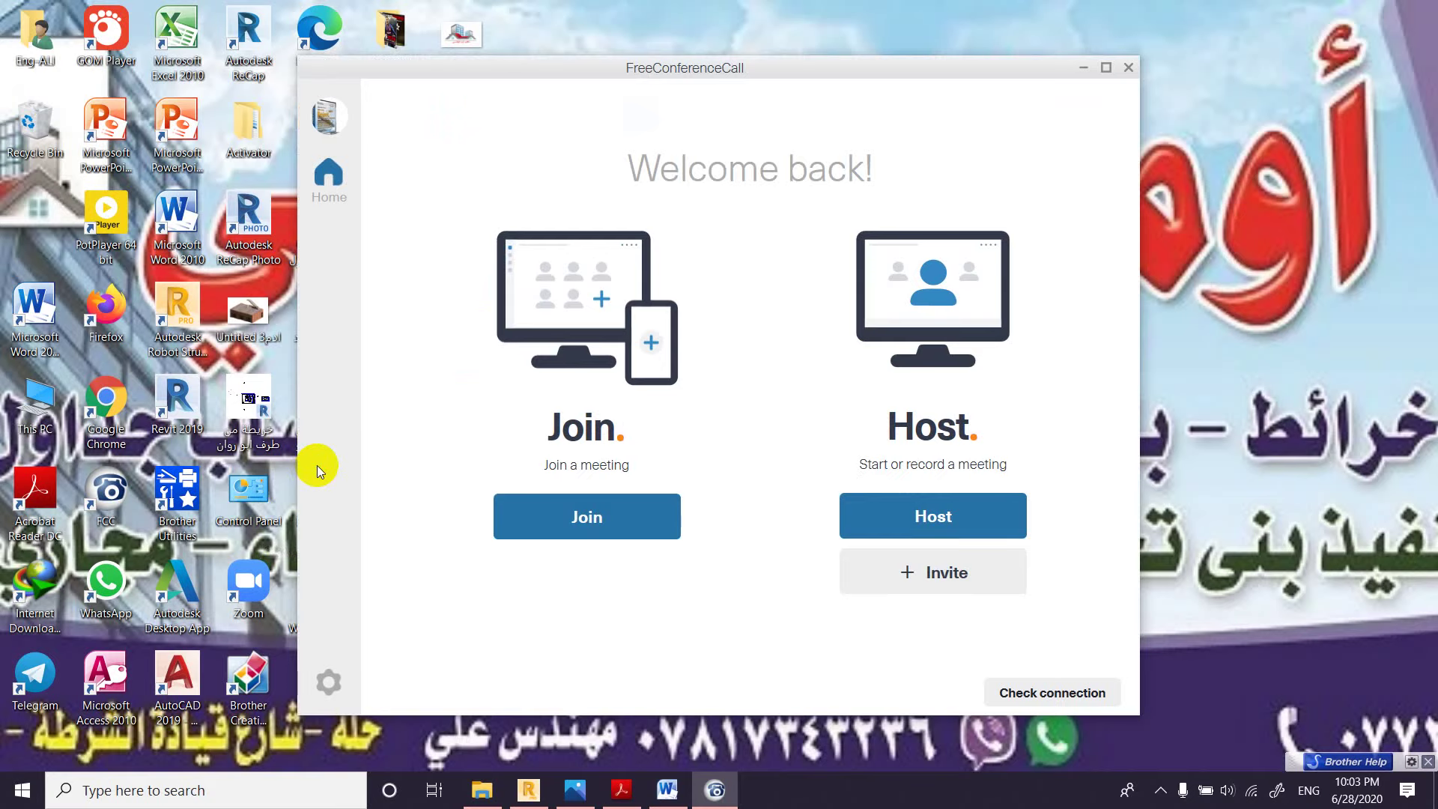
left_click(907, 531)
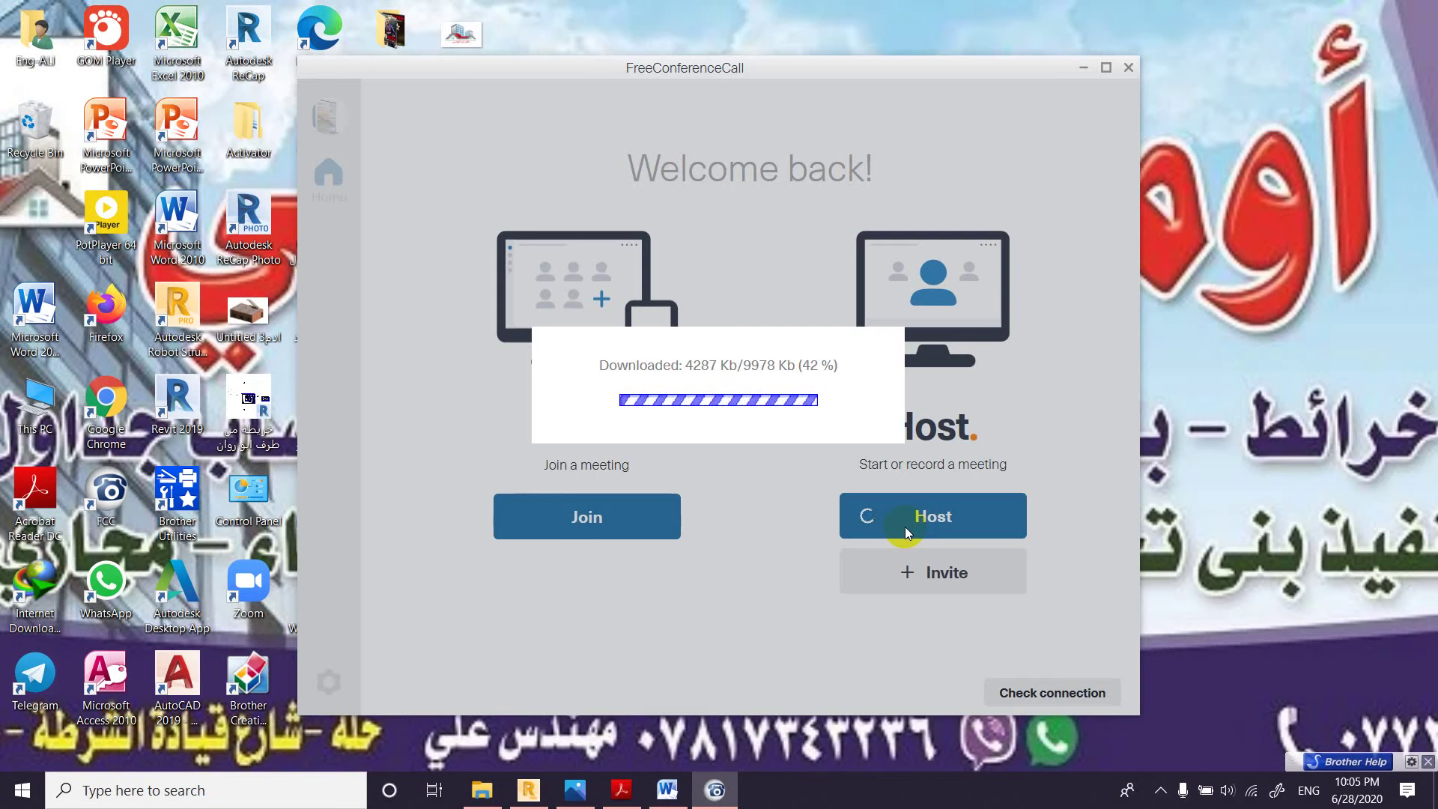
left_click(1160, 793)
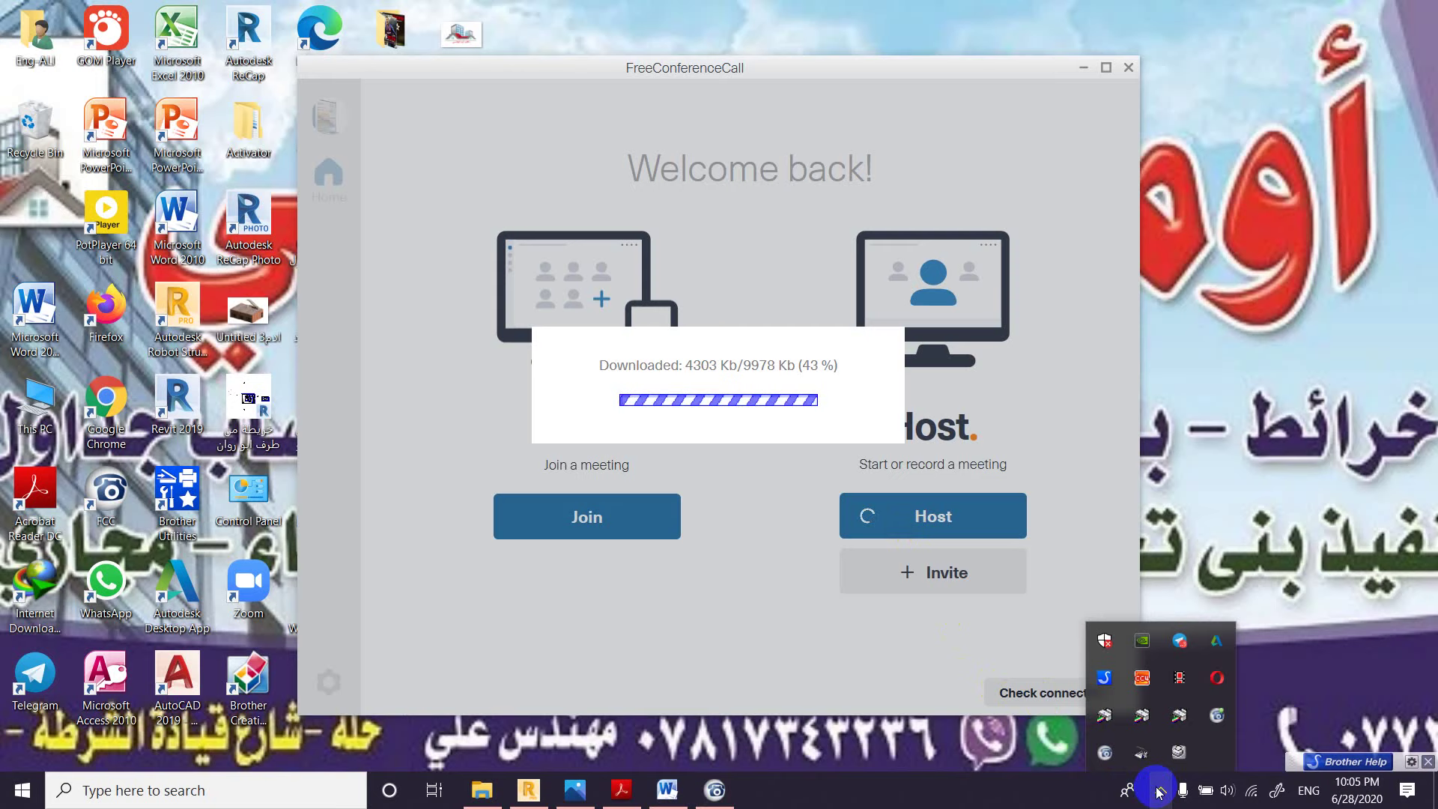
left_click(1235, 445)
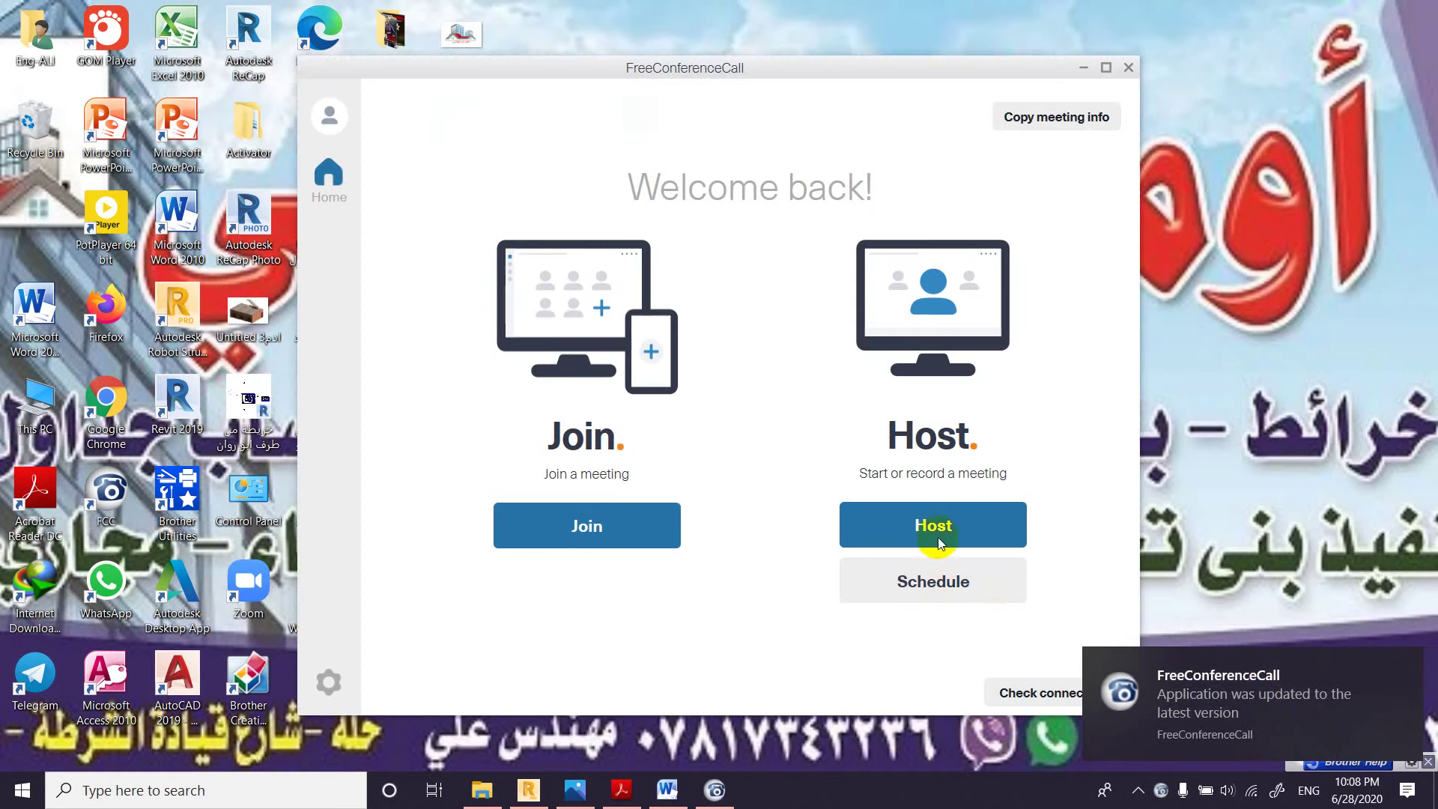
Step: Host the meeting from the updated FreeConferenceCall application and dismiss the update notification
left_click(937, 527)
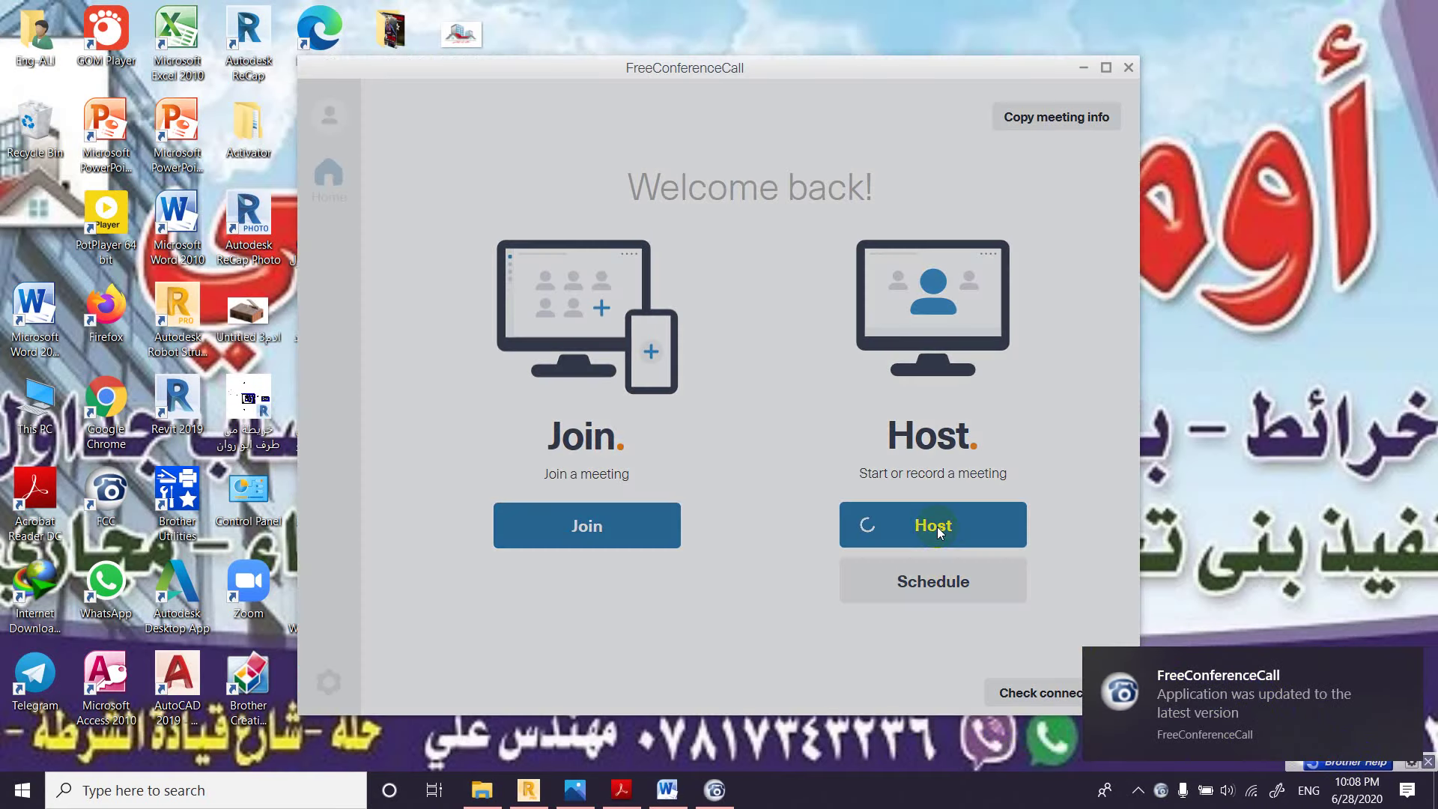
left_click(1356, 708)
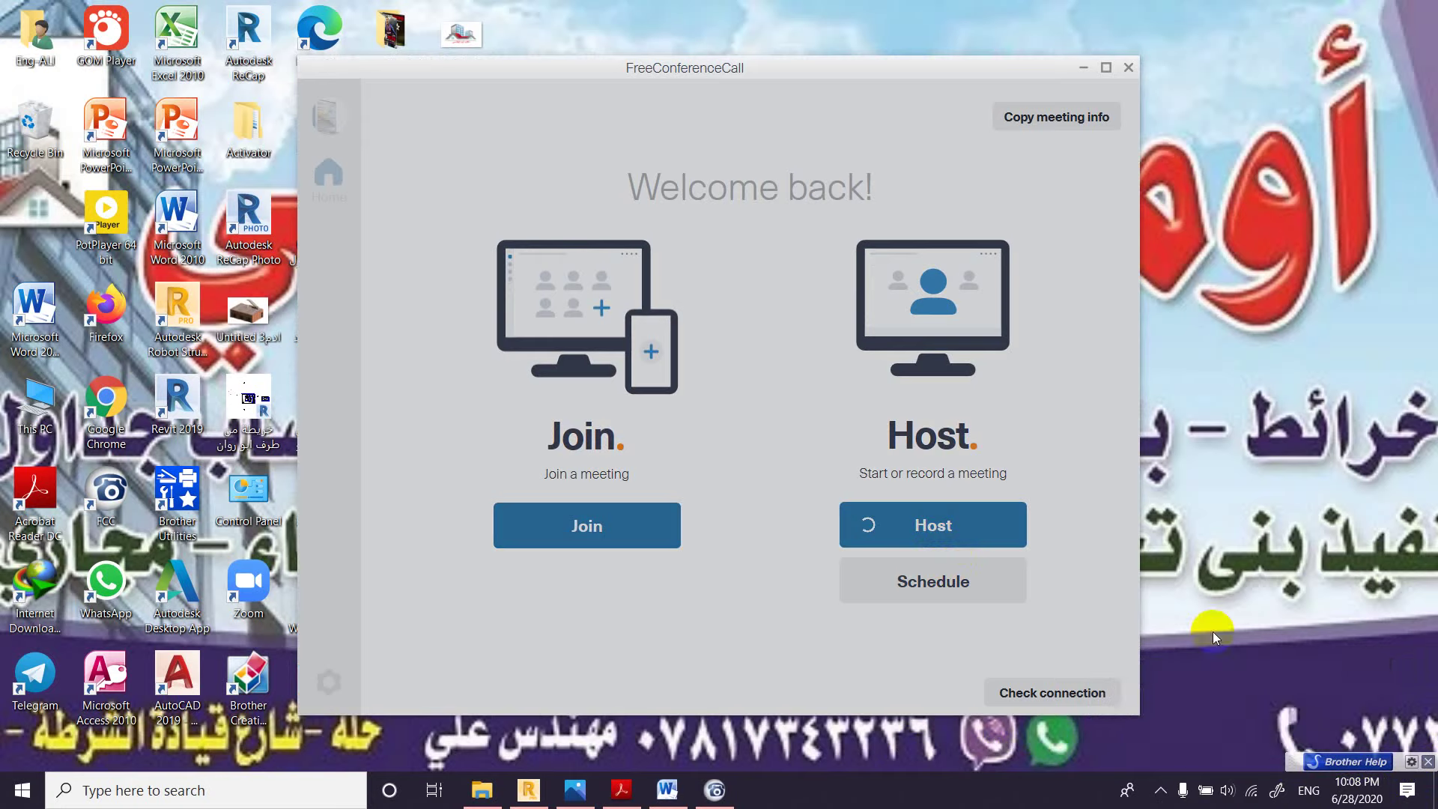
right_click(1324, 329)
left_click(1327, 387)
right_click(1337, 290)
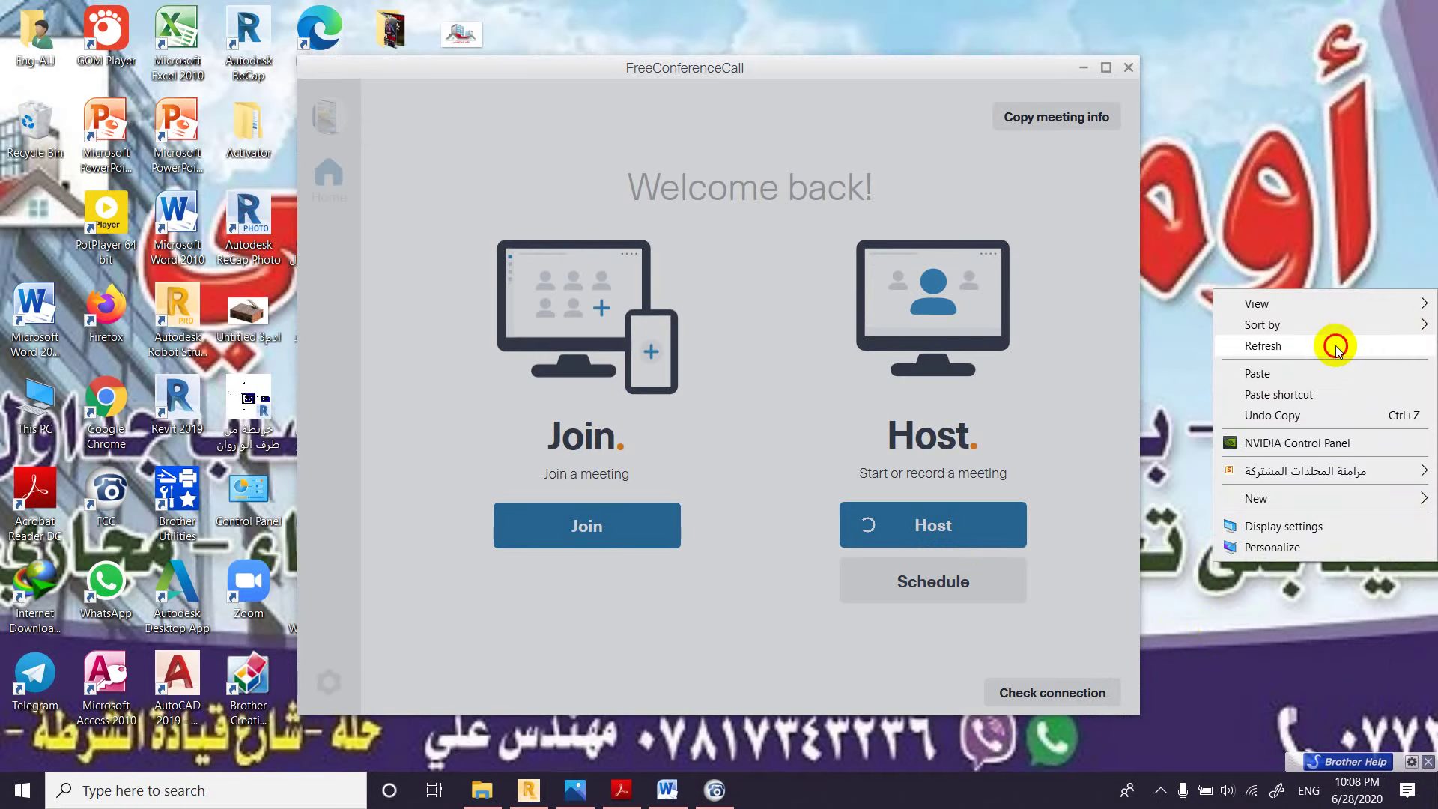
left_click(1337, 345)
right_click(1341, 310)
left_click(1356, 362)
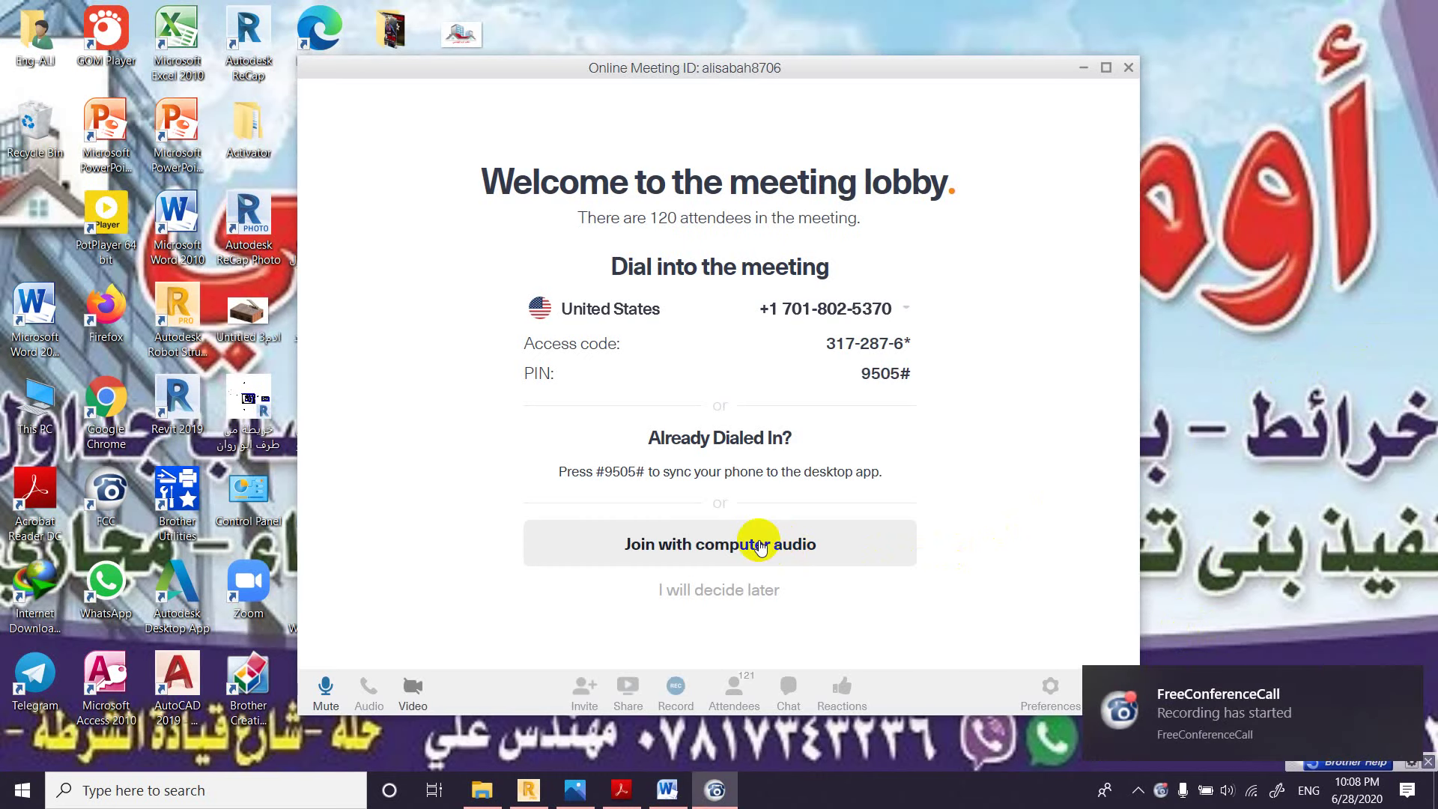
Step: Join the meeting with computer audio and open the attendee list
left_click(1192, 741)
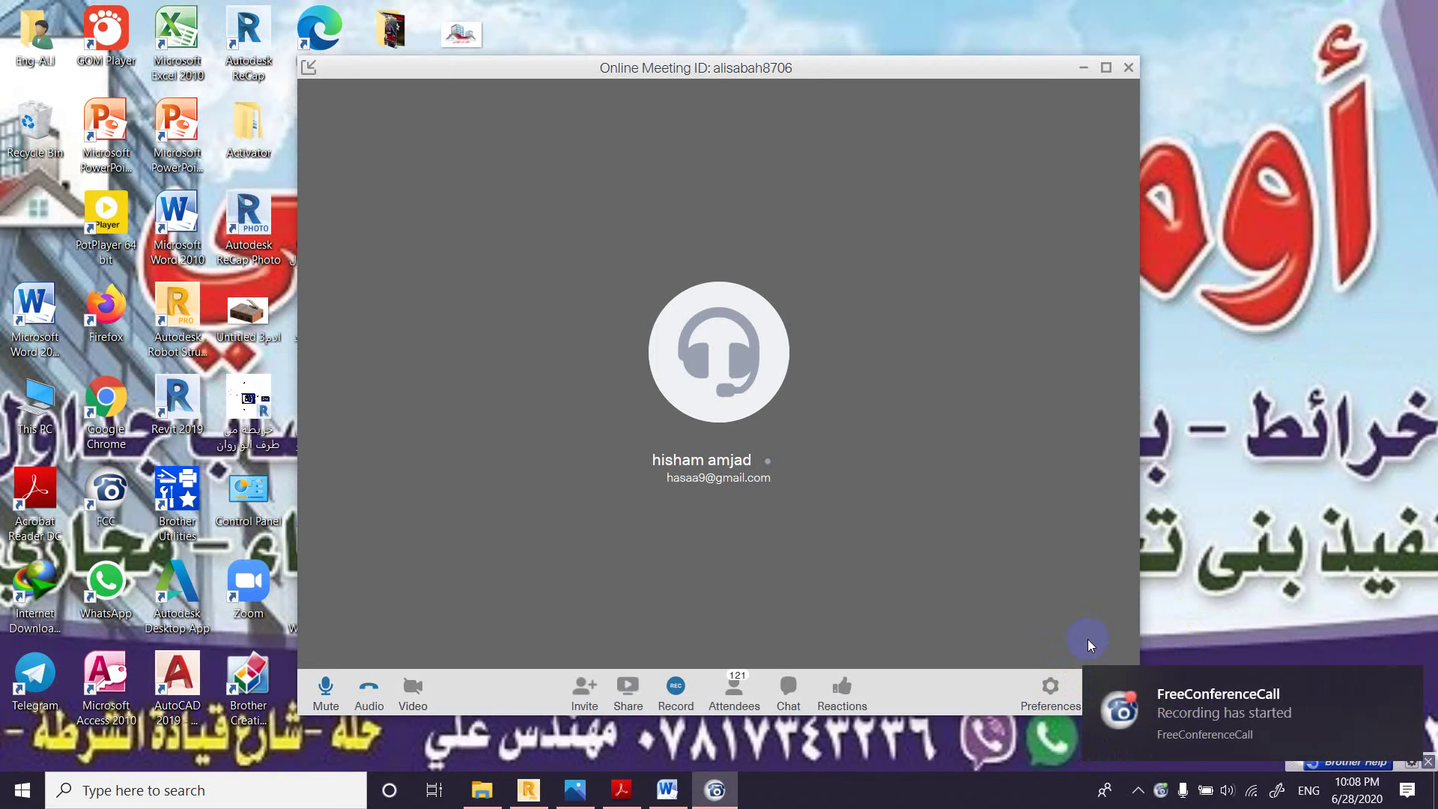
left_click(741, 689)
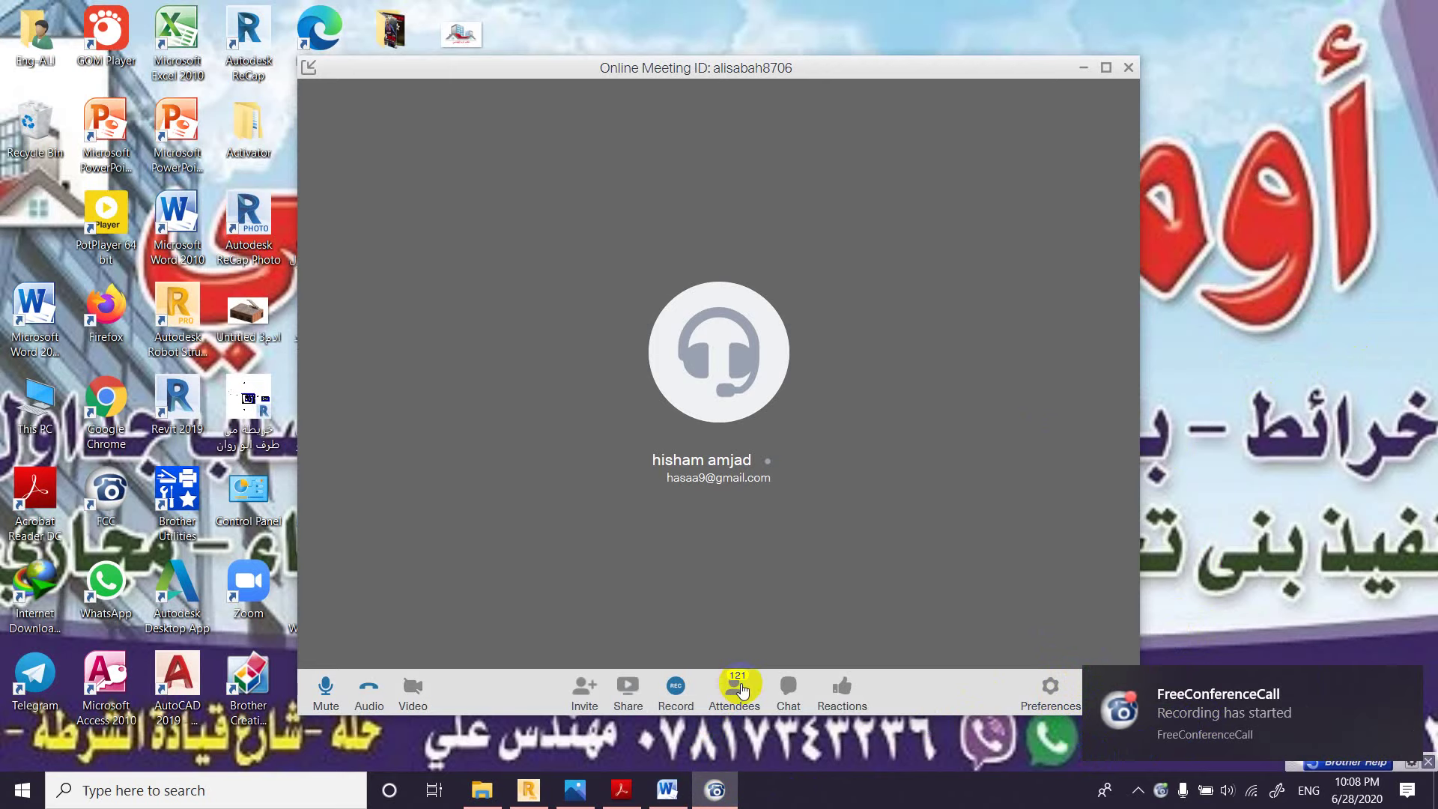
left_click(738, 688)
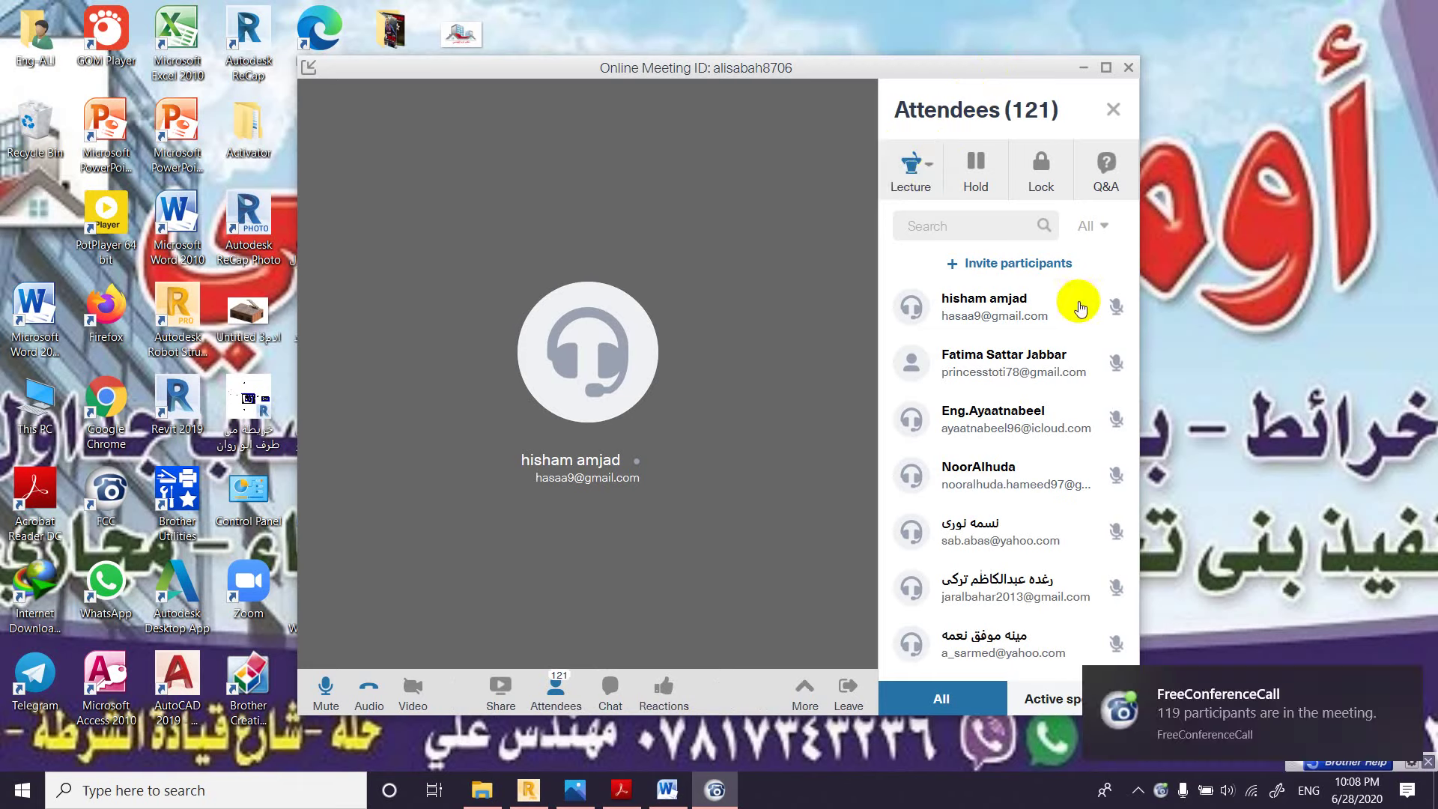
Step: Examine the attendee list's Lecture options for muting, unmuting and lecture mode, and close the list
left_click(932, 168)
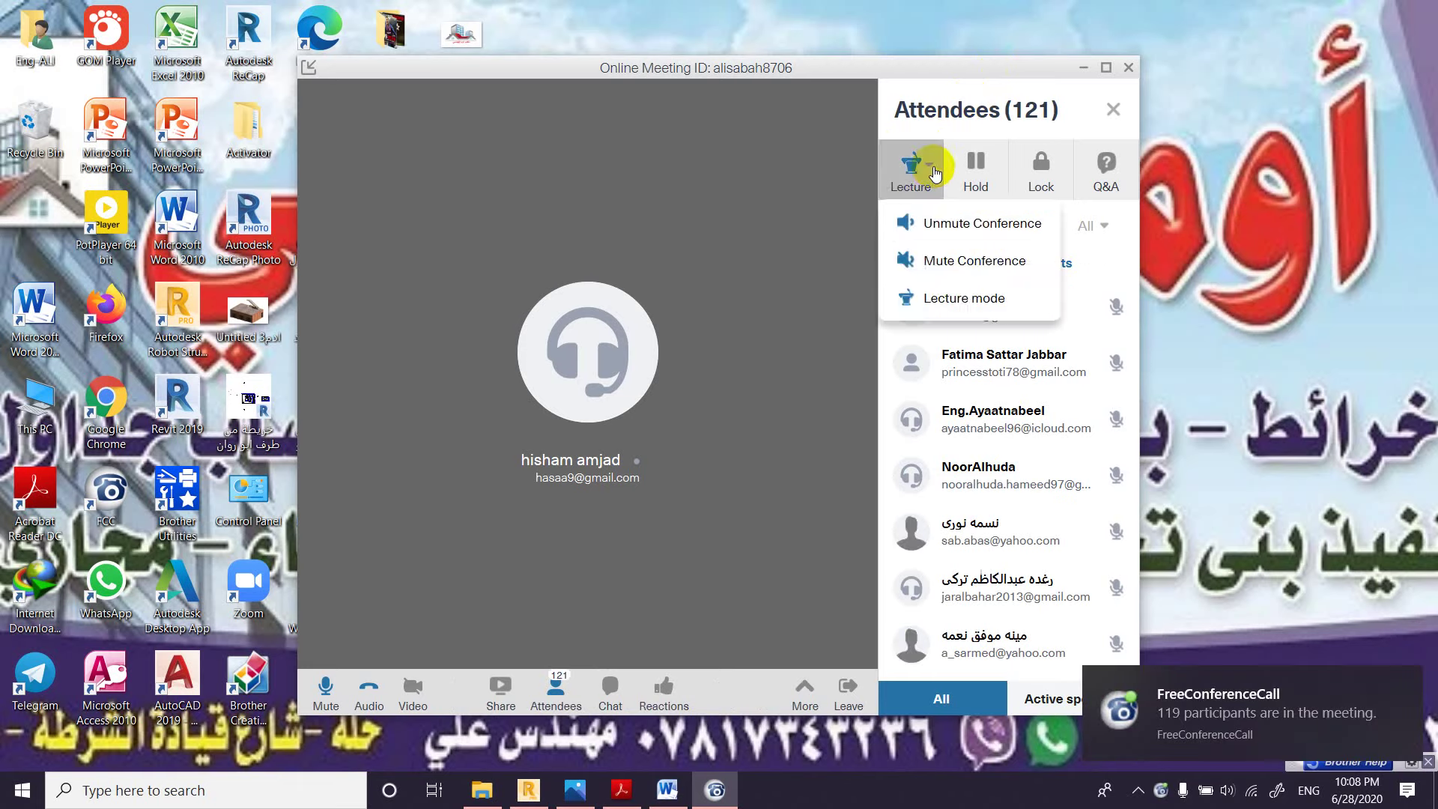
left_click(932, 168)
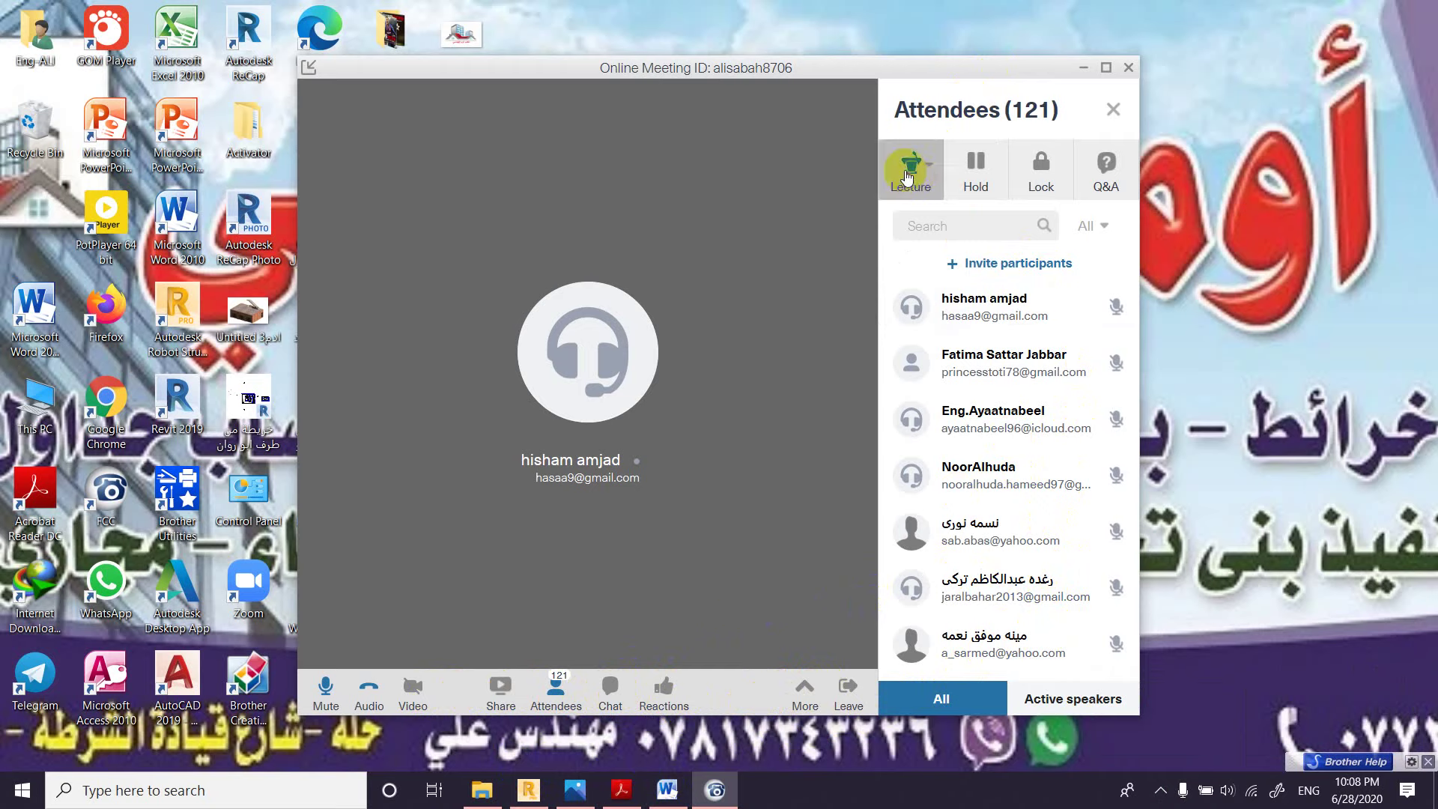
left_click(945, 178)
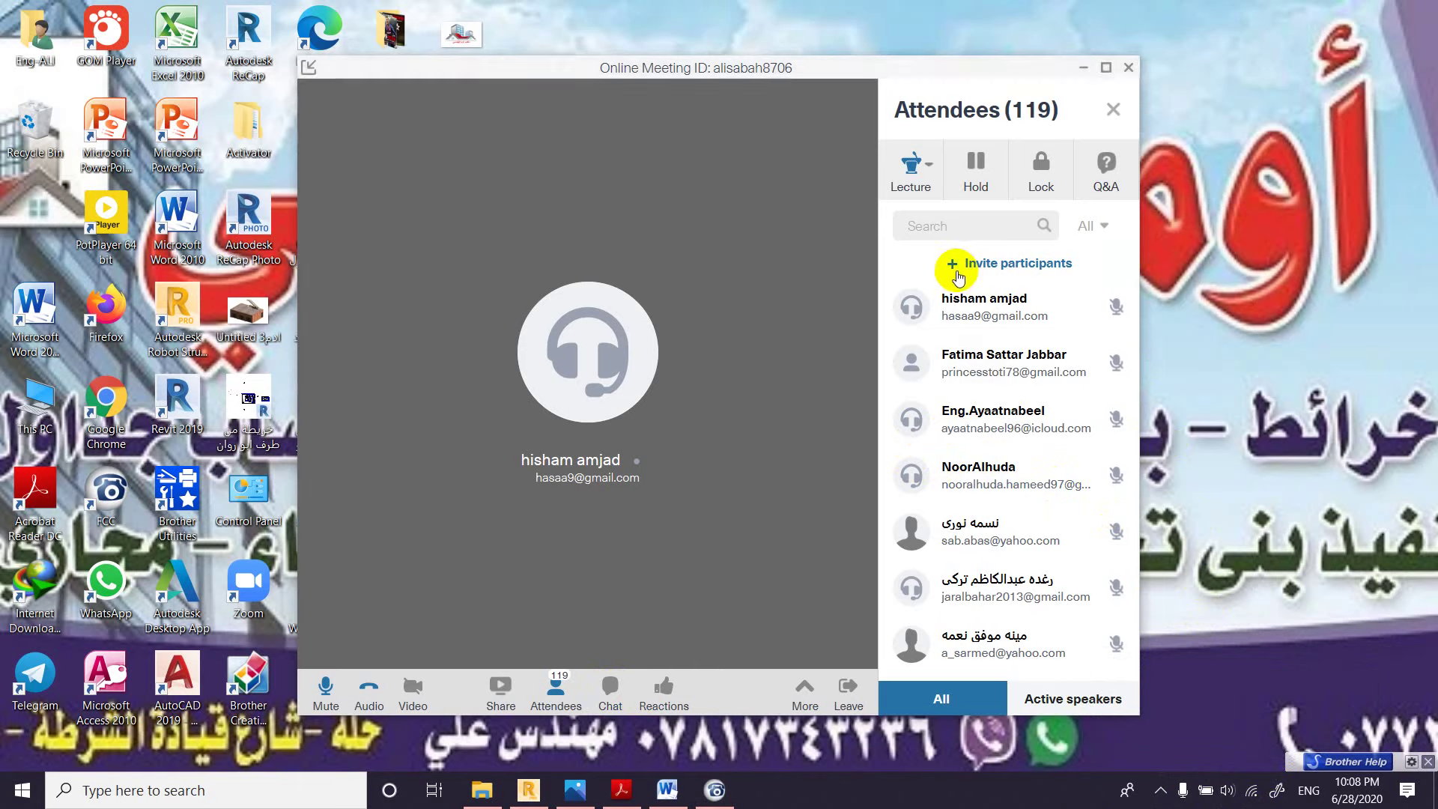
left_click(982, 386)
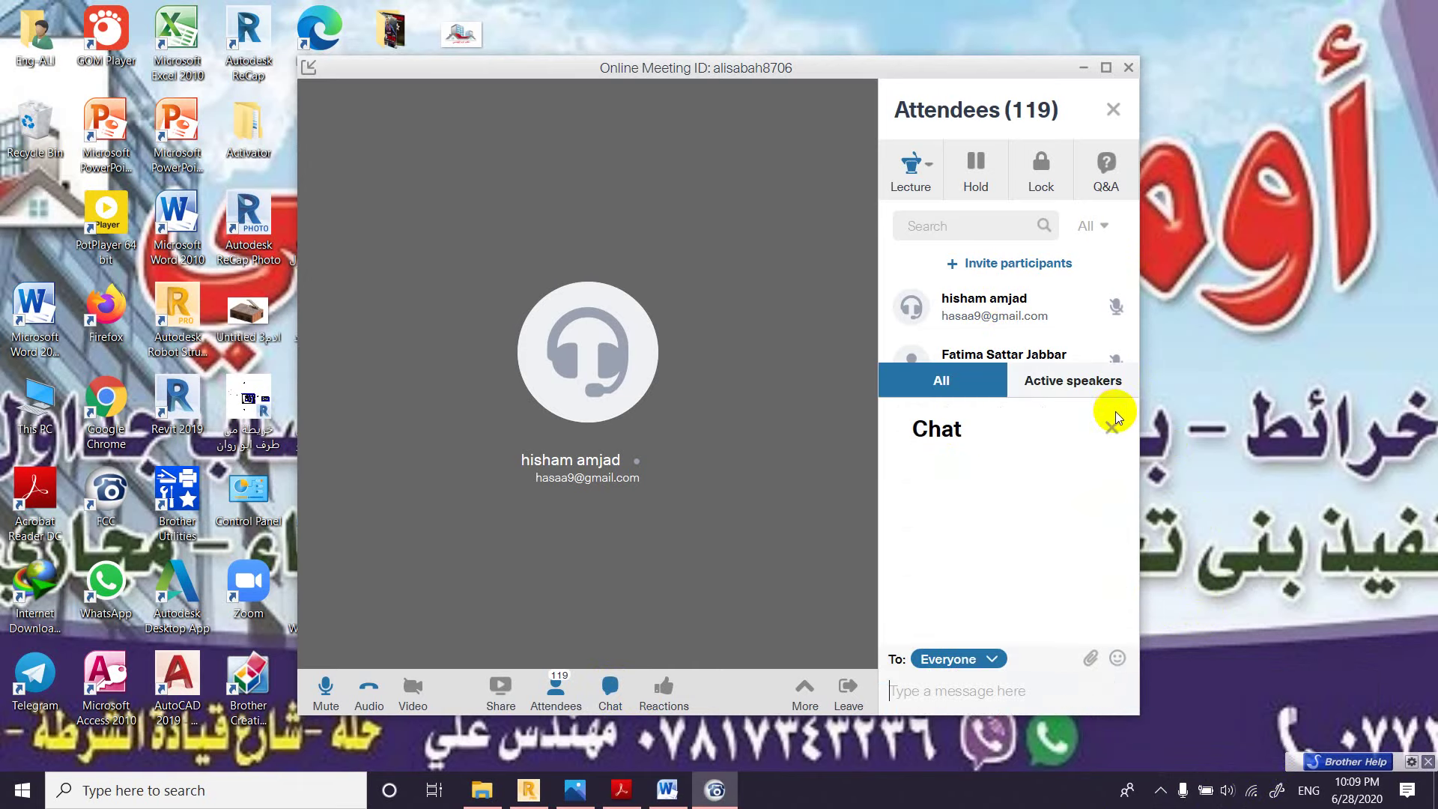
left_click(610, 685)
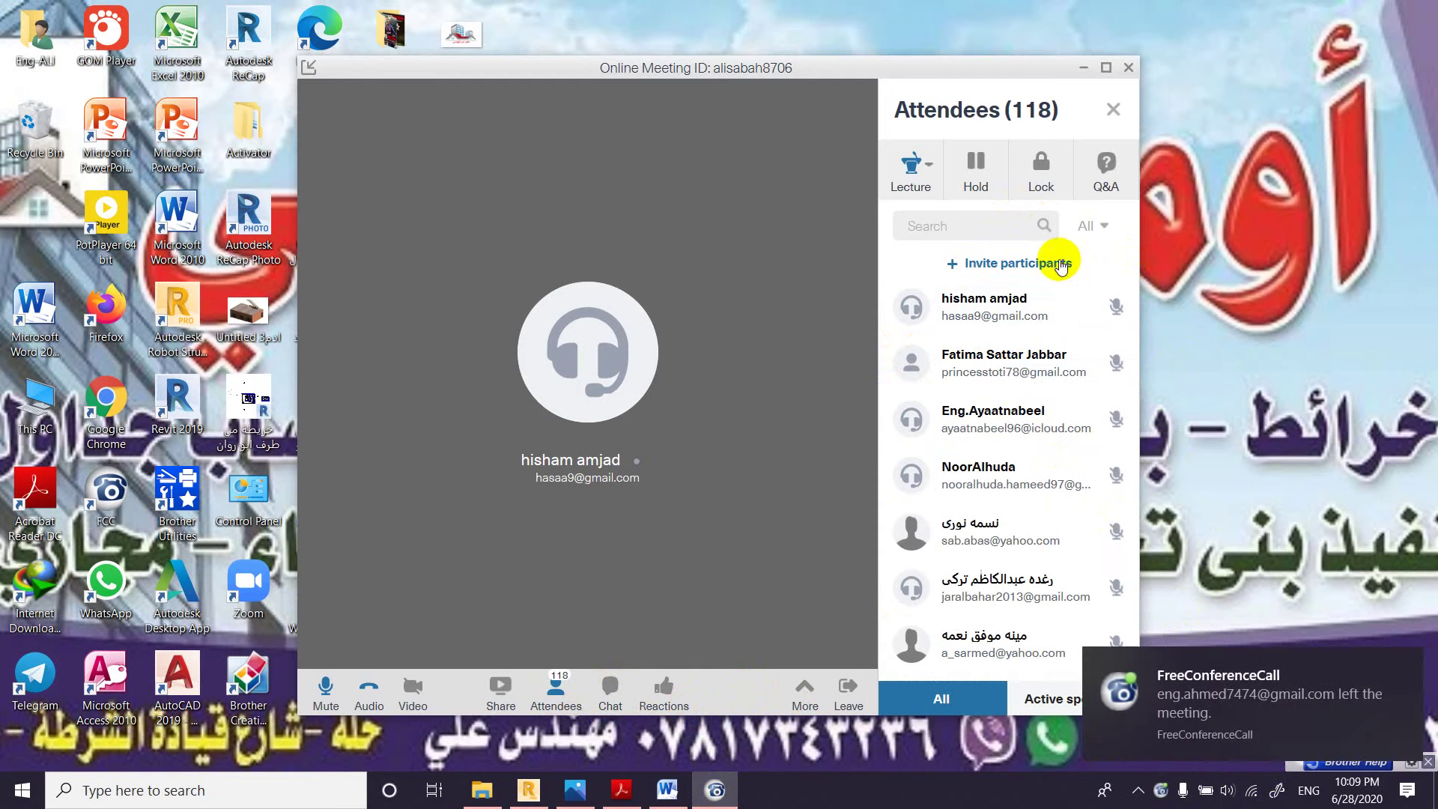
left_click(923, 187)
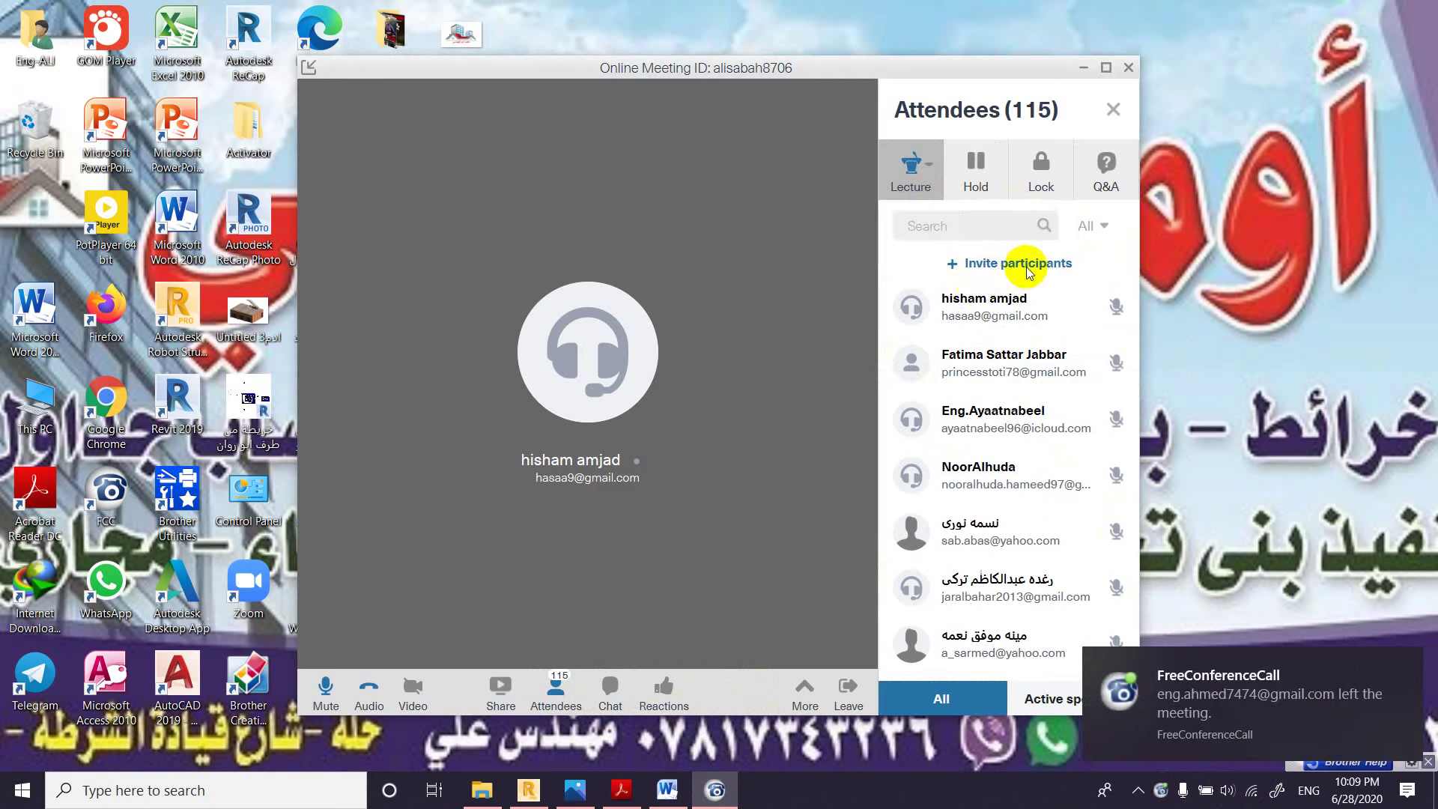
left_click(934, 188)
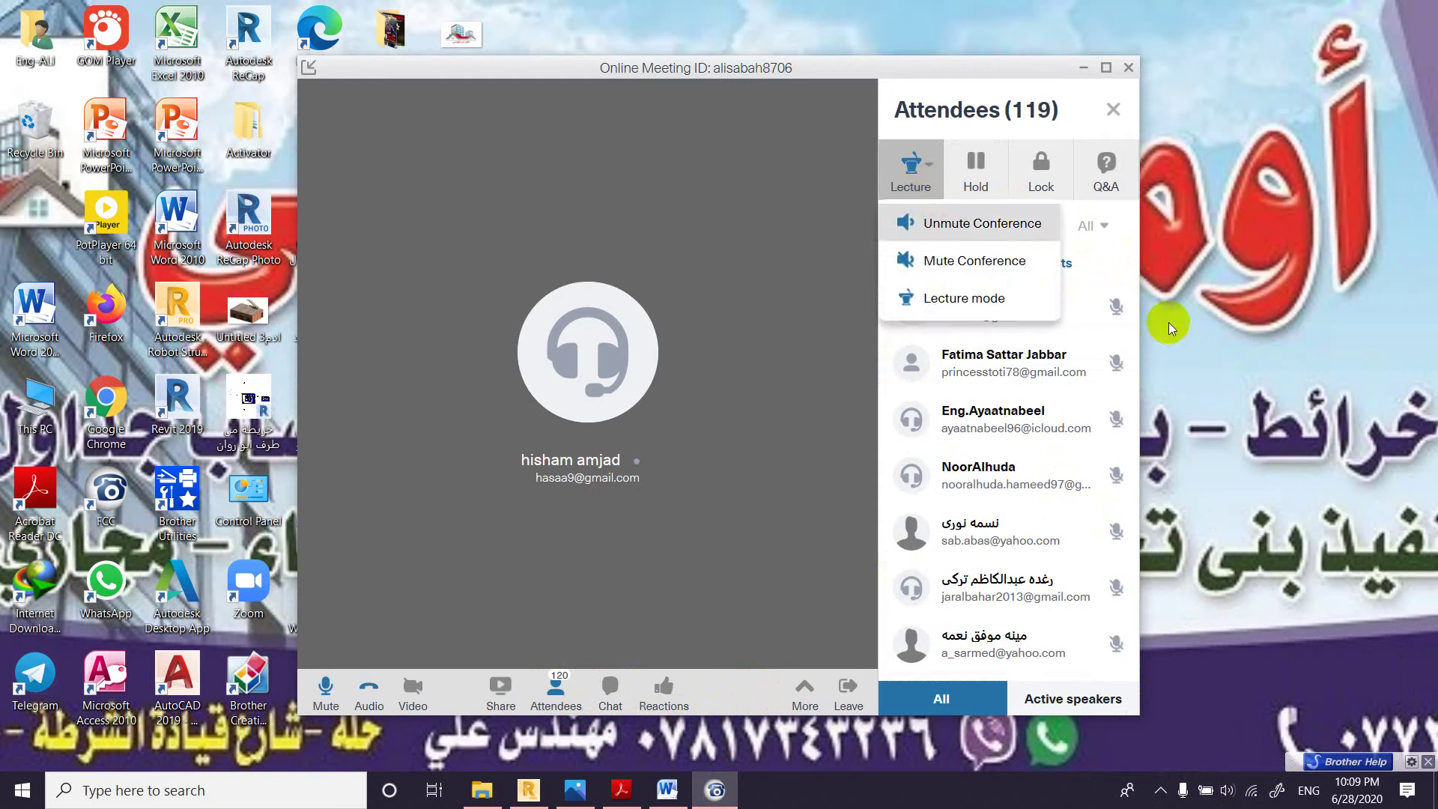
left_click(1270, 243)
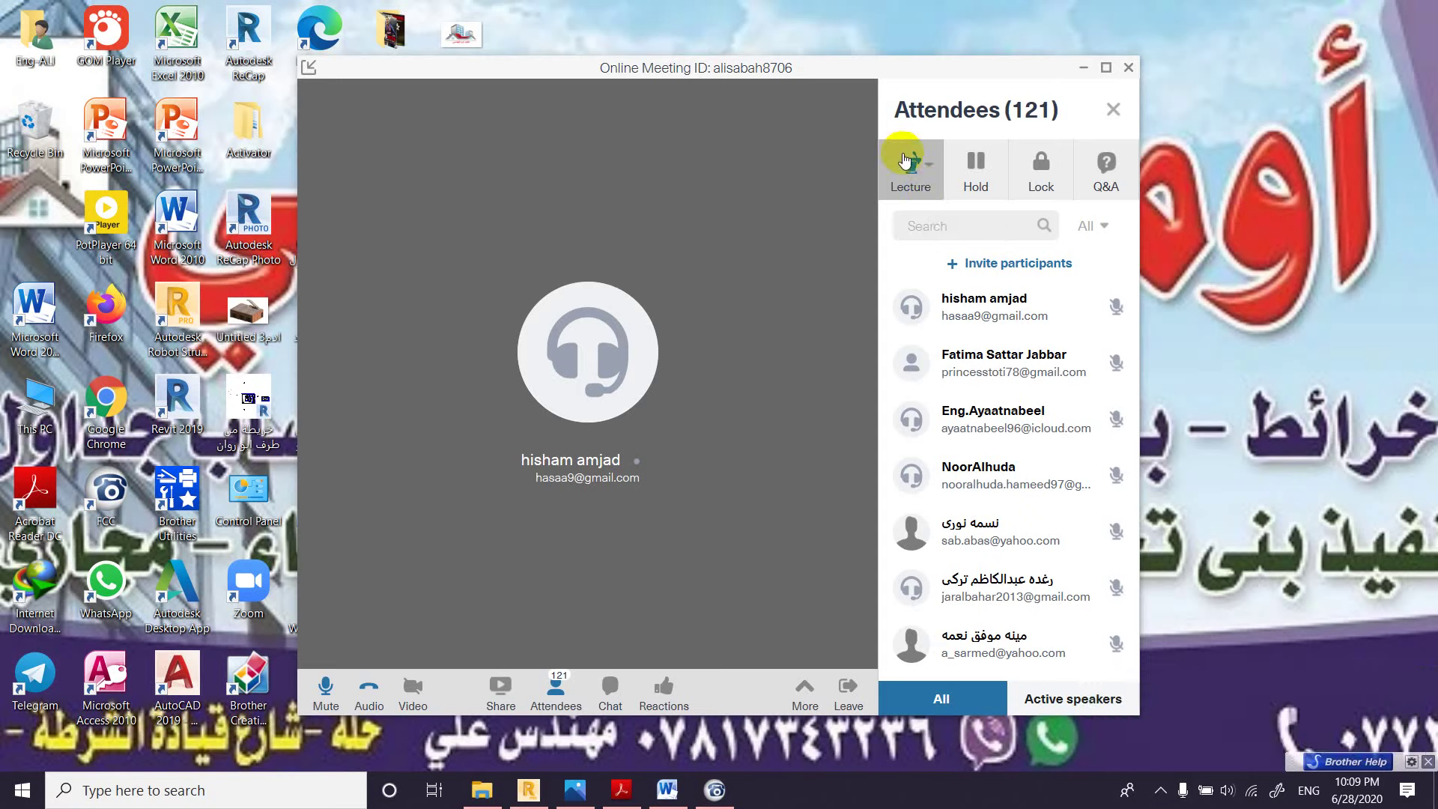
left_click(927, 189)
left_click(563, 685)
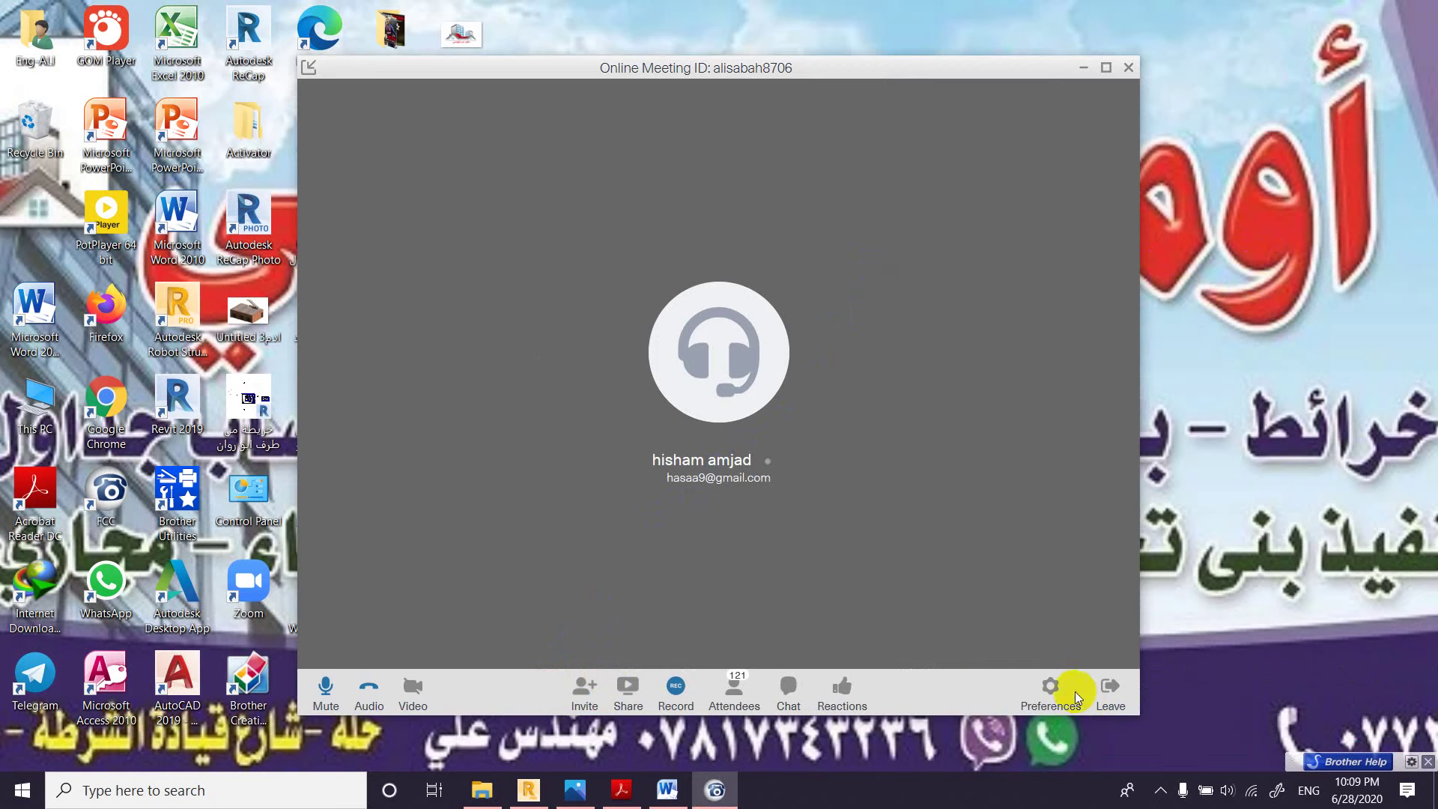
Step: Dismiss the participant notification and open the meeting's chat panel
left_click(788, 689)
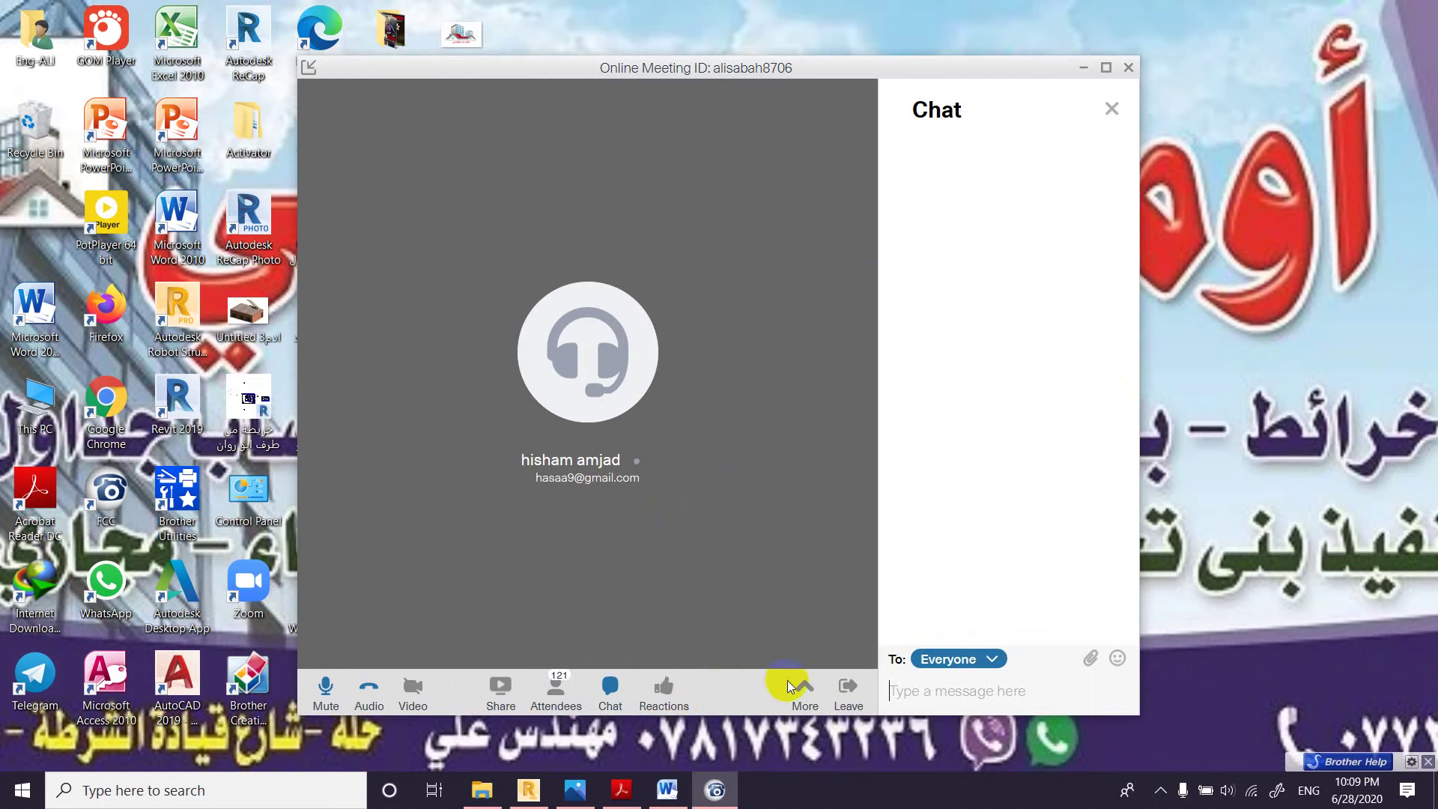
left_click(624, 701)
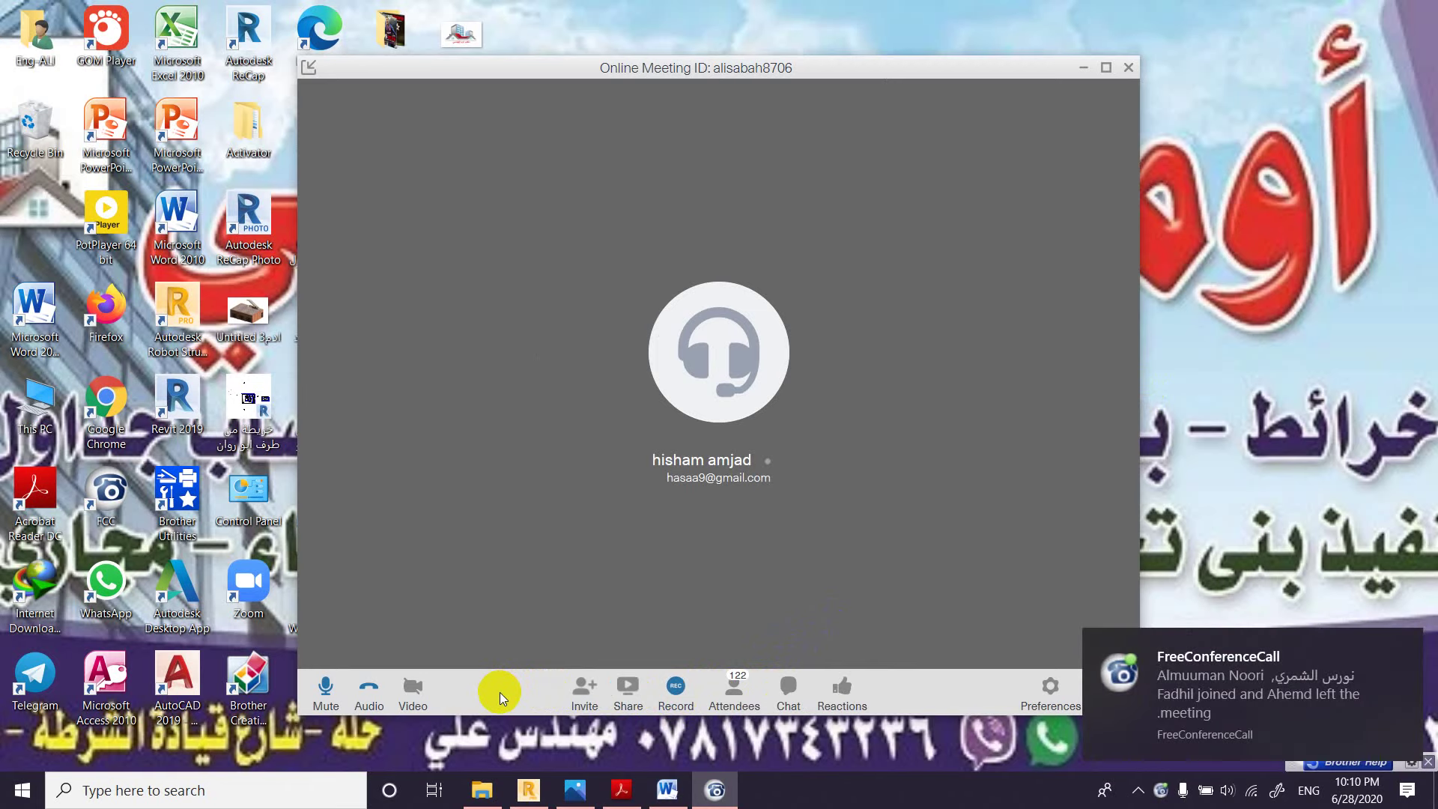
left_click(1124, 667)
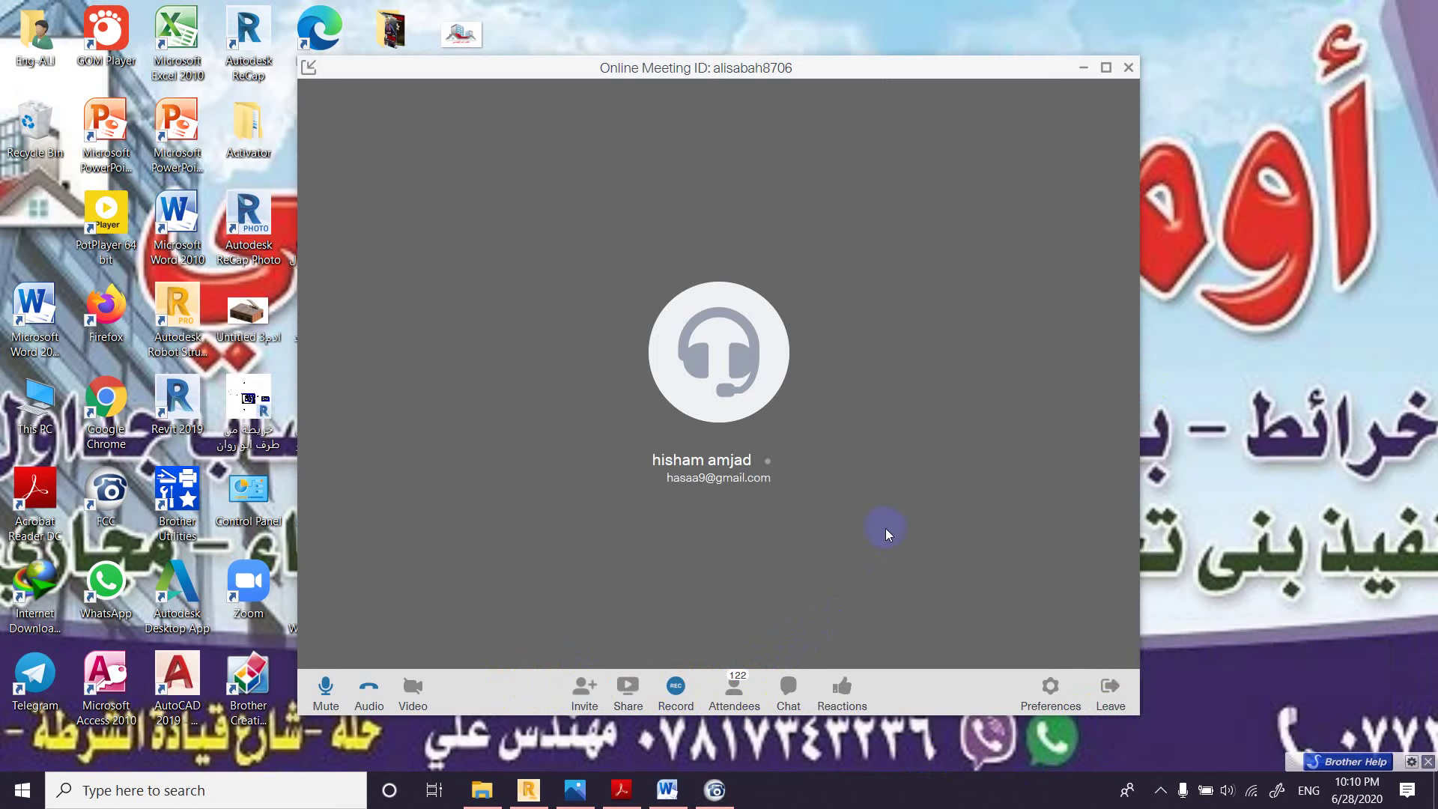
left_click(789, 688)
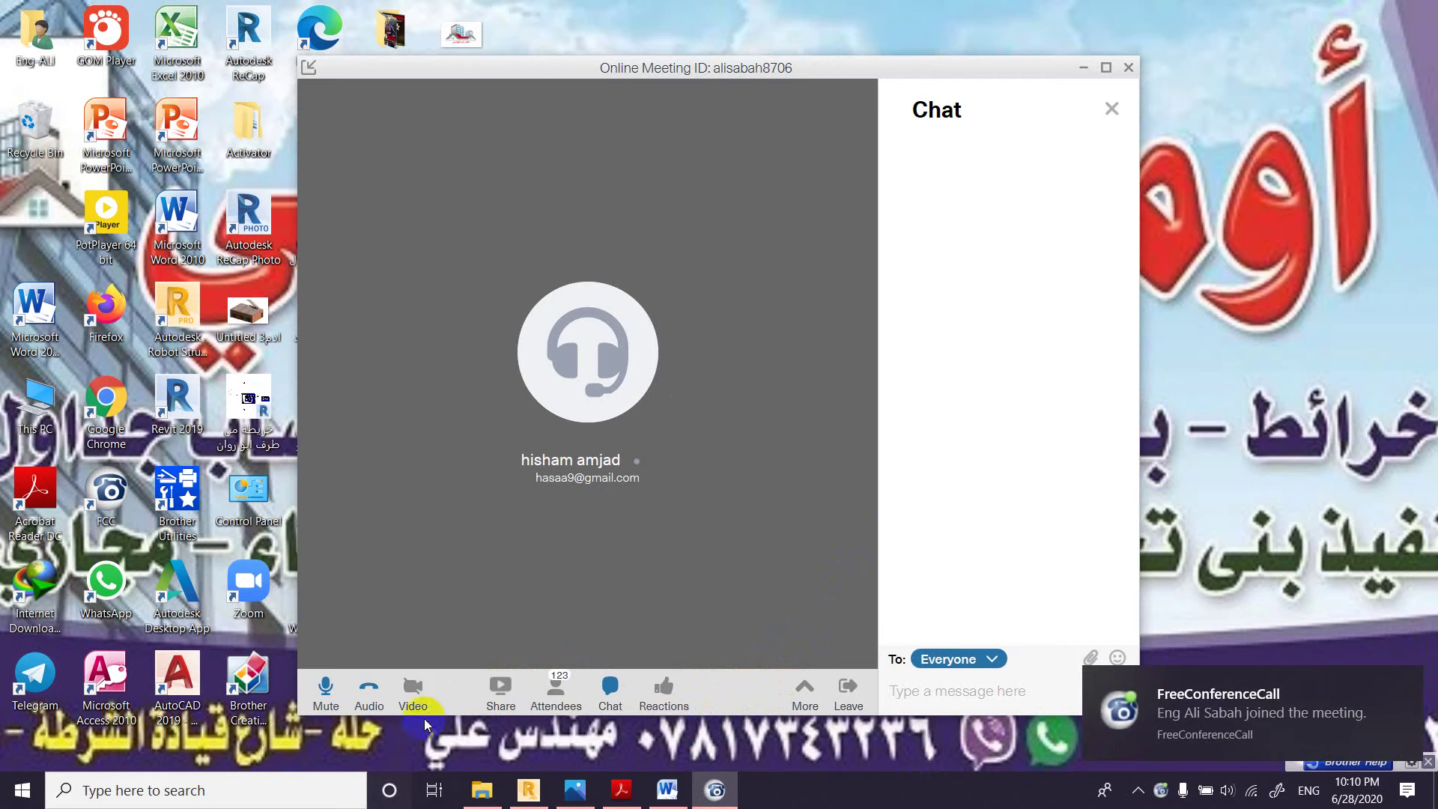
Step: Share the Desktop, Autodesk Robot Structural Analysis and Microsoft Word items in the meeting, and show the meeting's open windows
left_click(509, 704)
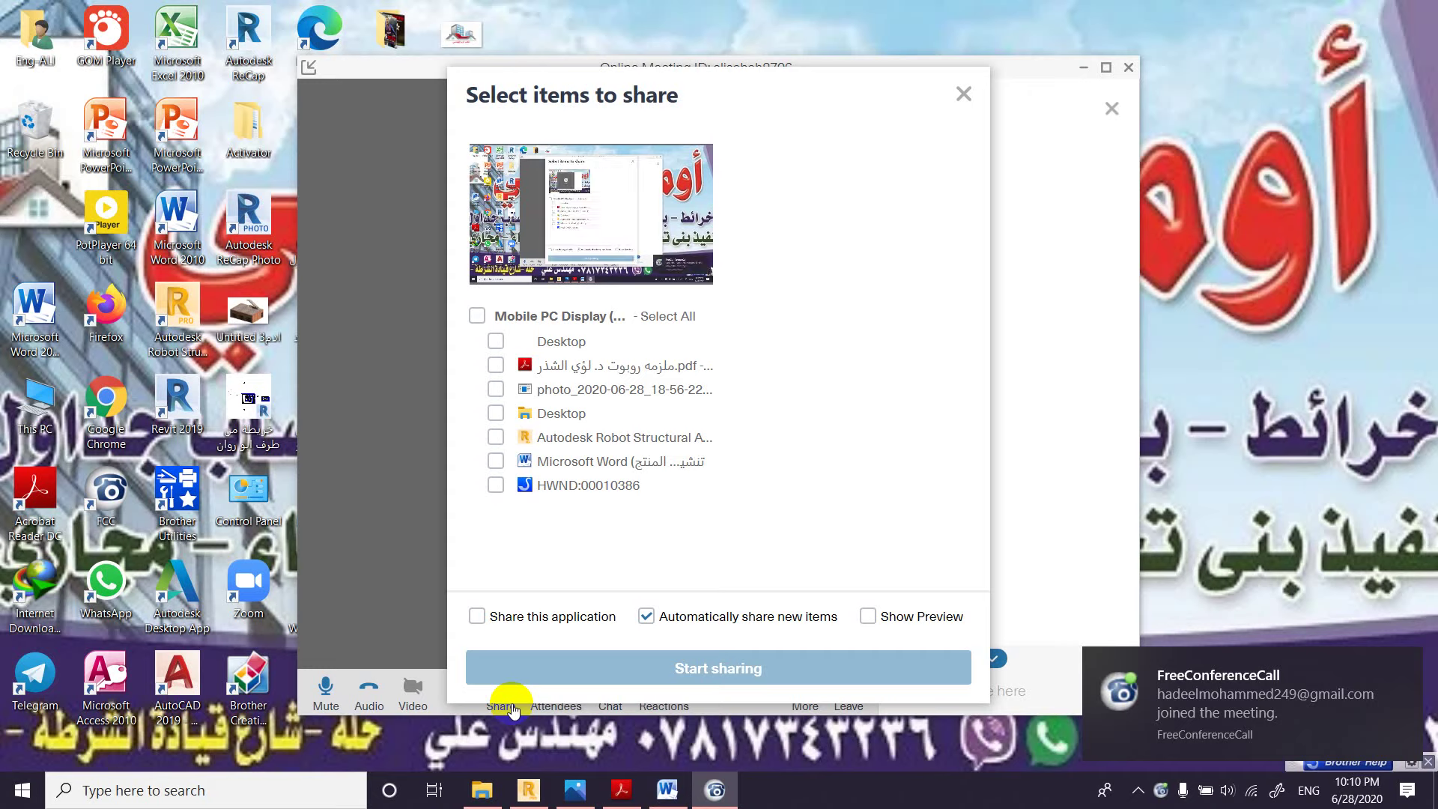
left_click(496, 343)
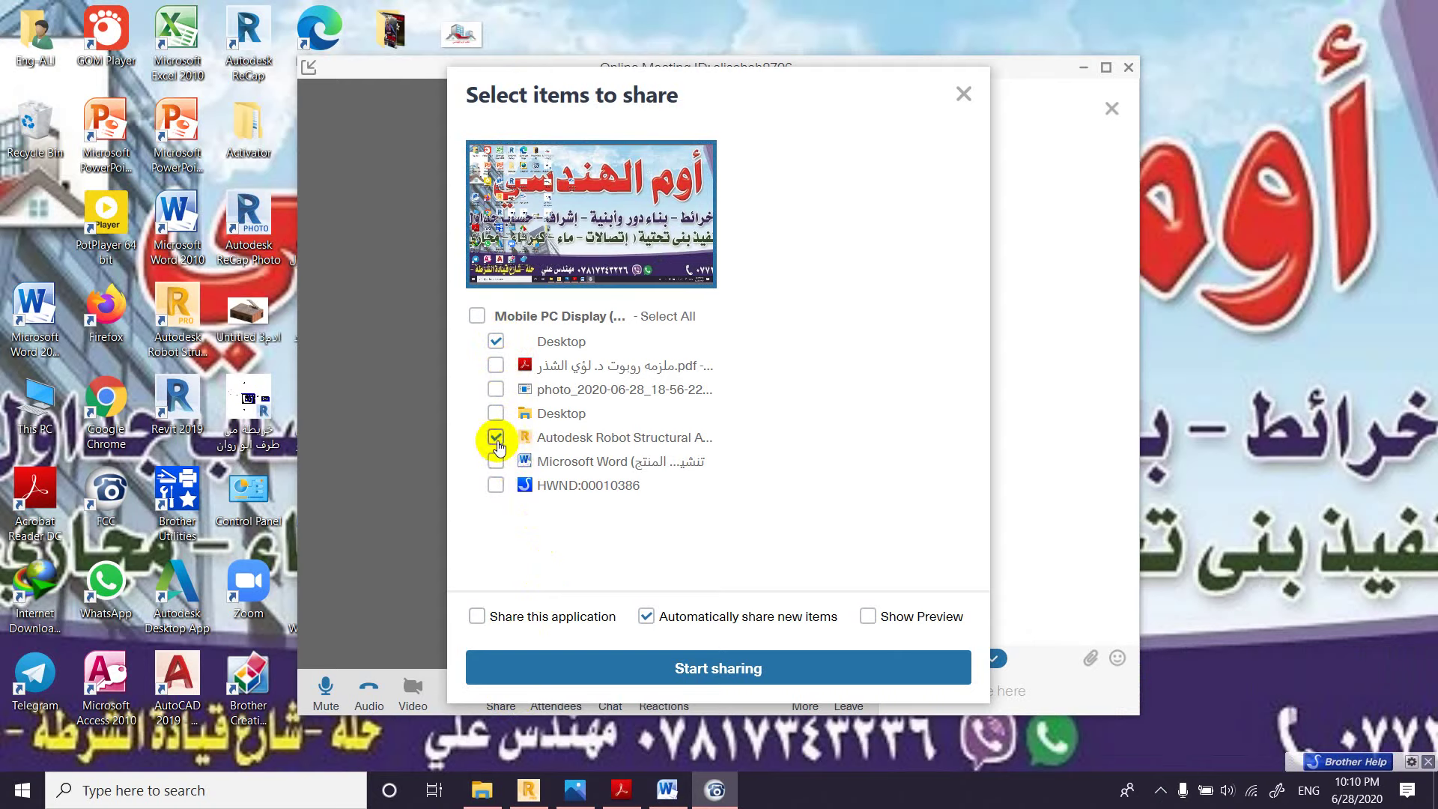
left_click(498, 465)
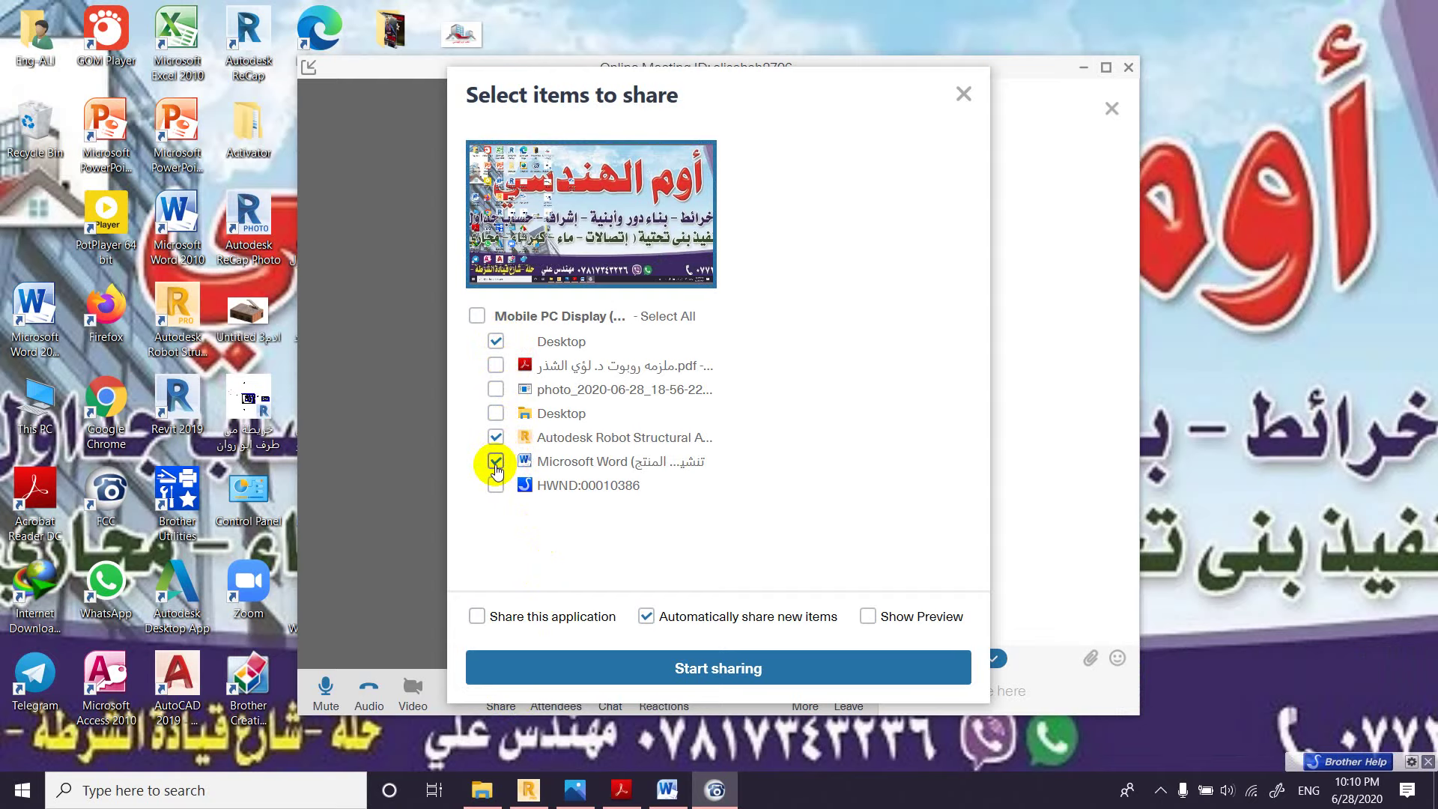
left_click(702, 672)
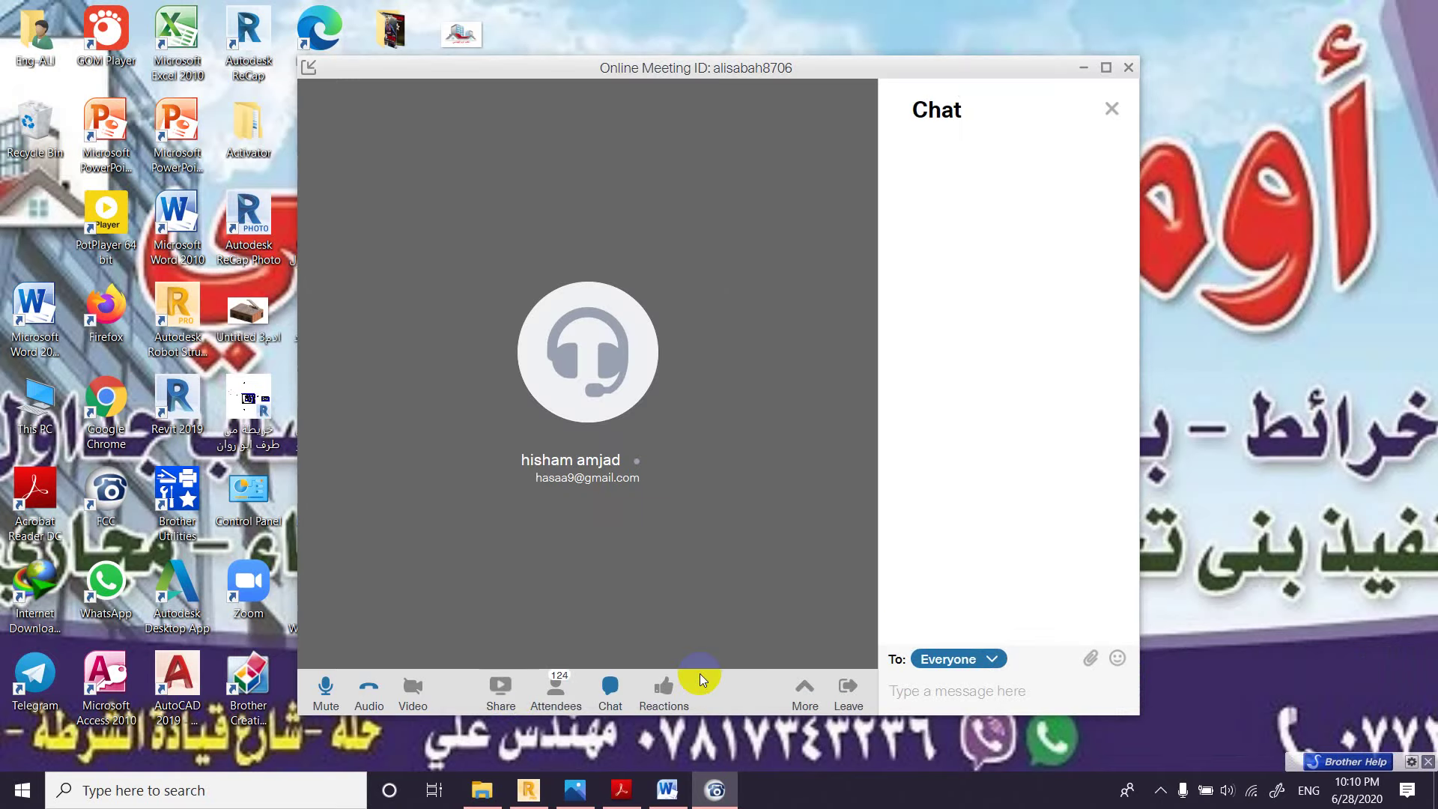
left_click(717, 793)
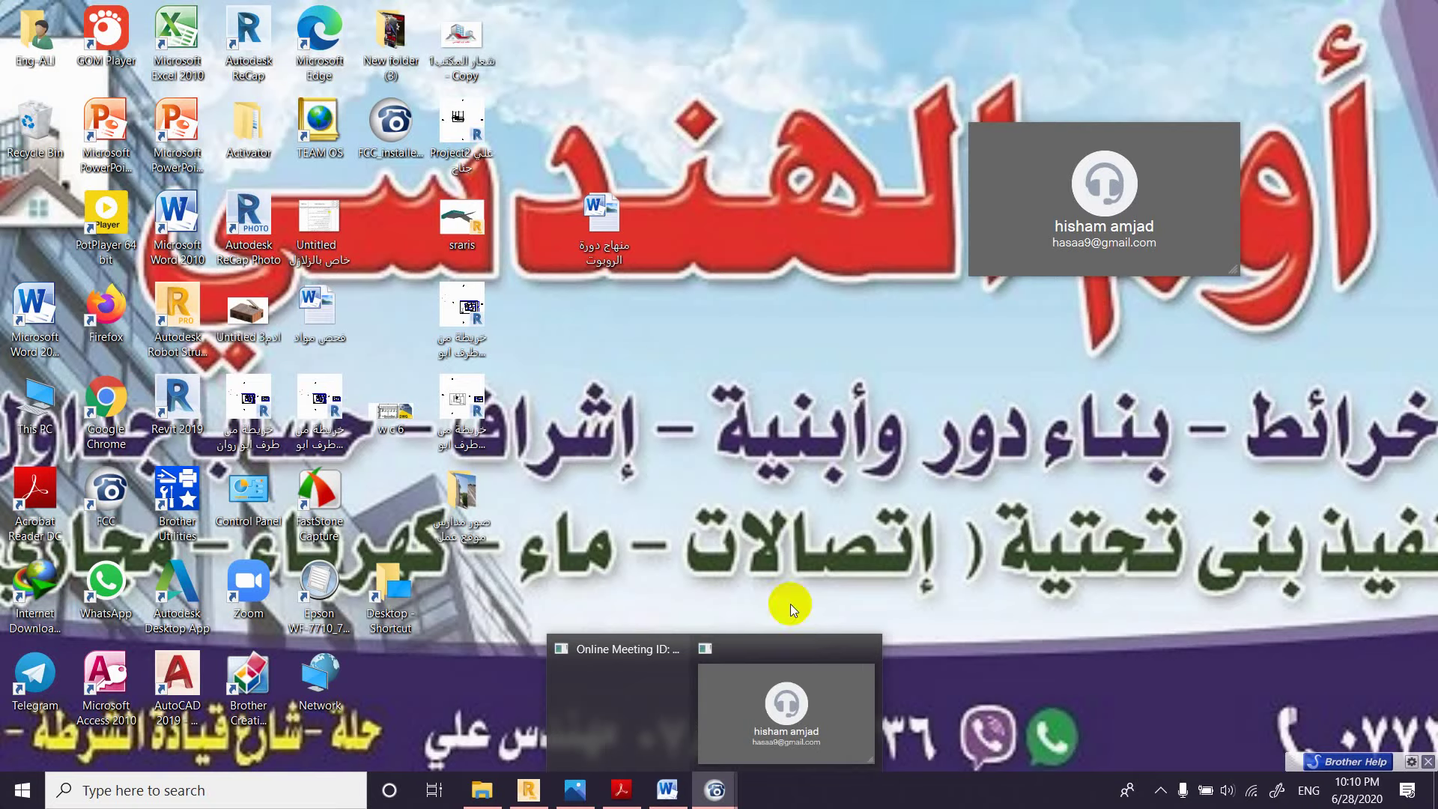
Step: Switch between Robot Structural Analysis and the FreeConferenceCall meeting window, and read the participants' replies in the chat
left_click(528, 790)
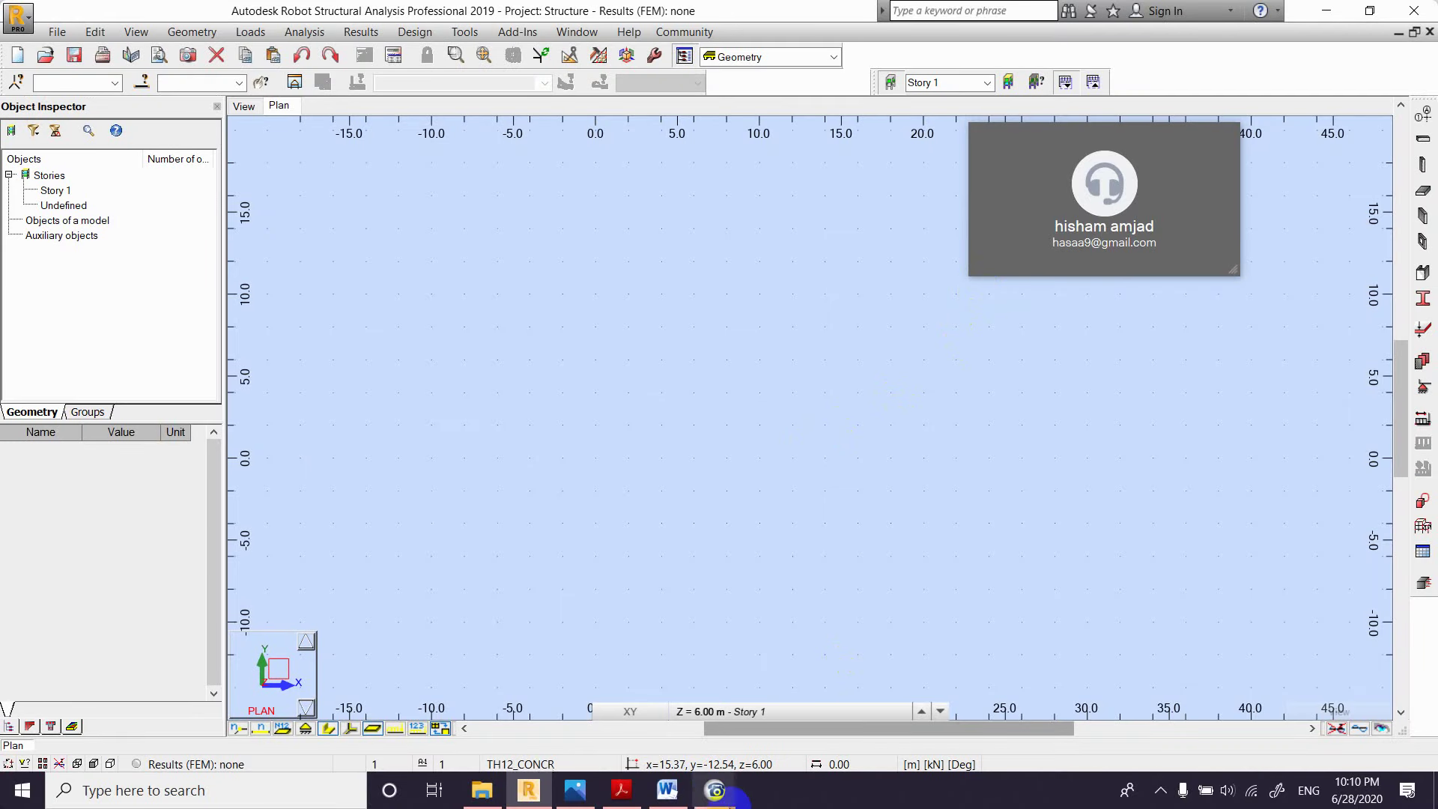
mouse_move(719, 790)
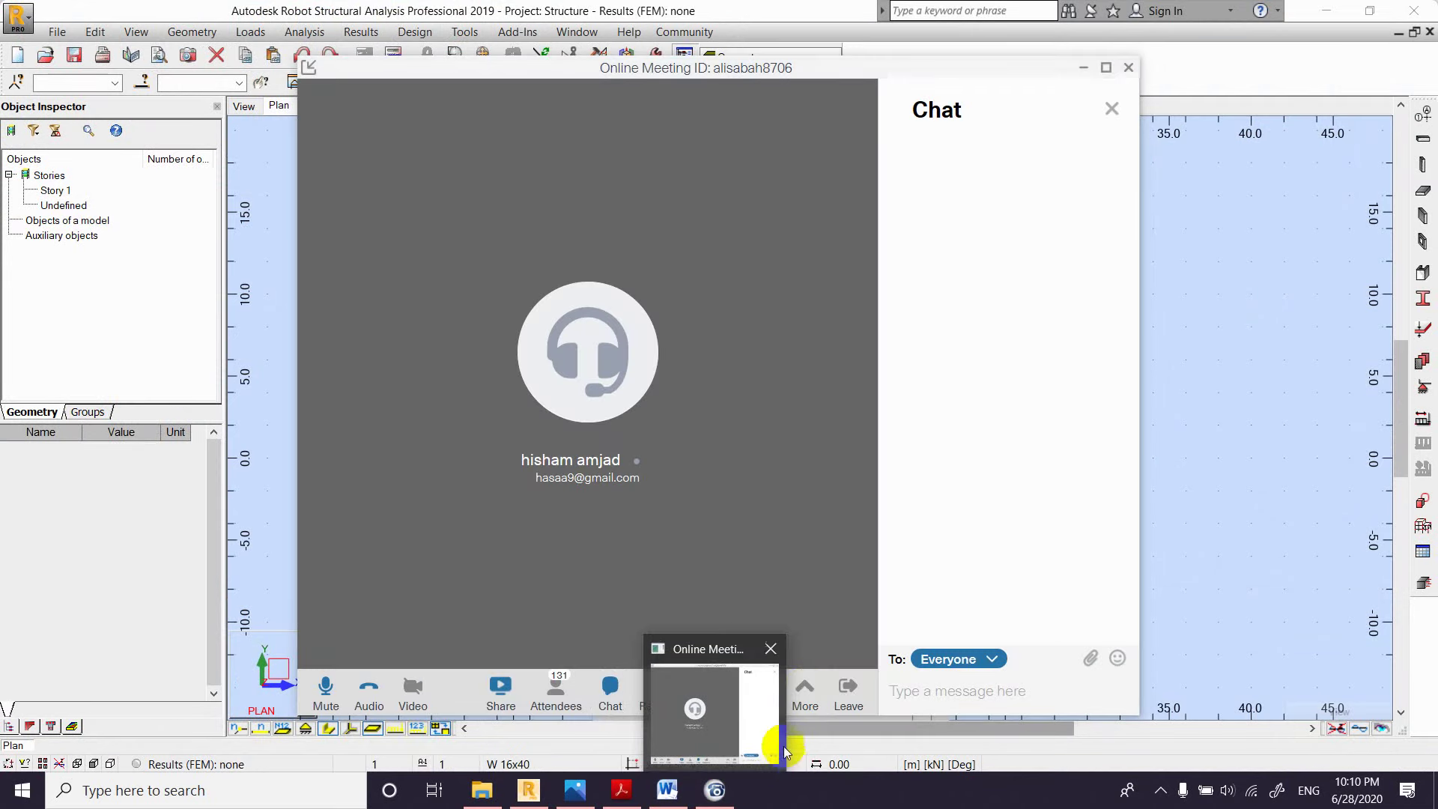
mouse_move(753, 699)
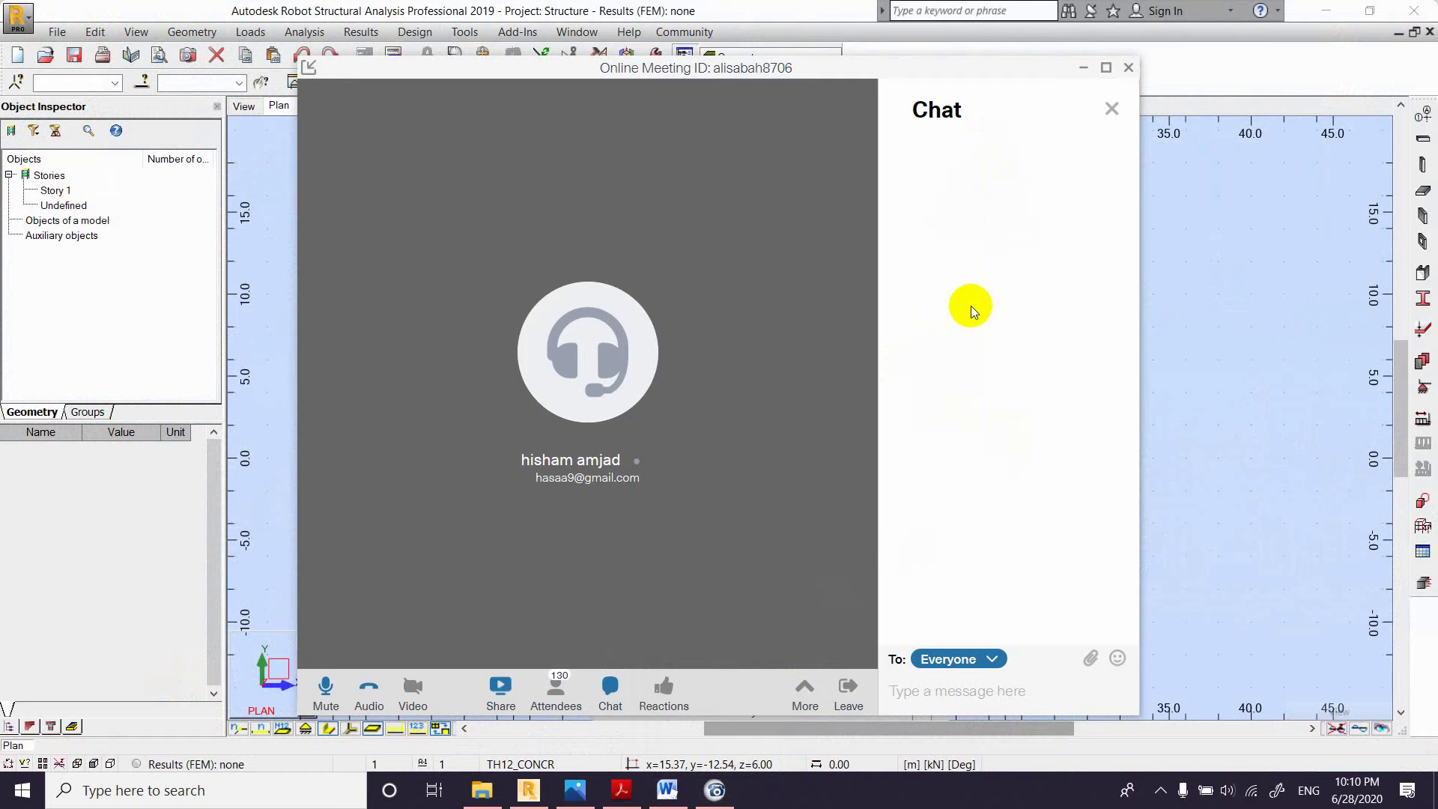
left_click(529, 791)
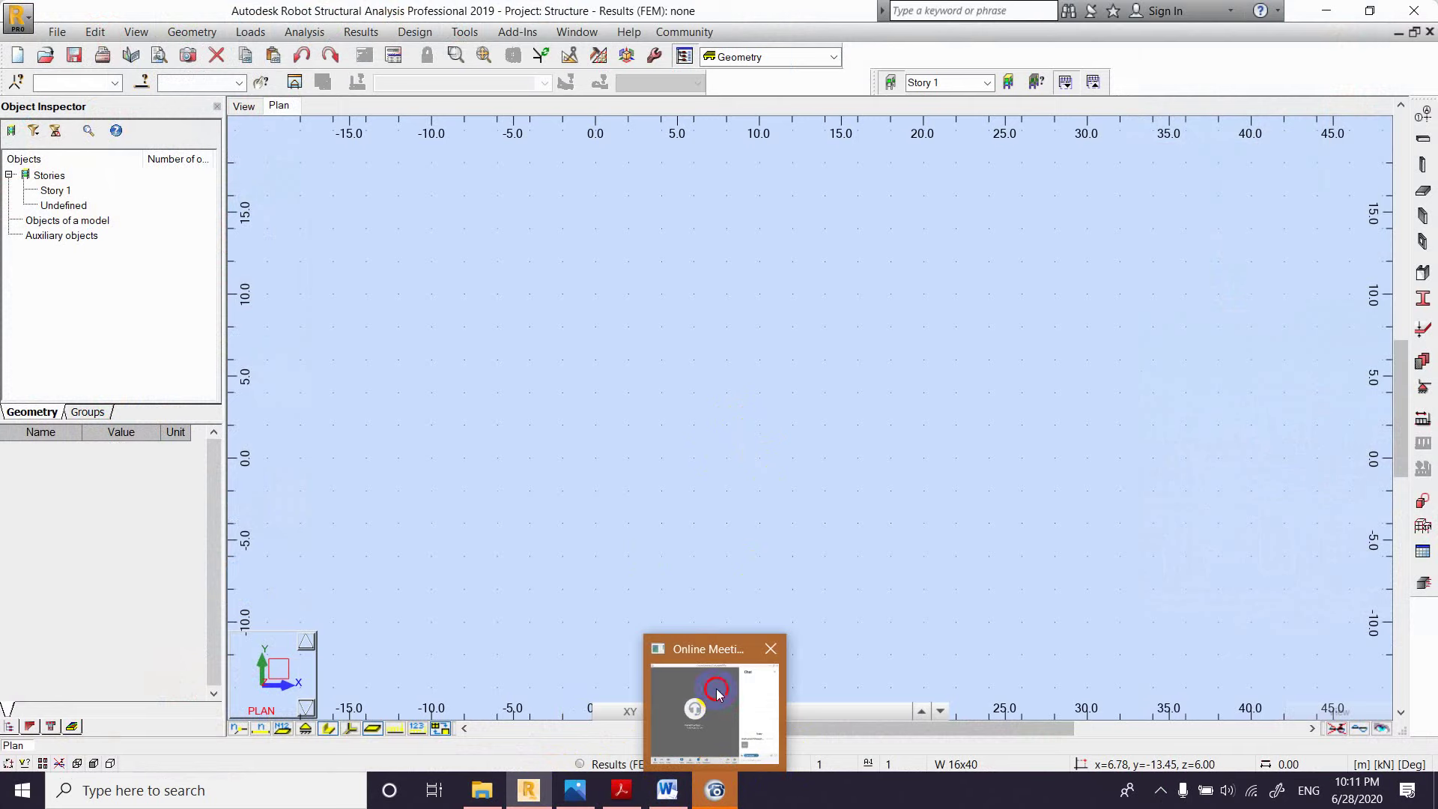
left_click(716, 692)
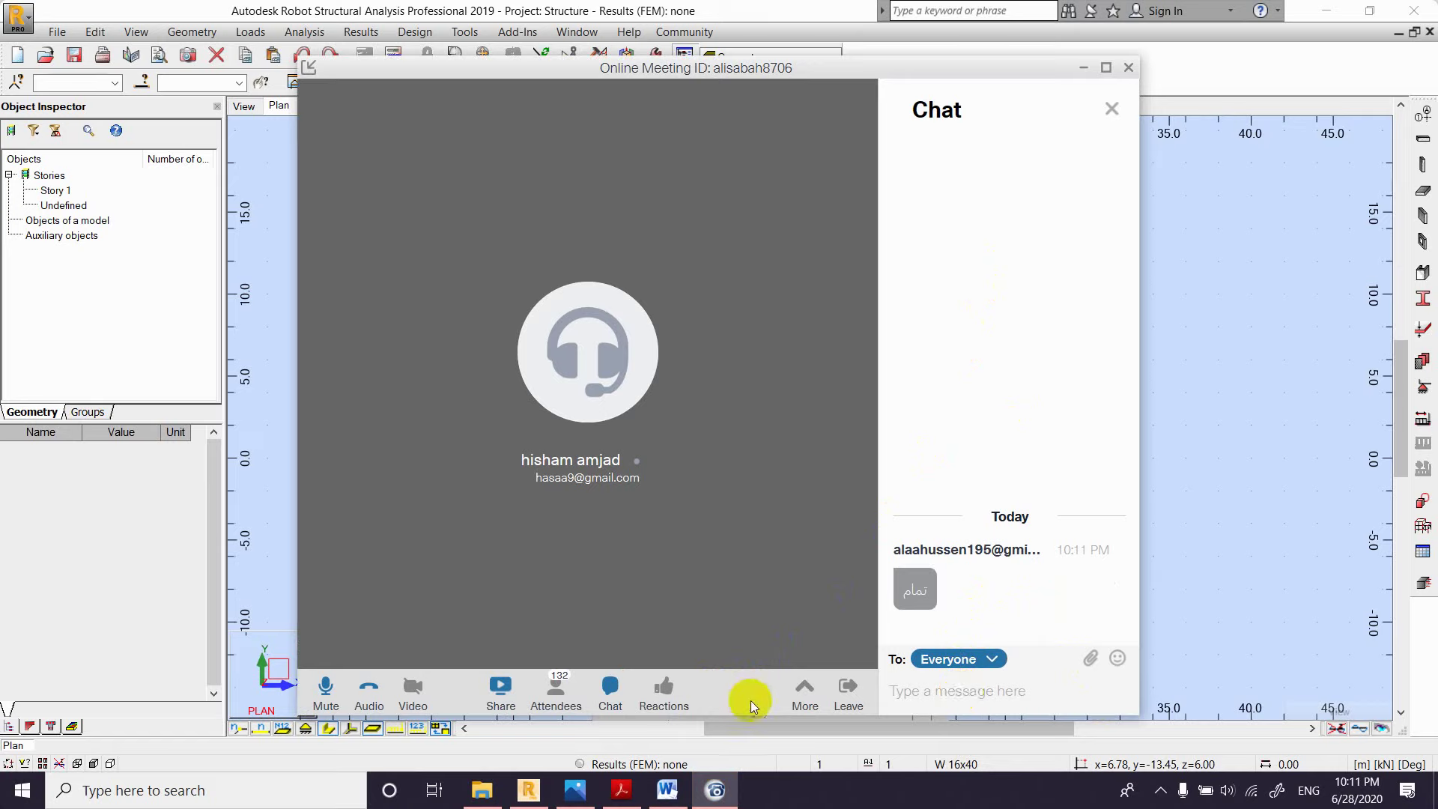
left_click(884, 148)
left_click(974, 788)
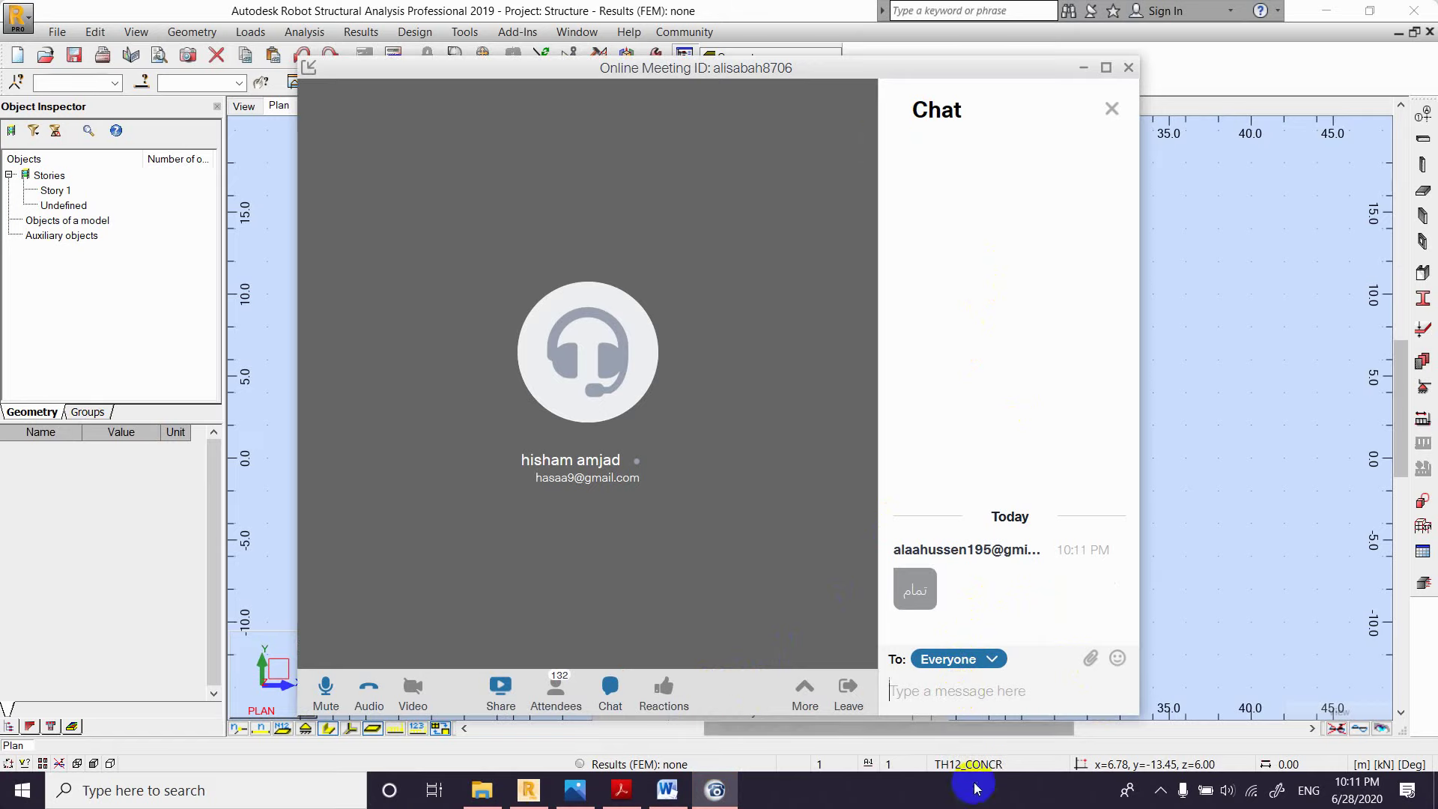
left_click(1013, 707)
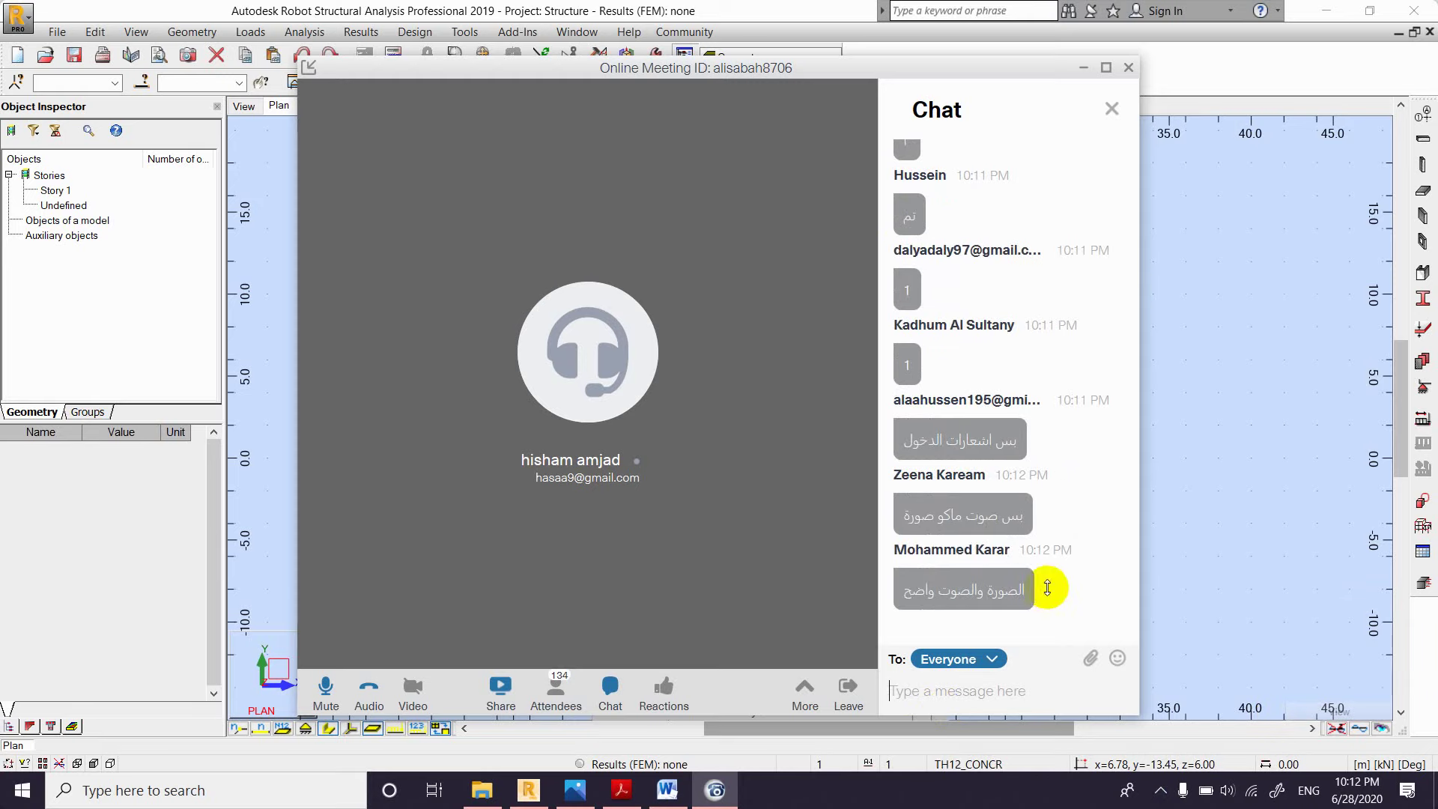
Step: Show the attendee list alongside the meeting chat and read the newest chat messages
left_click(718, 795)
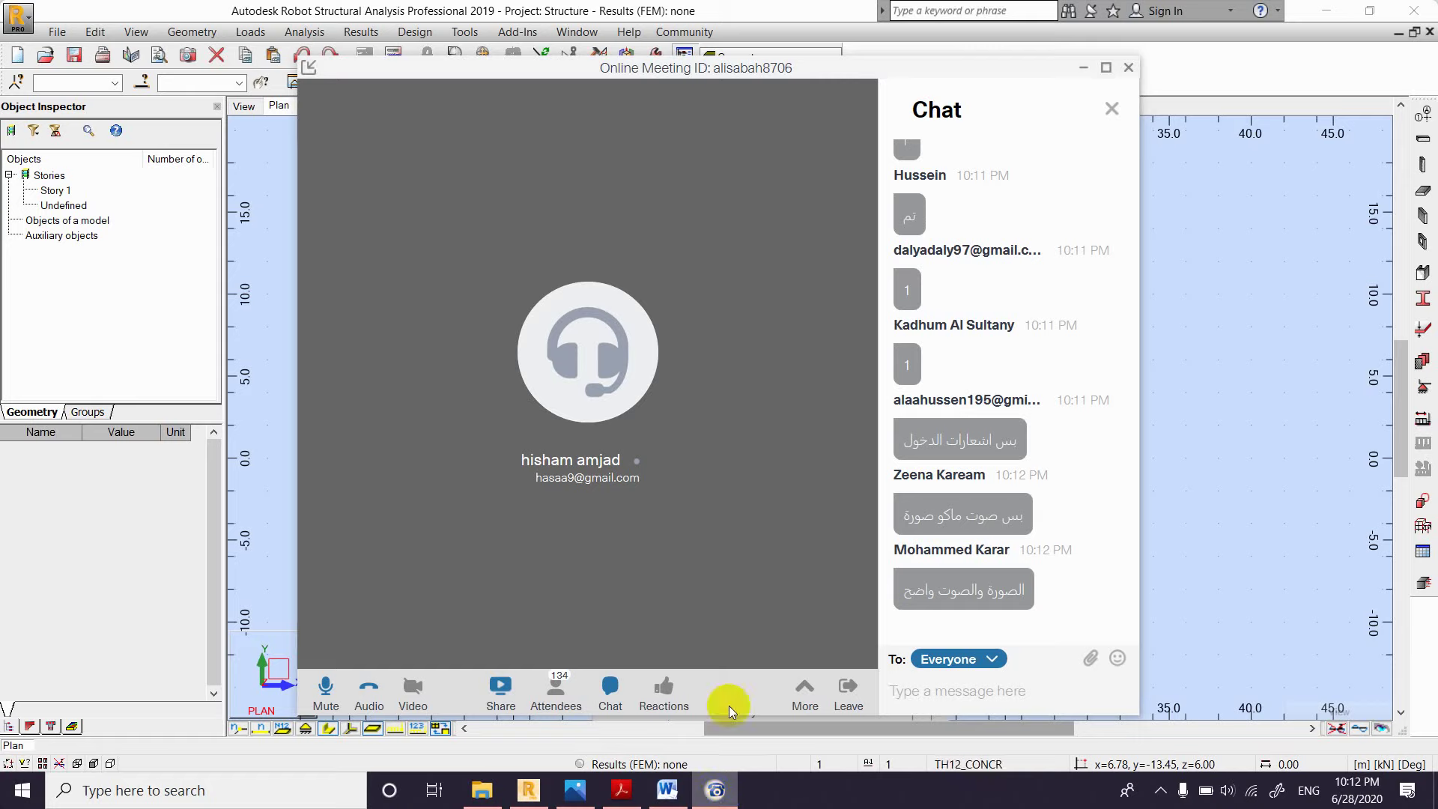
left_click(594, 700)
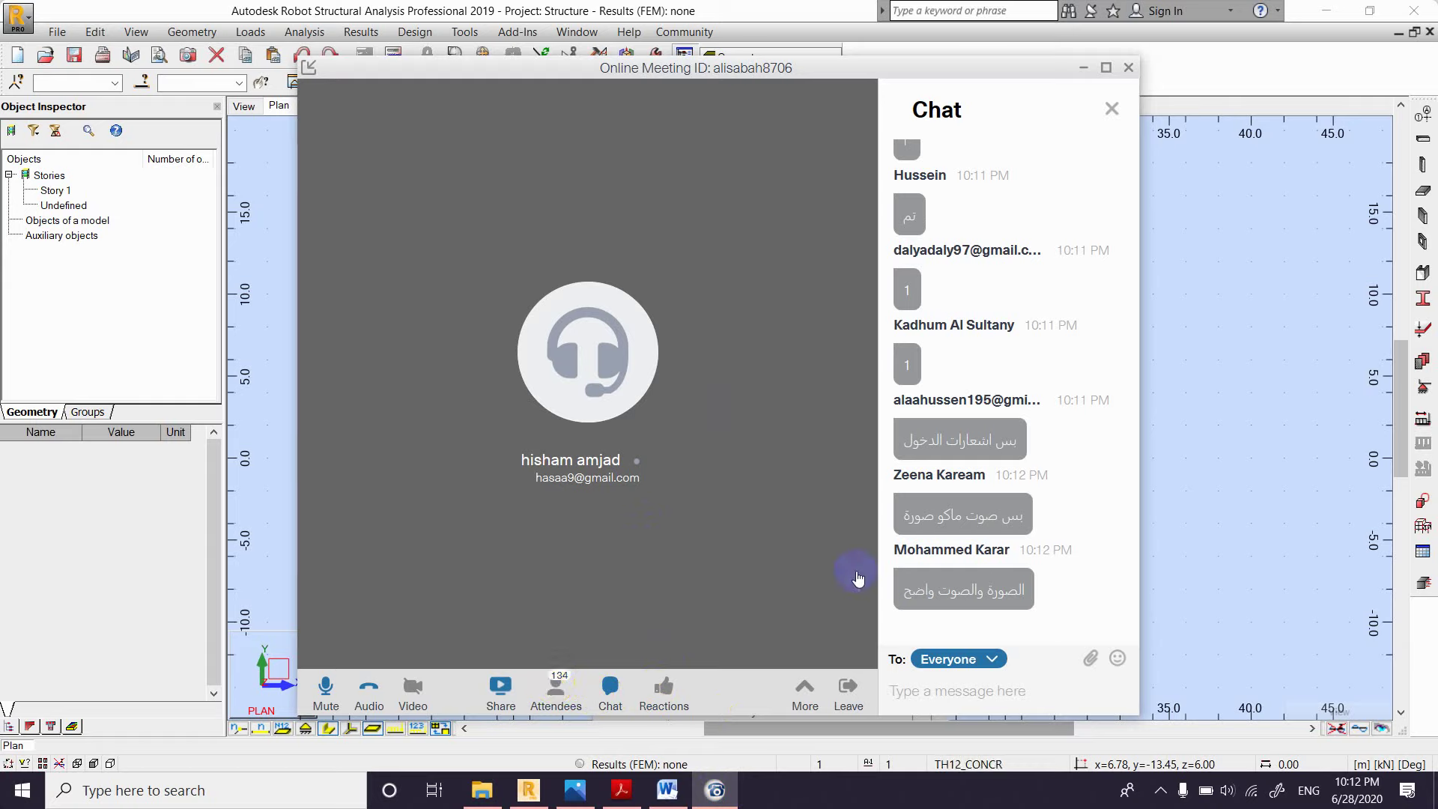
left_click(569, 686)
mouse_move(581, 794)
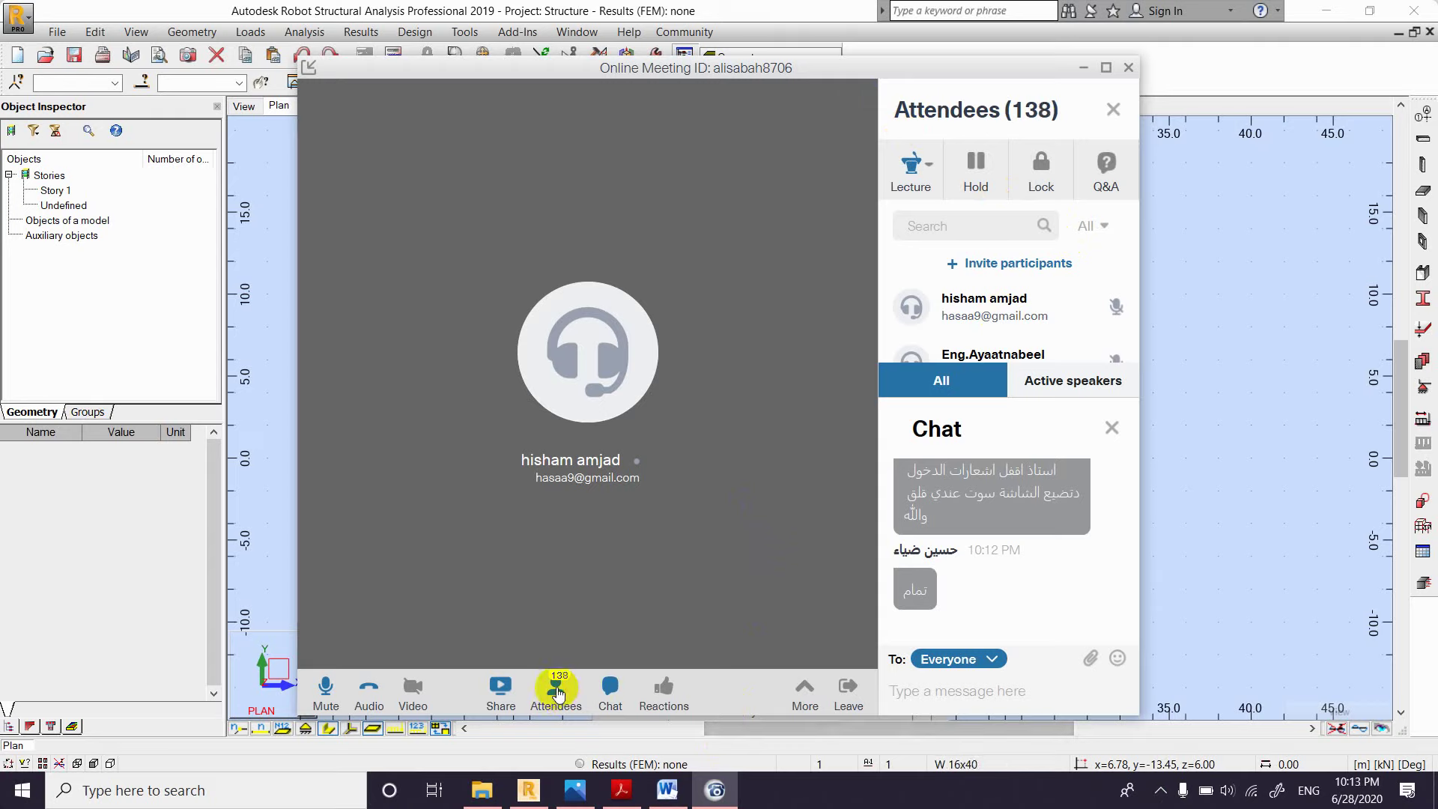
left_click(573, 793)
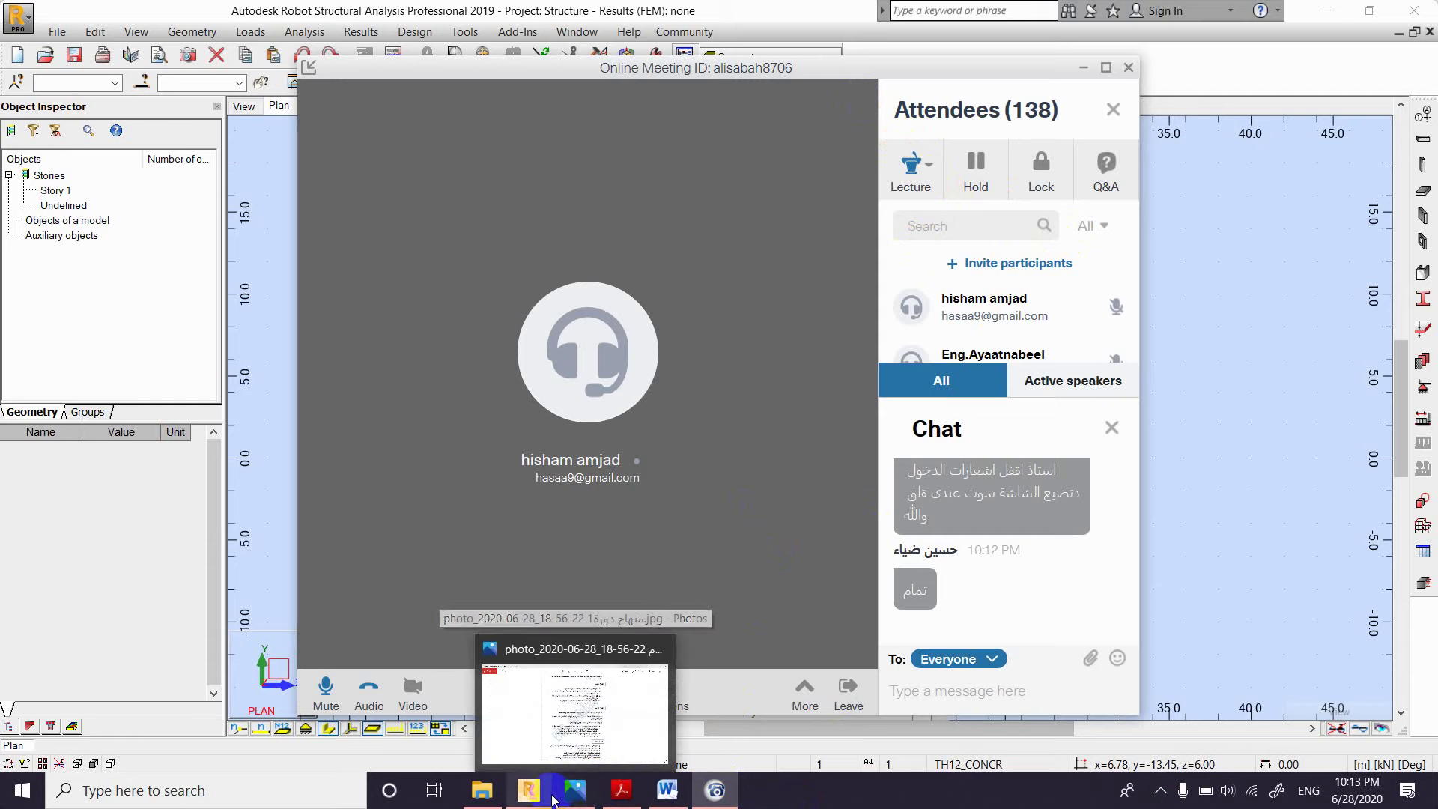
mouse_move(549, 800)
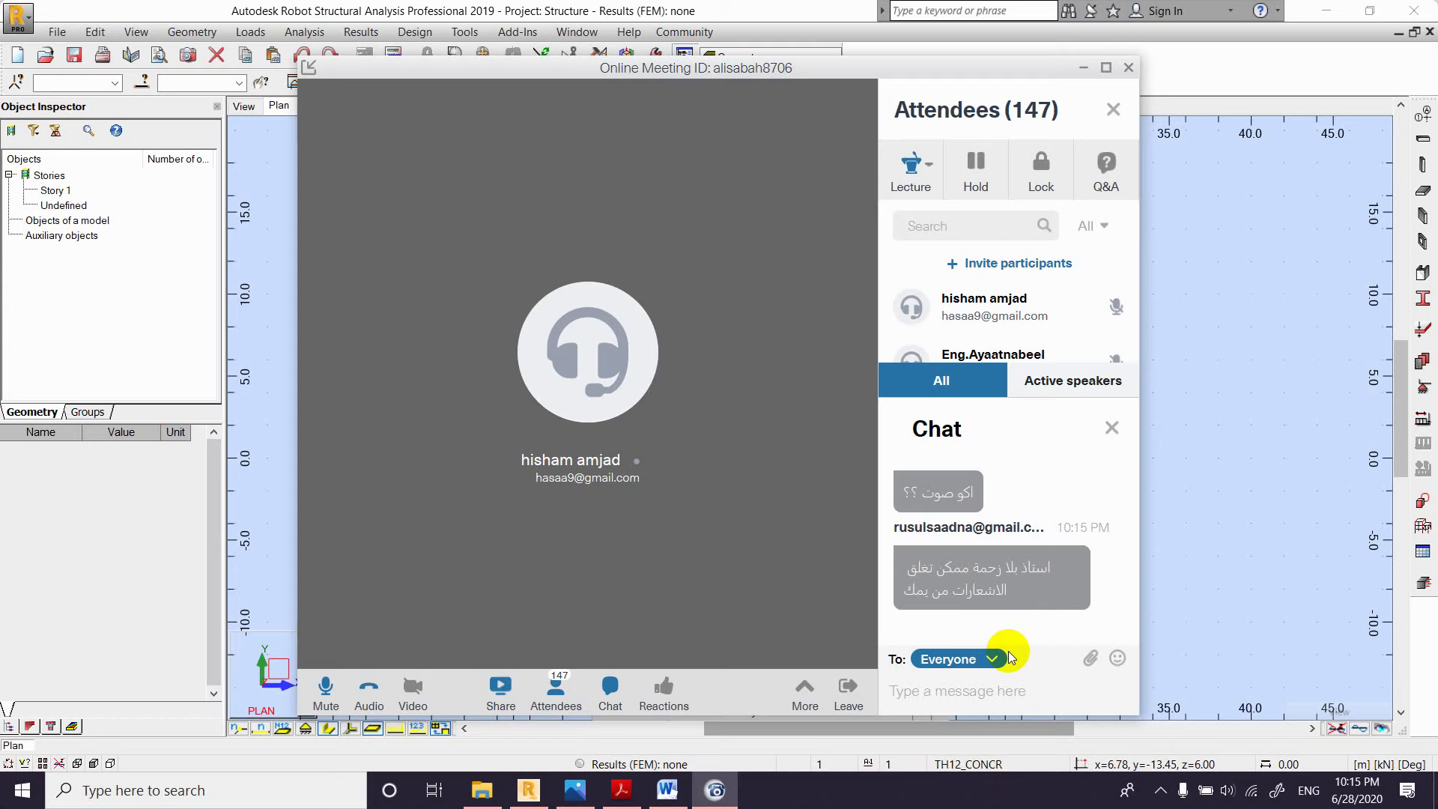
scroll(1181, 282, "up", 2)
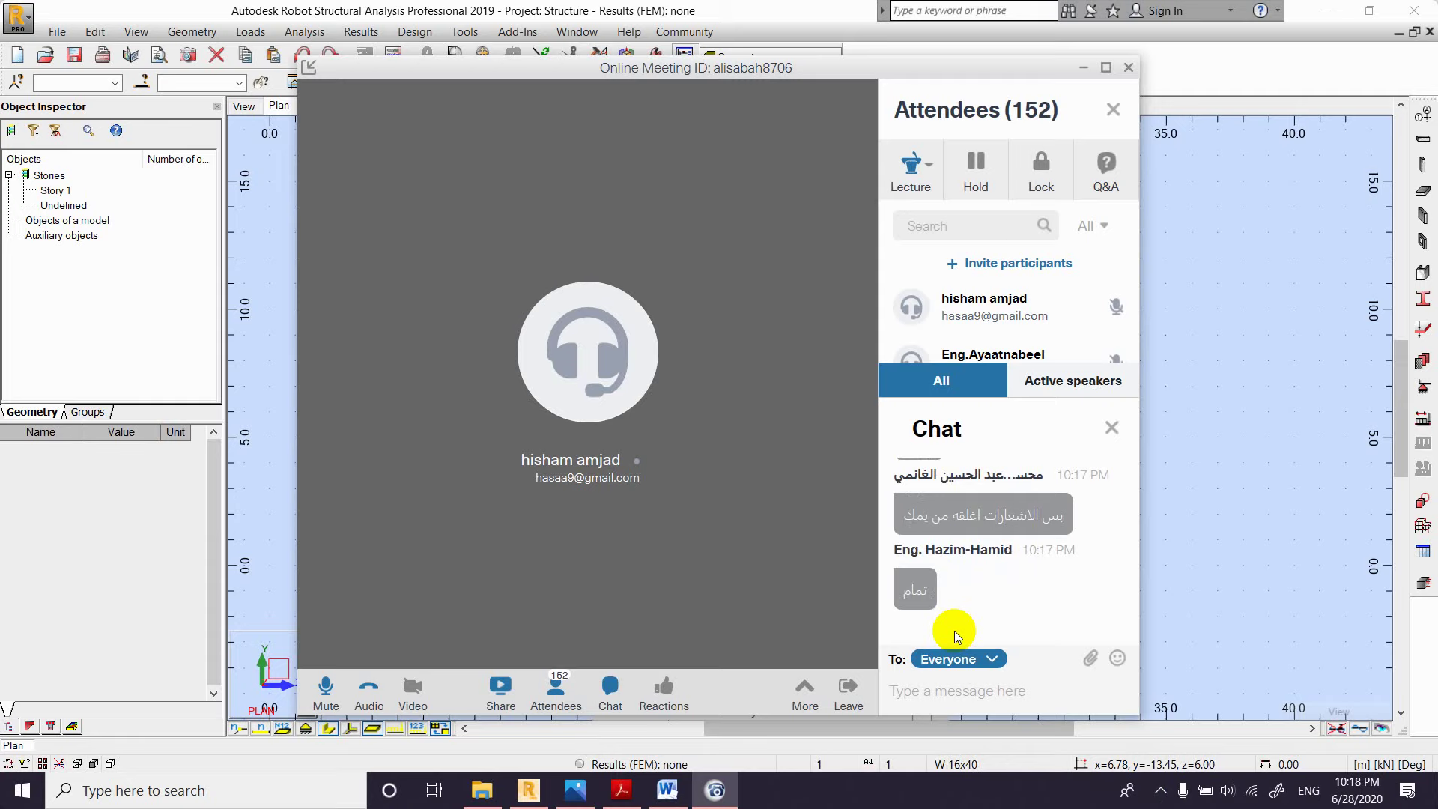
Step: Check the meeting chat and the meeting's additional options, and return to the plan view in Robot Structural Analysis
left_click(528, 790)
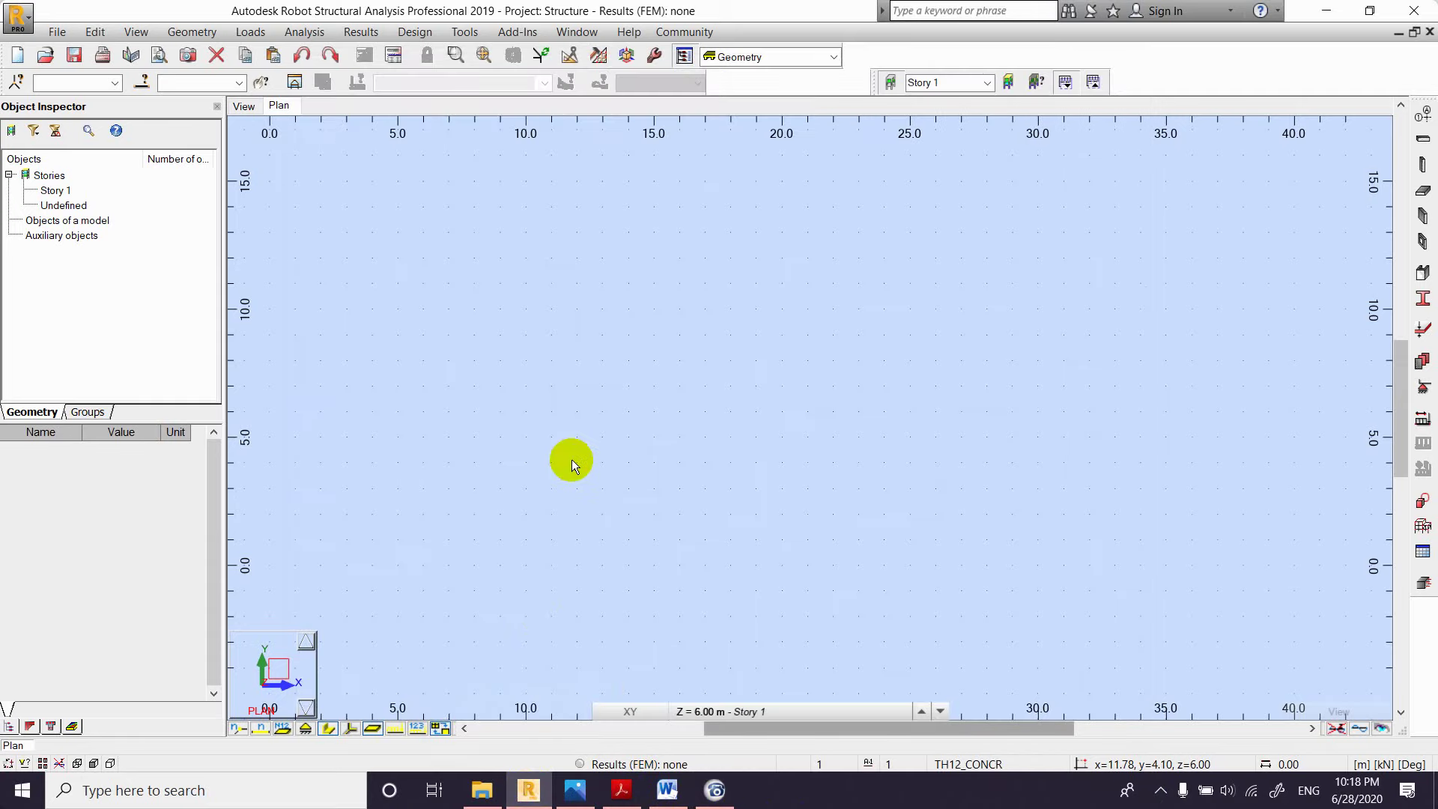
left_click(726, 792)
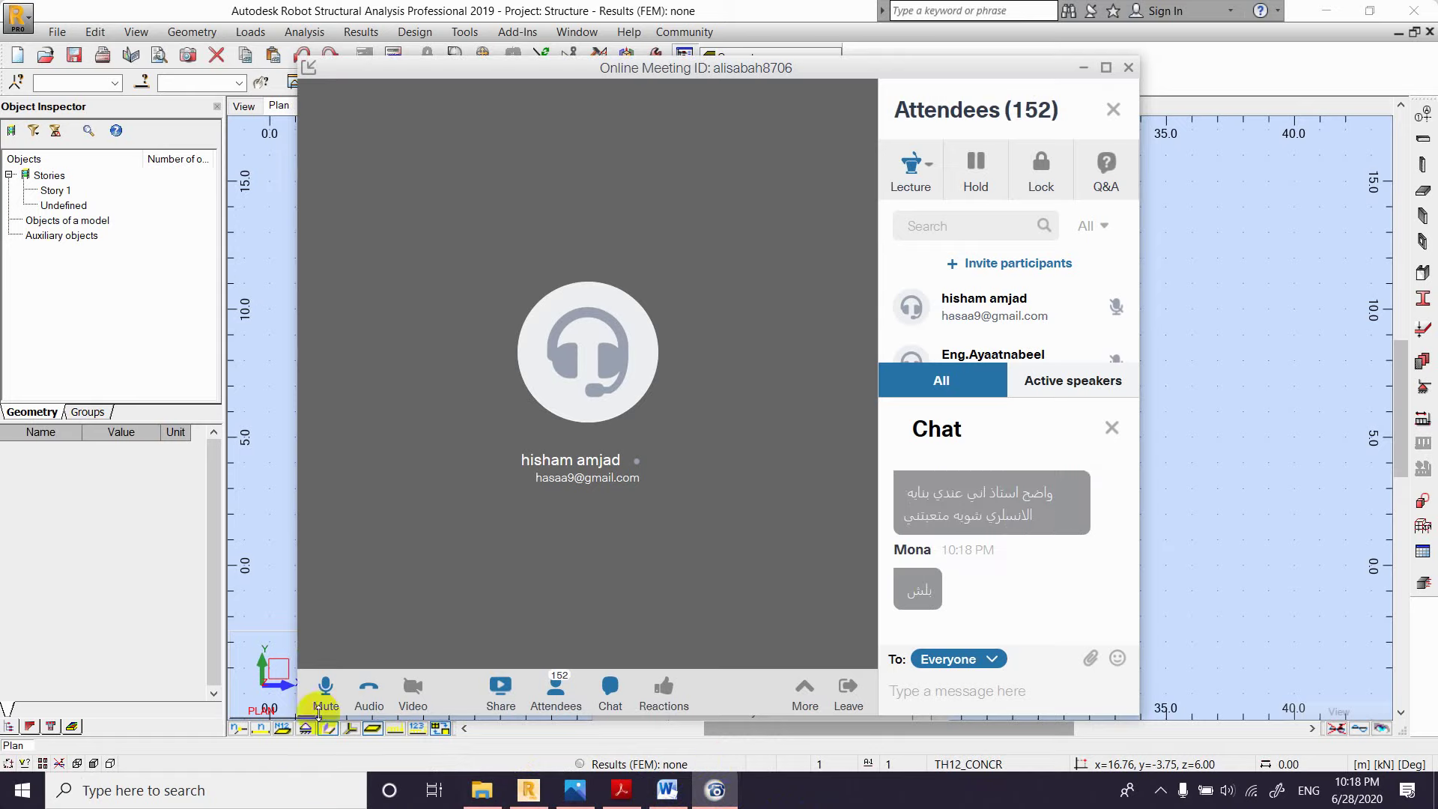
left_click(529, 802)
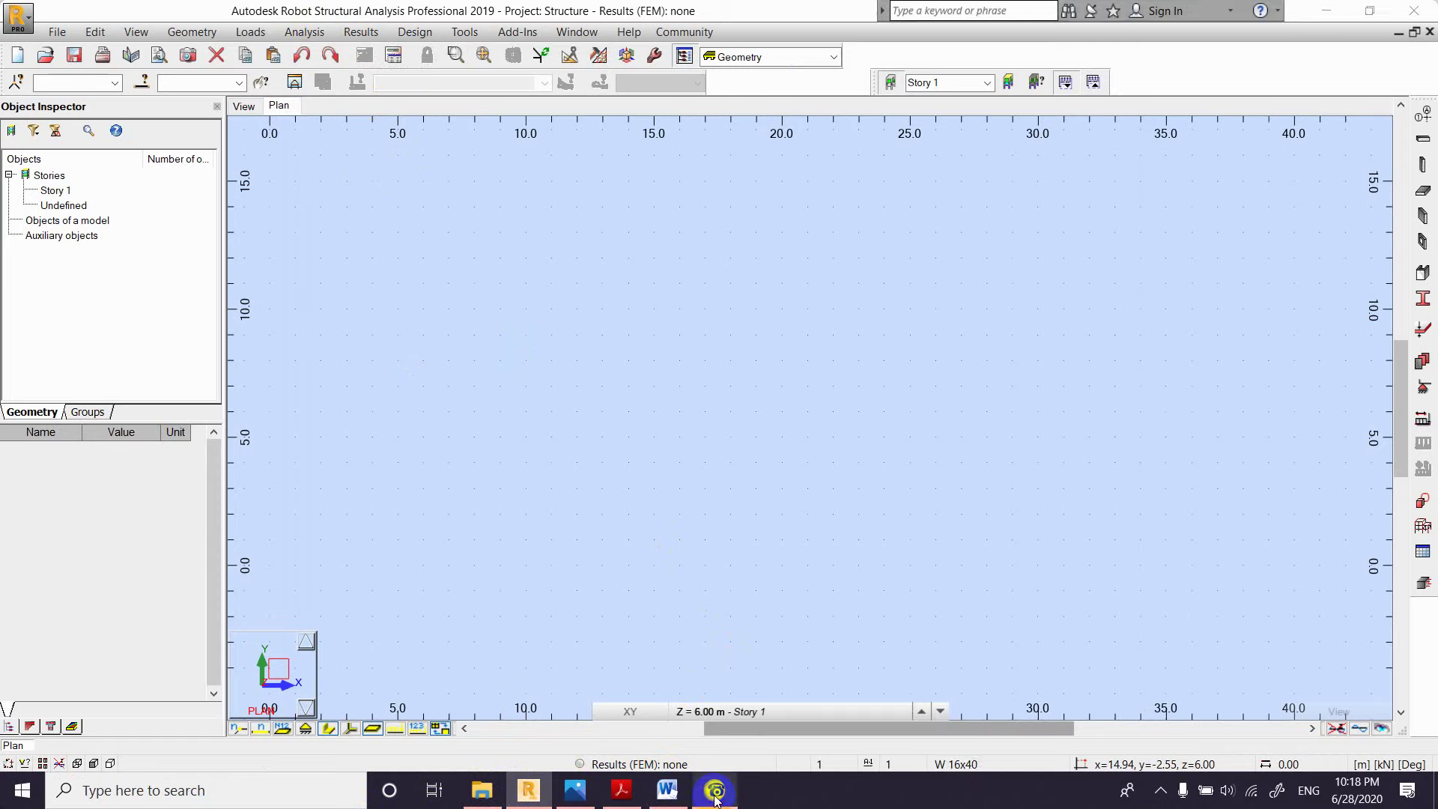
left_click(681, 714)
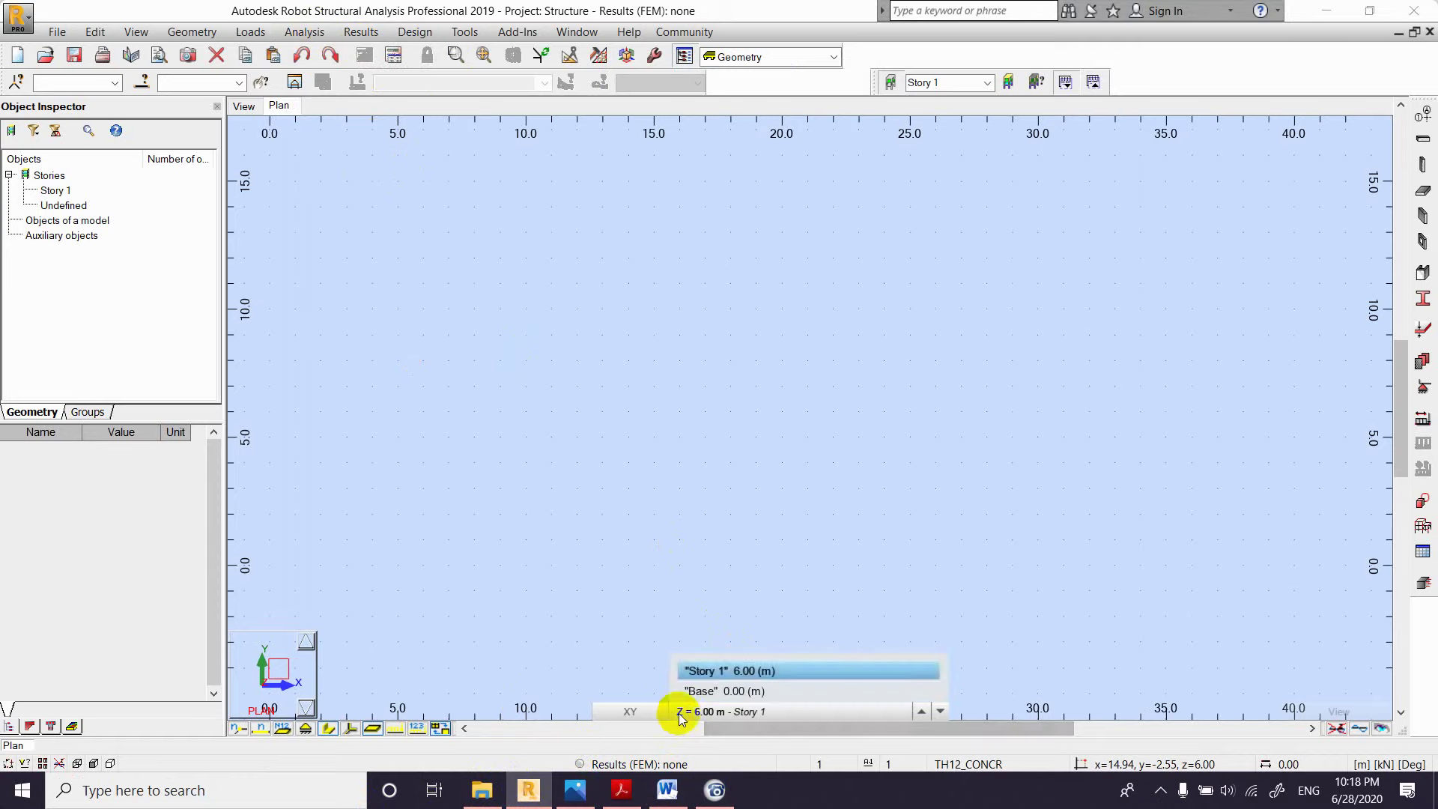
left_click(716, 790)
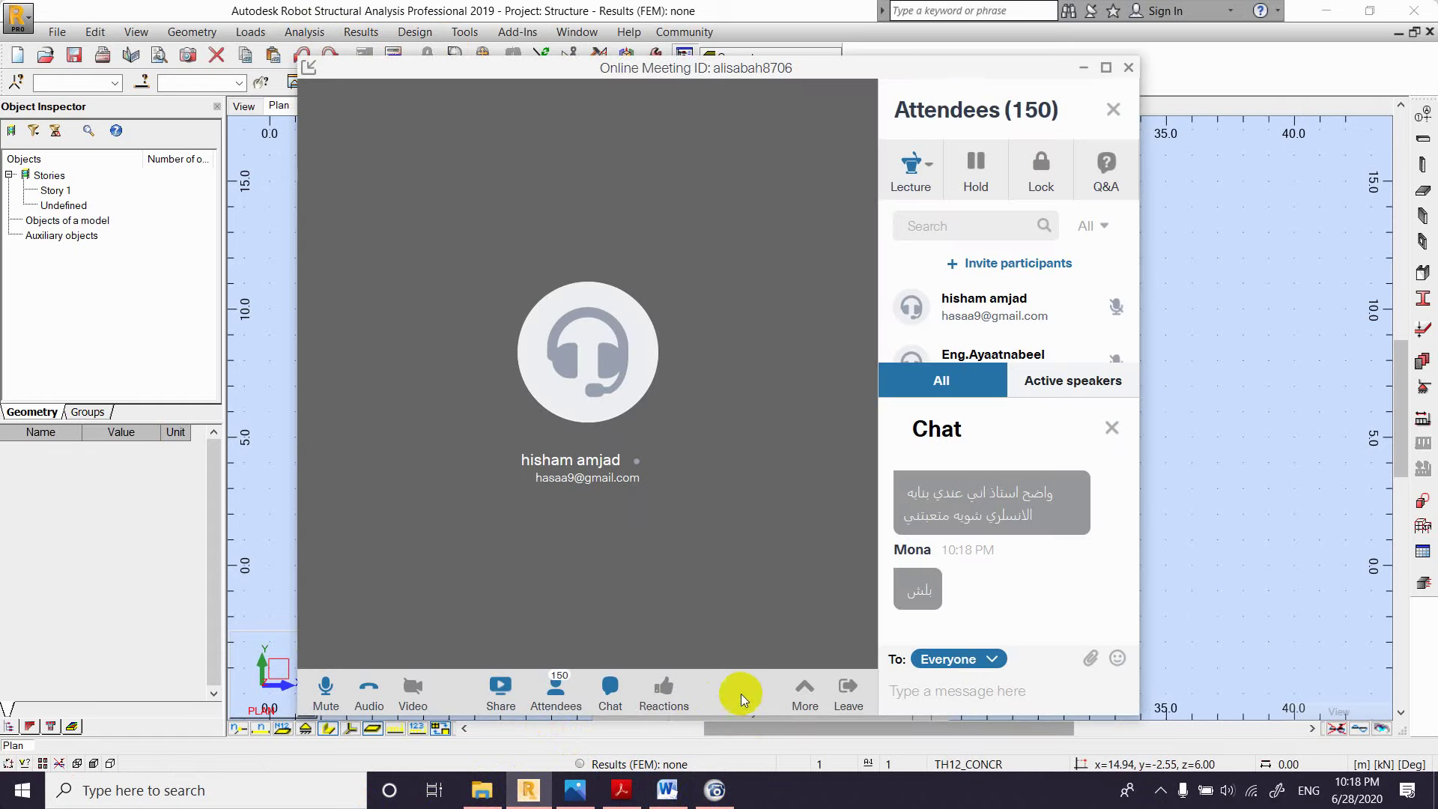
left_click(802, 694)
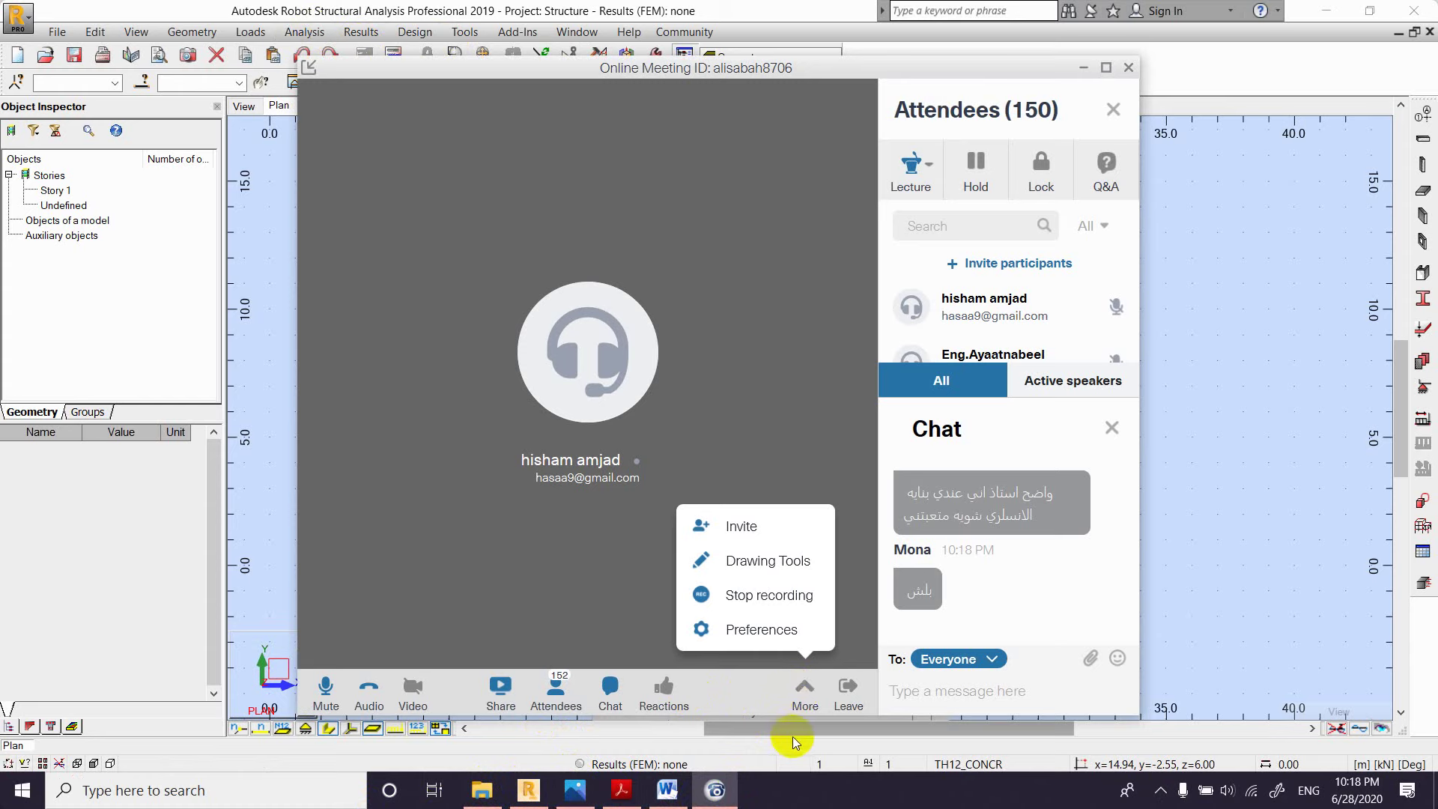
left_click(793, 736)
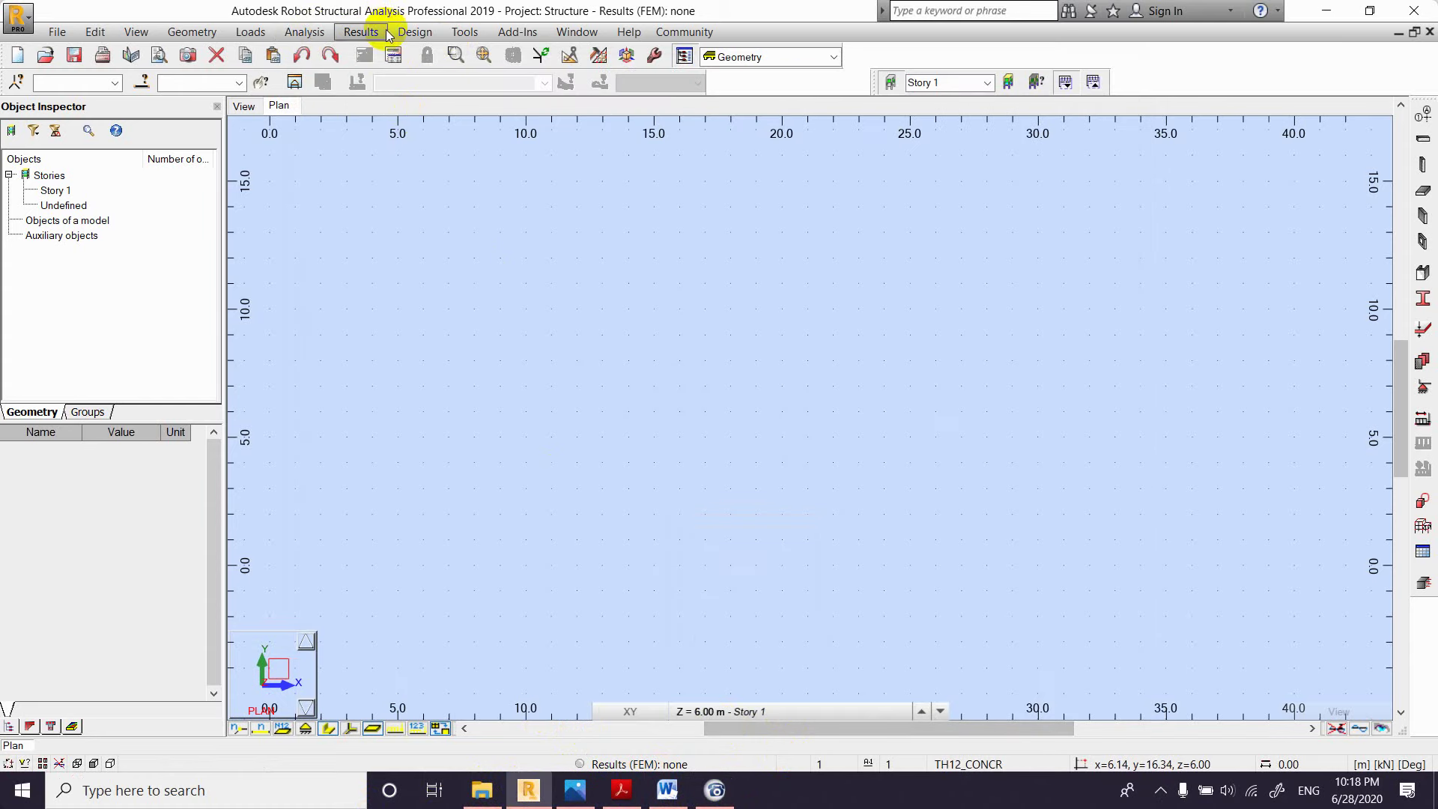
Step: Open Robot's Job Preferences, read the participants' replies in the FreeConferenceCall chat, and return to the dialog
left_click(461, 33)
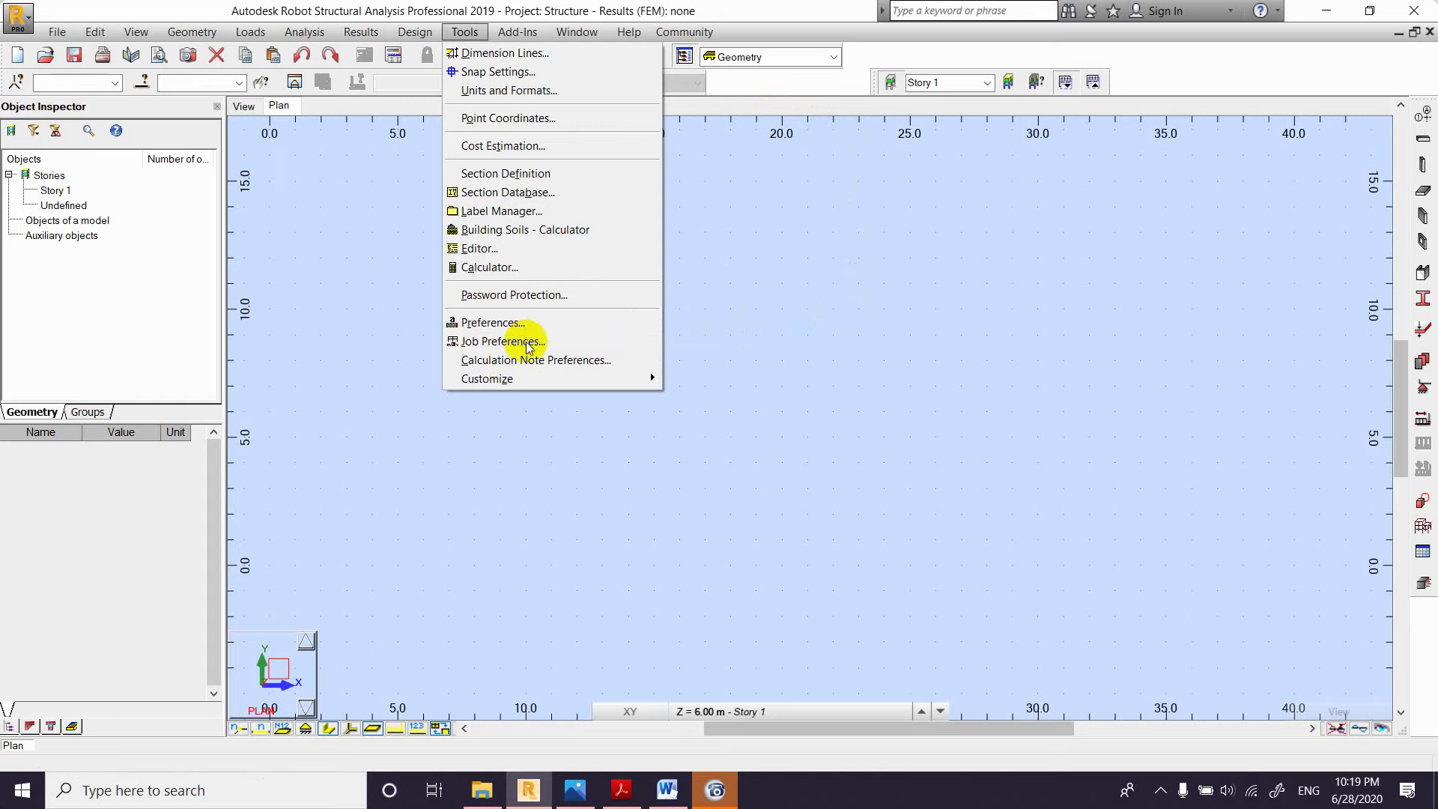
left_click(706, 804)
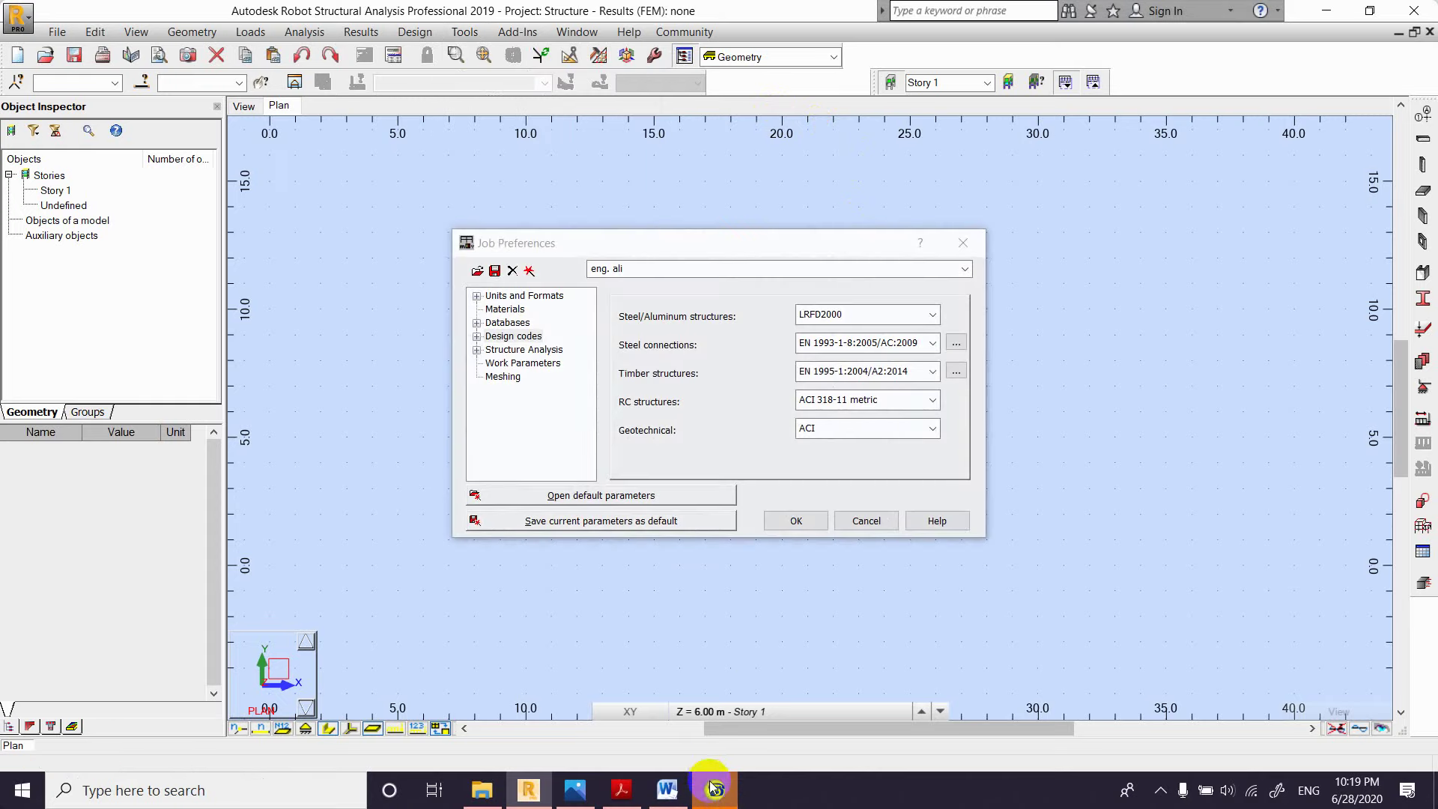
left_click(716, 790)
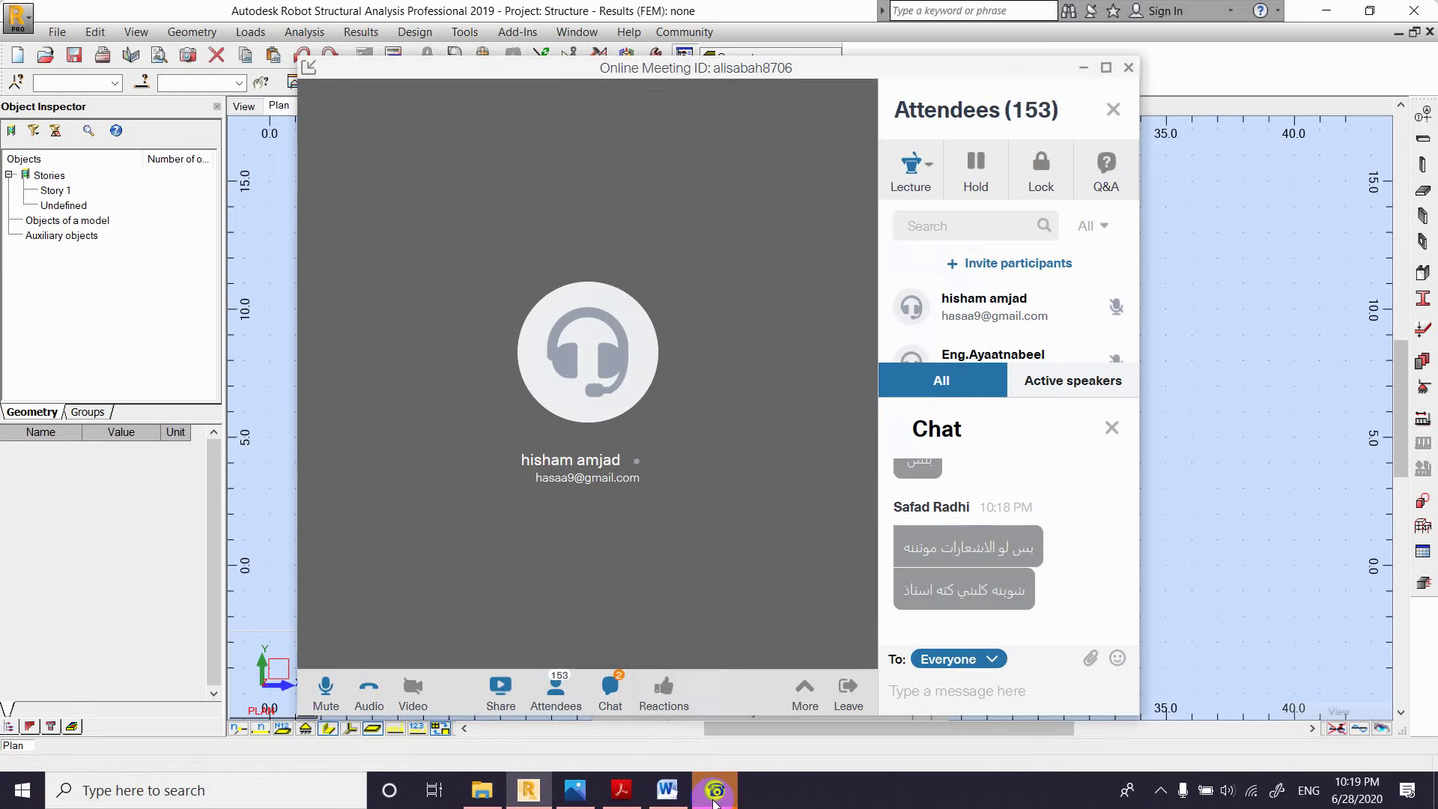
left_click(716, 722)
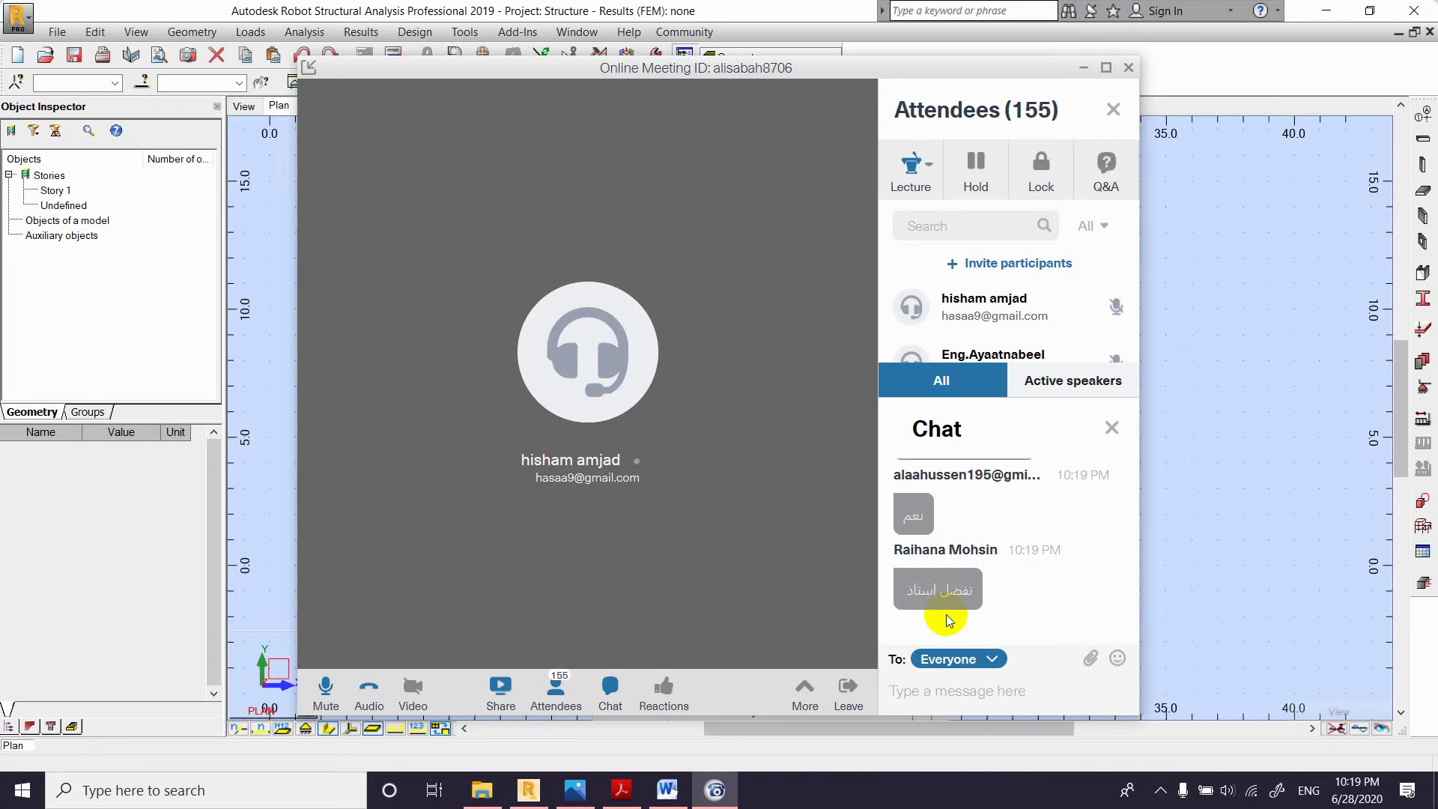
left_click(531, 791)
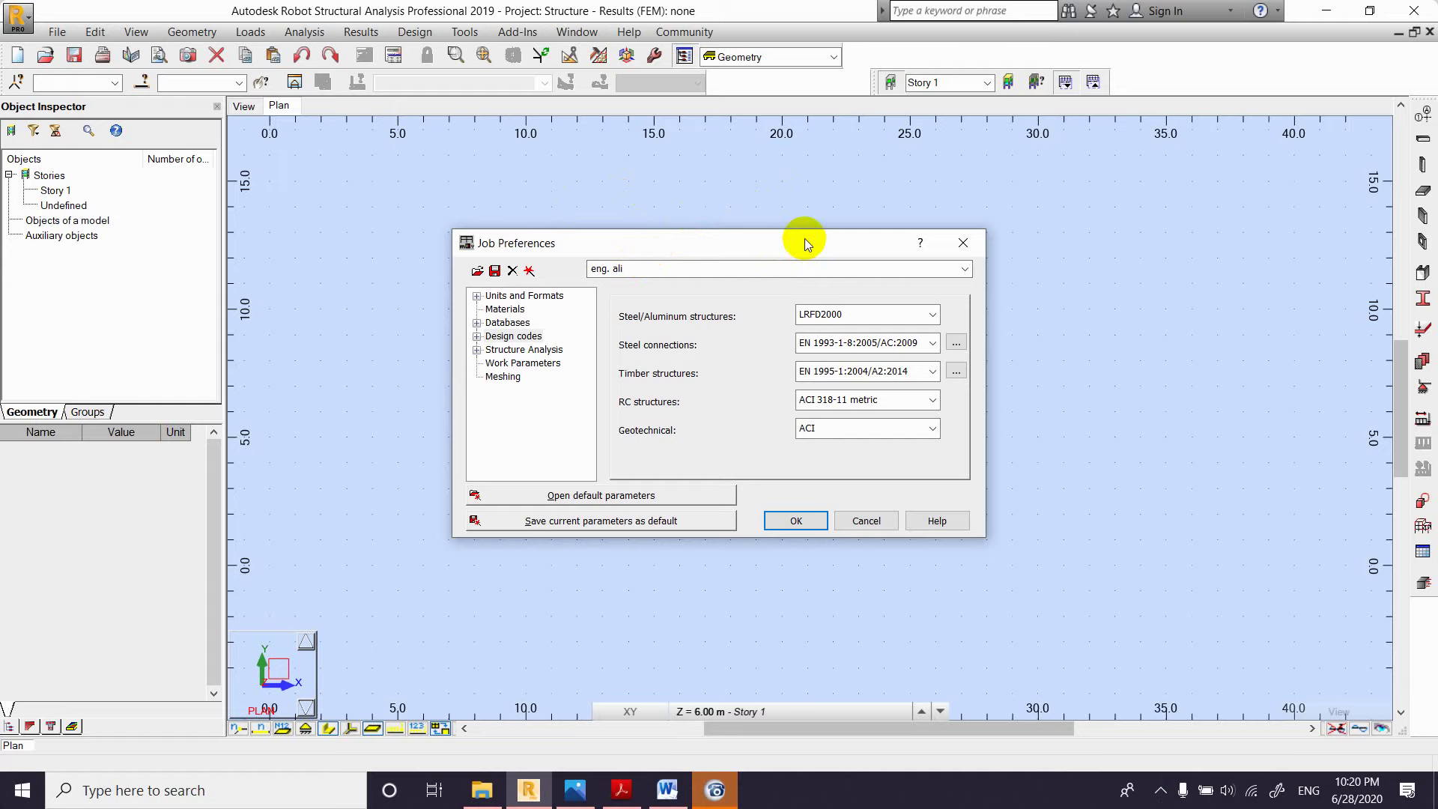
Step: Examine the list of saved preference sets in Job Preferences and check the meeting chat for replies
left_click(965, 269)
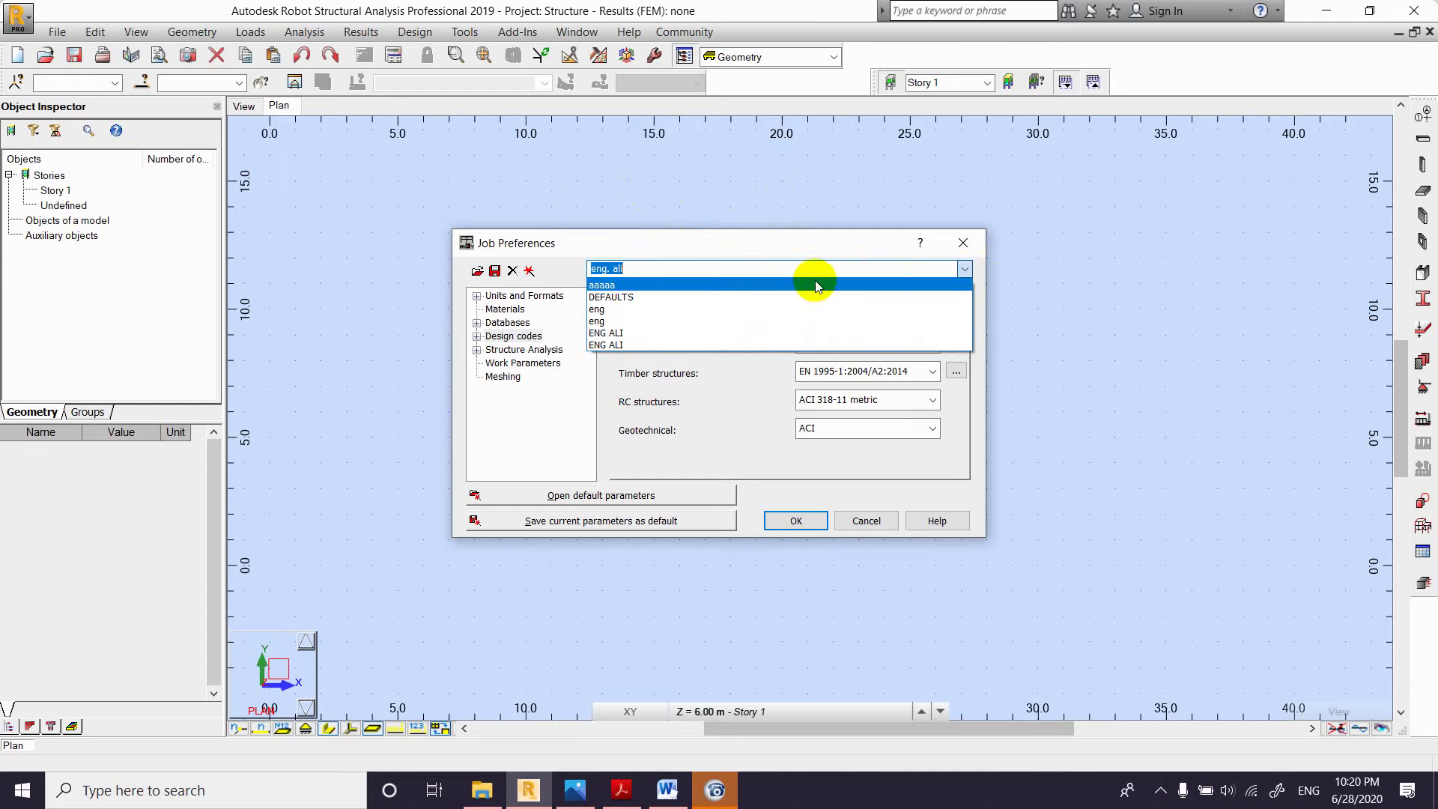
left_click(649, 272)
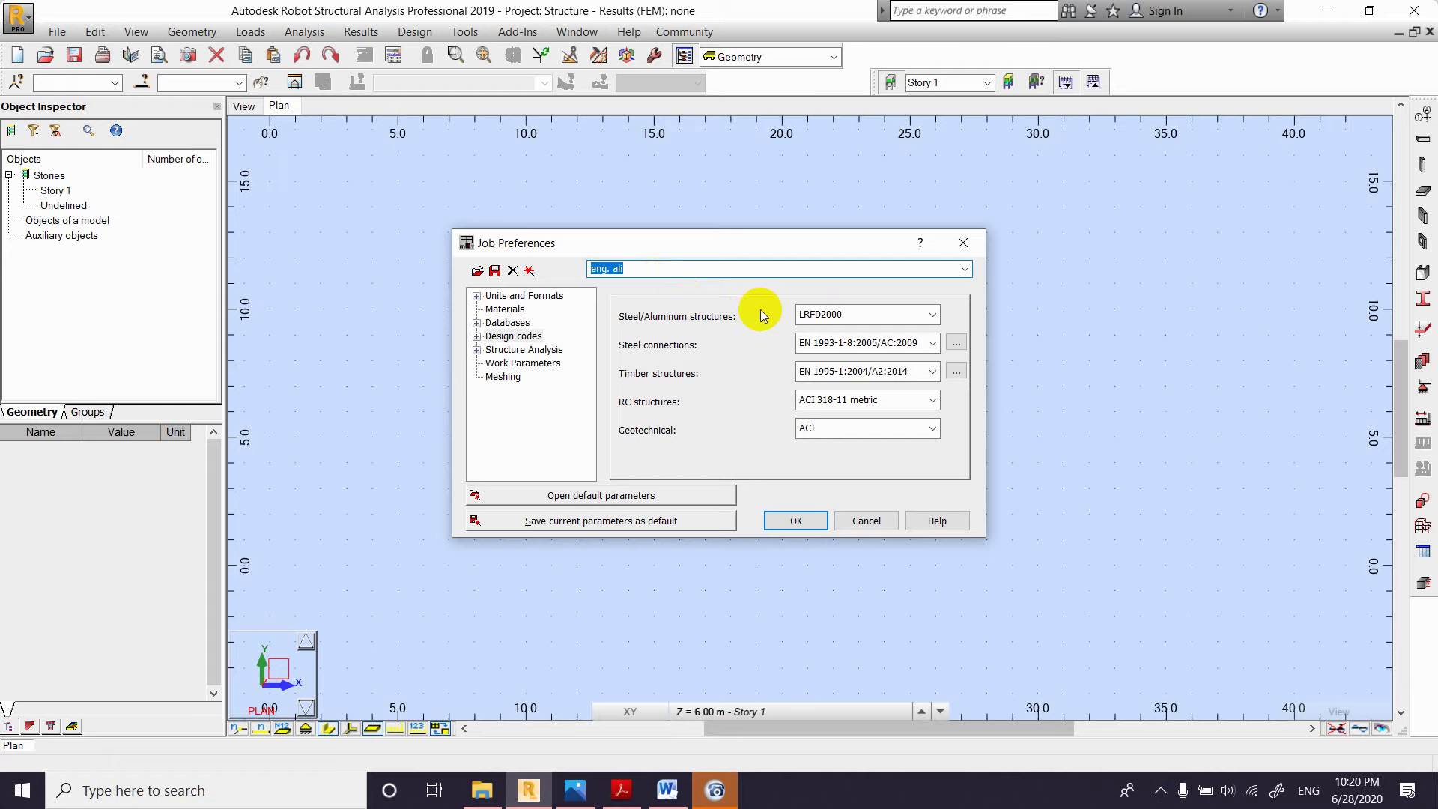
left_click(965, 269)
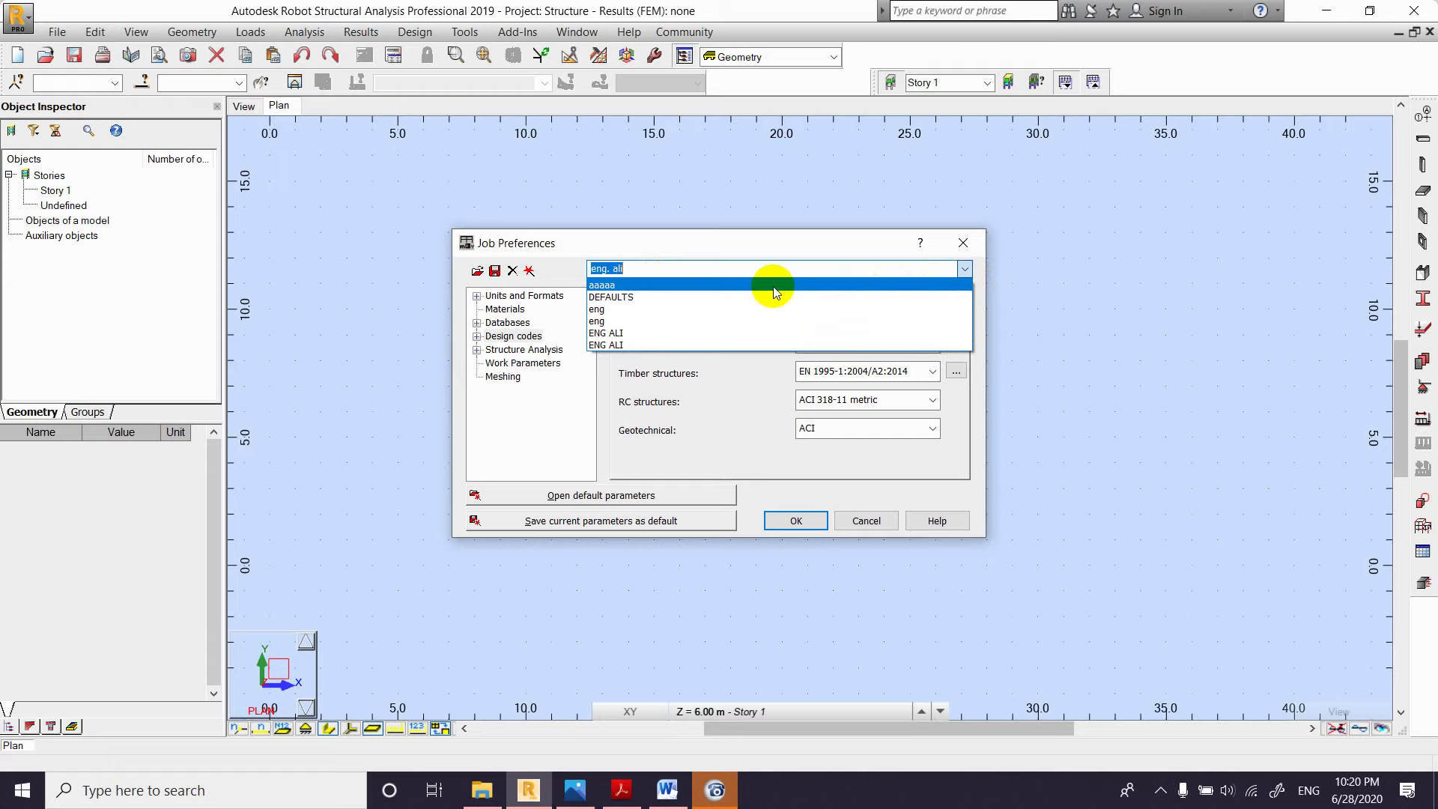
left_click(738, 785)
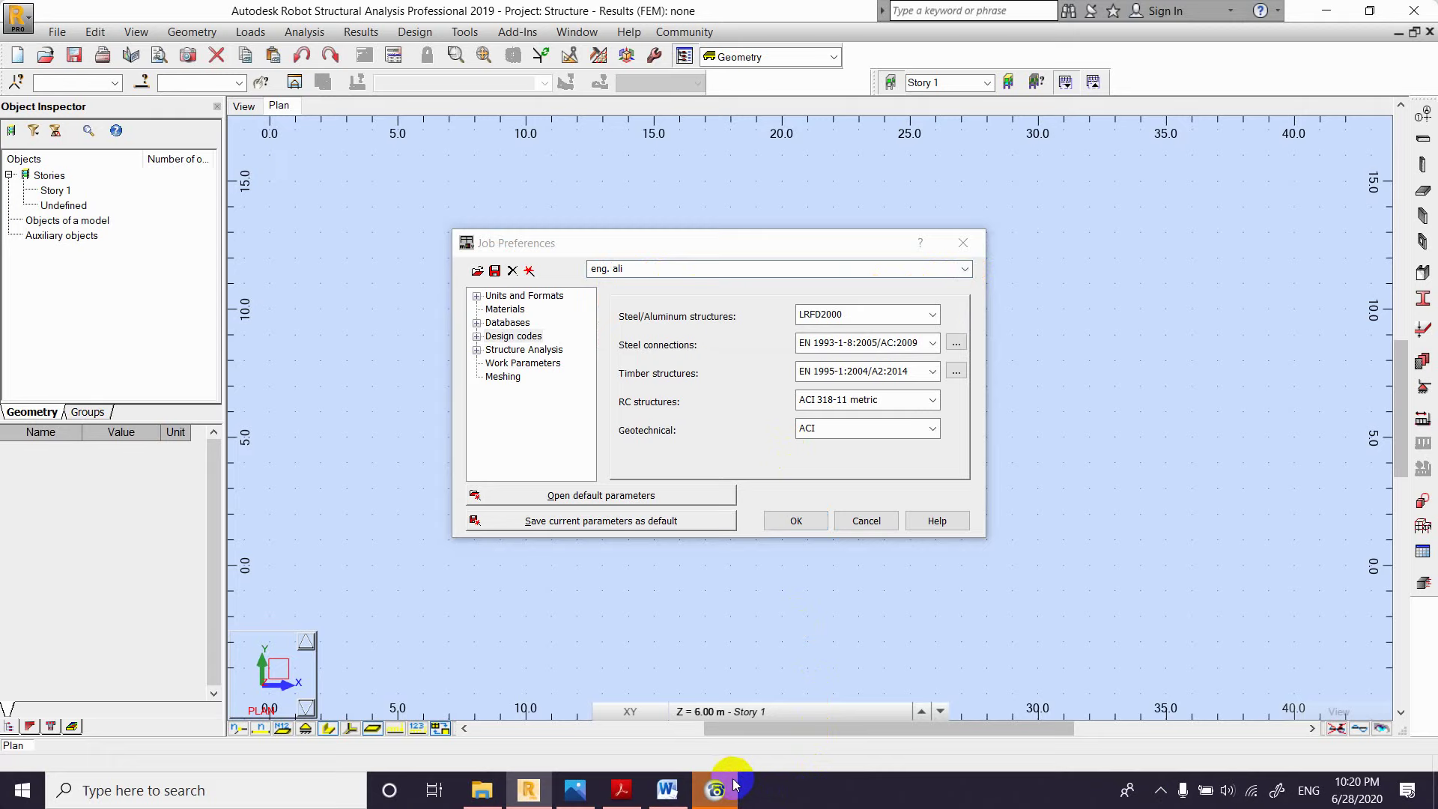
left_click(715, 791)
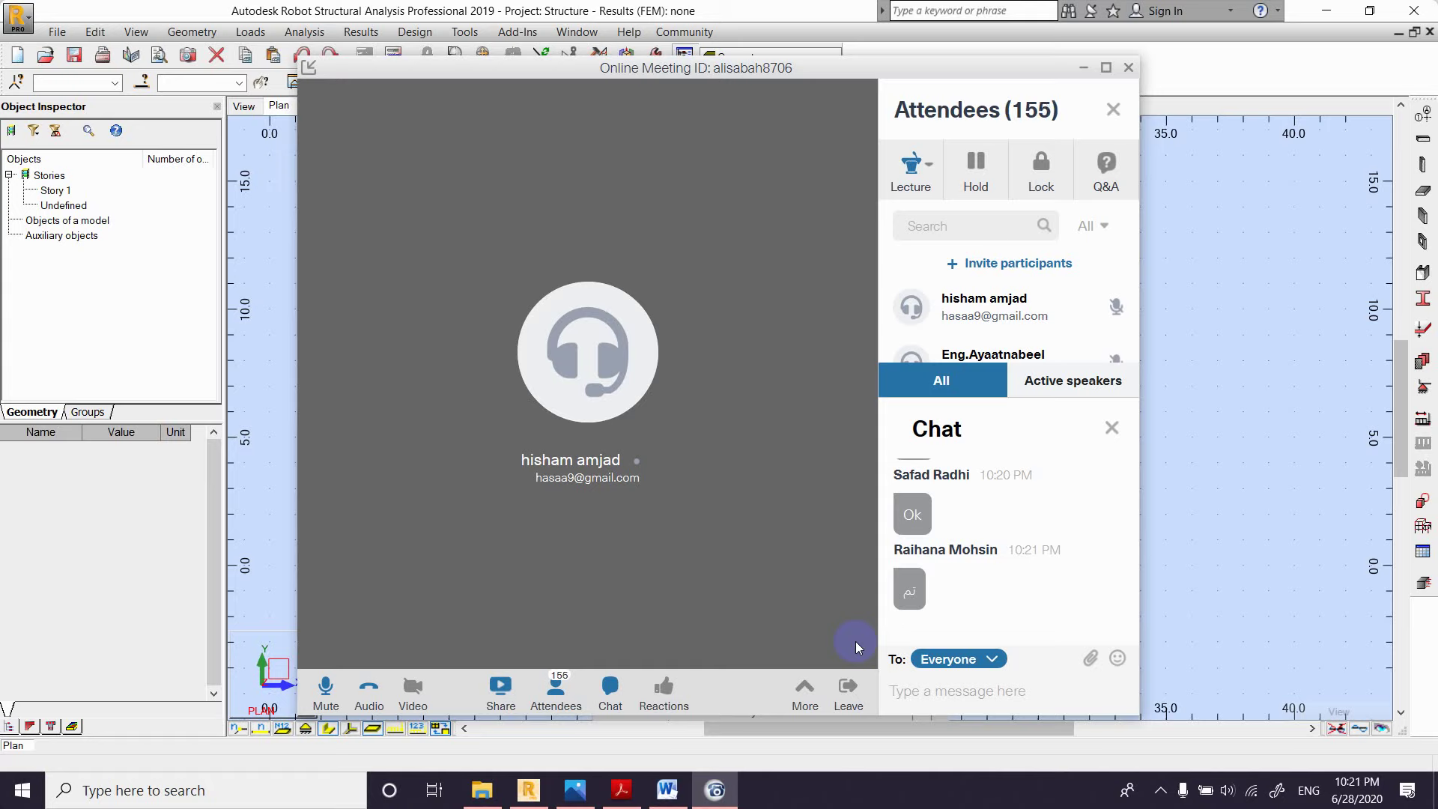
left_click(514, 801)
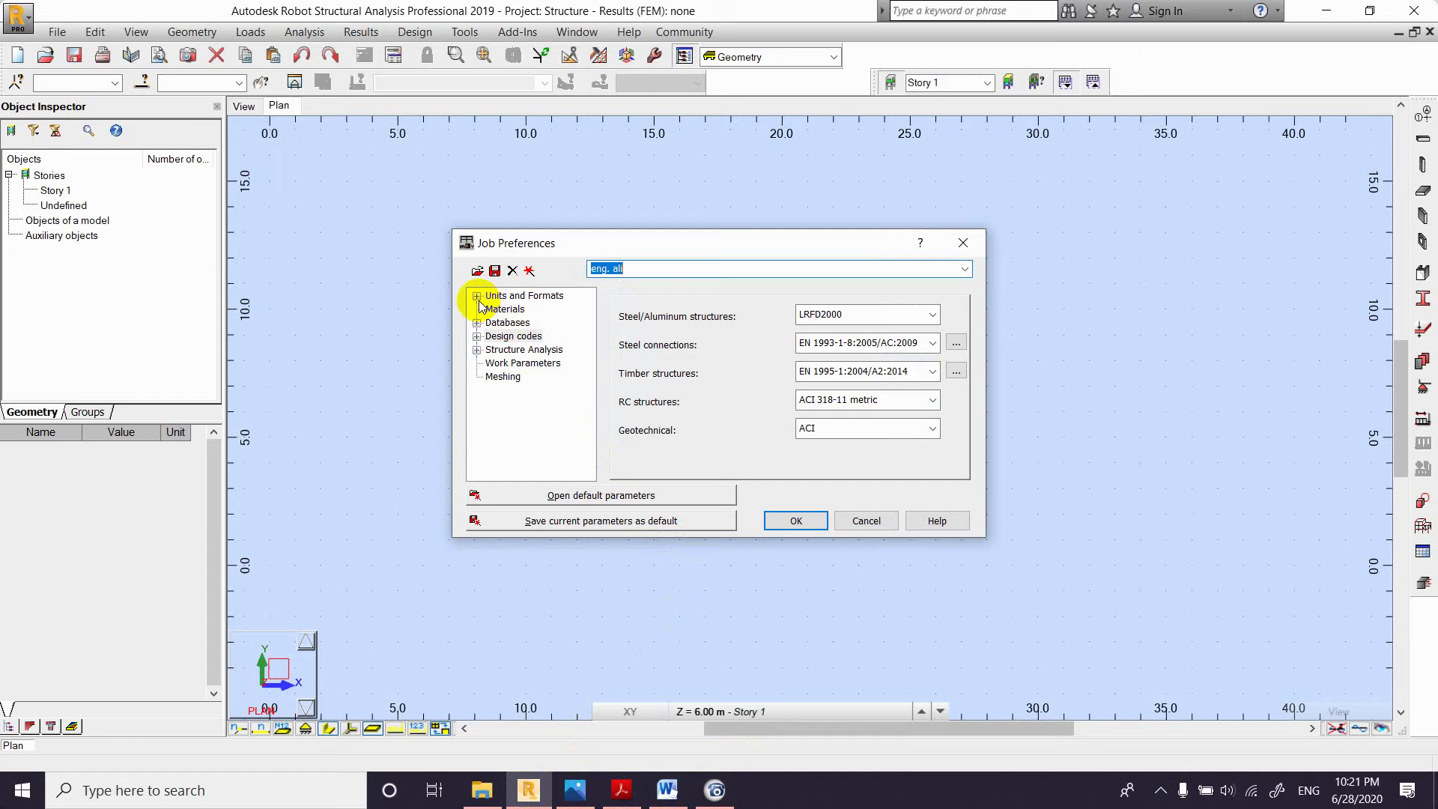
Step: Change all default units to metric under Units and Formats and open the Dimensions unit settings
left_click(477, 296)
left_click(519, 296)
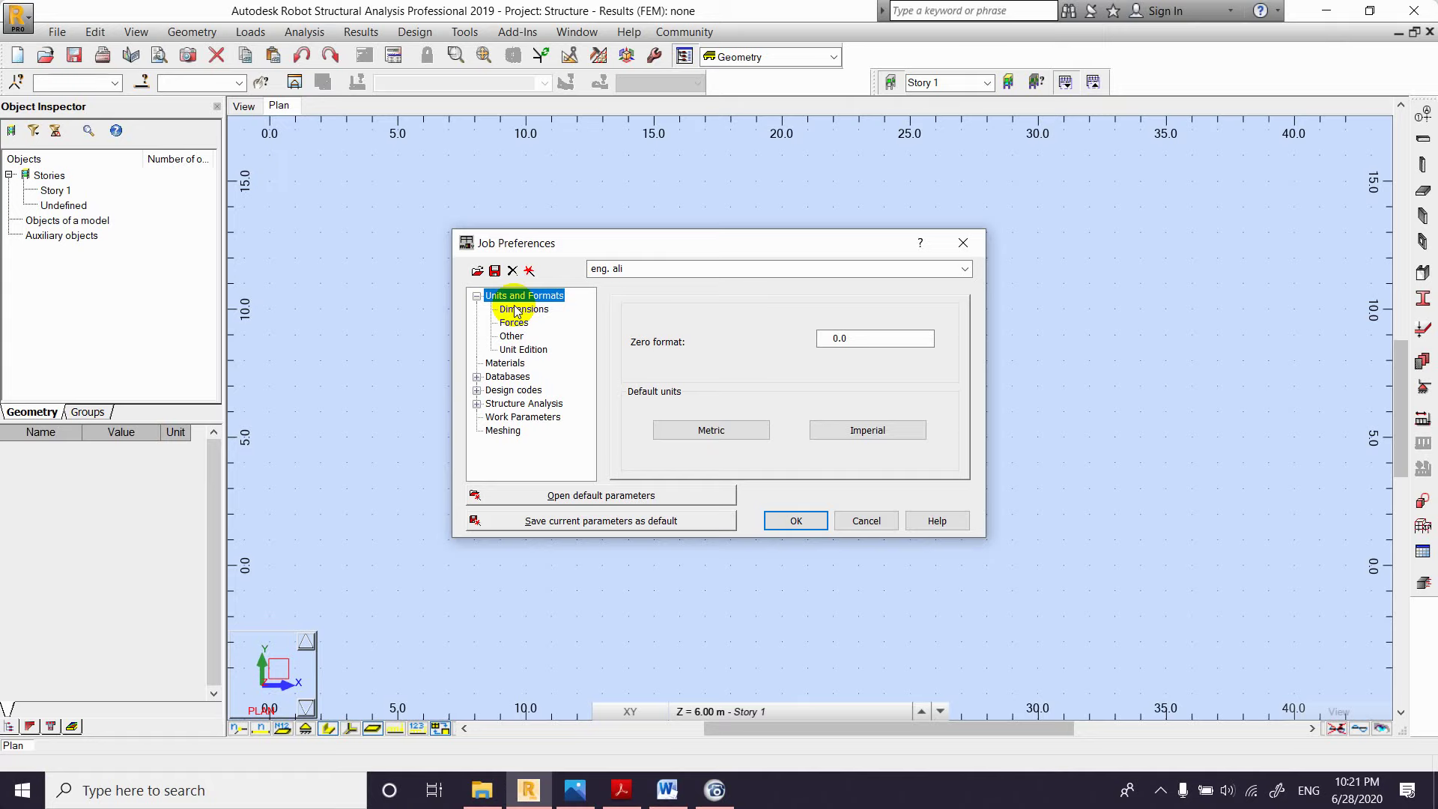
left_click(663, 430)
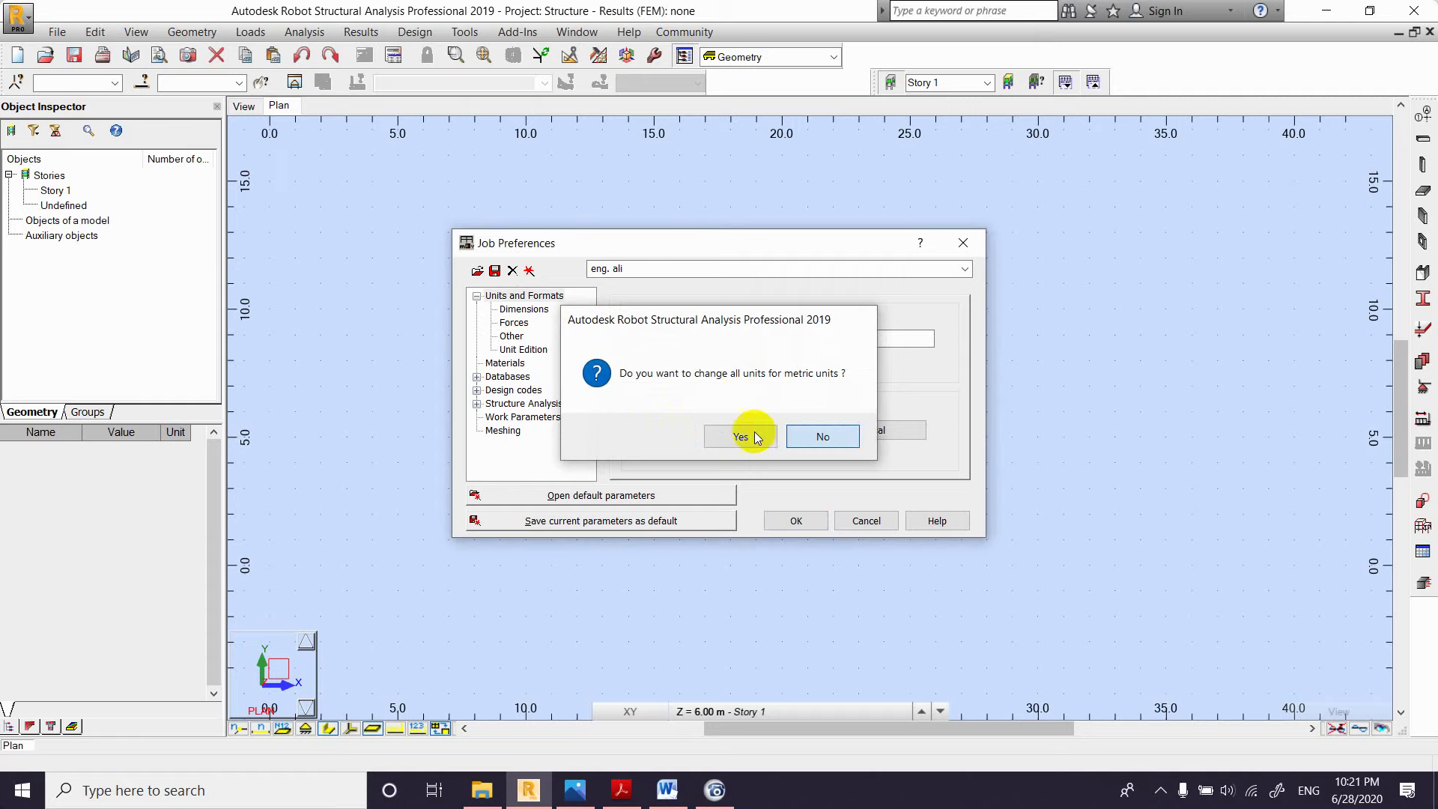
left_click(749, 433)
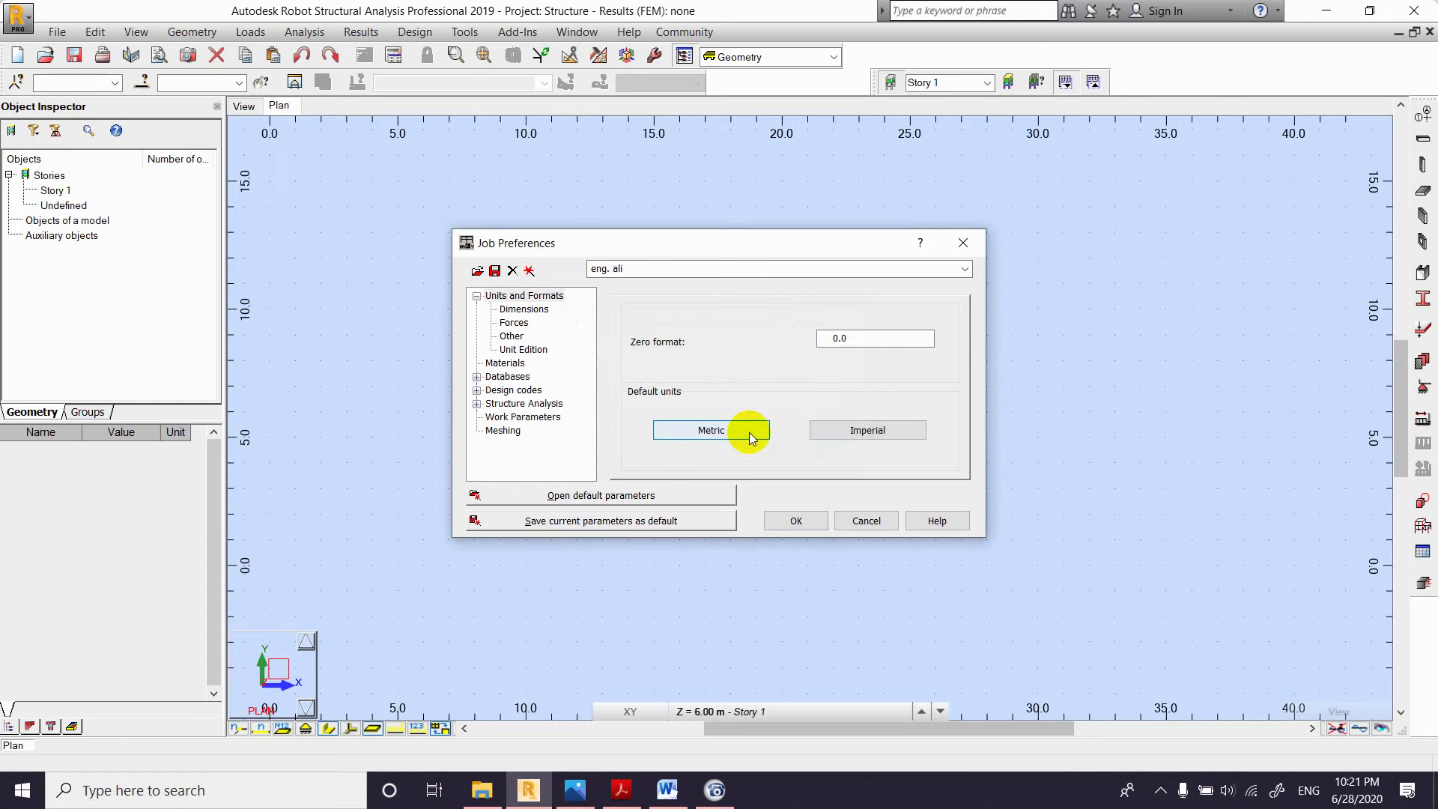
left_click(541, 310)
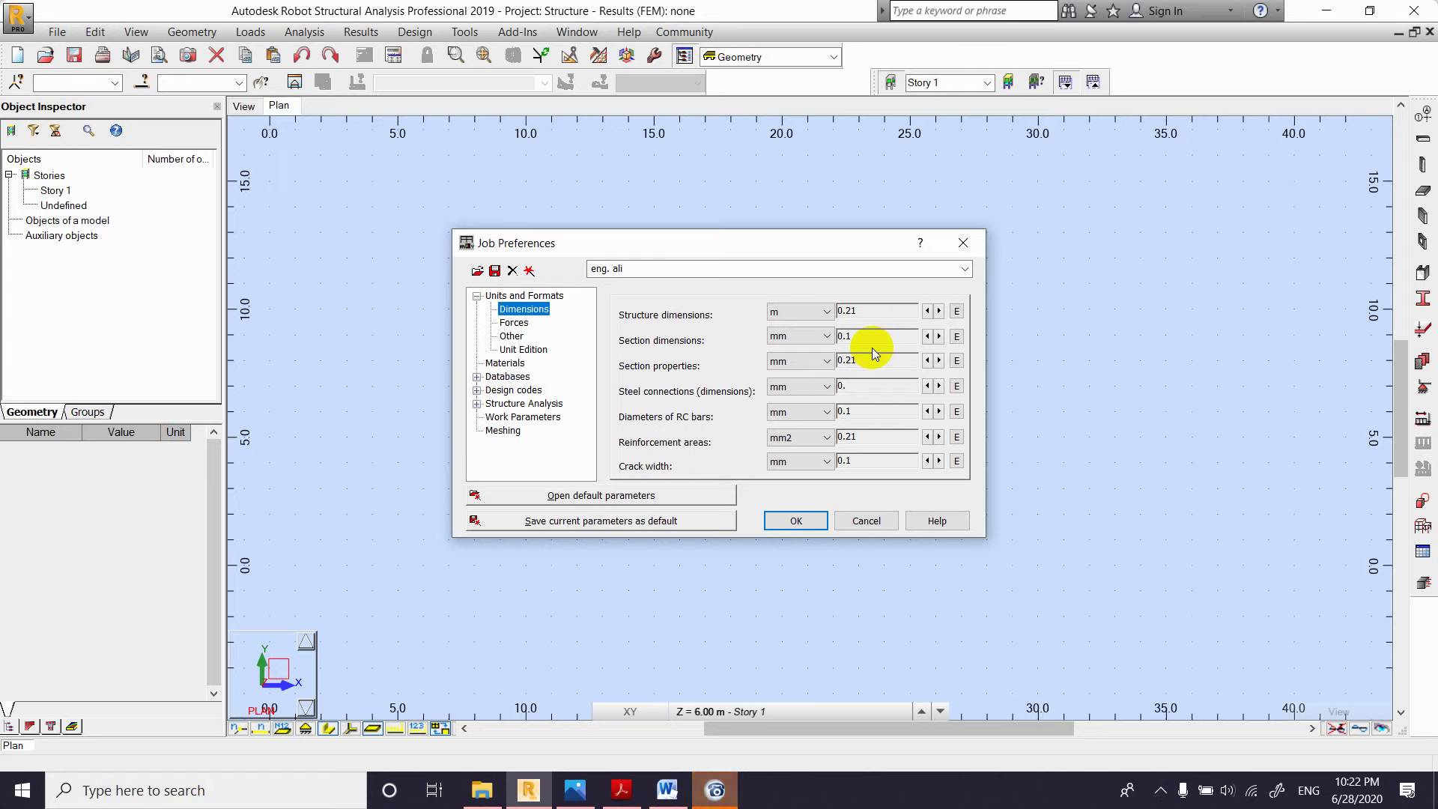
Step: Examine the unit options for structure and section dimensions, and set the section dimensions format to two decimal places
left_click(793, 315)
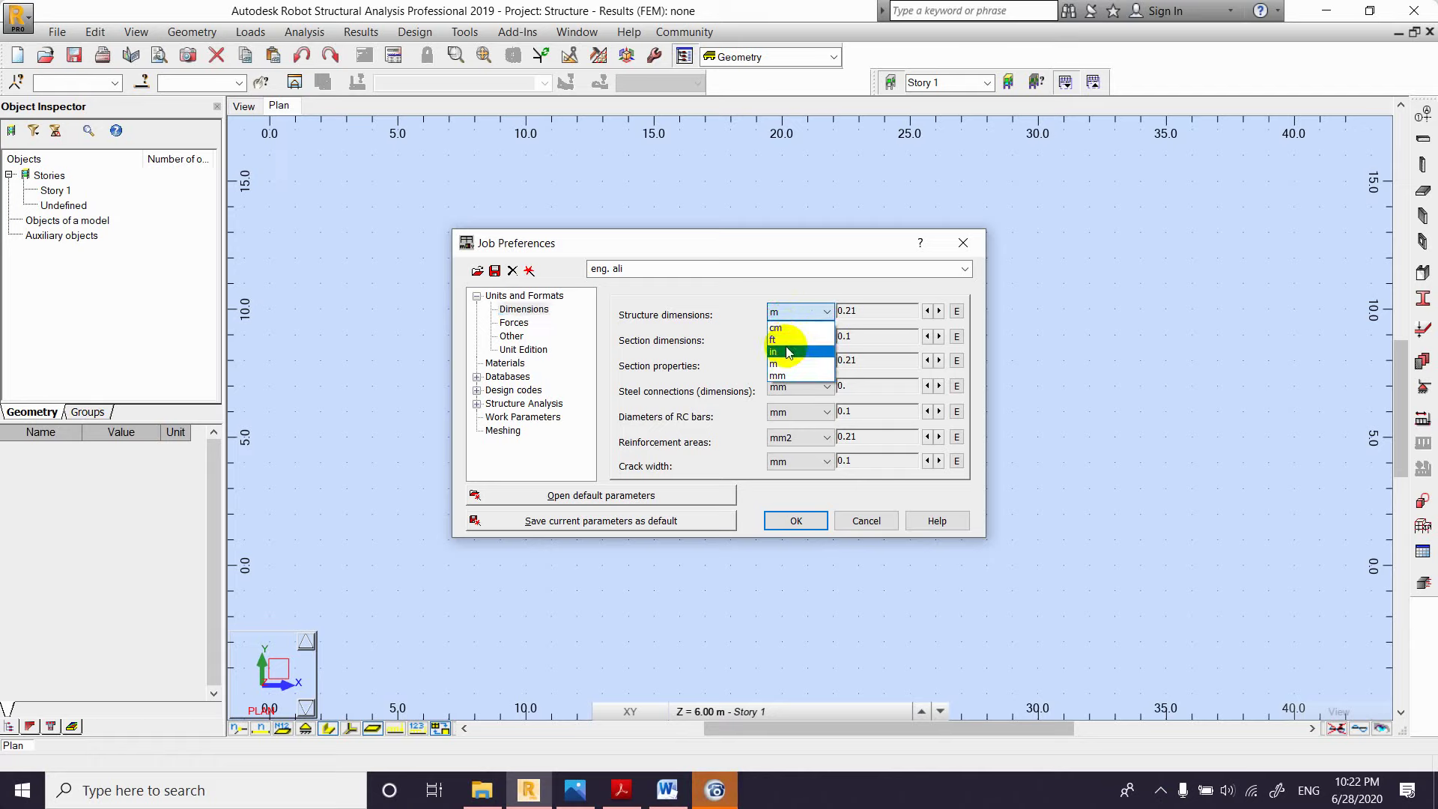
left_click(802, 312)
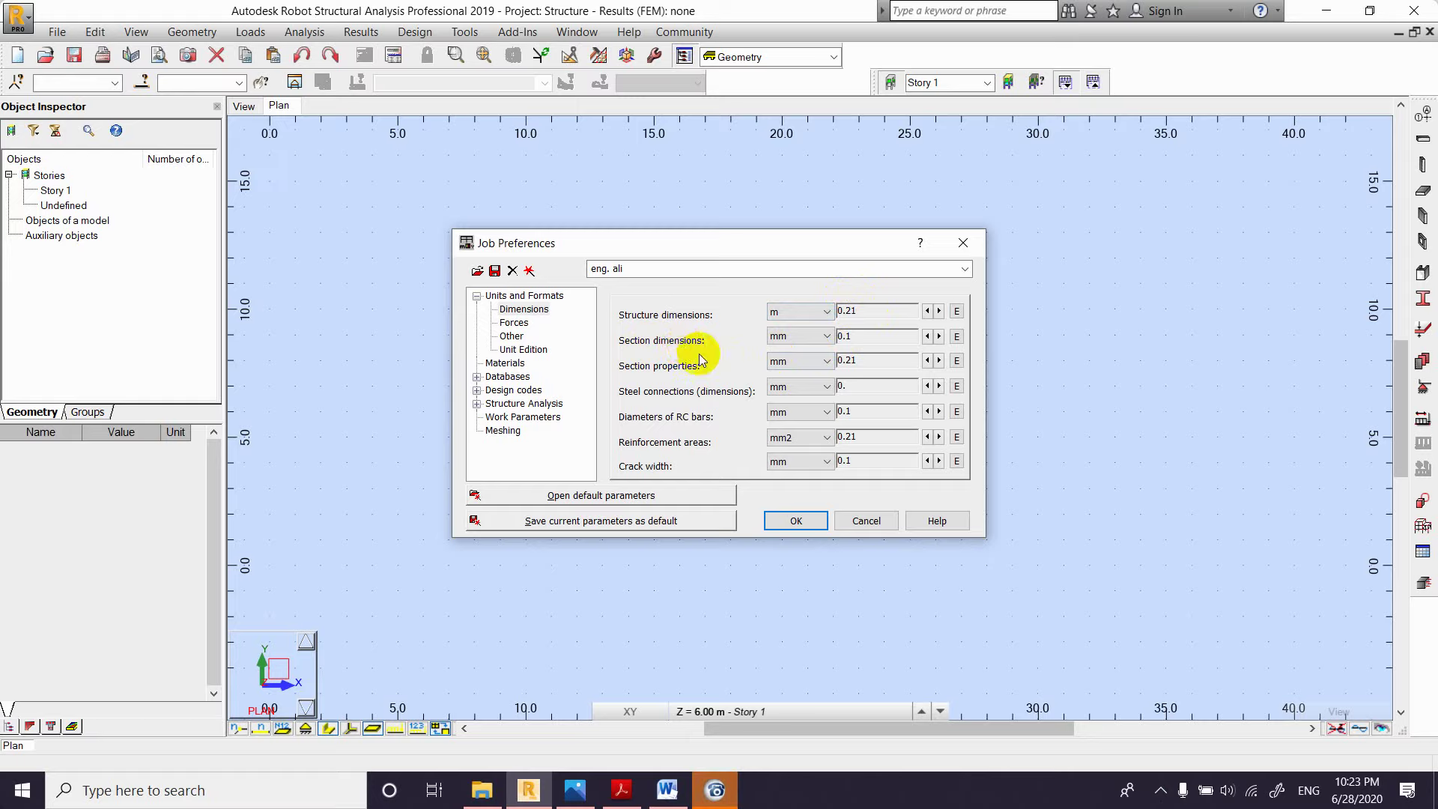
left_click(792, 336)
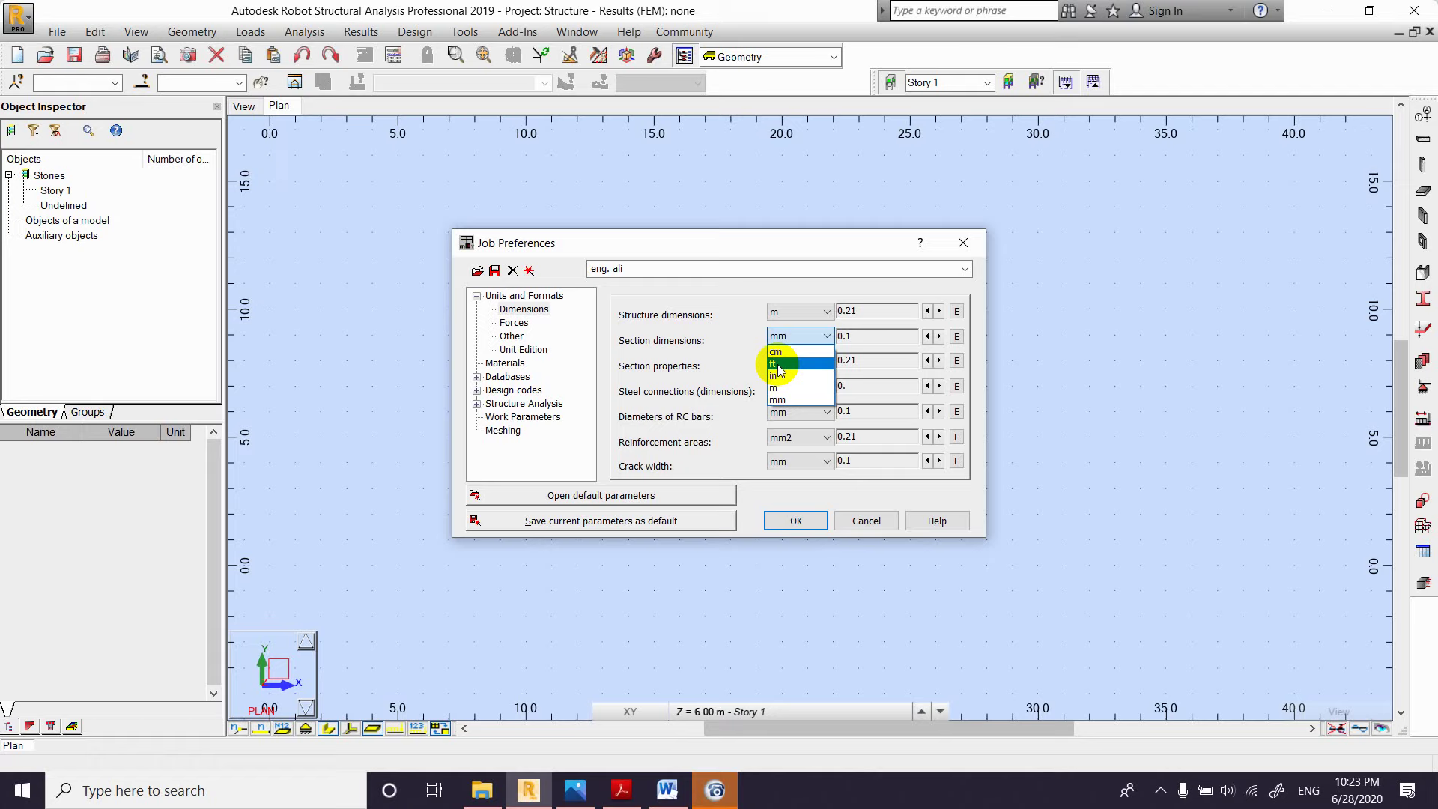
left_click(800, 336)
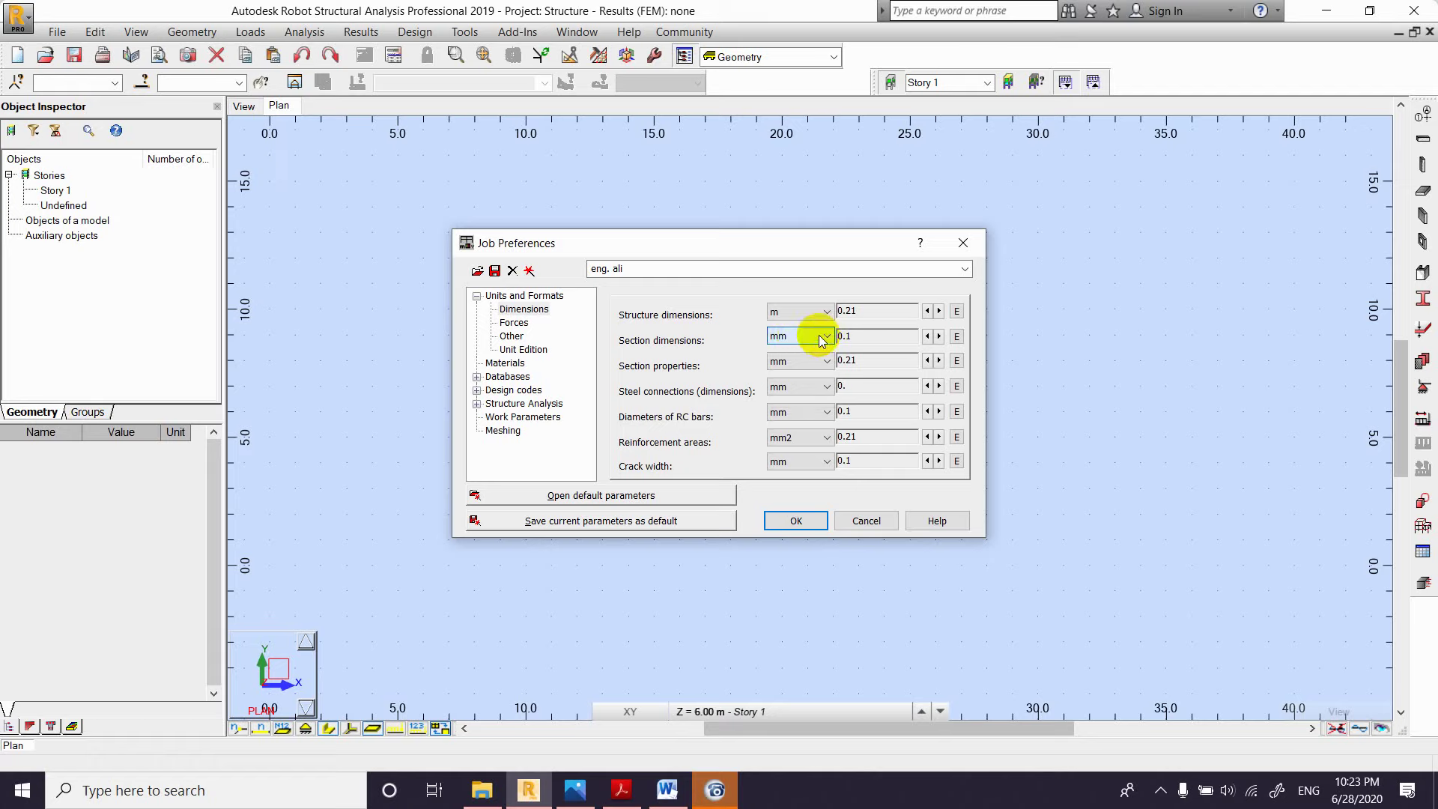
left_click(939, 337)
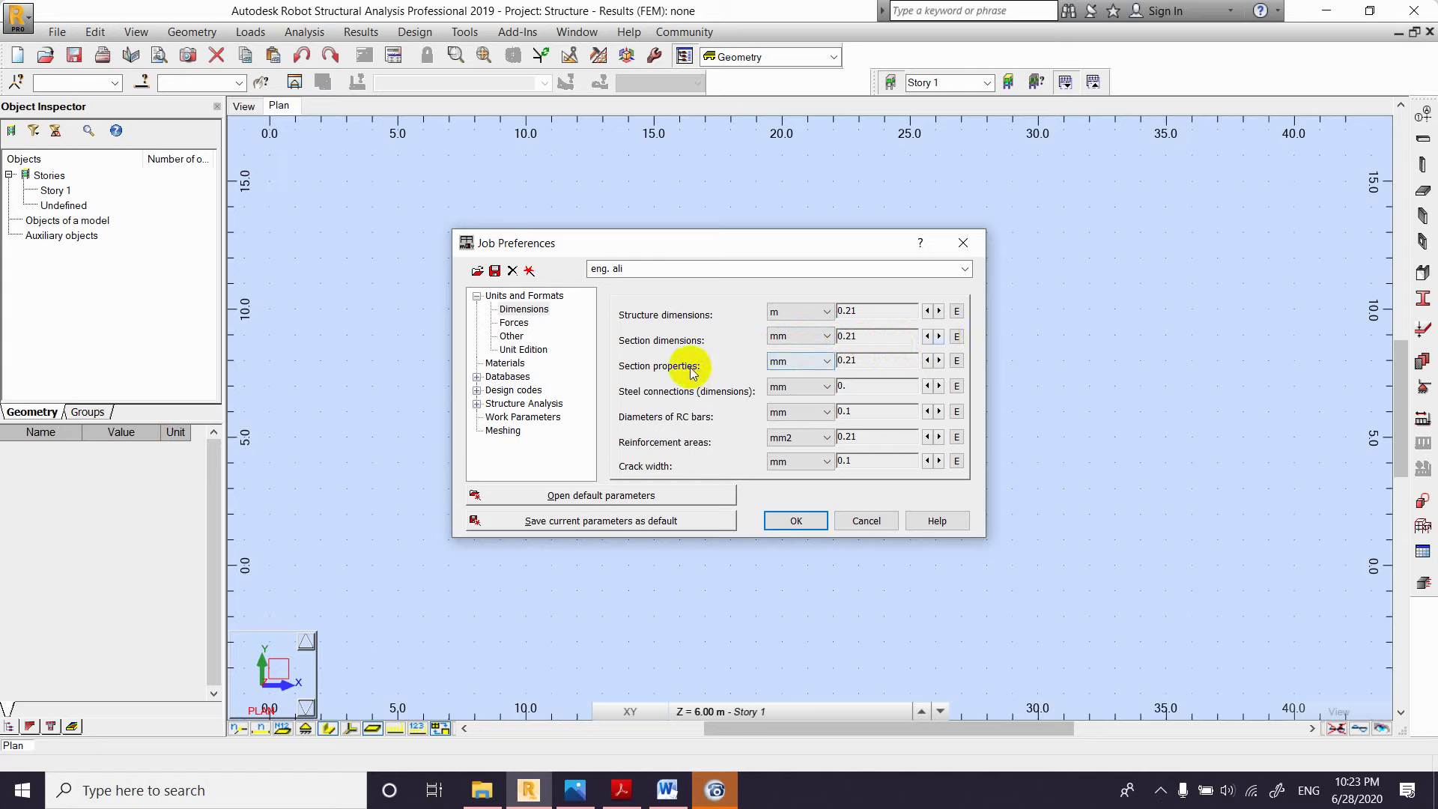
Step: Examine the unit options for section properties and steel connections, and set the steel connection dimensions to two decimal places
left_click(795, 367)
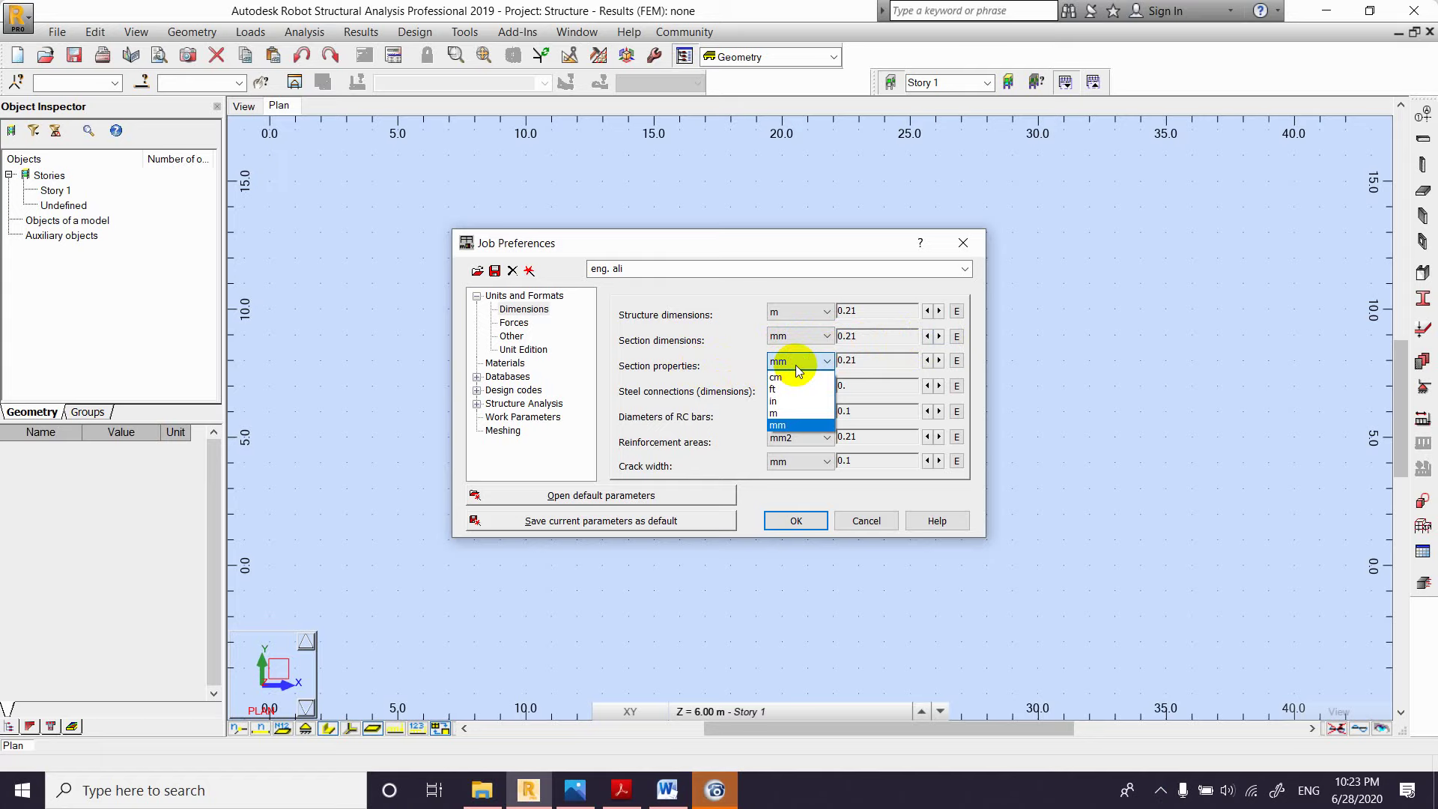
left_click(797, 363)
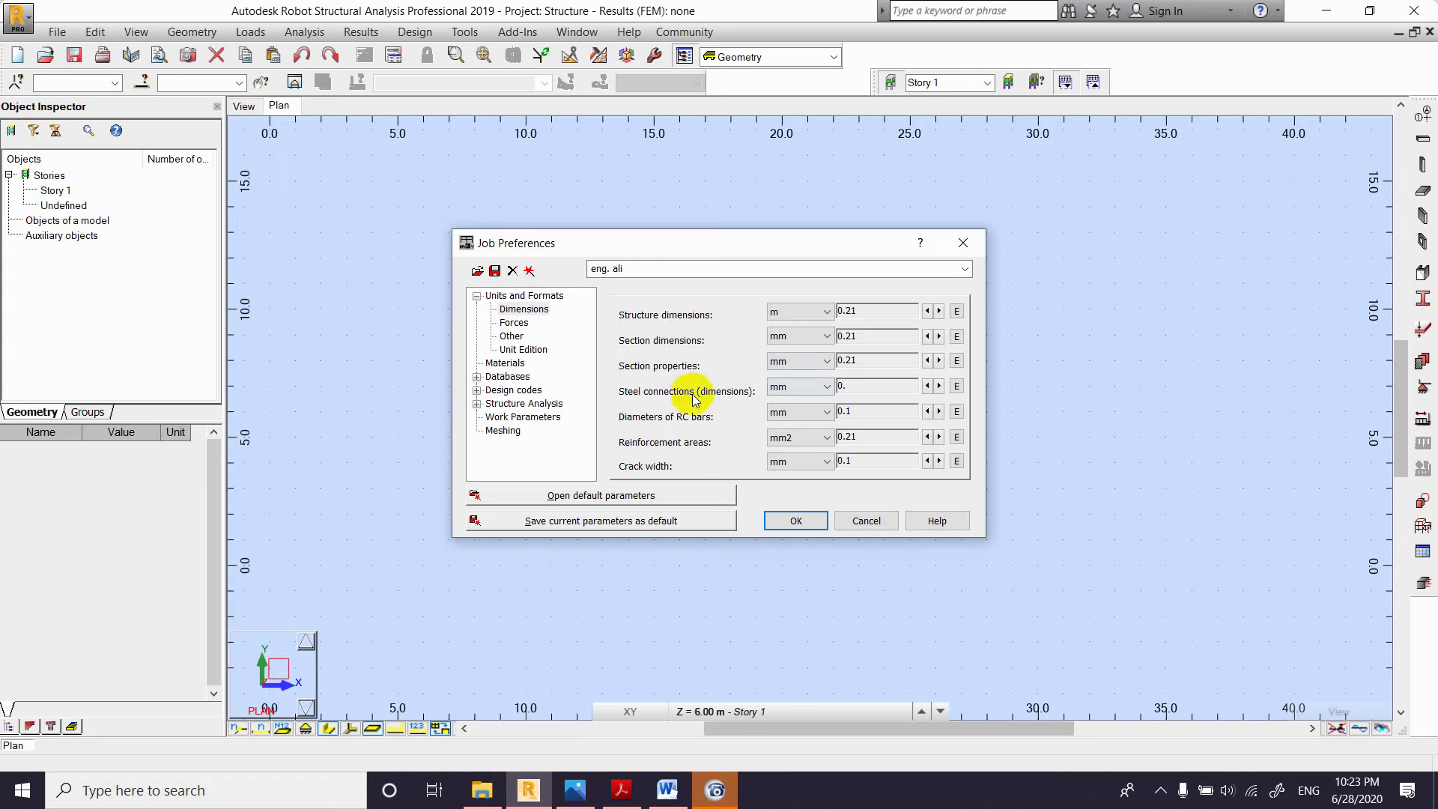
left_click(790, 389)
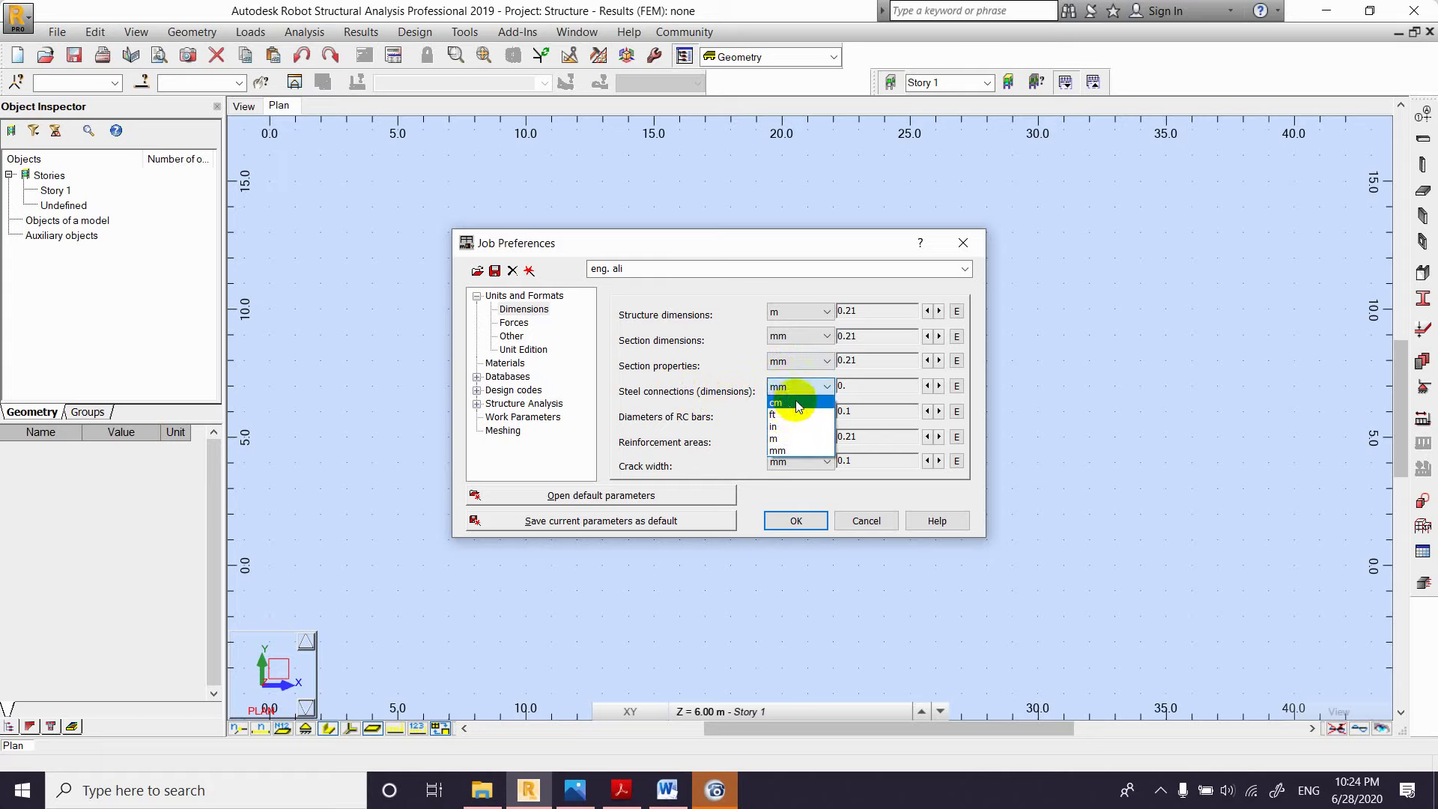
left_click(807, 390)
left_click(939, 386)
left_click(939, 390)
left_click(940, 390)
left_click(929, 387)
left_click(929, 387)
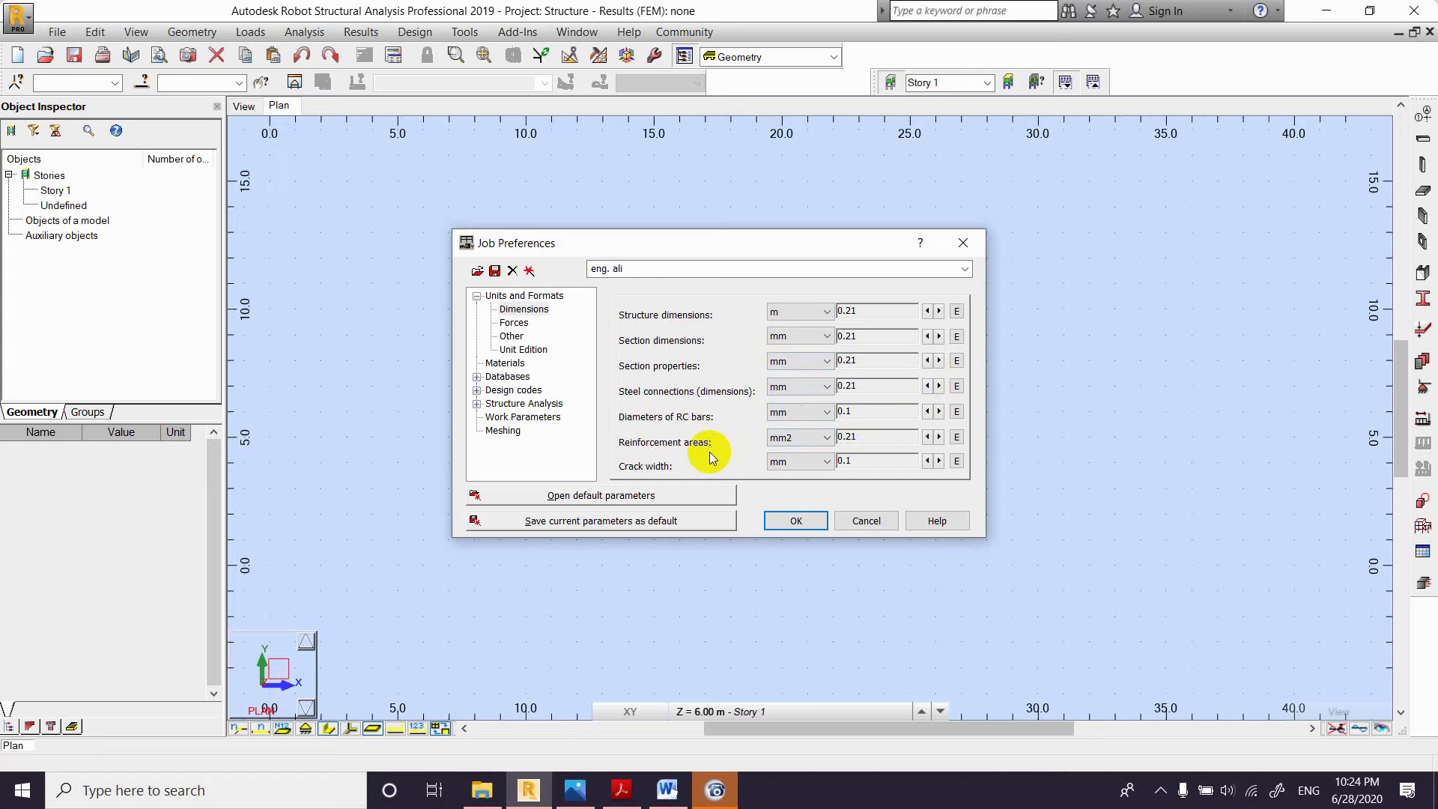
Step: Set the diameters of RC bars and the crack width to two decimal places, and examine the reinforcement area units
left_click(940, 412)
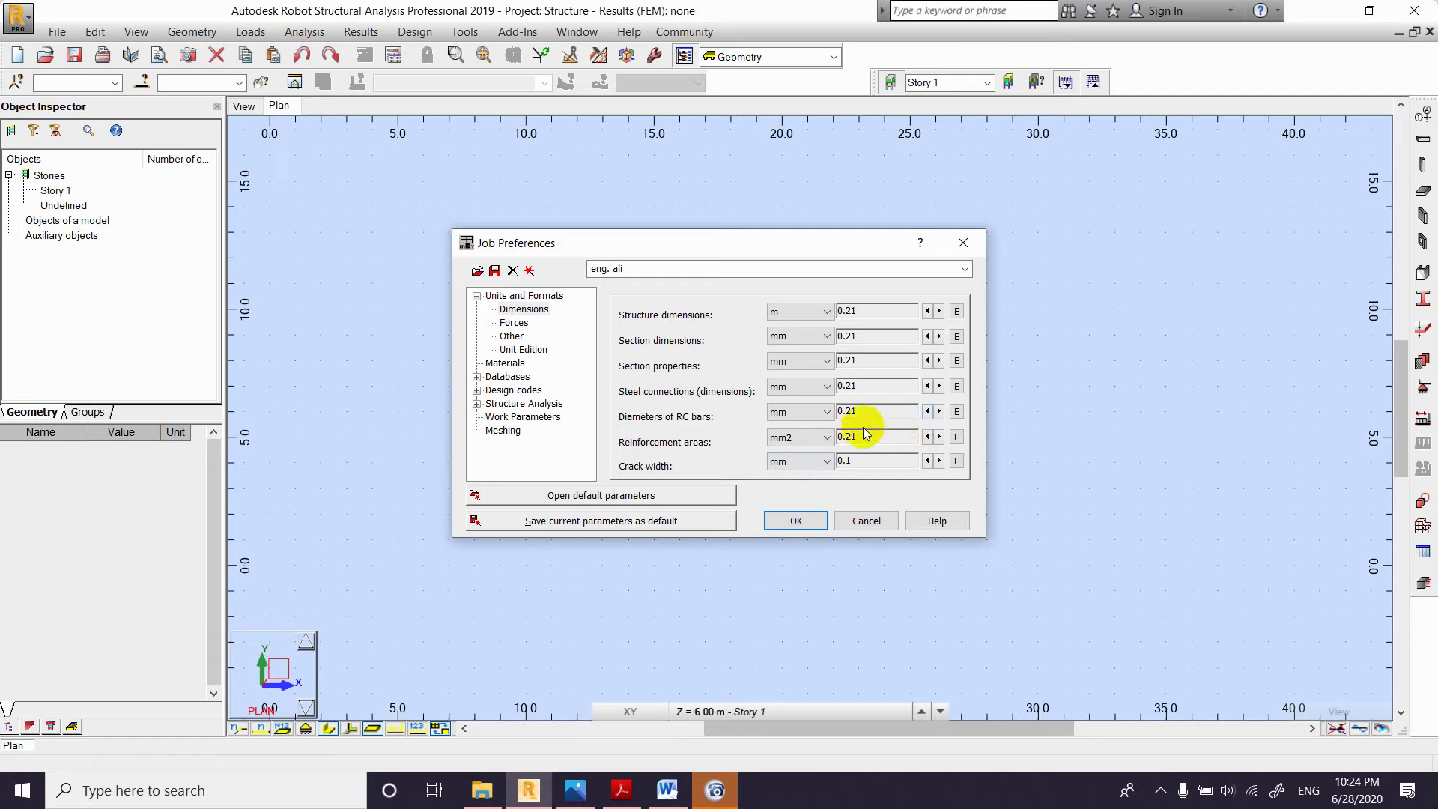
left_click(814, 439)
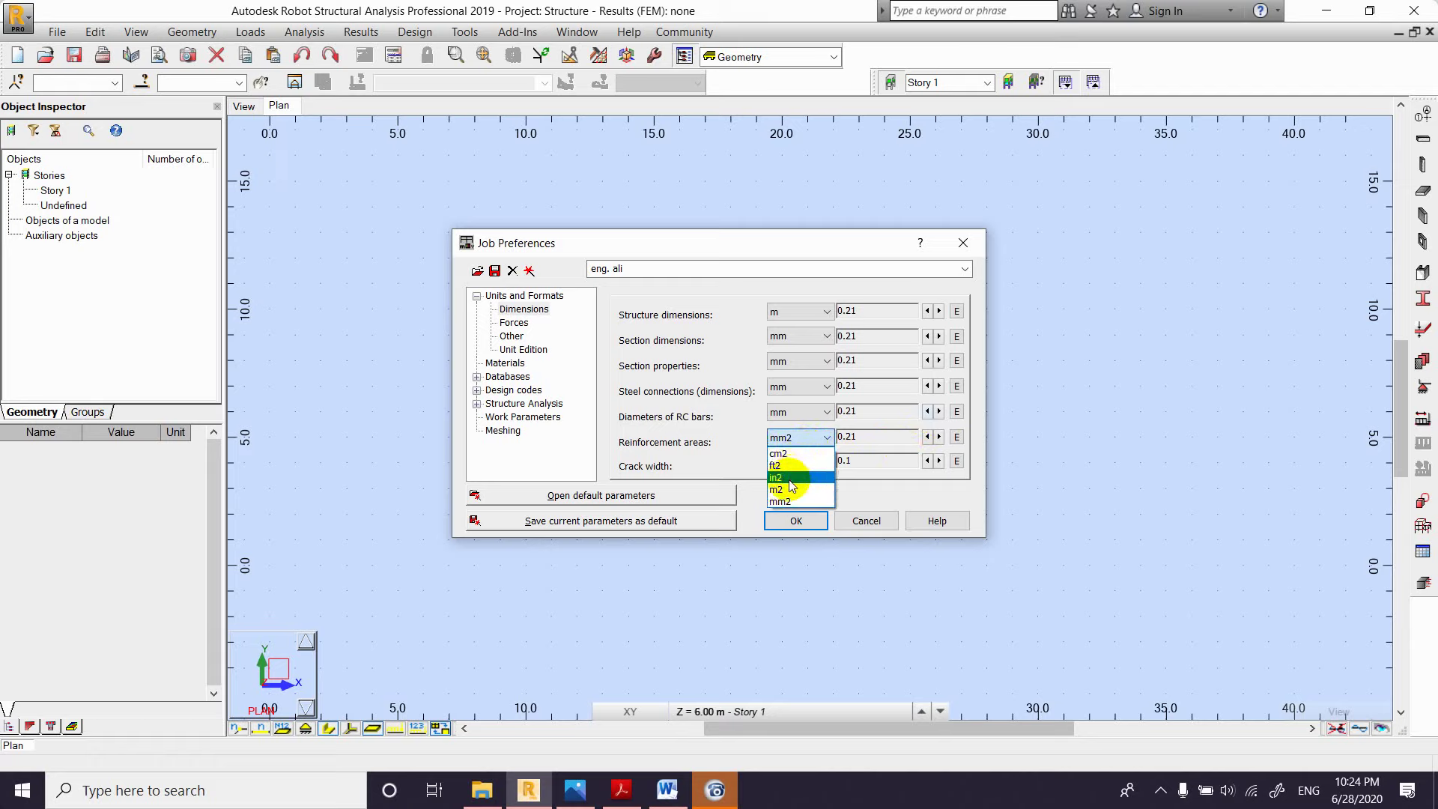
left_click(808, 440)
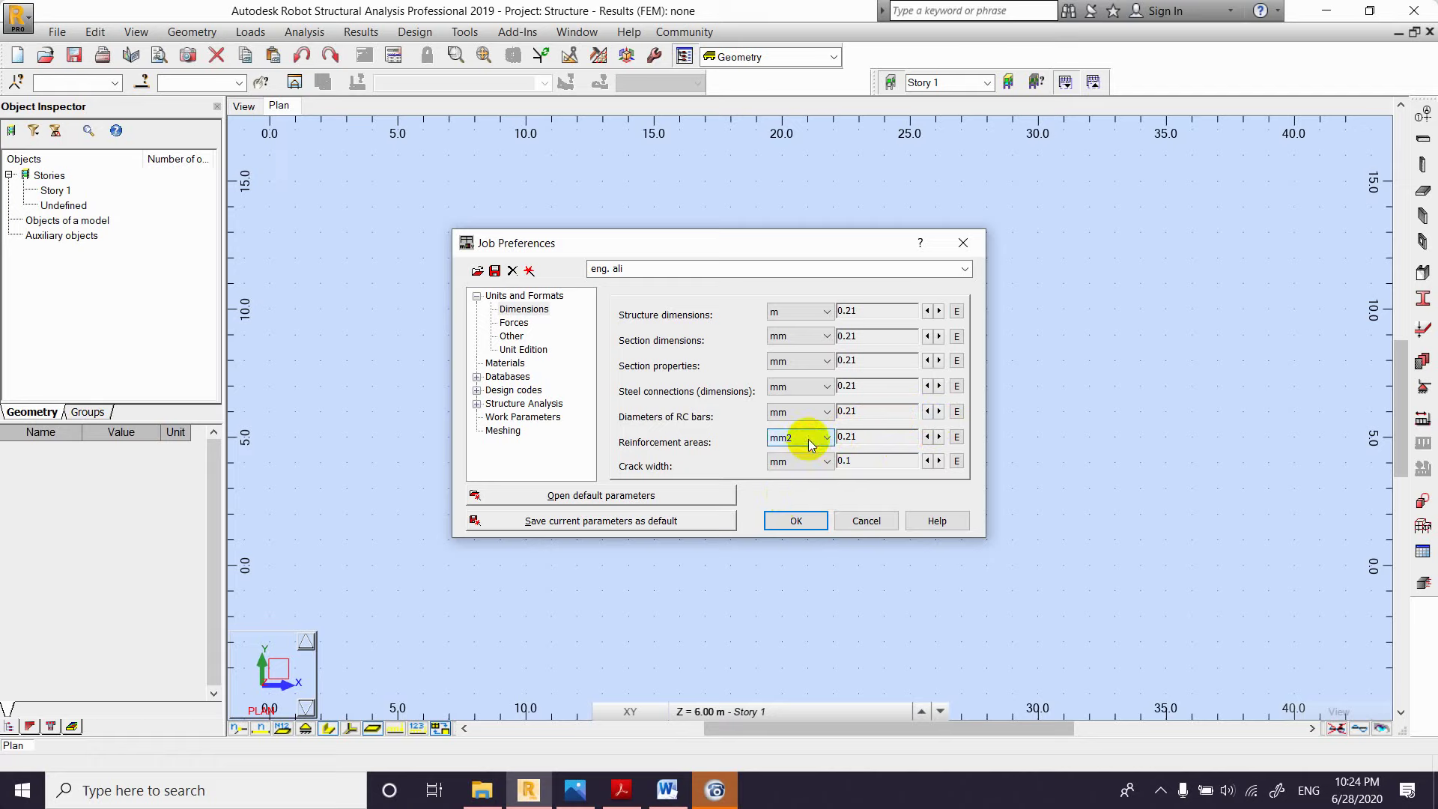
left_click(809, 463)
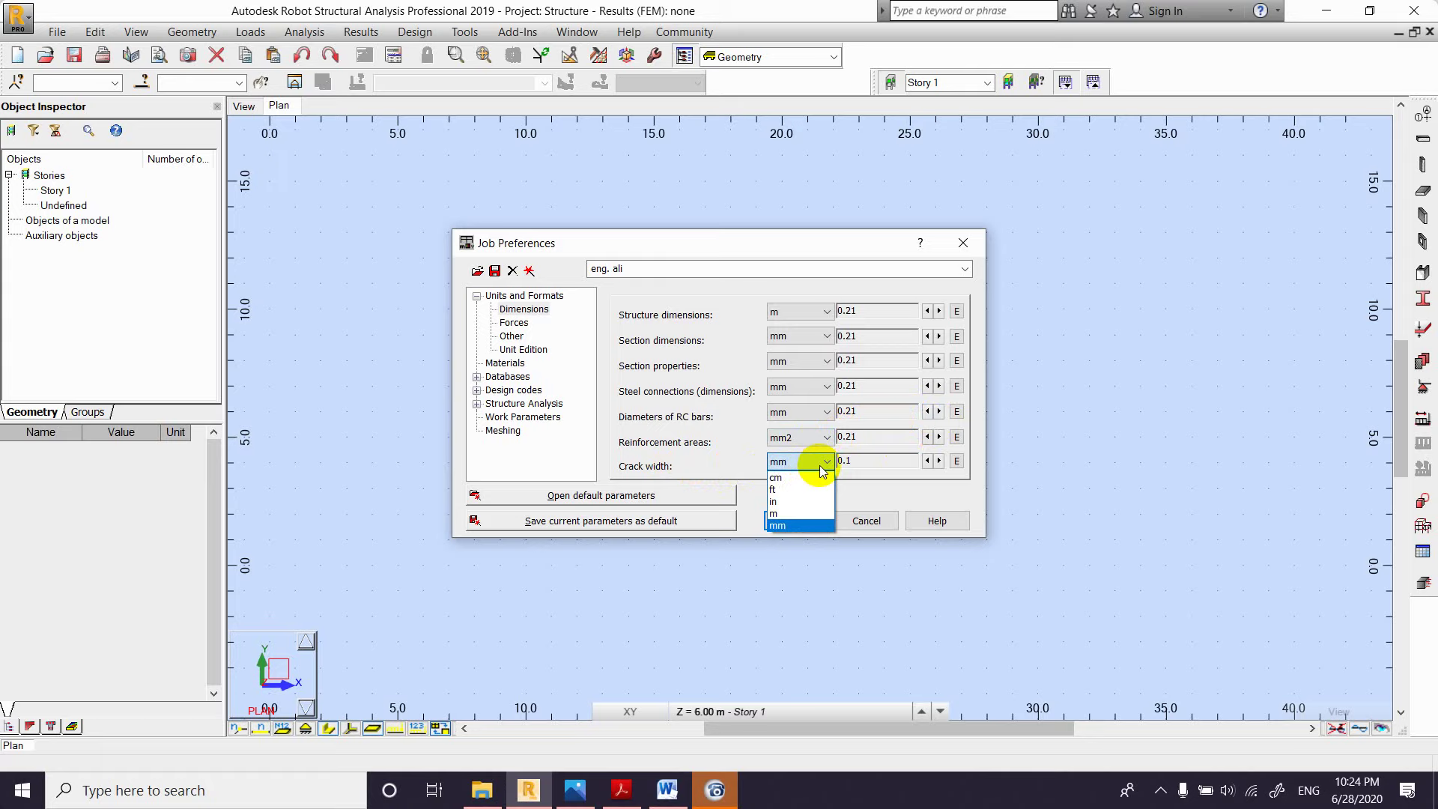
left_click(823, 463)
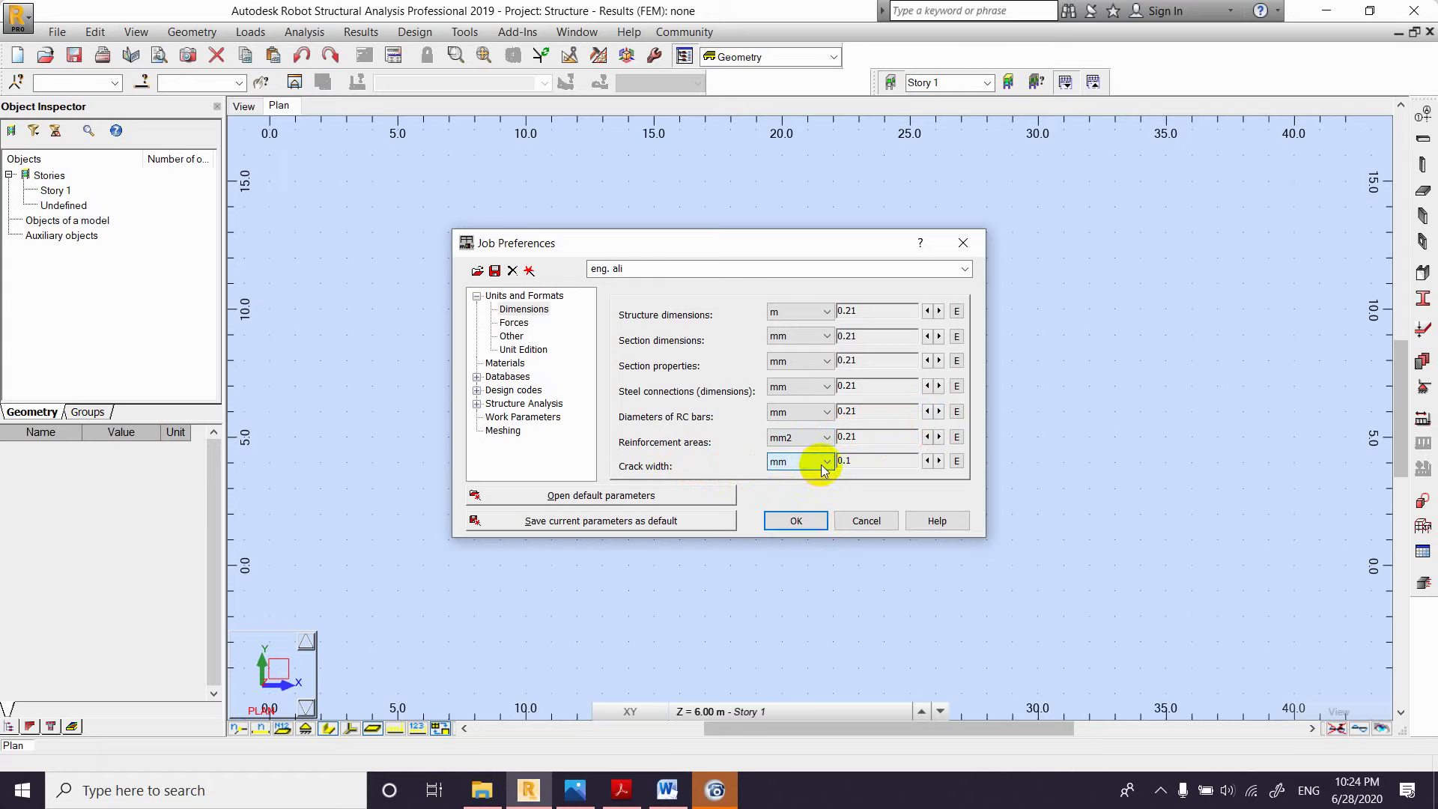
left_click(939, 461)
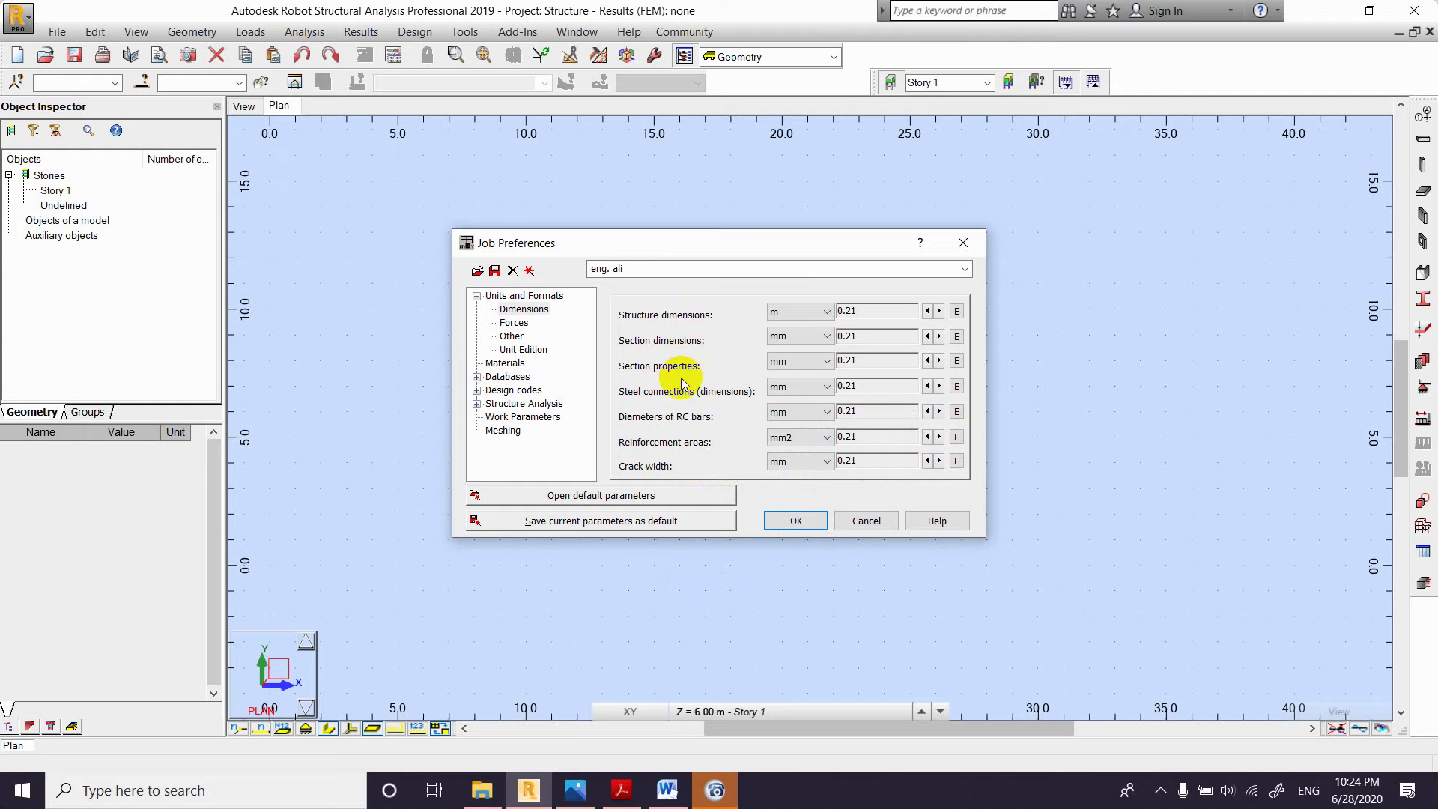
Step: Read the participants' replies in the FreeConferenceCall chat and return to Robot's Job Preferences
left_click(716, 791)
left_click(846, 658)
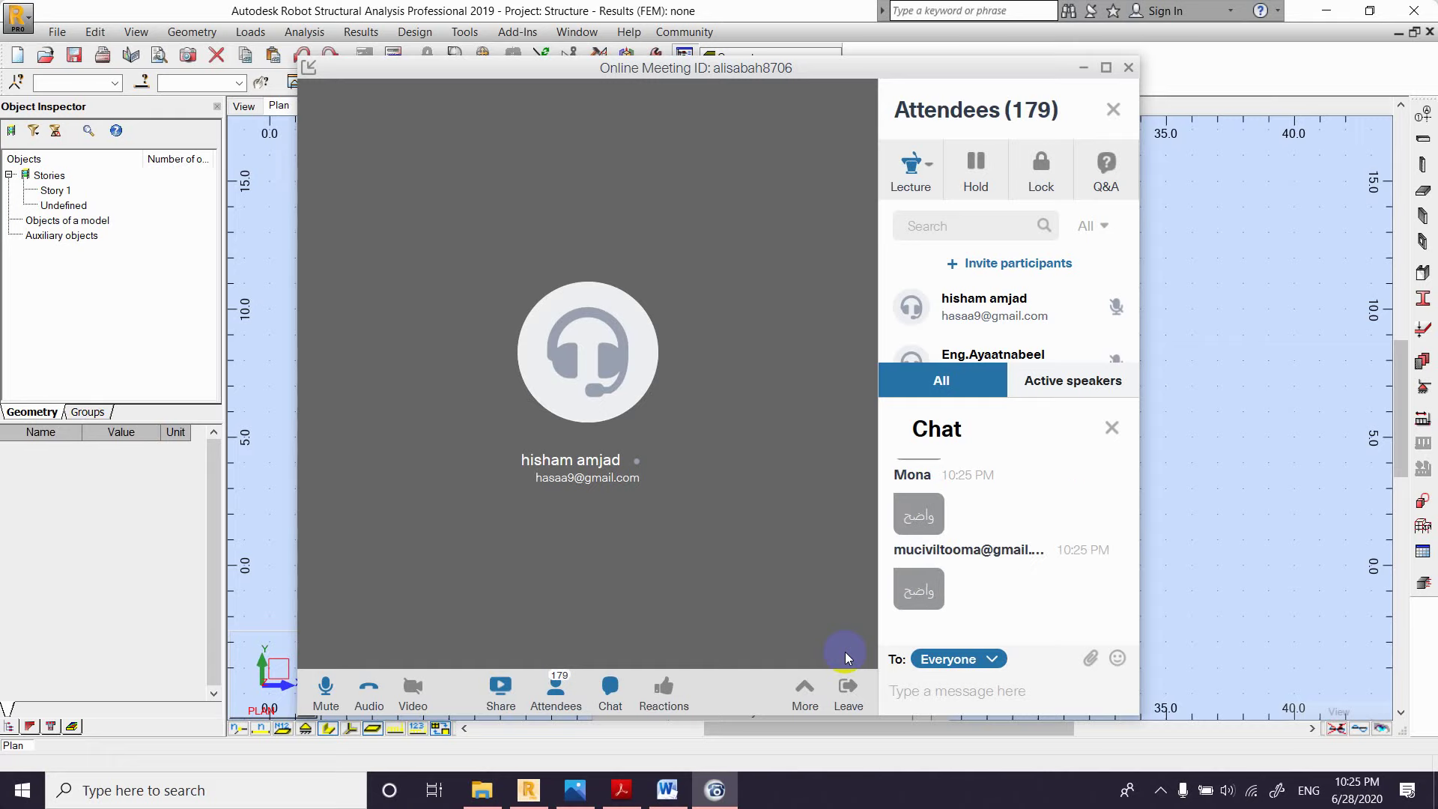
left_click(245, 200)
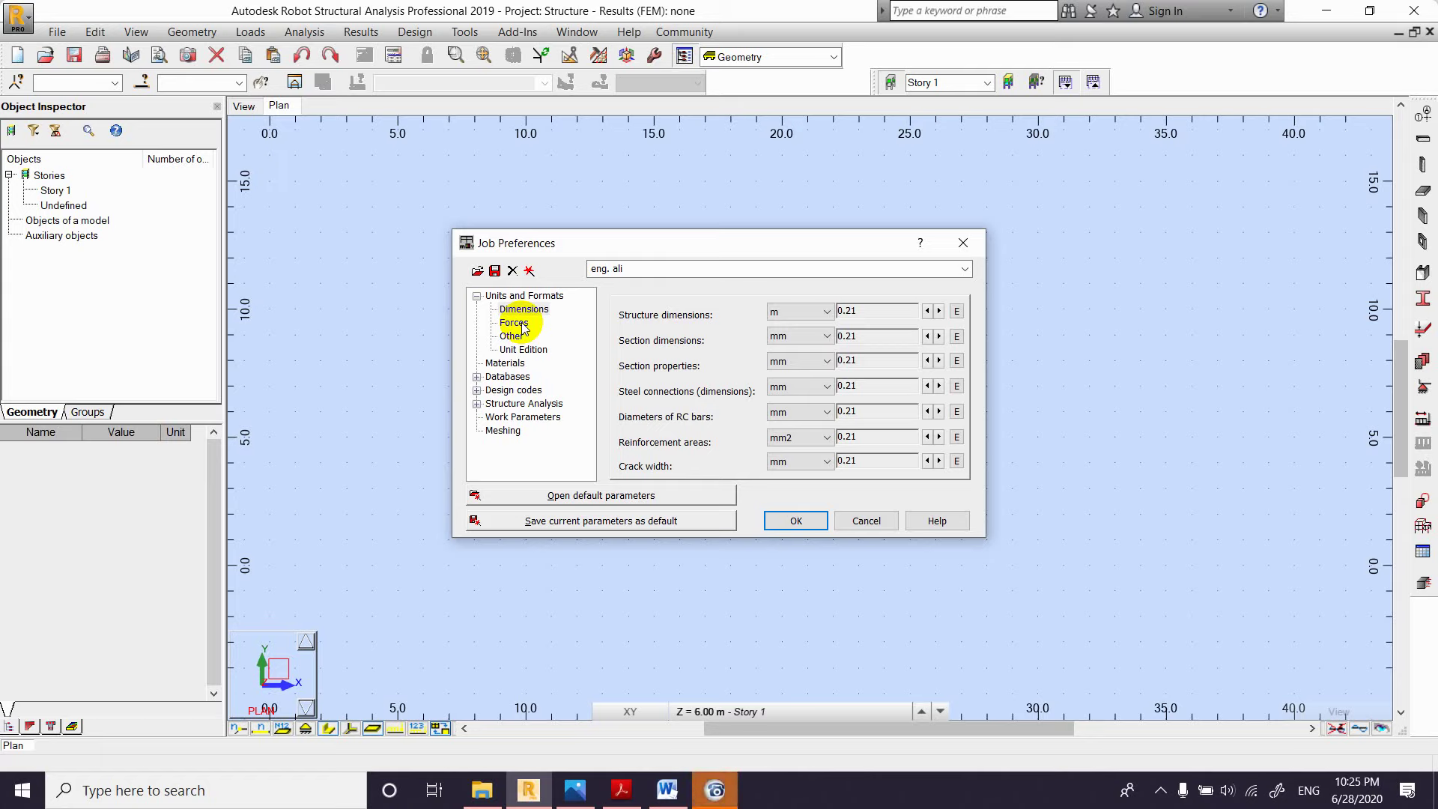
Step: Open the Forces unit settings and examine the available force units
left_click(515, 323)
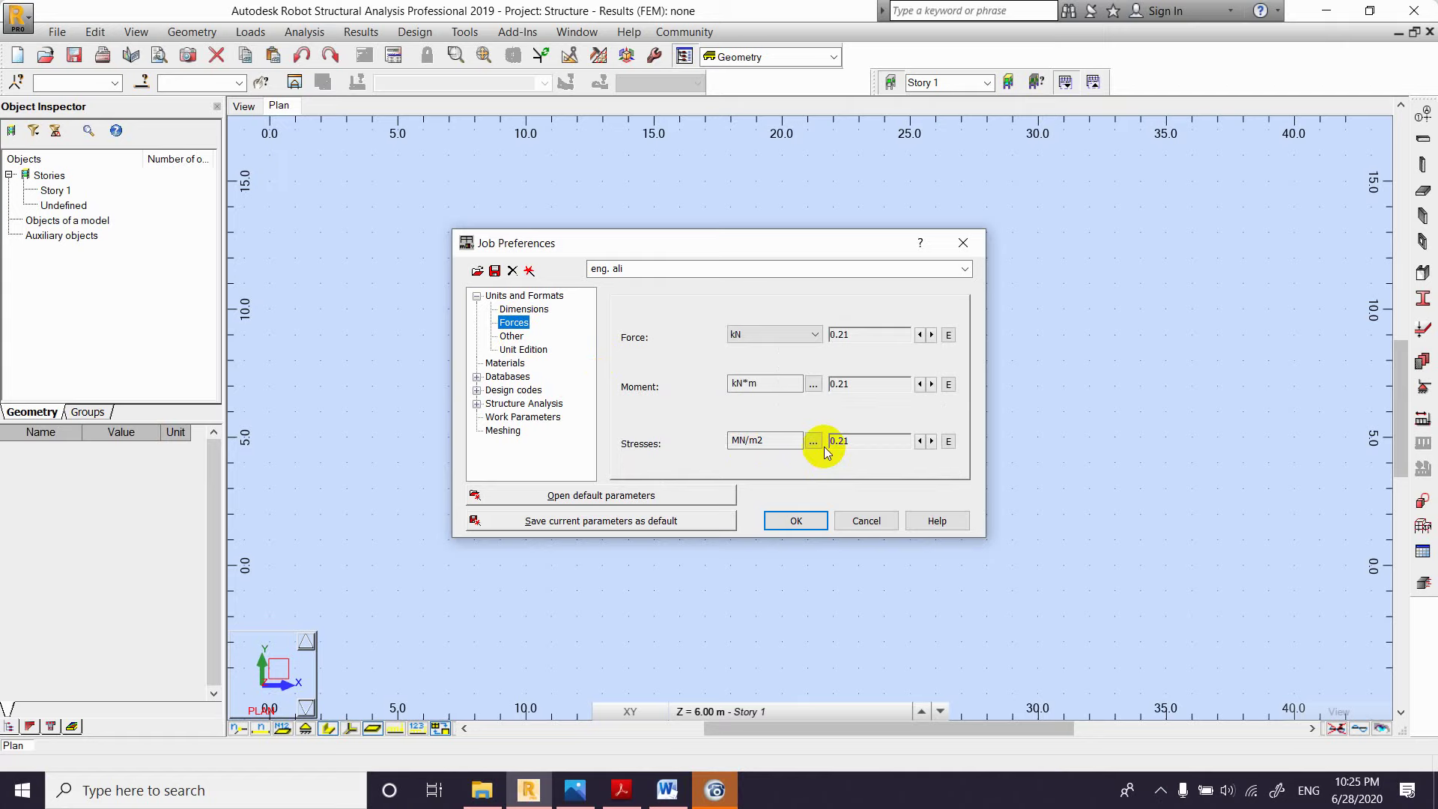
left_click(768, 333)
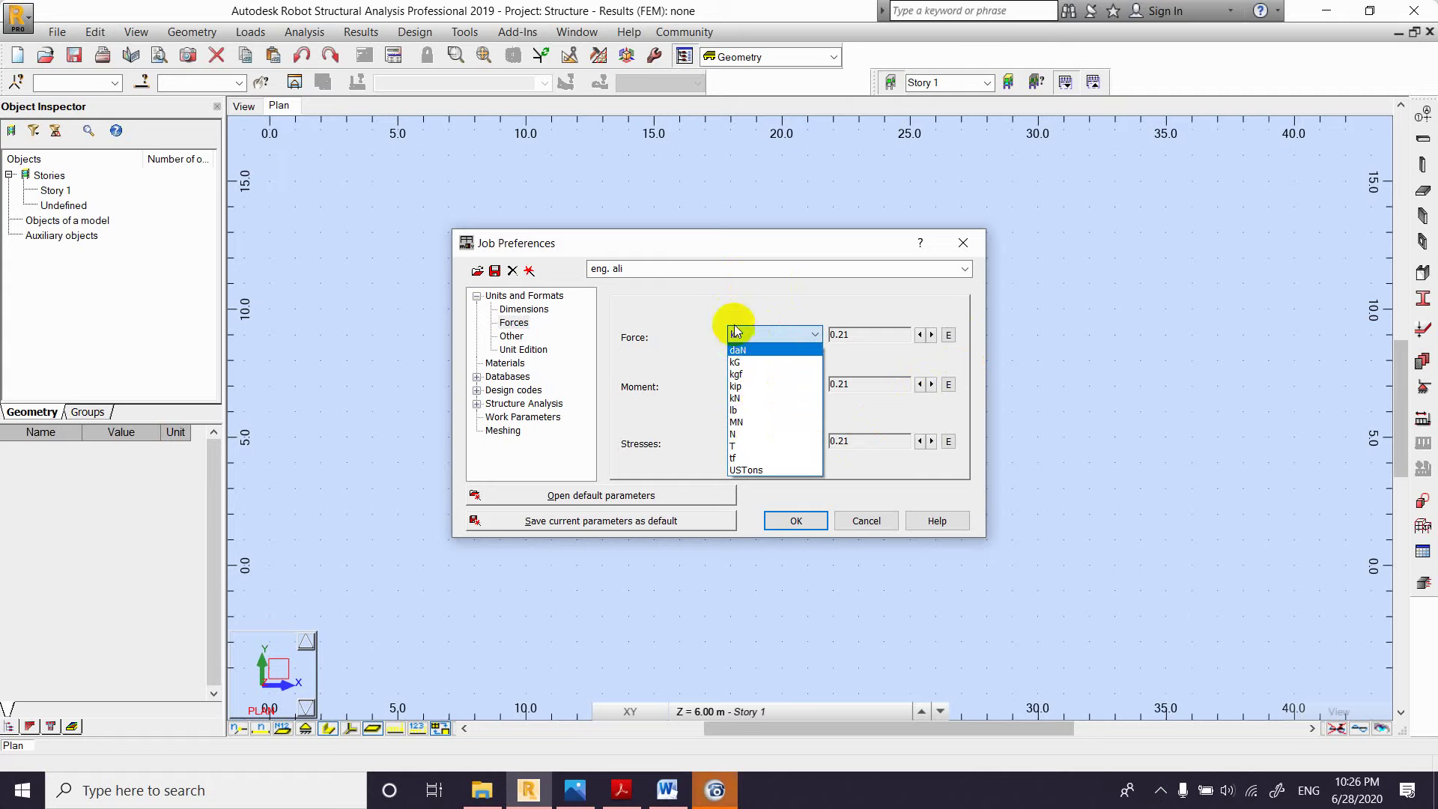
left_click(779, 328)
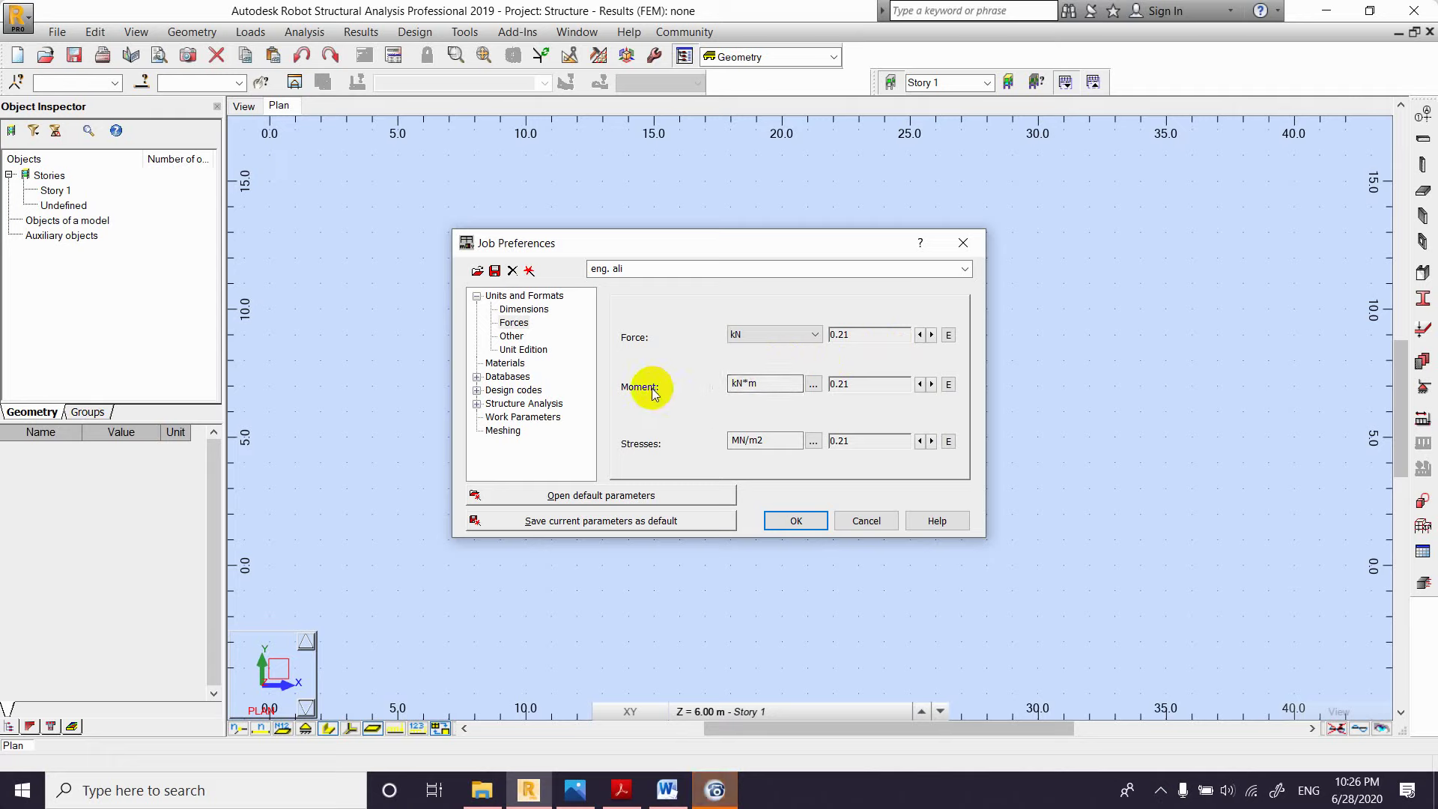
Step: Set the force unit to N and the moment unit to N*m
left_click(789, 332)
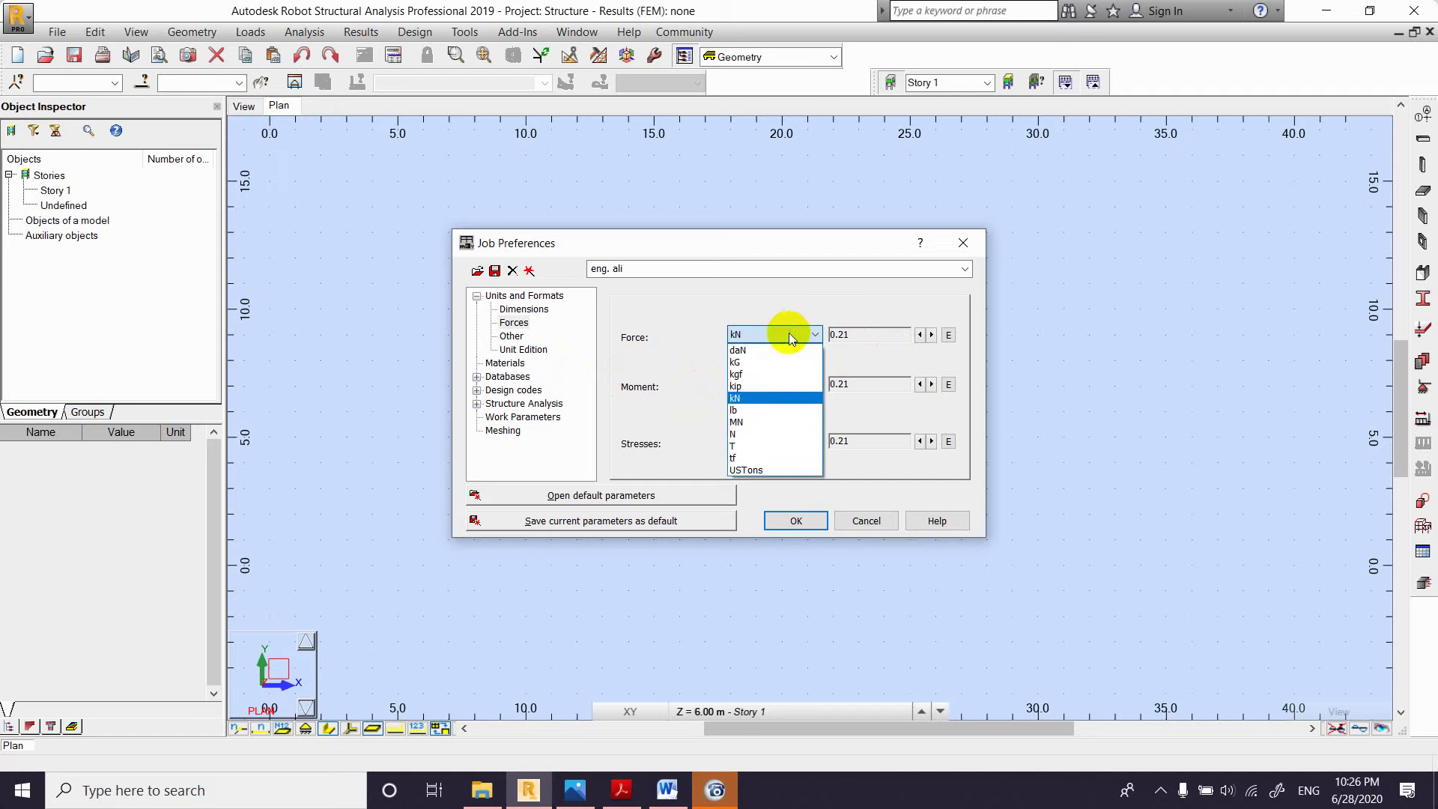
left_click(759, 436)
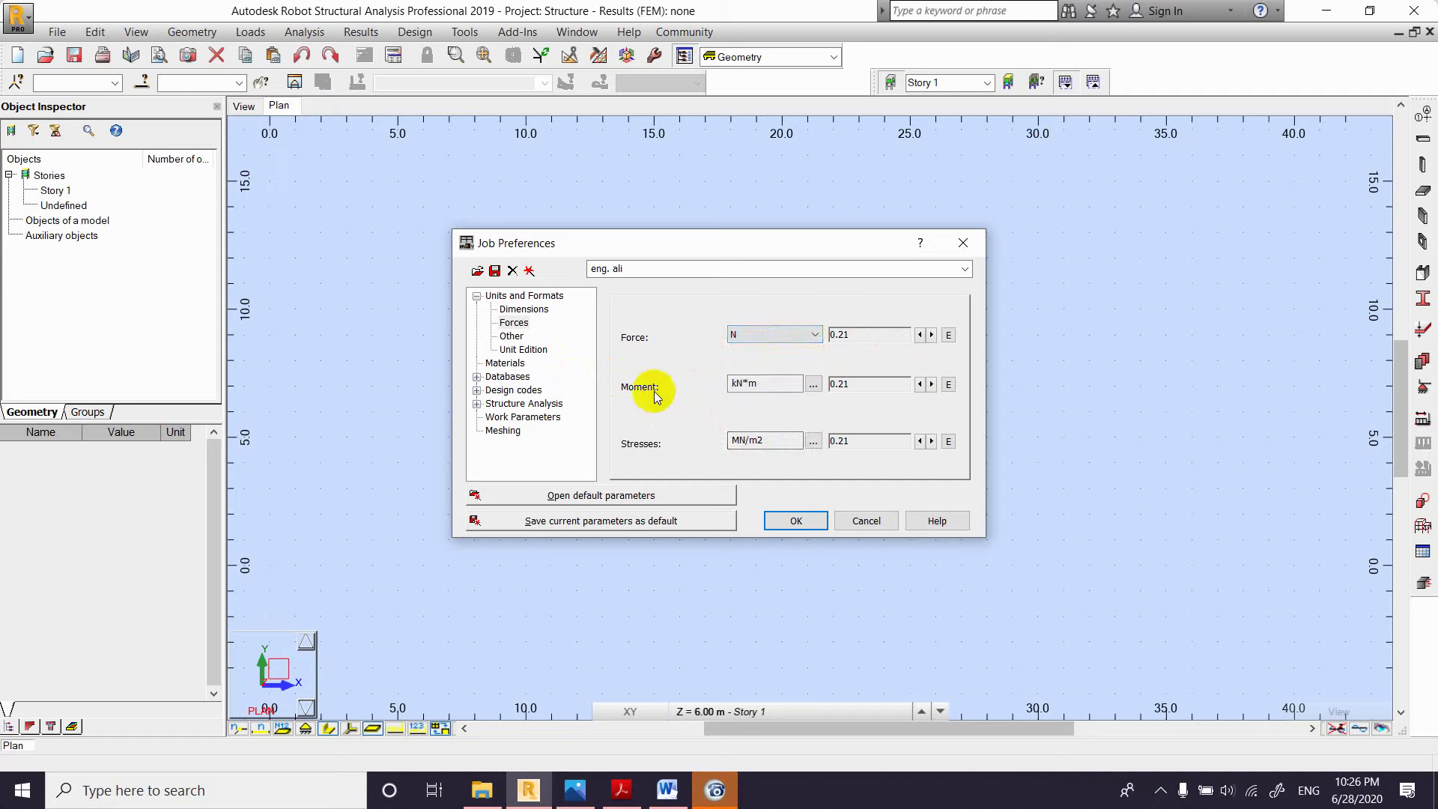
left_click(815, 387)
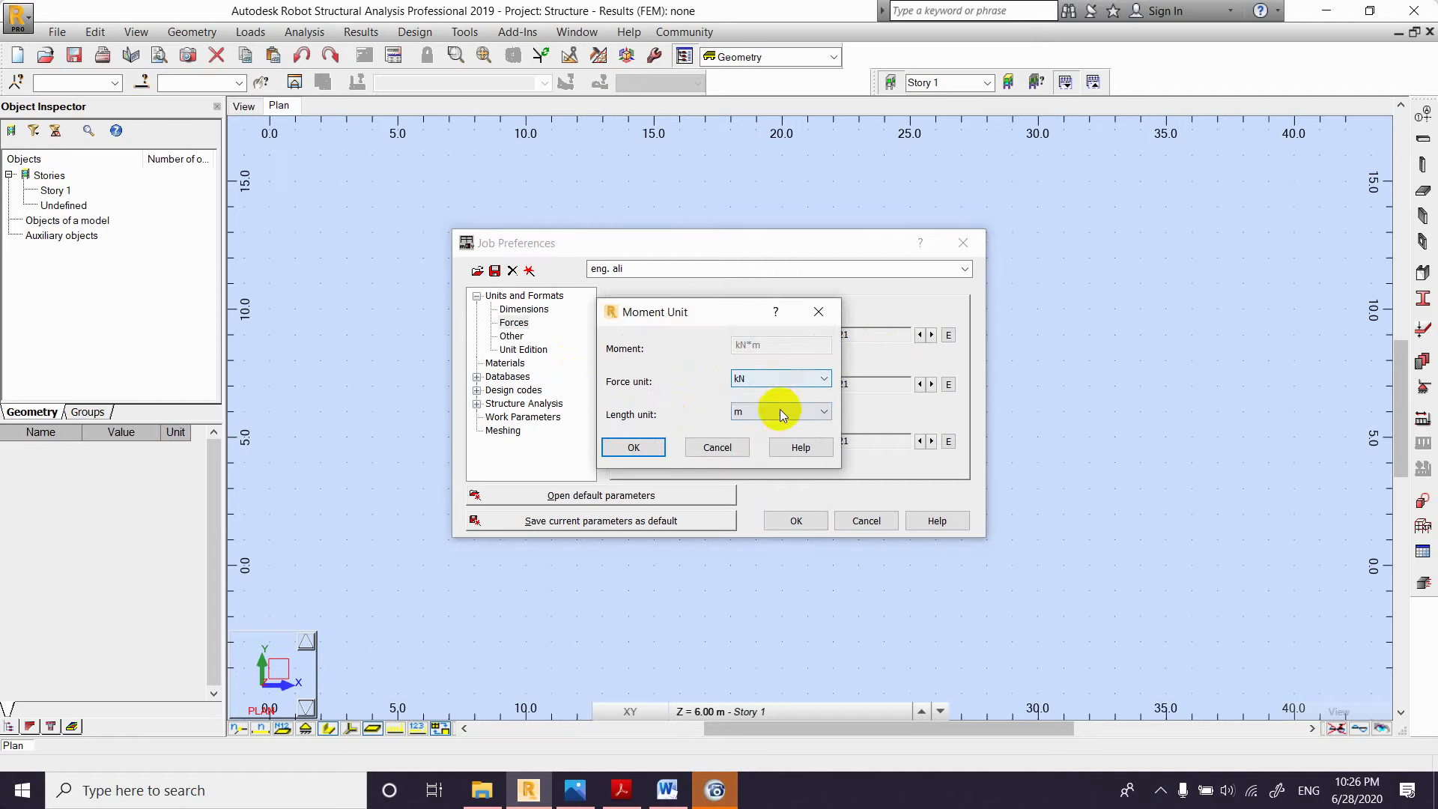
left_click(767, 377)
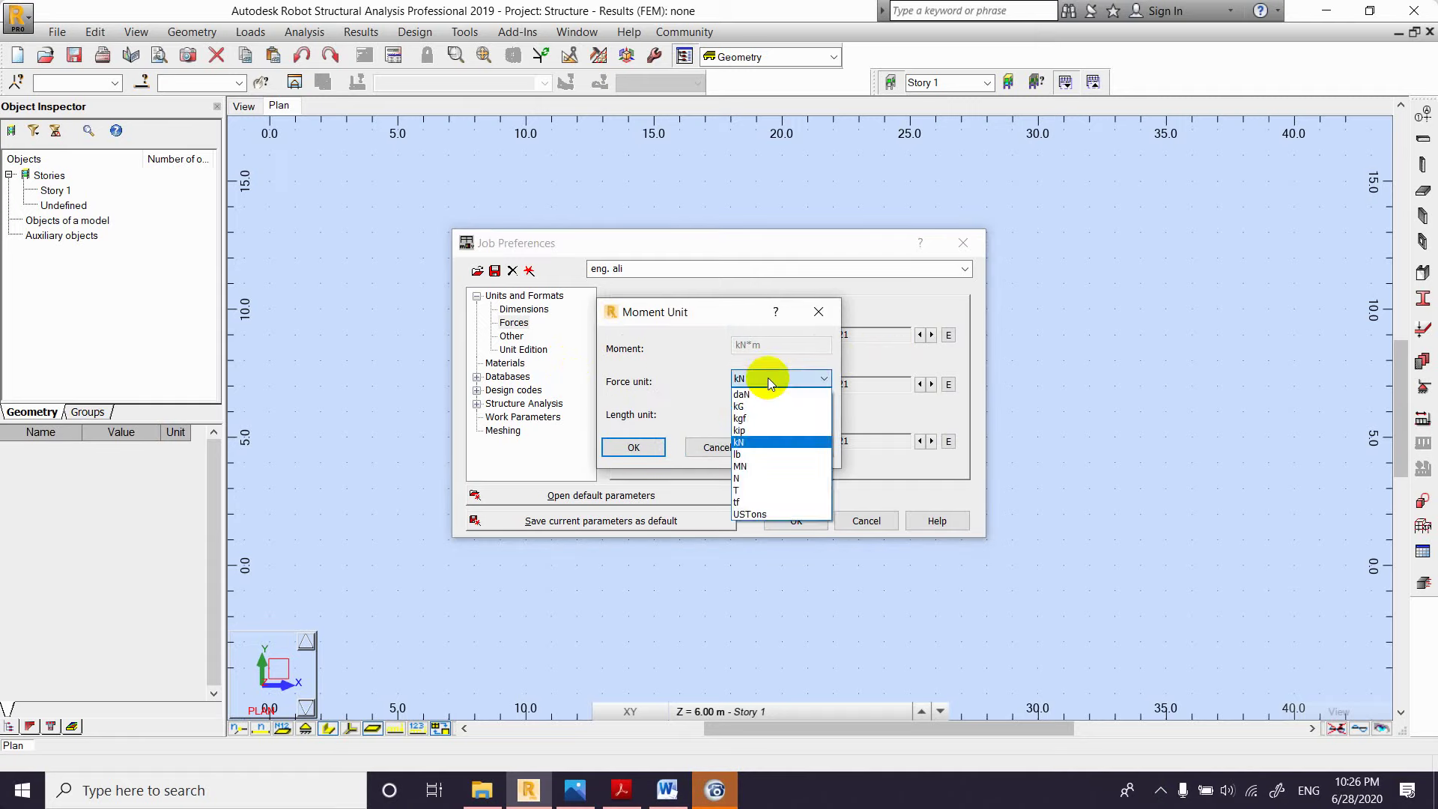
left_click(748, 479)
left_click(635, 447)
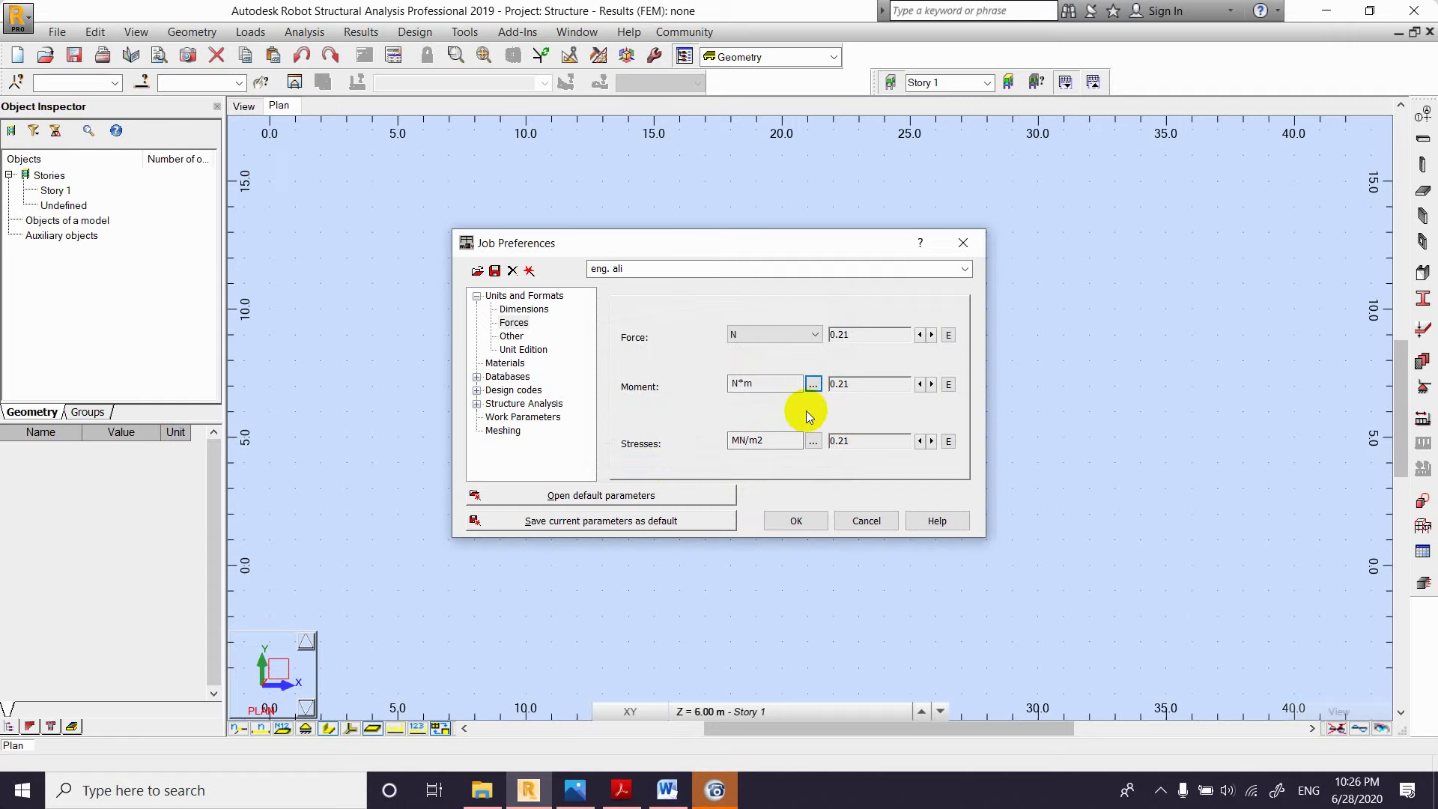
Step: Change the force unit to T and the moment unit to T*m
left_click(742, 335)
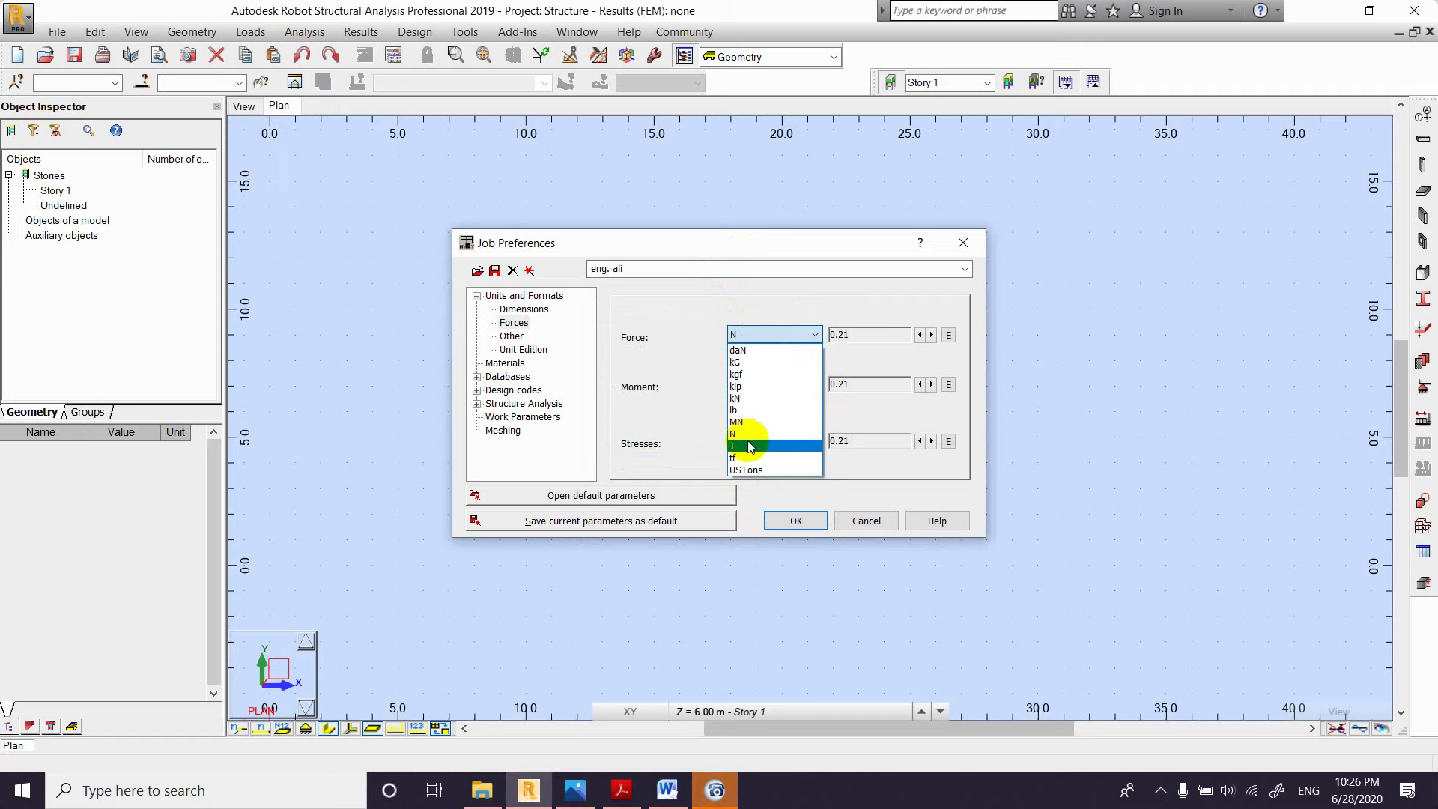
left_click(742, 446)
left_click(814, 385)
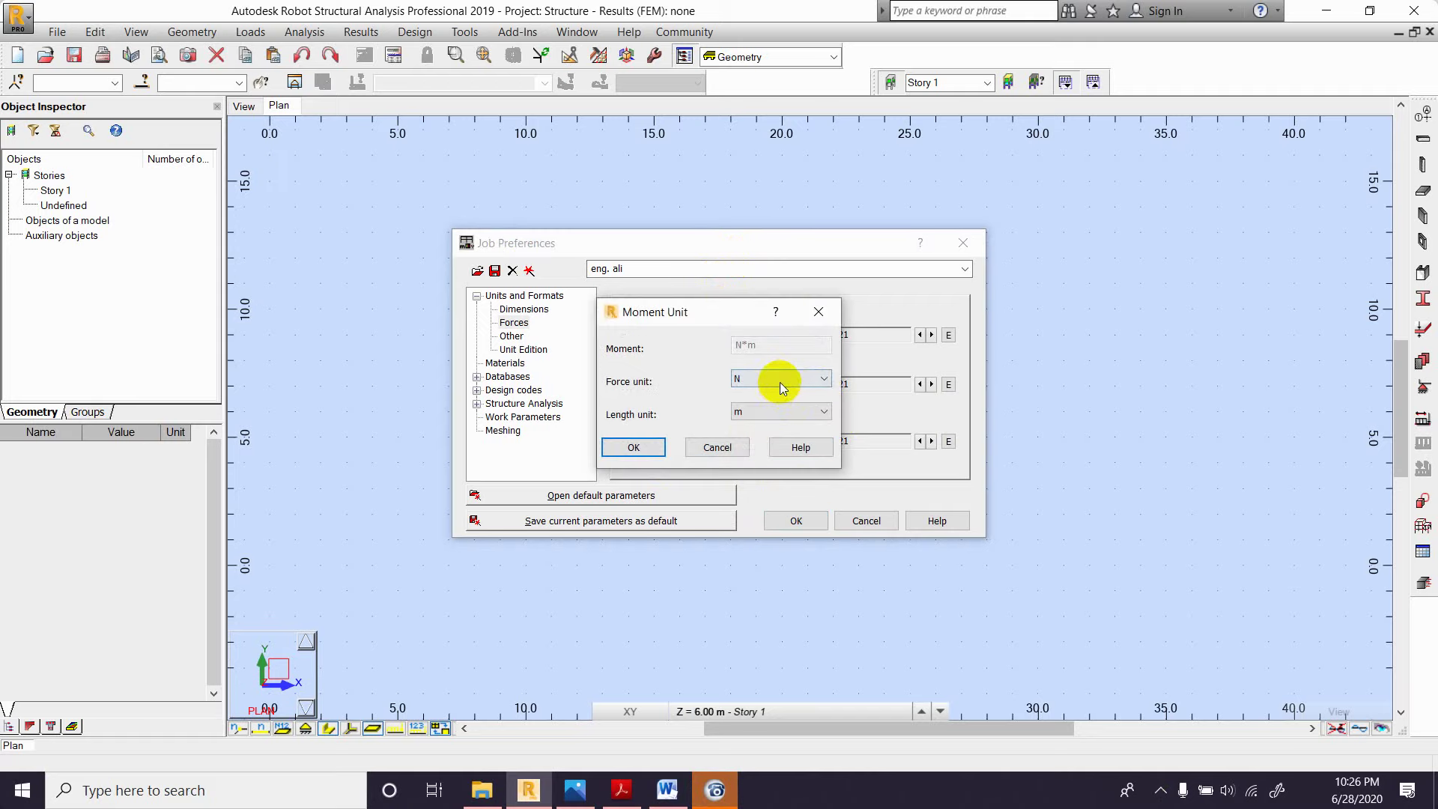
left_click(780, 380)
left_click(751, 492)
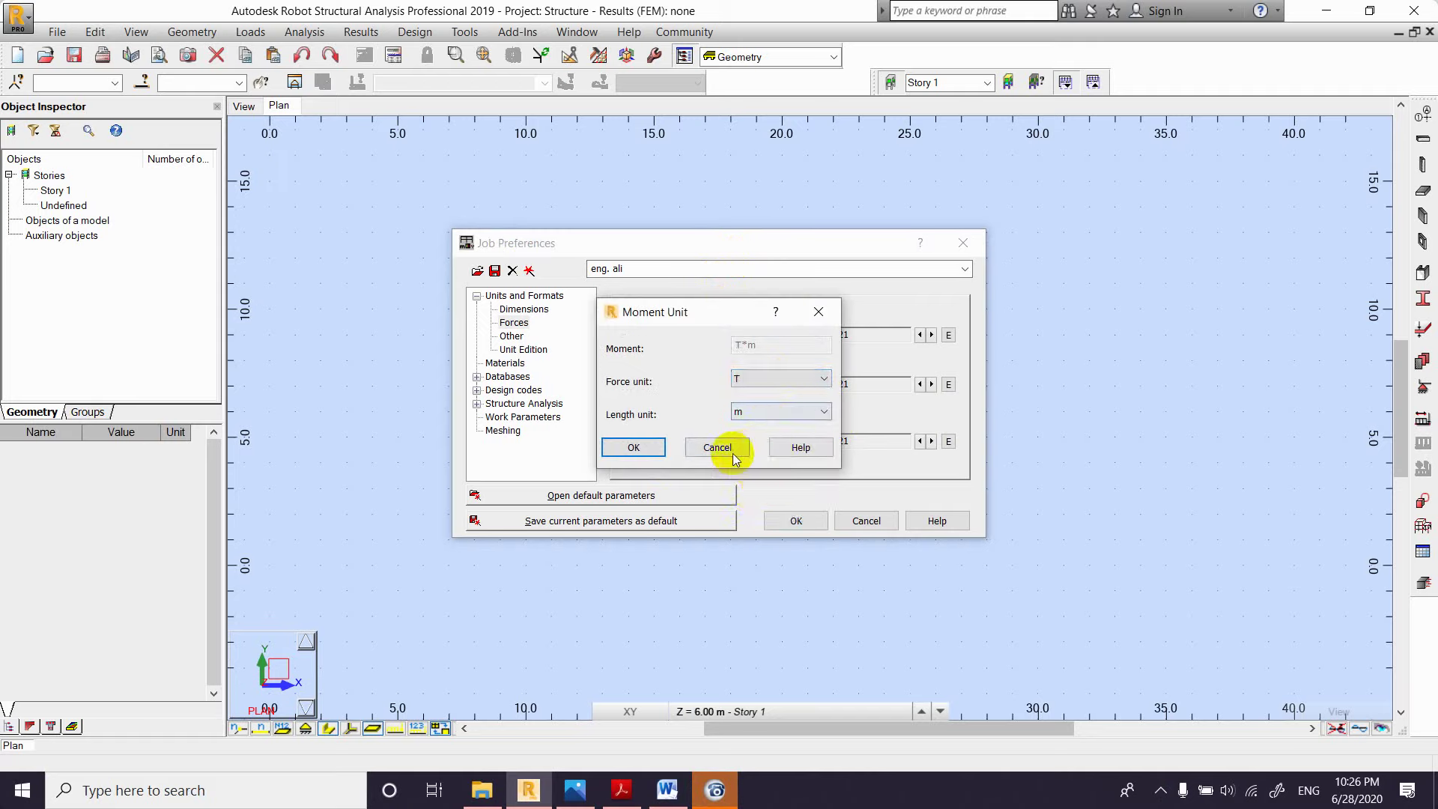
left_click(633, 447)
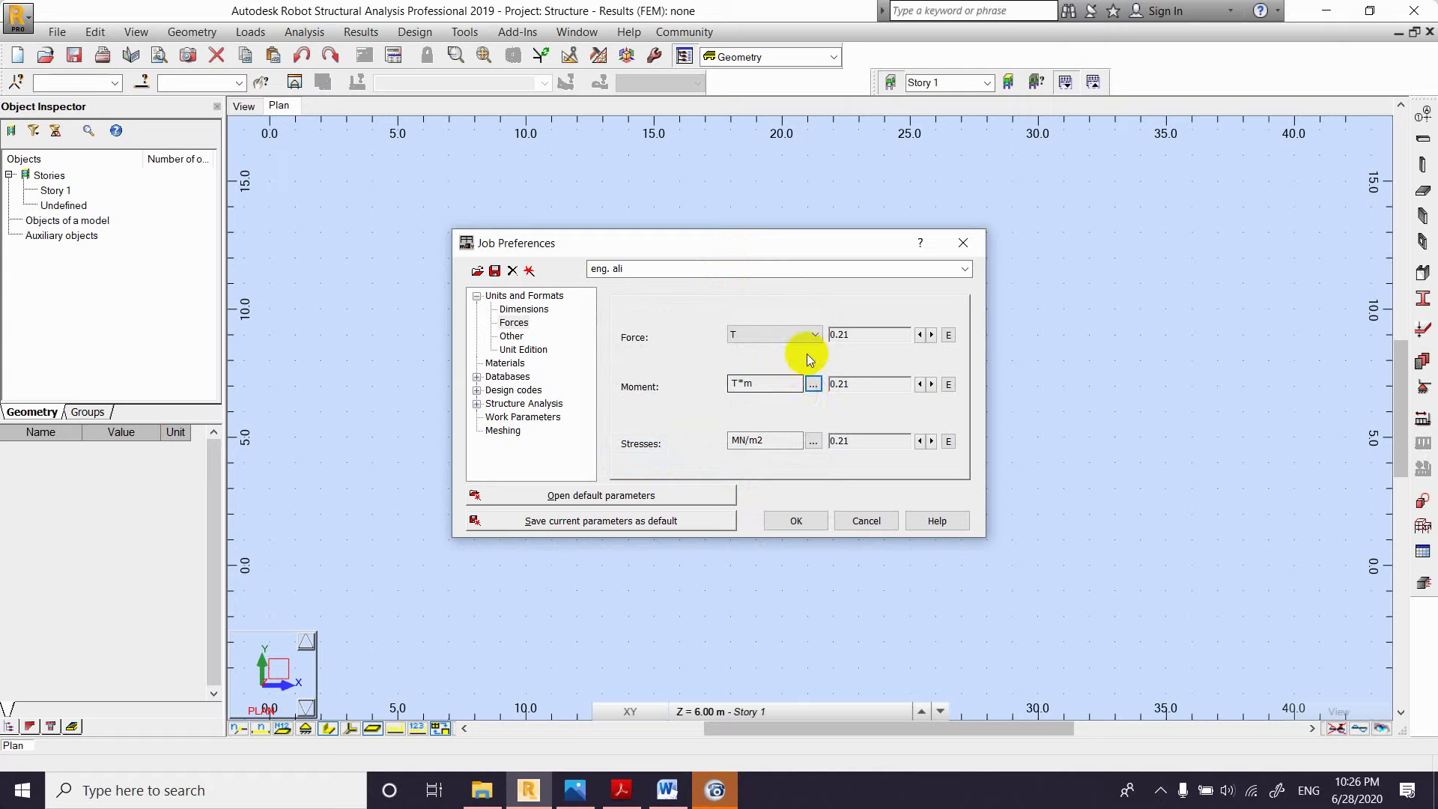
Step: Set the force unit to kN and the moment unit to kN*m
left_click(816, 335)
left_click(771, 398)
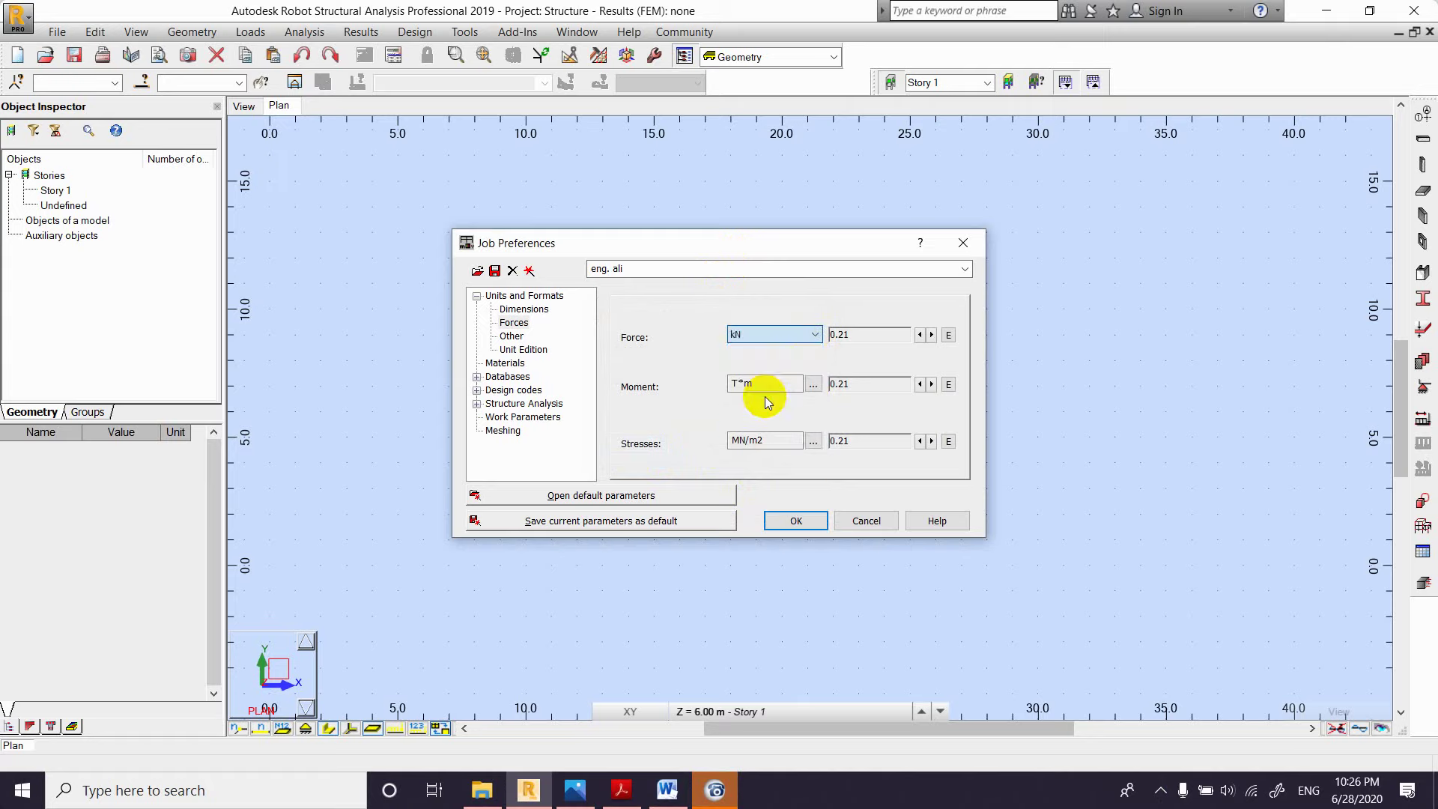
left_click(814, 385)
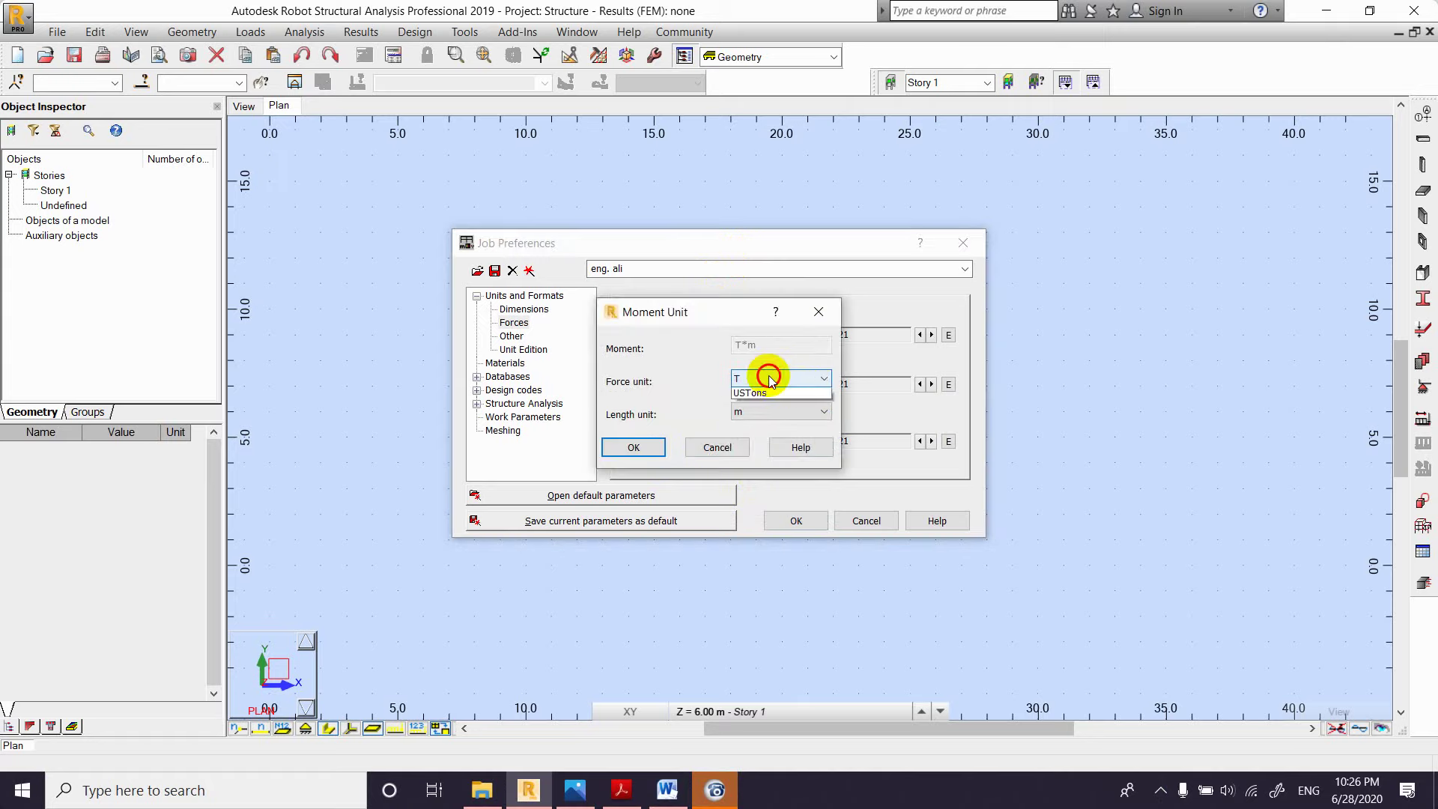
left_click(769, 377)
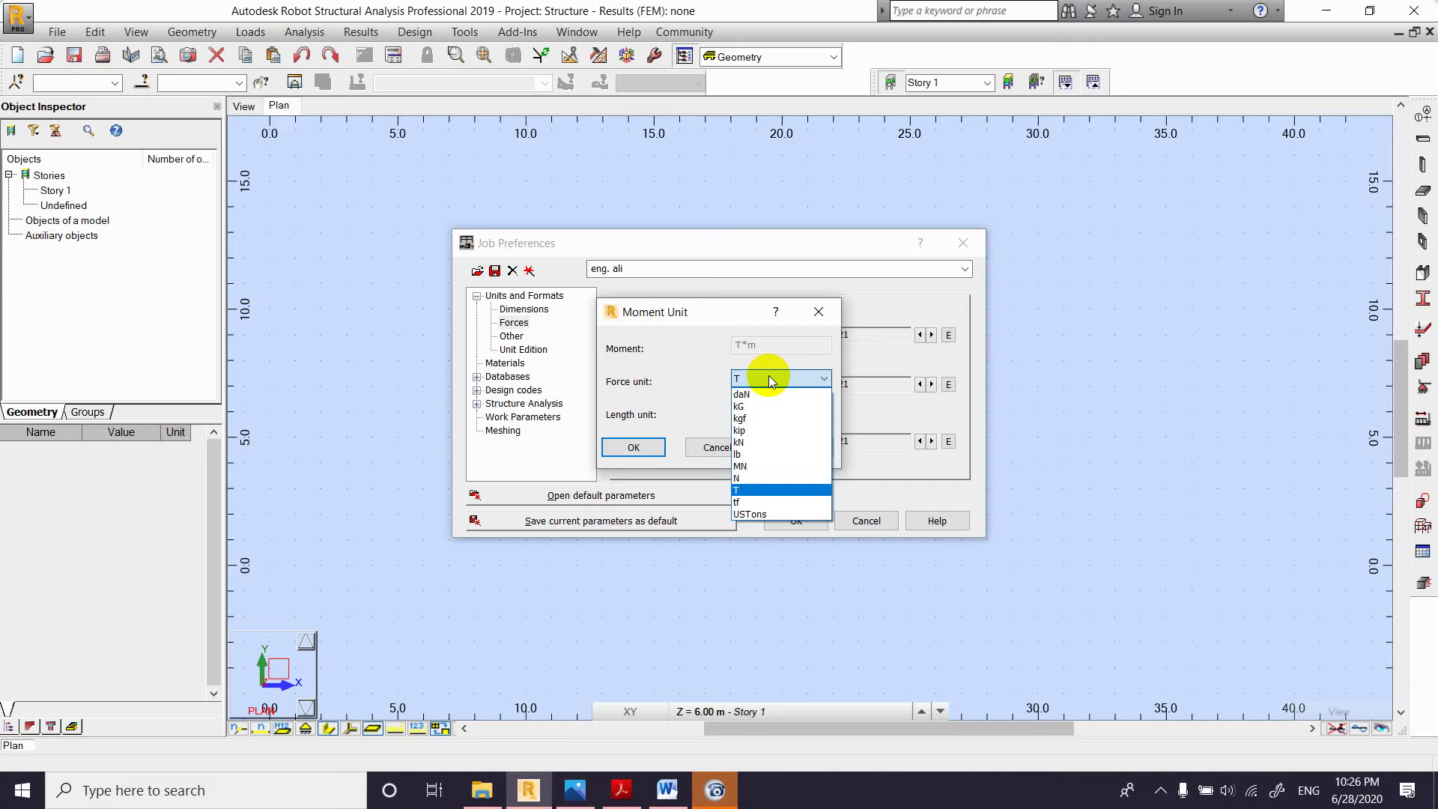
left_click(739, 490)
left_click(636, 448)
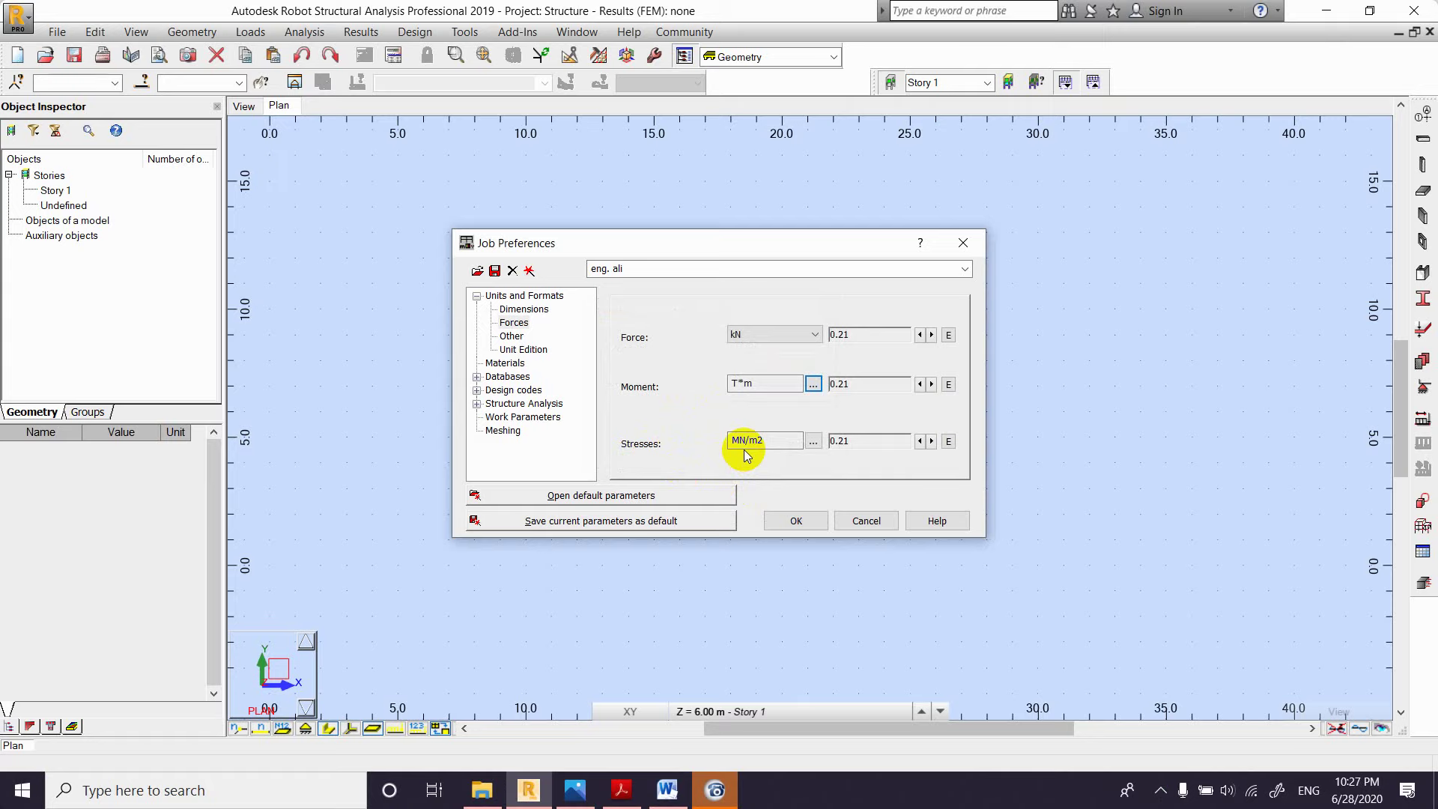
left_click(813, 384)
left_click(751, 379)
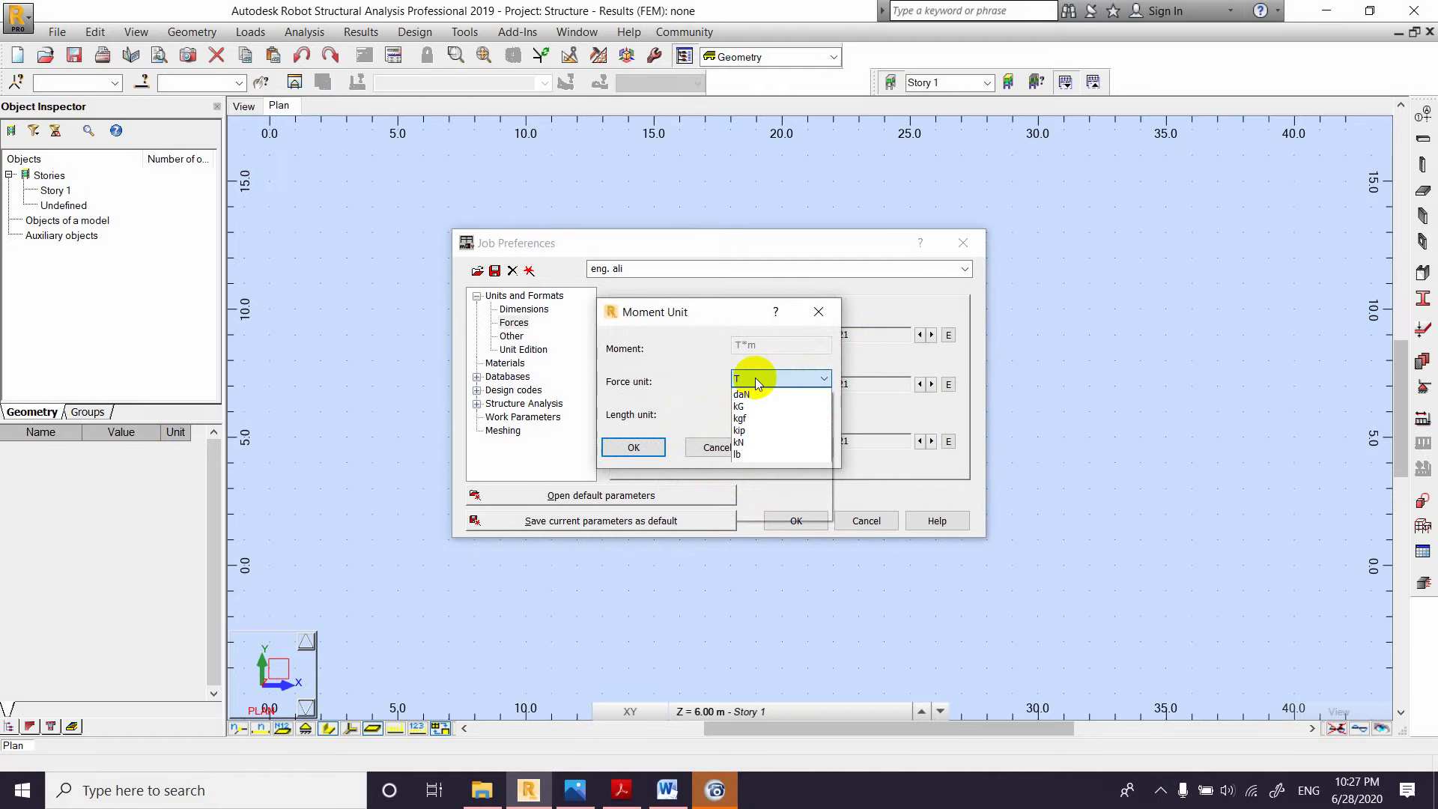
left_click(740, 442)
left_click(629, 450)
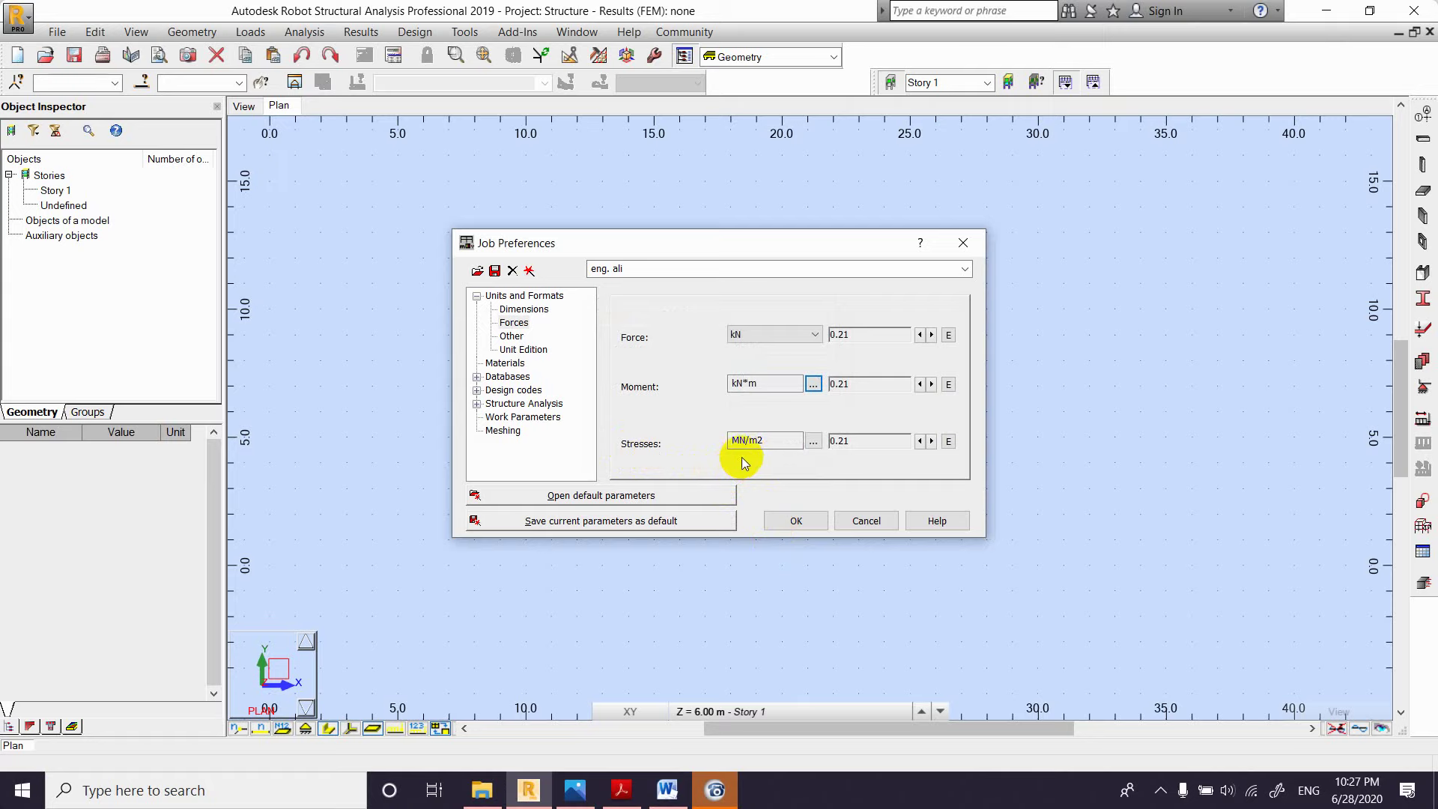
Step: Examine the available force units for stresses and confirm MN/m2 as the stress unit
double_click(753, 386)
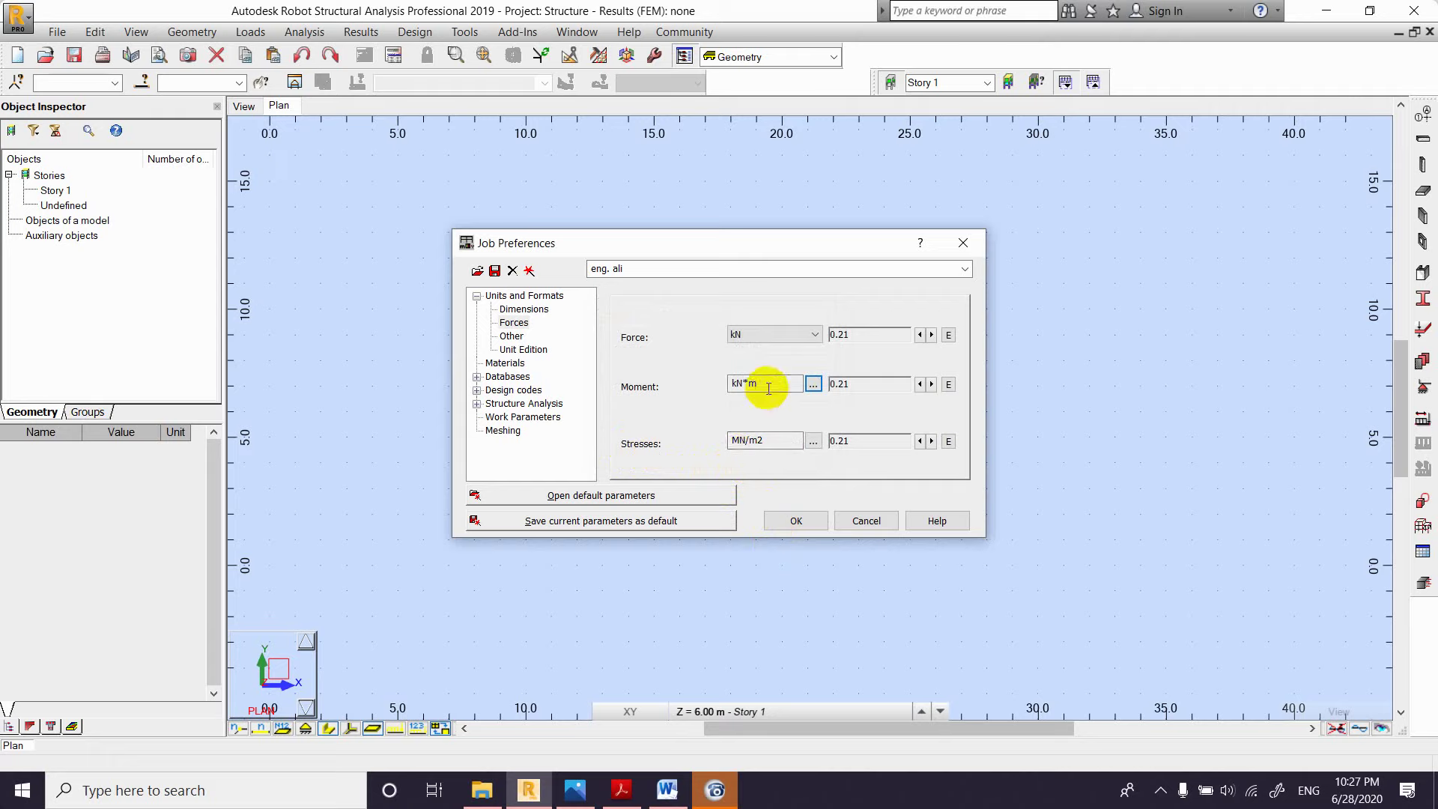
left_click(756, 384)
left_click(749, 442)
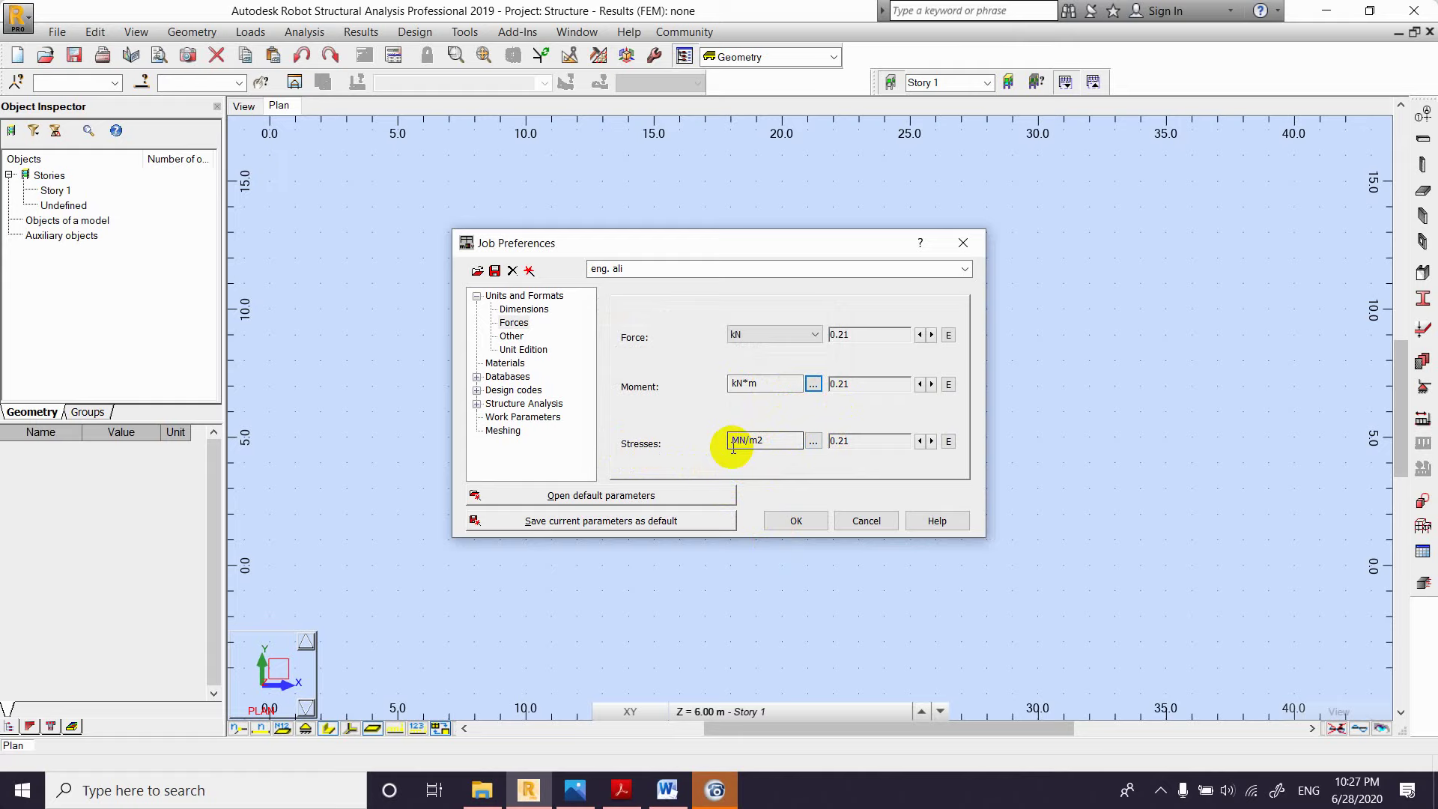
left_click(812, 441)
left_click(785, 378)
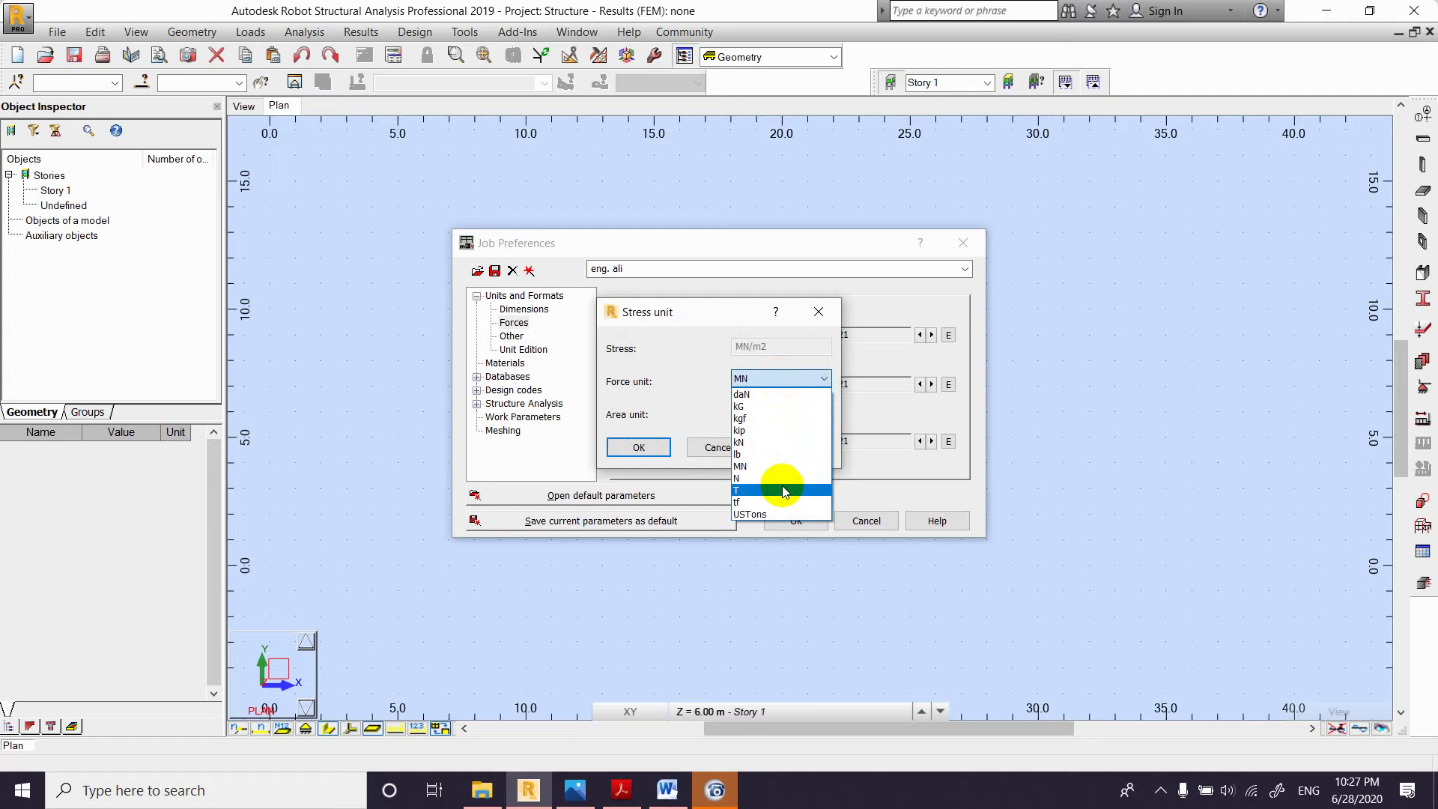
left_click(800, 377)
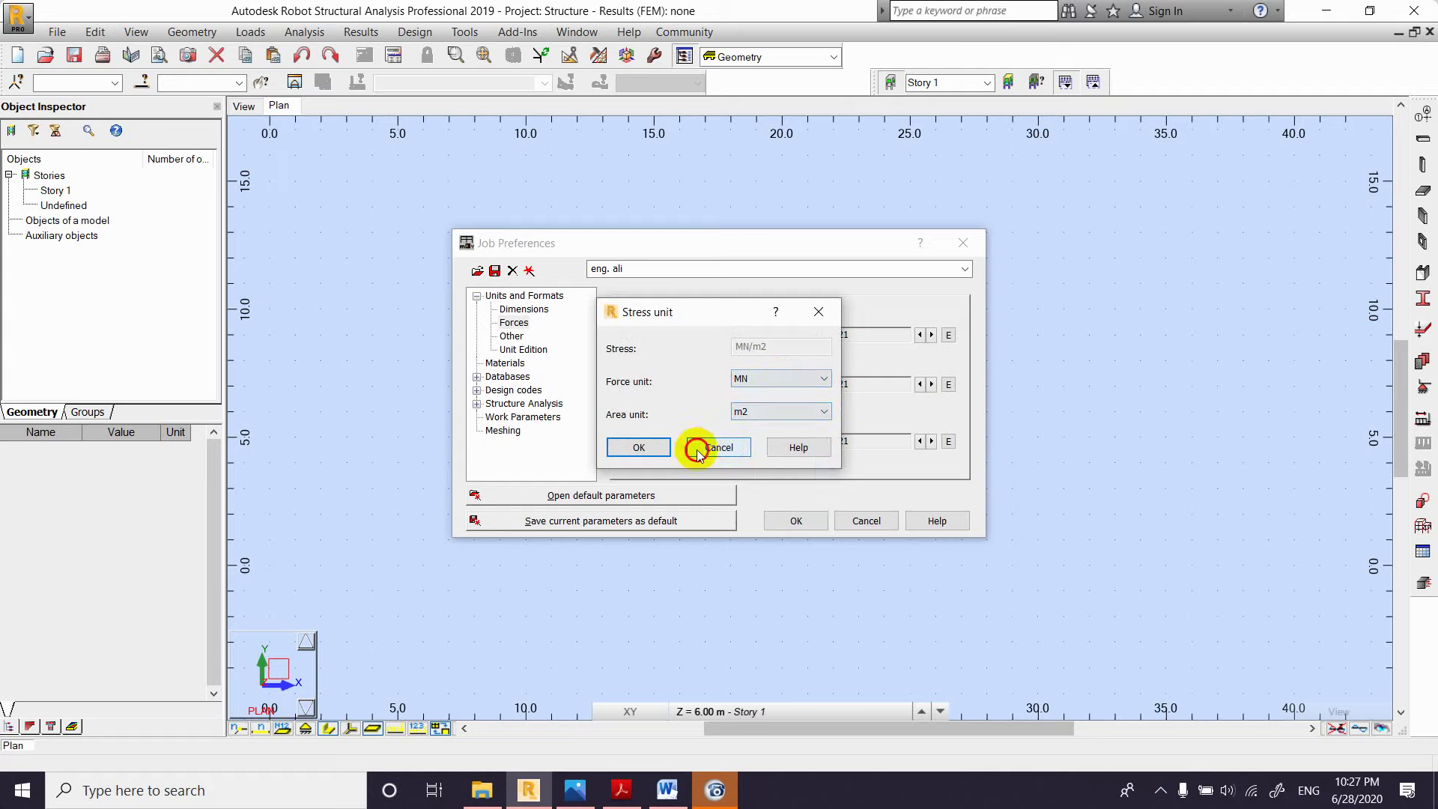
left_click(639, 447)
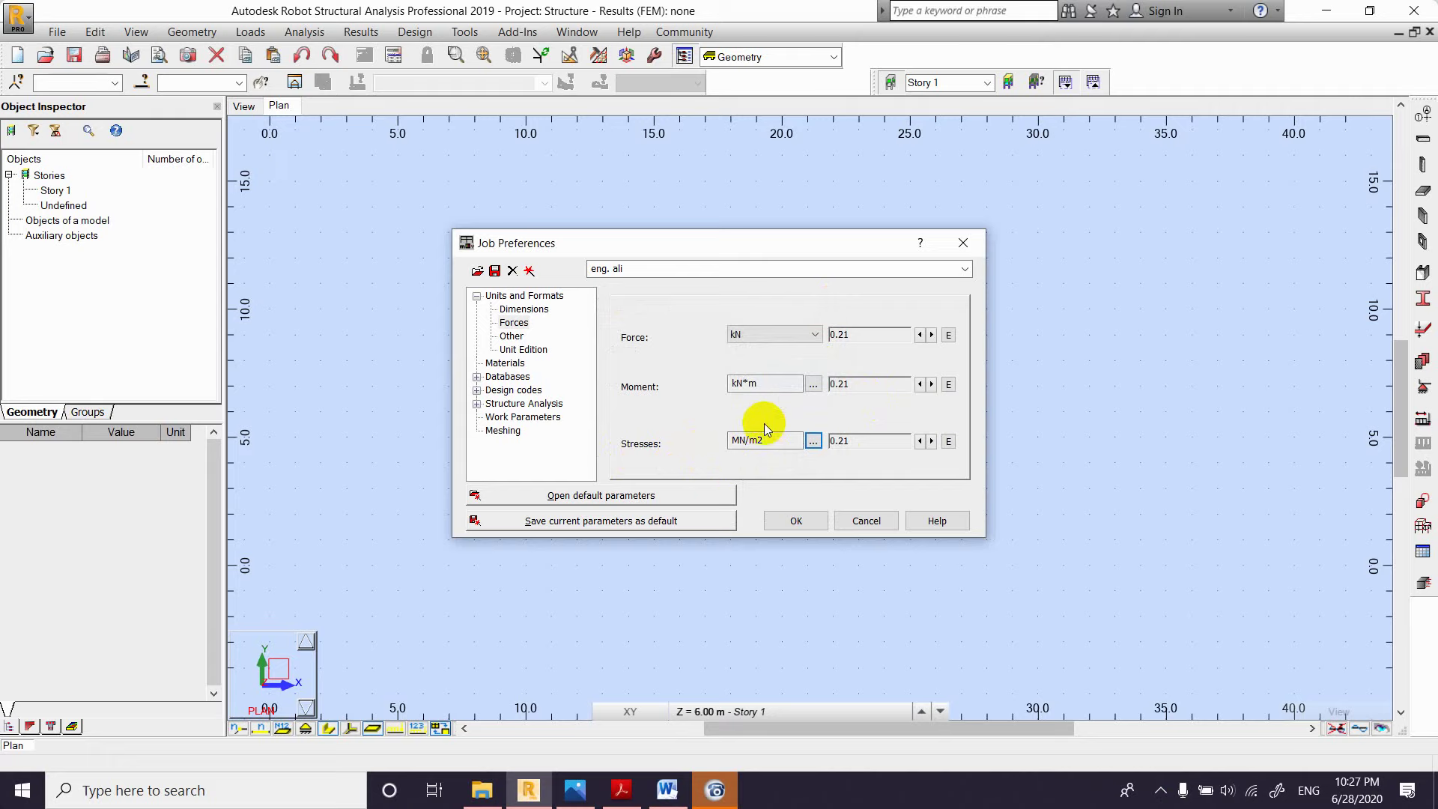
Step: Open the Other unit settings and set the displacement precision to two decimals (0.21)
left_click(515, 323)
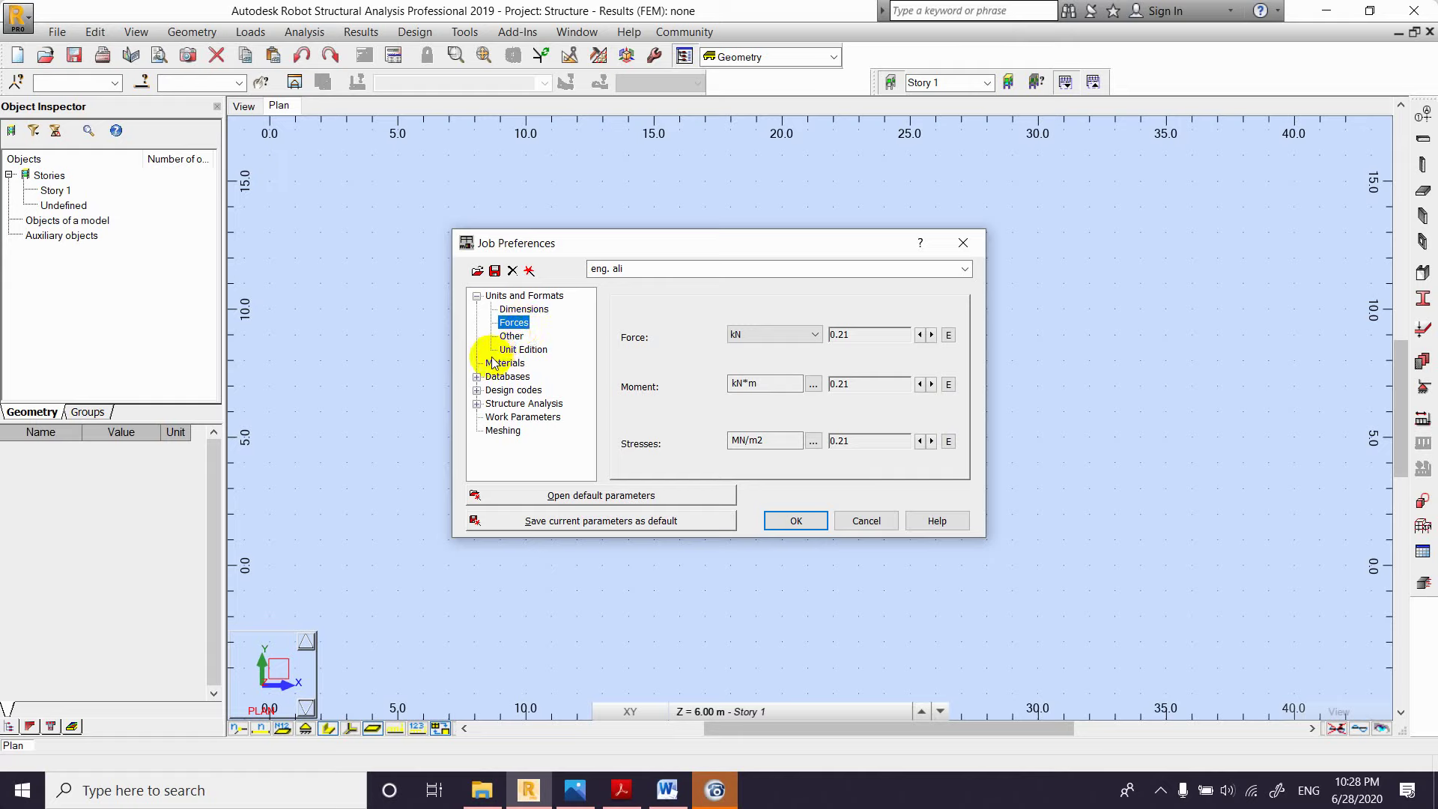
left_click(514, 336)
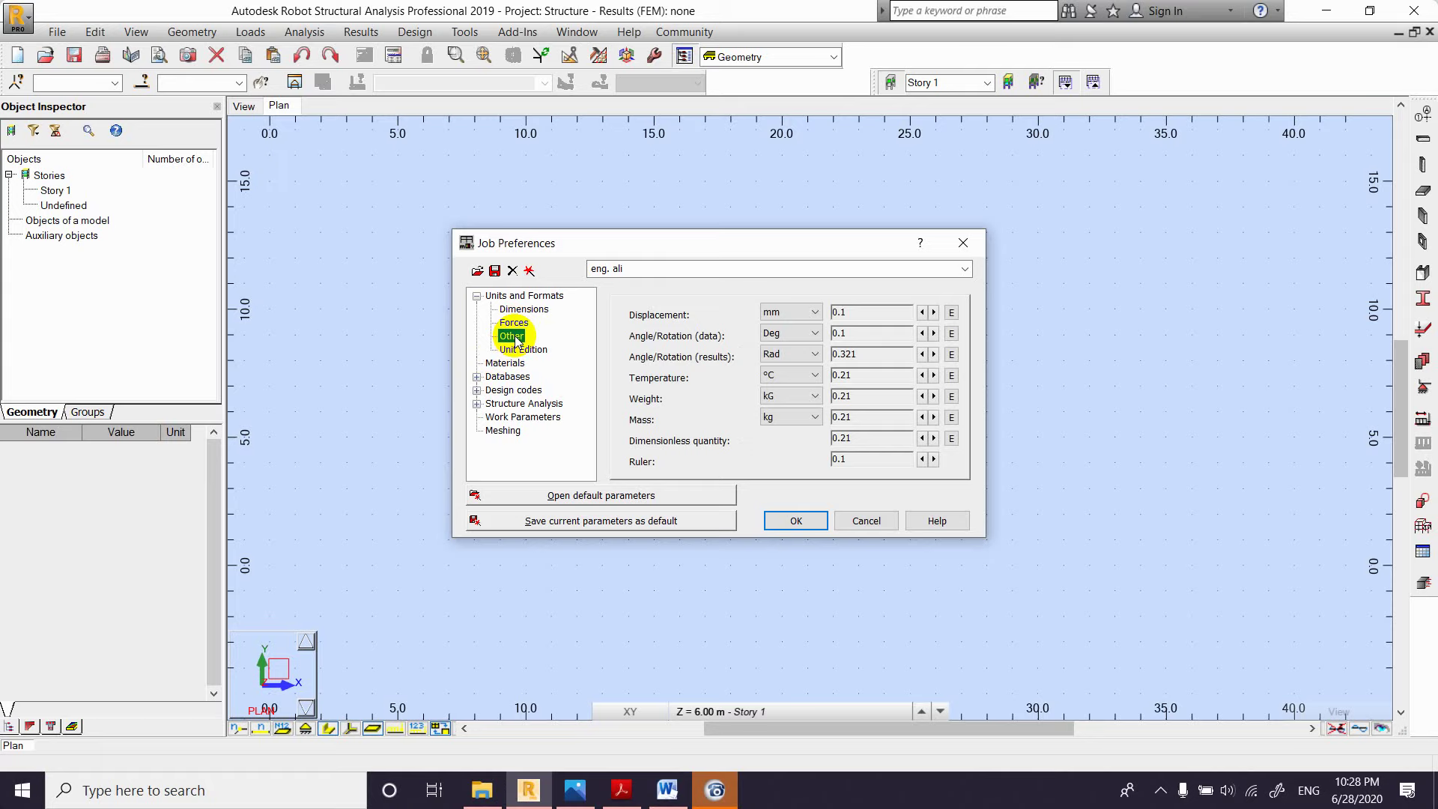
left_click(812, 313)
left_click(809, 313)
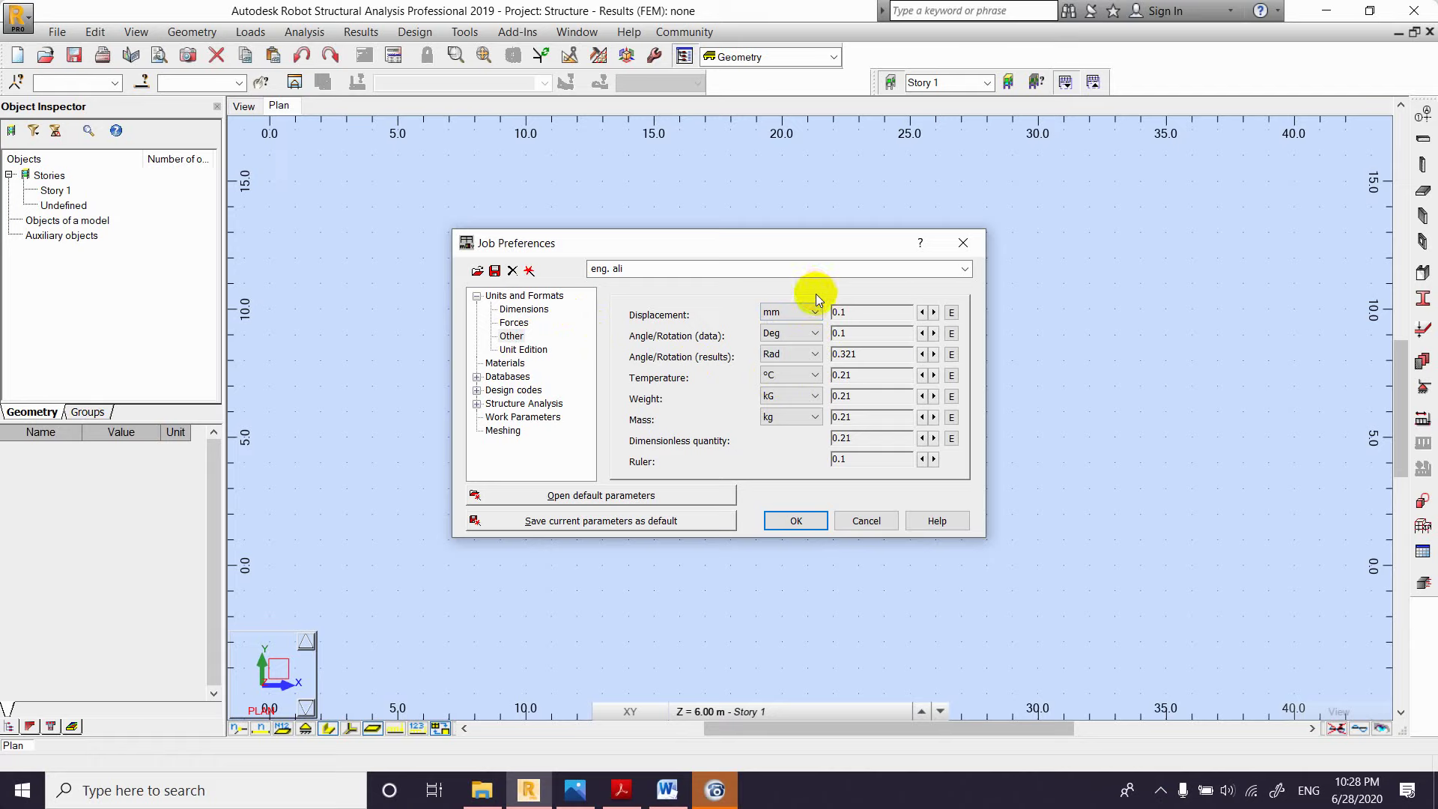
left_click(934, 313)
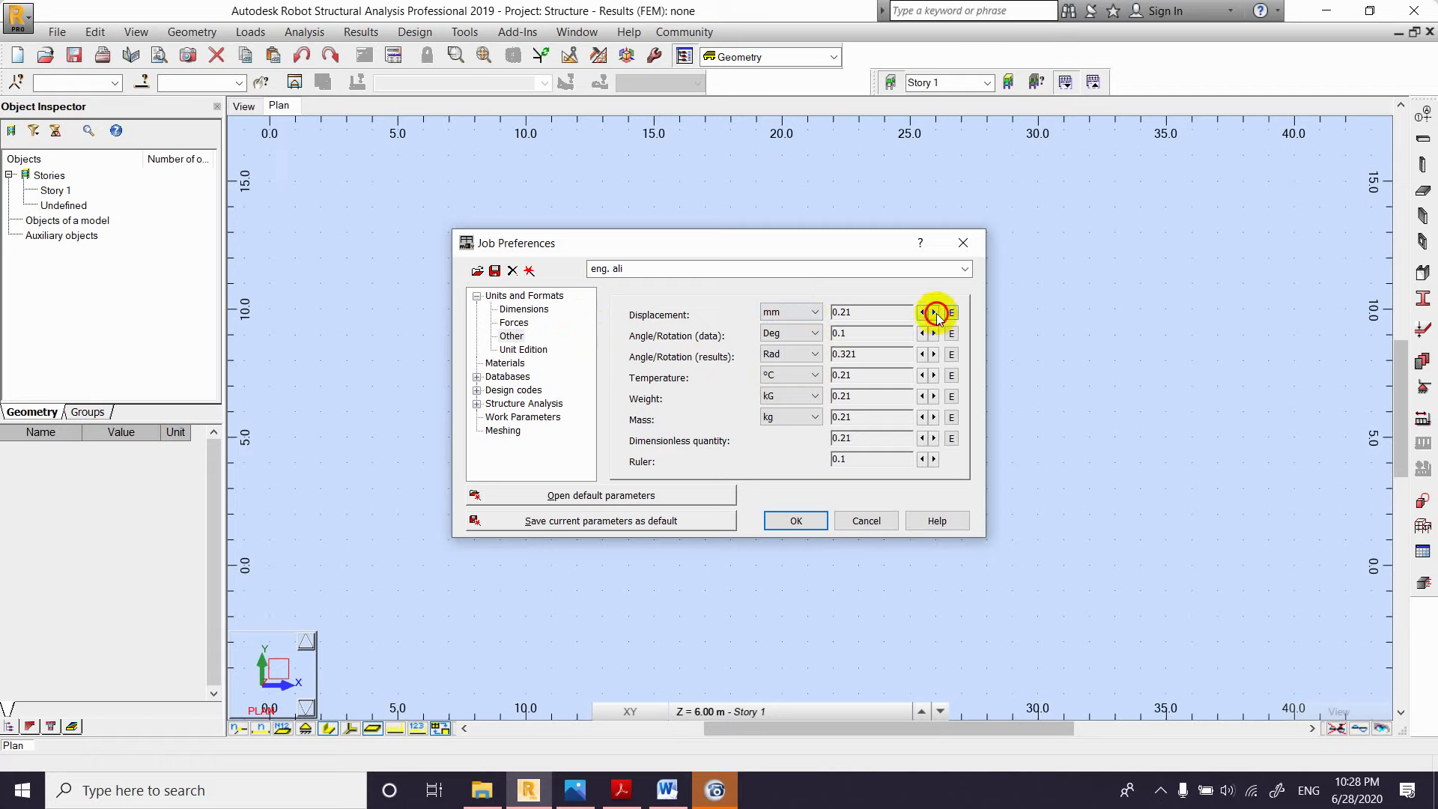
Step: Review the angle unit options and set the precision of Angle/Rotation data and results to two decimals (0.21)
left_click(799, 334)
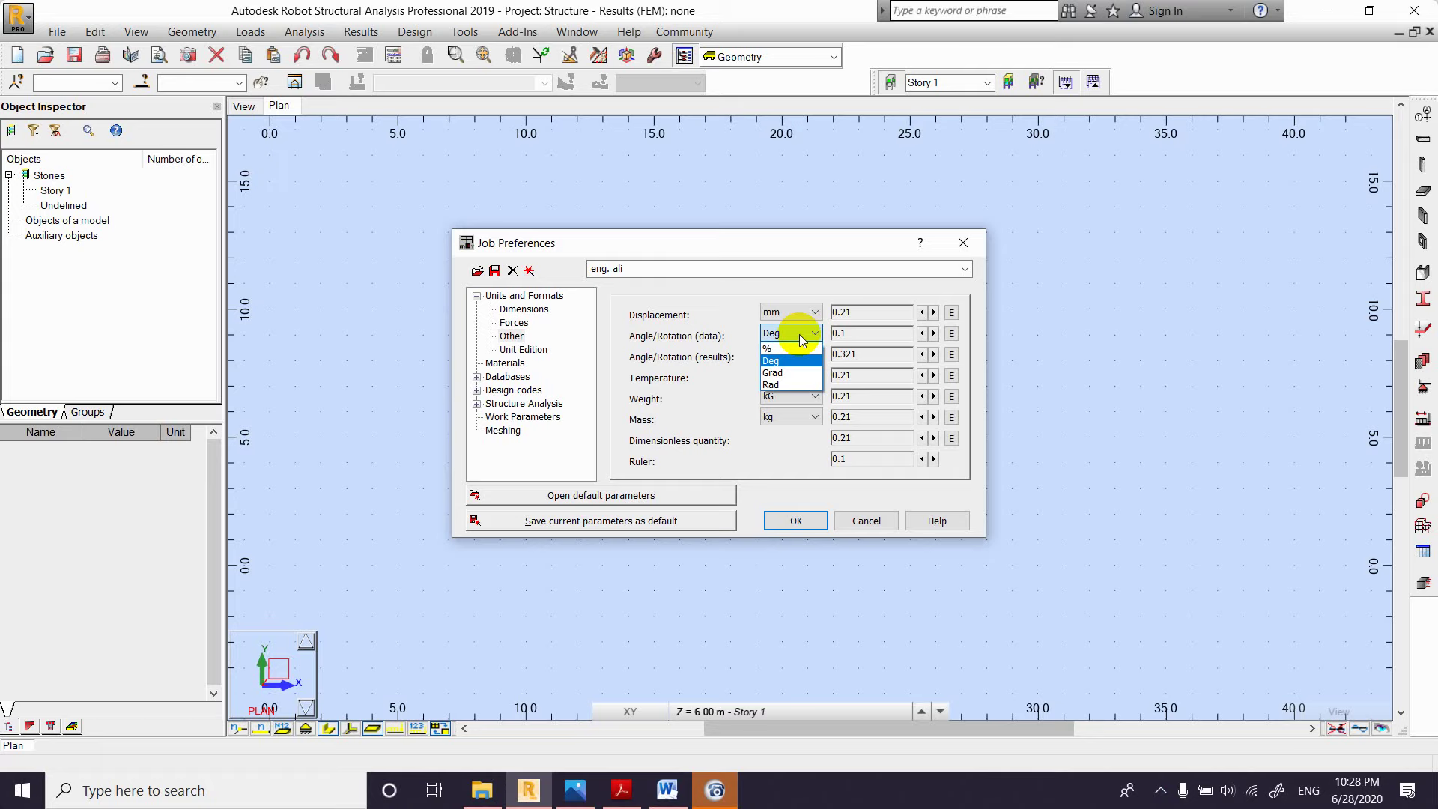
left_click(800, 335)
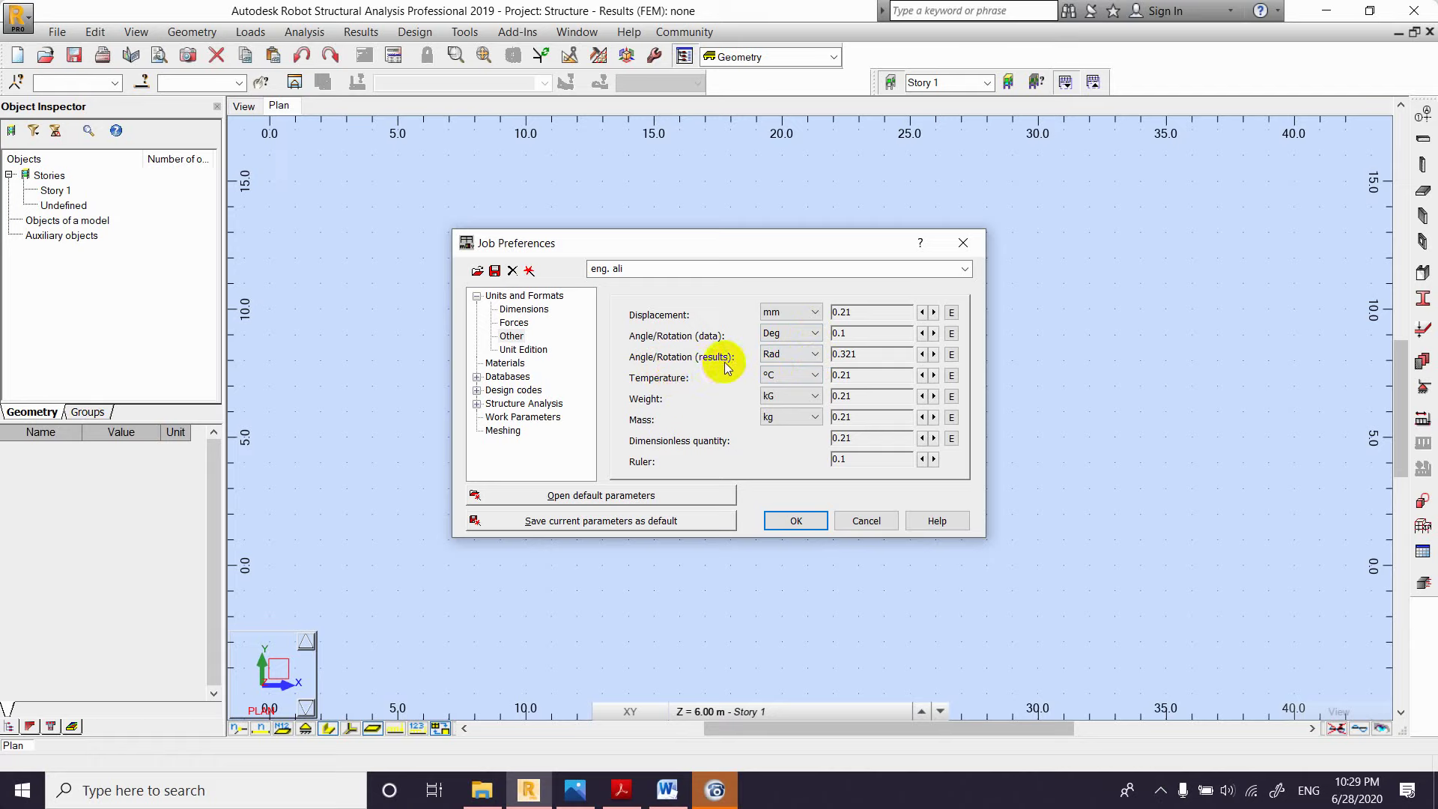
left_click(809, 357)
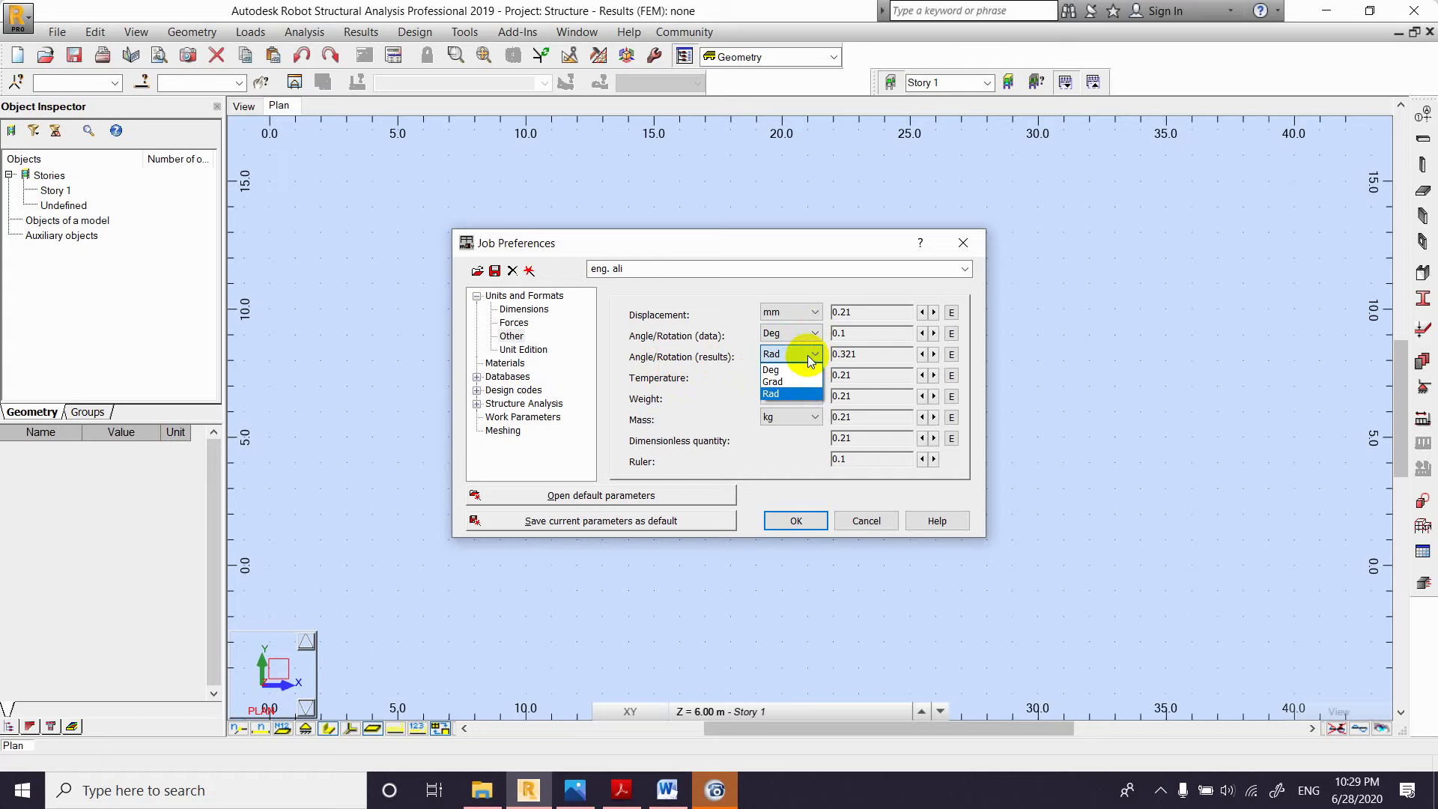
left_click(807, 355)
left_click(922, 354)
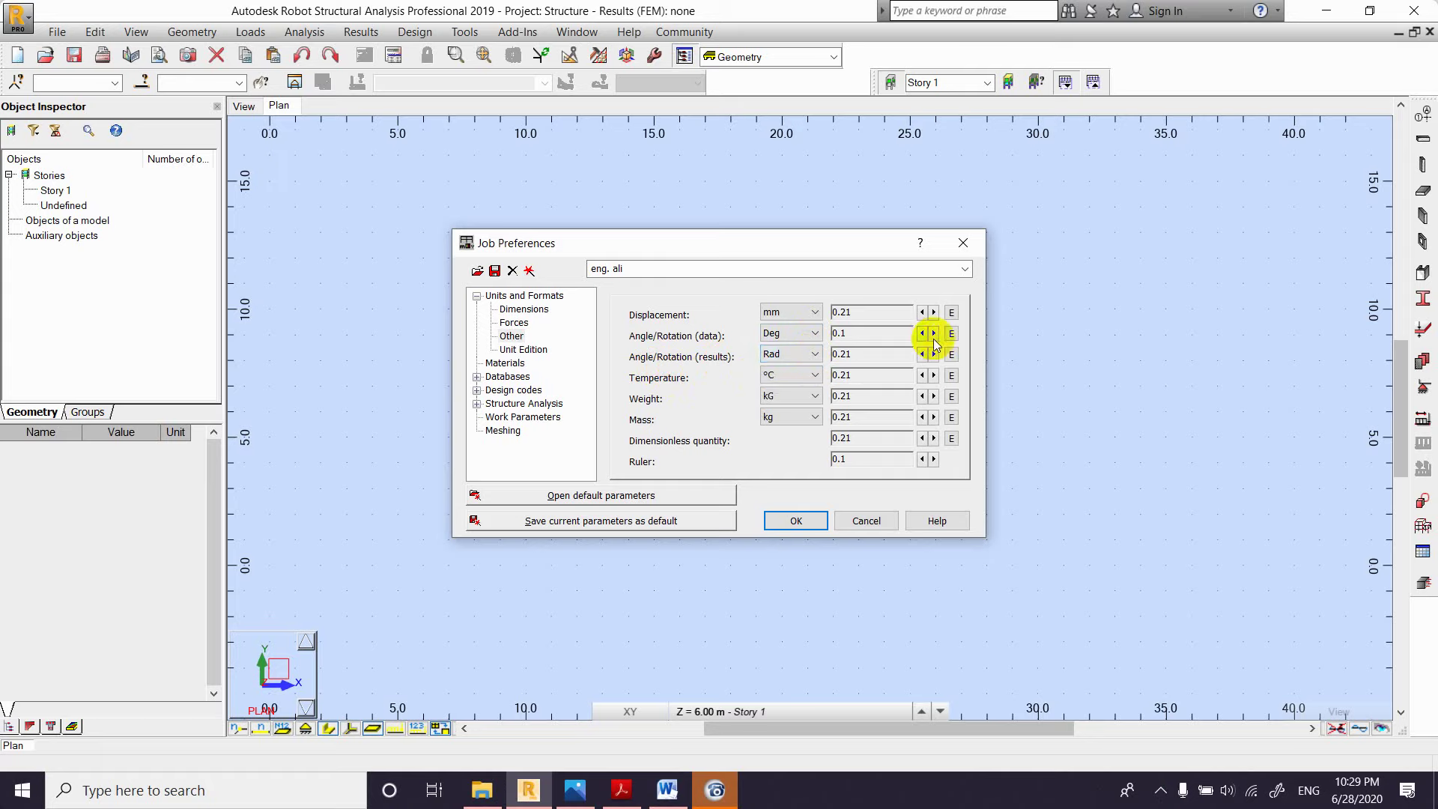
left_click(933, 333)
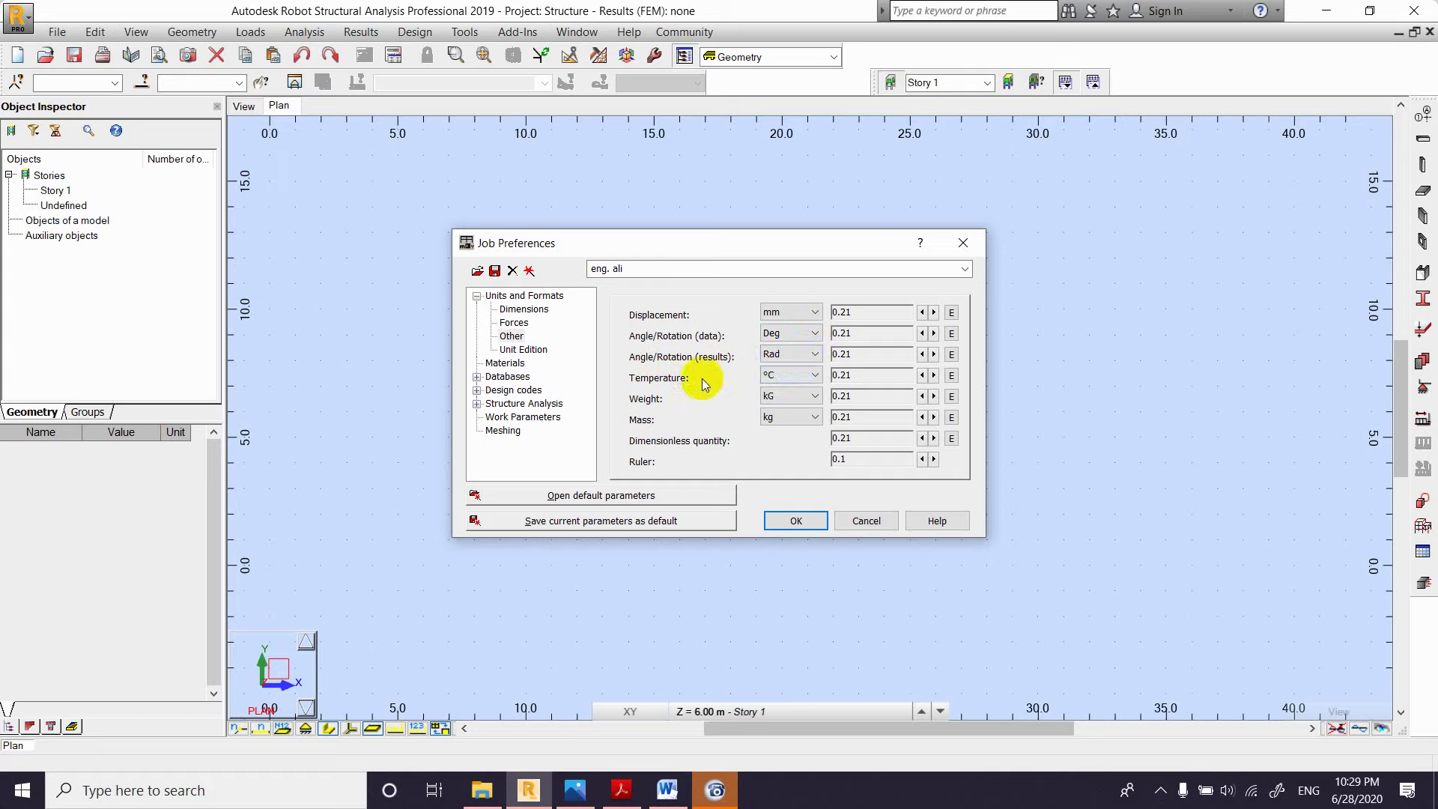
Step: Examine the unit options for temperature, weight and mass in the Other settings
left_click(807, 376)
left_click(807, 378)
left_click(807, 379)
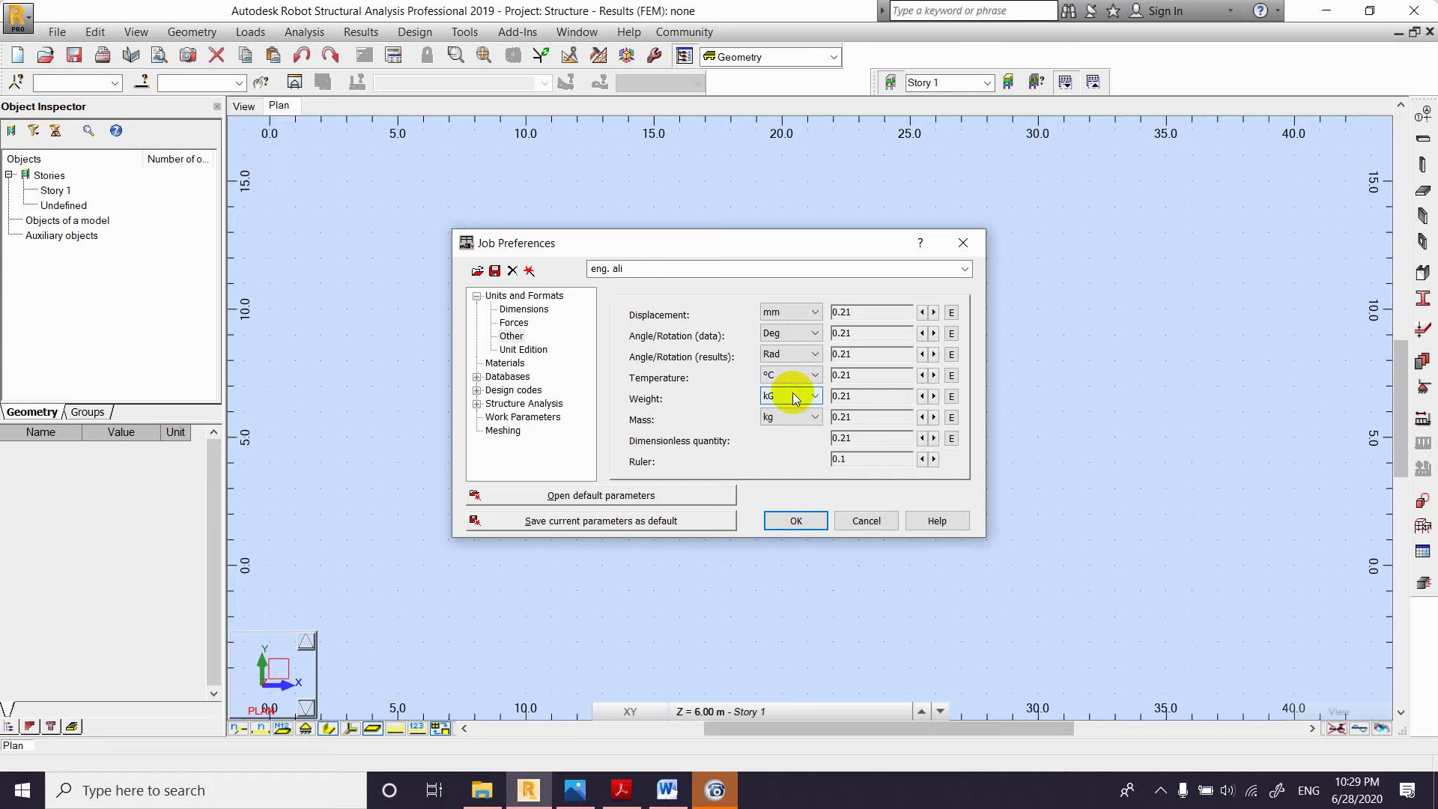
left_click(794, 397)
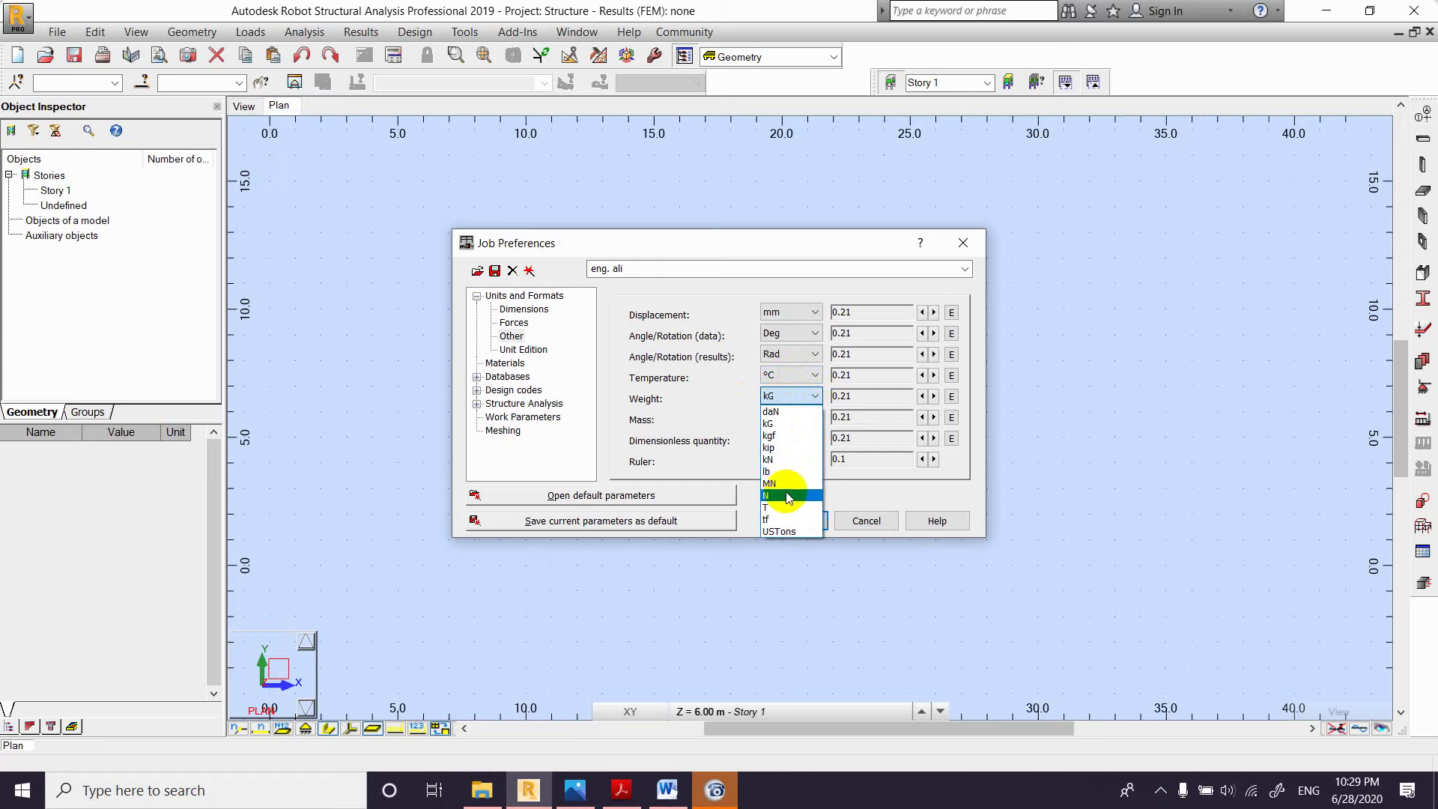
left_click(812, 396)
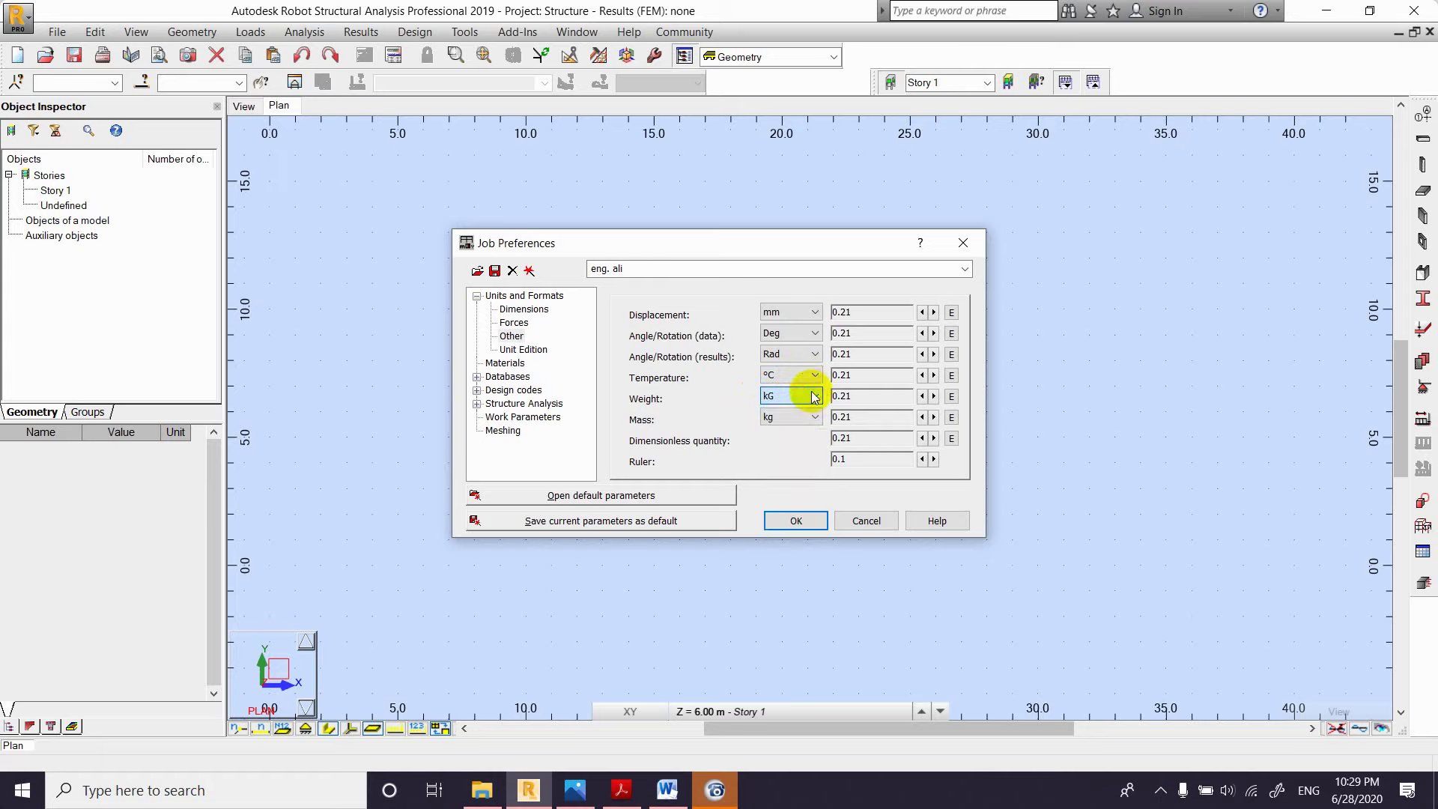
left_click(778, 418)
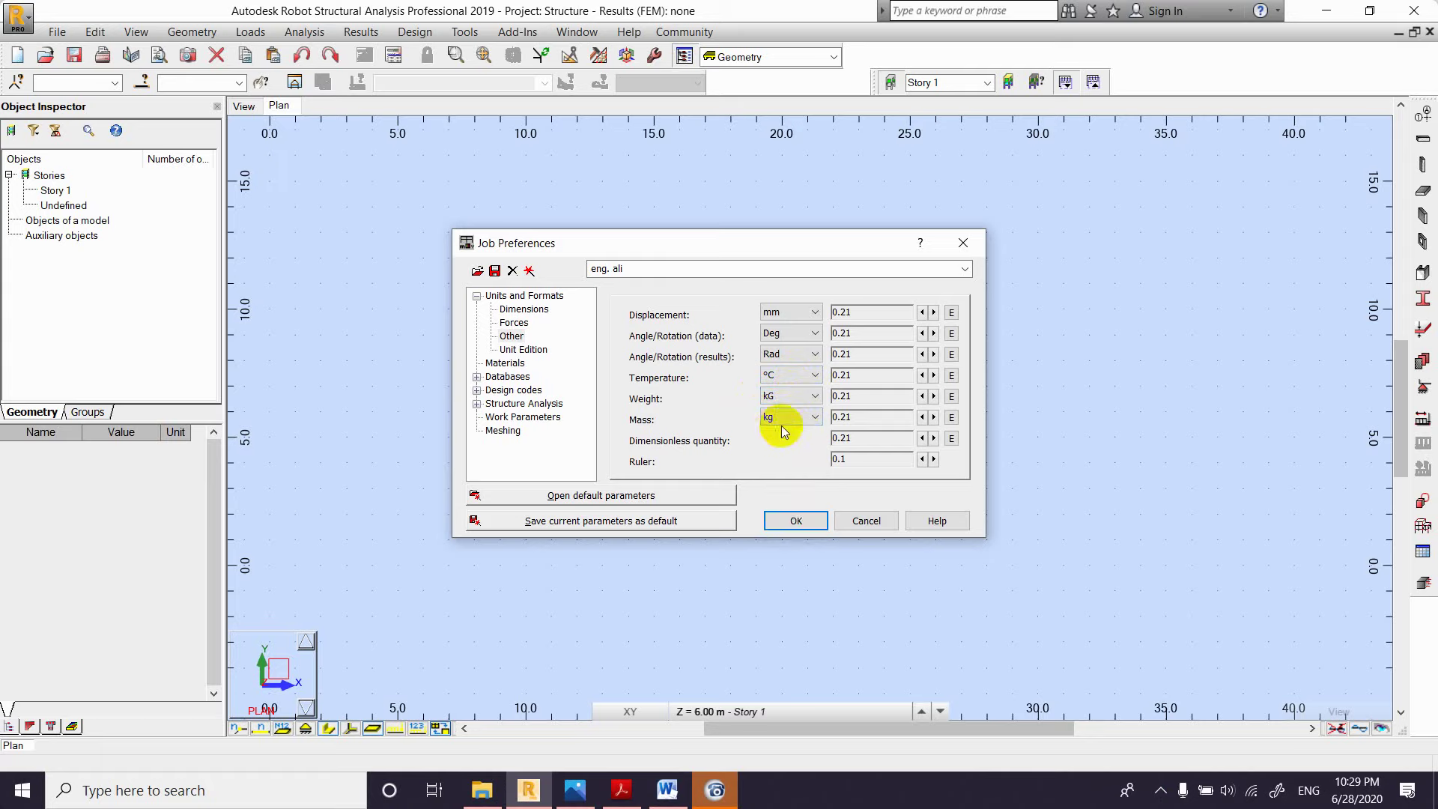
Step: Set the ruler precision to two decimals (0.21) and open the Unit Edition settings
left_click(934, 459)
left_click(934, 459)
left_click(923, 459)
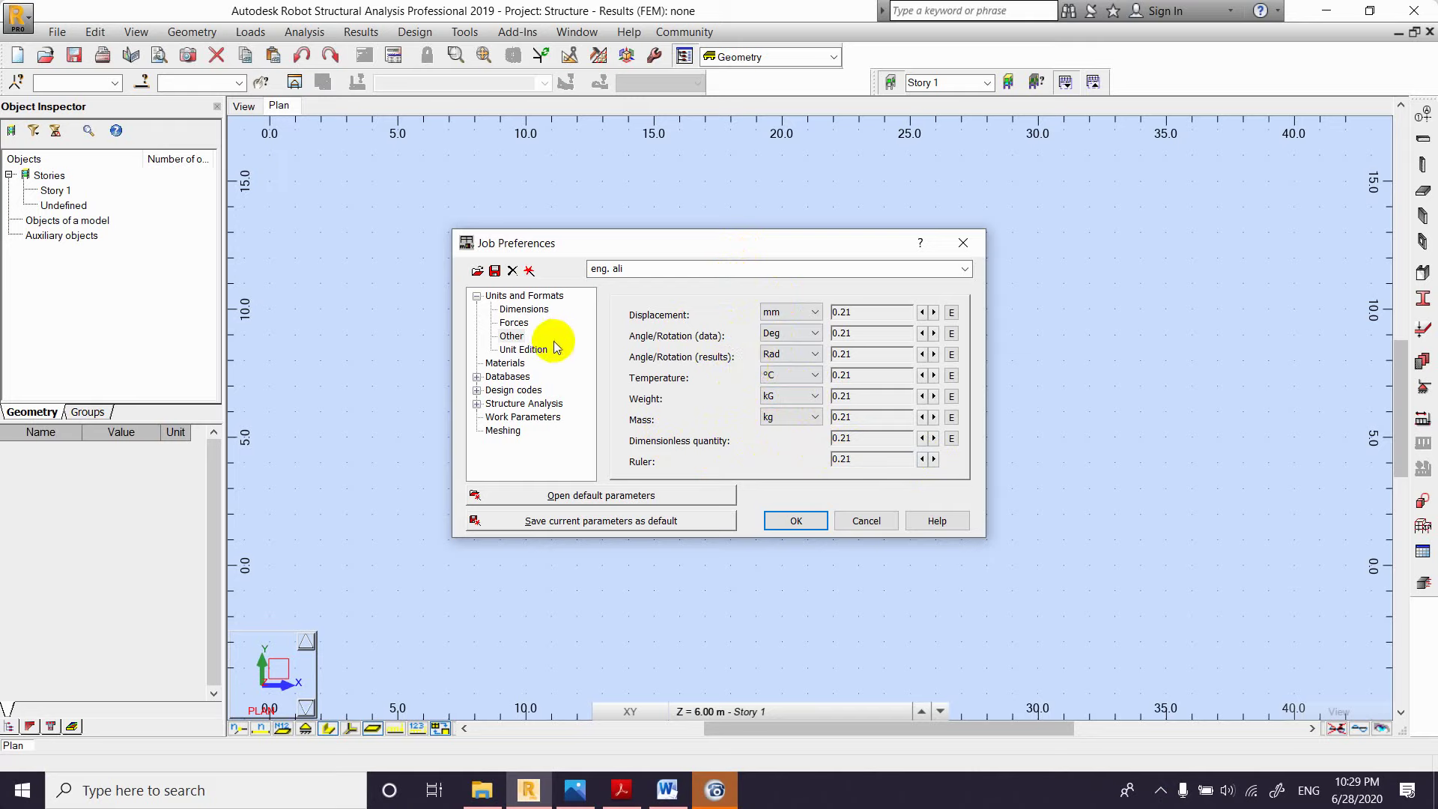
left_click(526, 350)
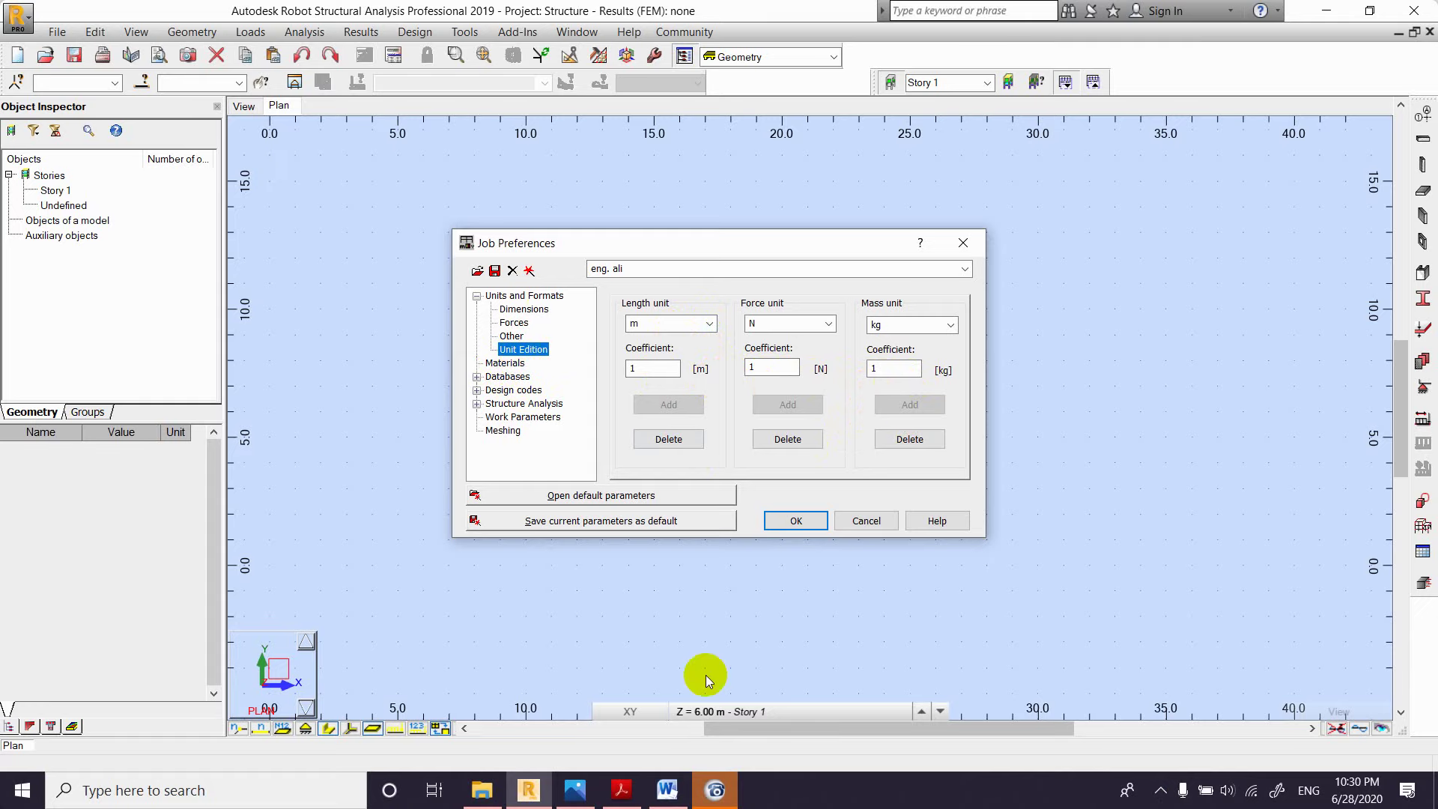
Step: Check the online meeting chat and review the first and second chapters of the course outline in Microsoft Word
left_click(690, 790)
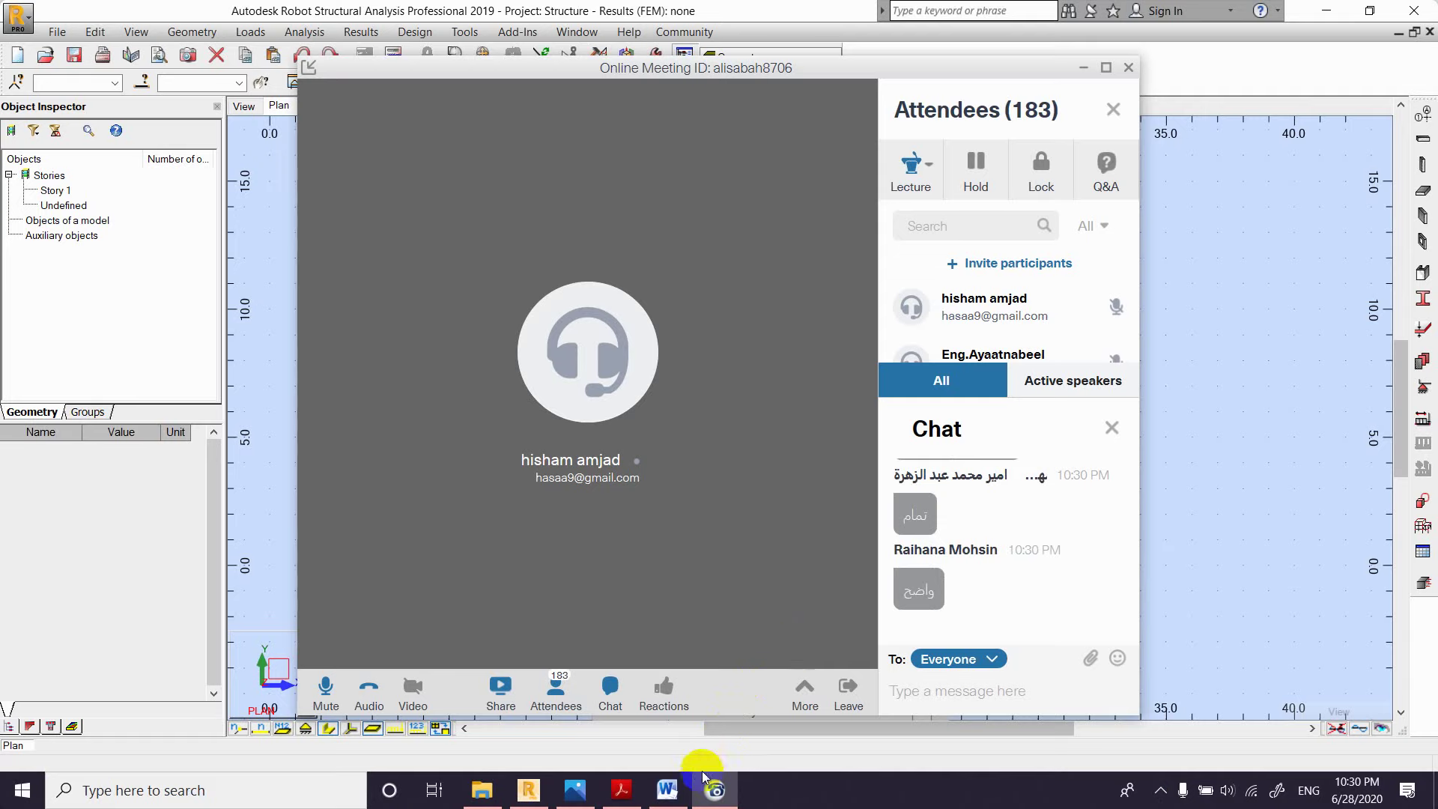
left_click(683, 791)
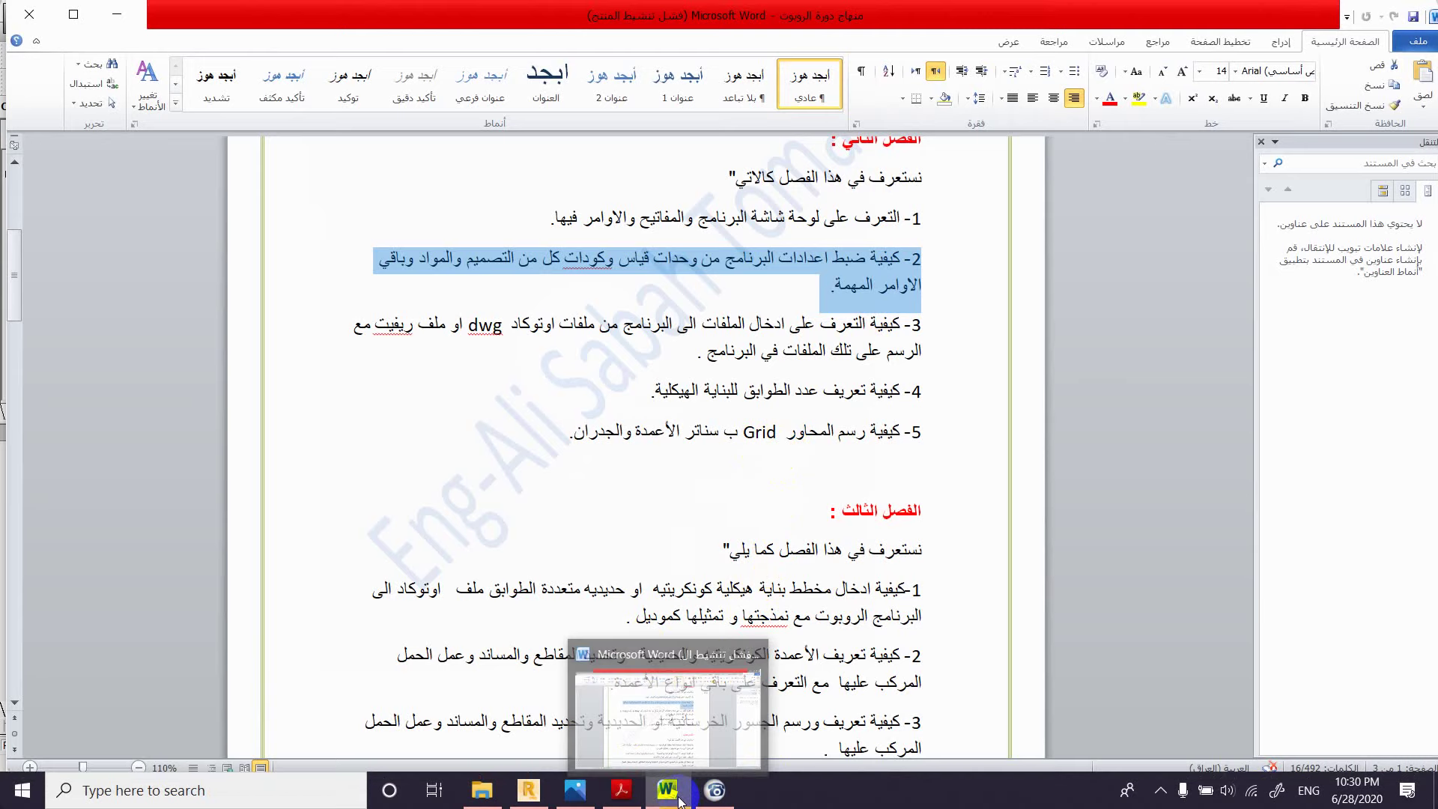
scroll(847, 232, "up", 1)
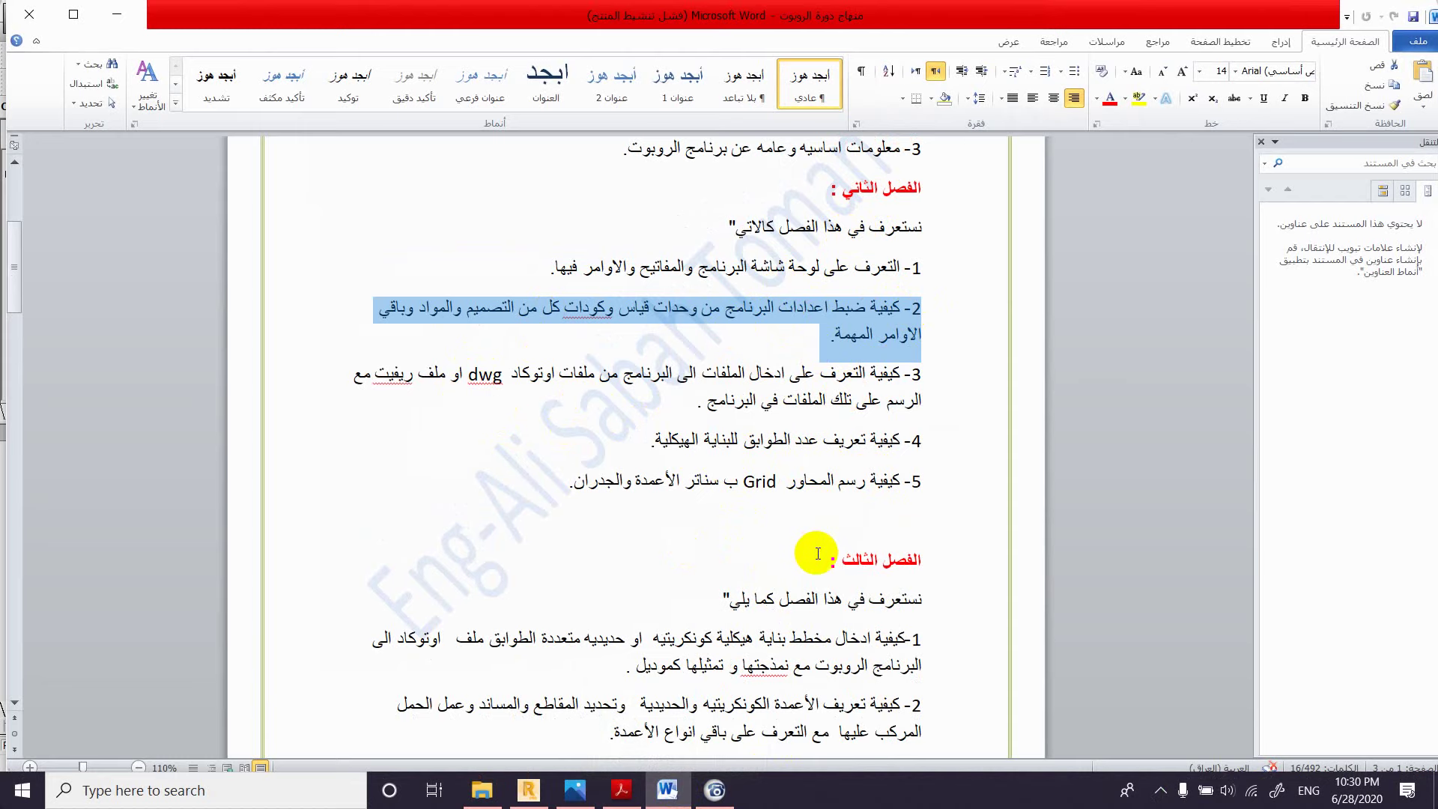
scroll(799, 570, "up", 1)
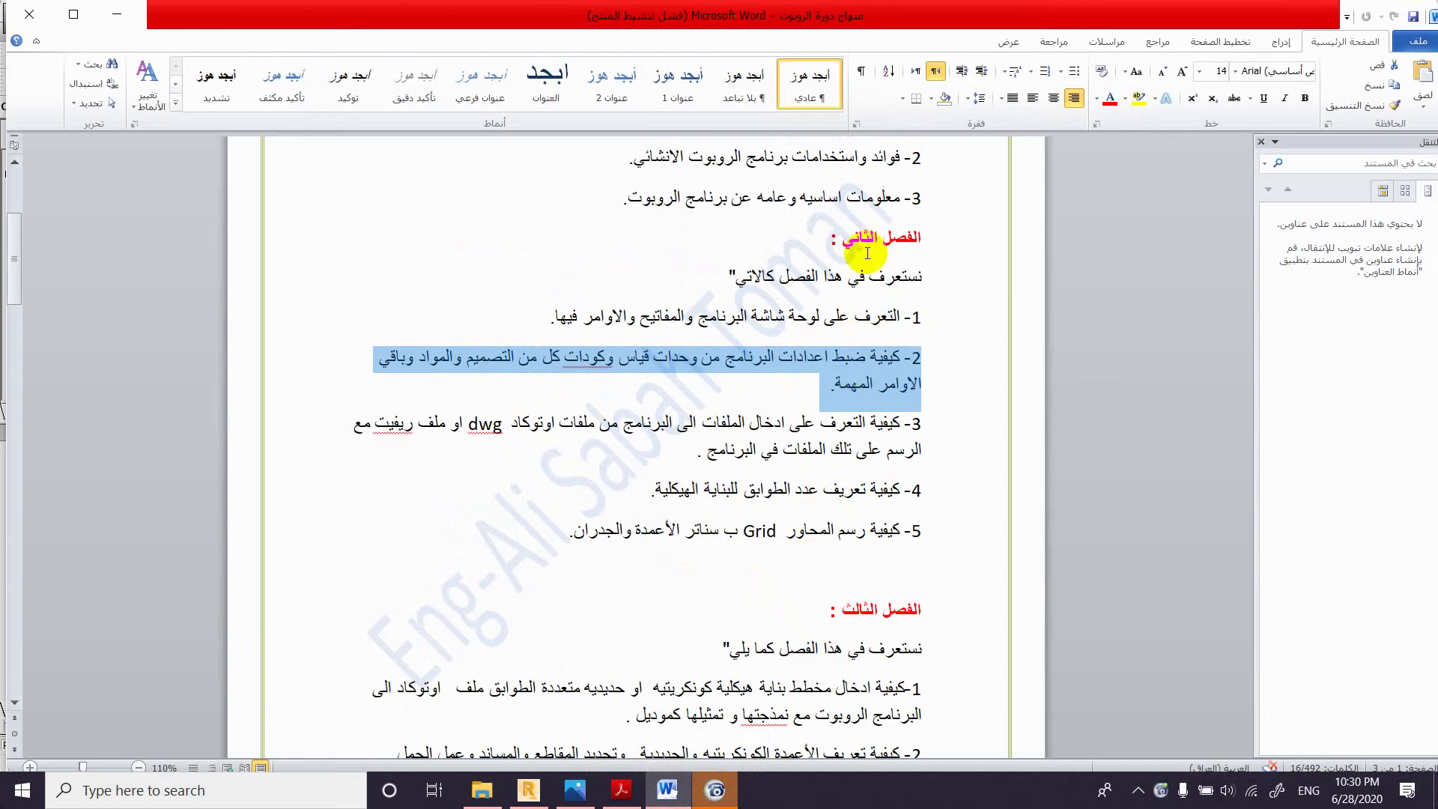
scroll(879, 394, "up", 3)
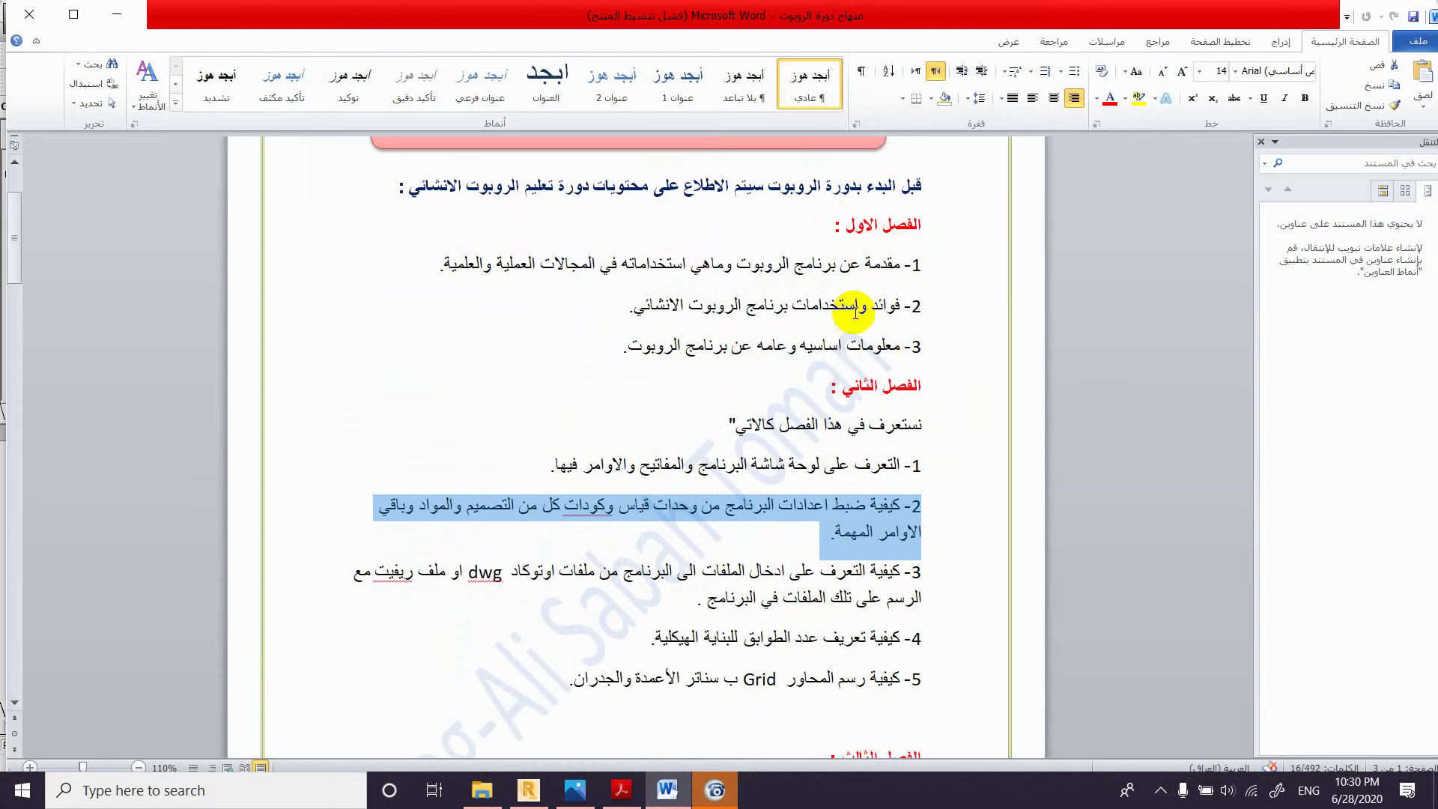
scroll(856, 264, "up", 2)
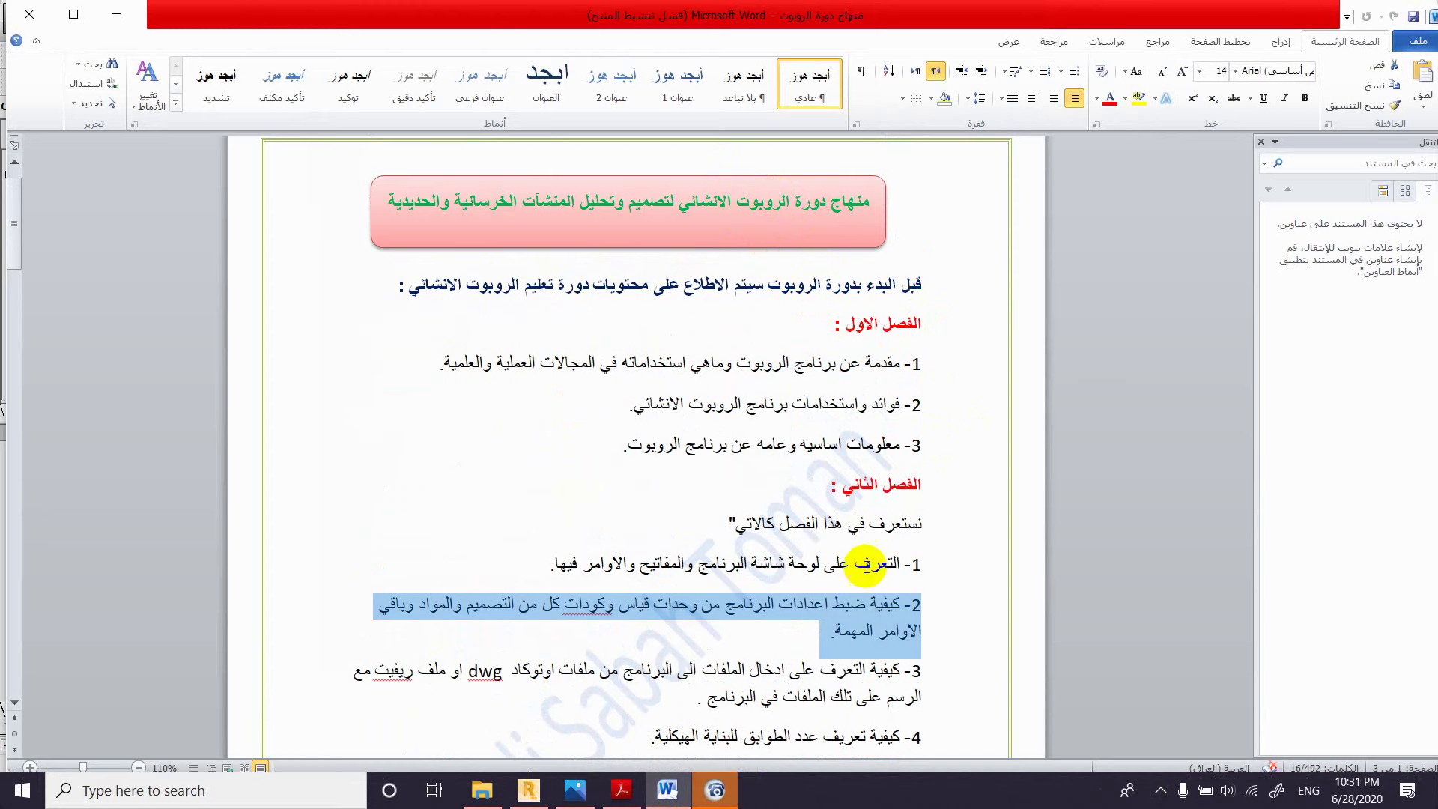
scroll(863, 578, "down", 1)
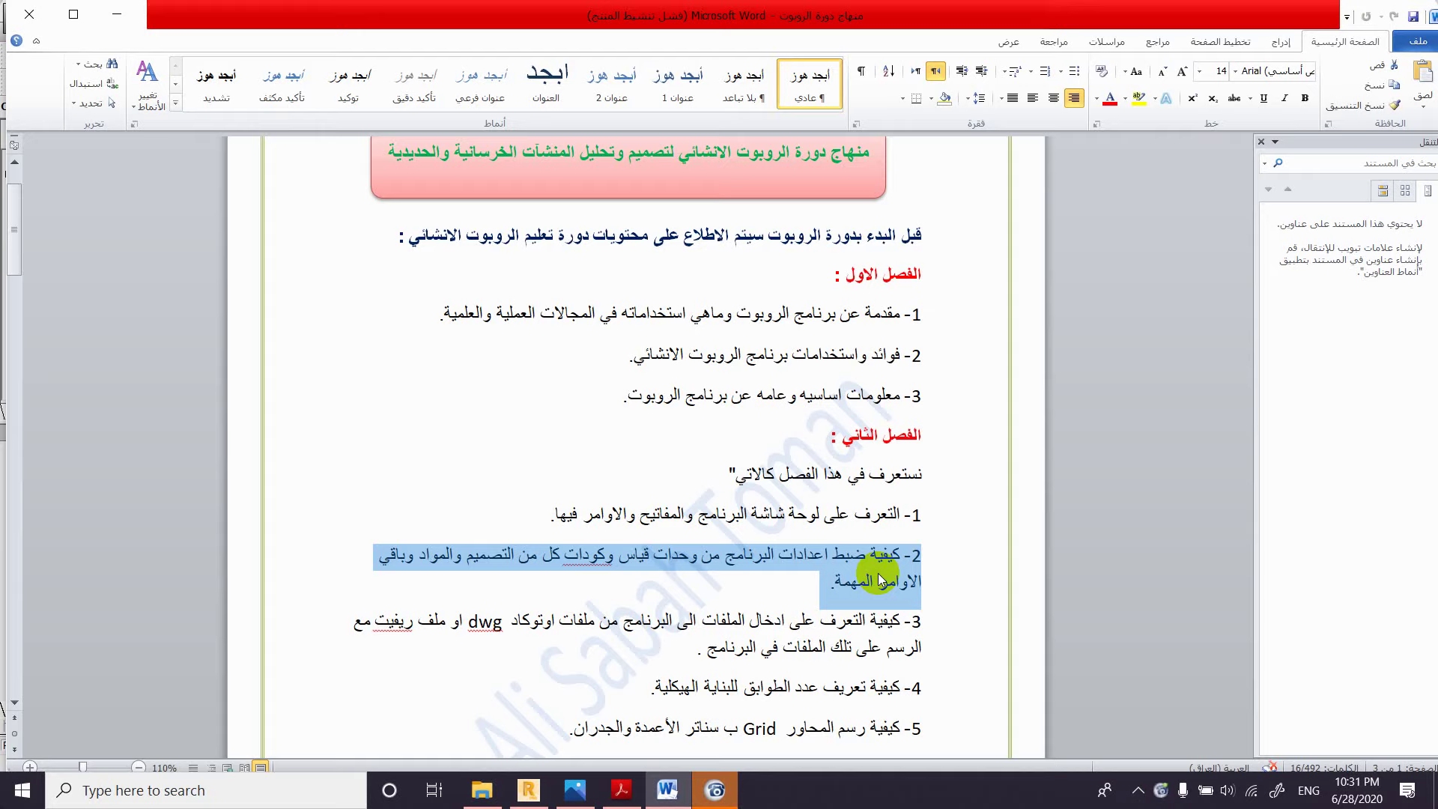
left_click(717, 788)
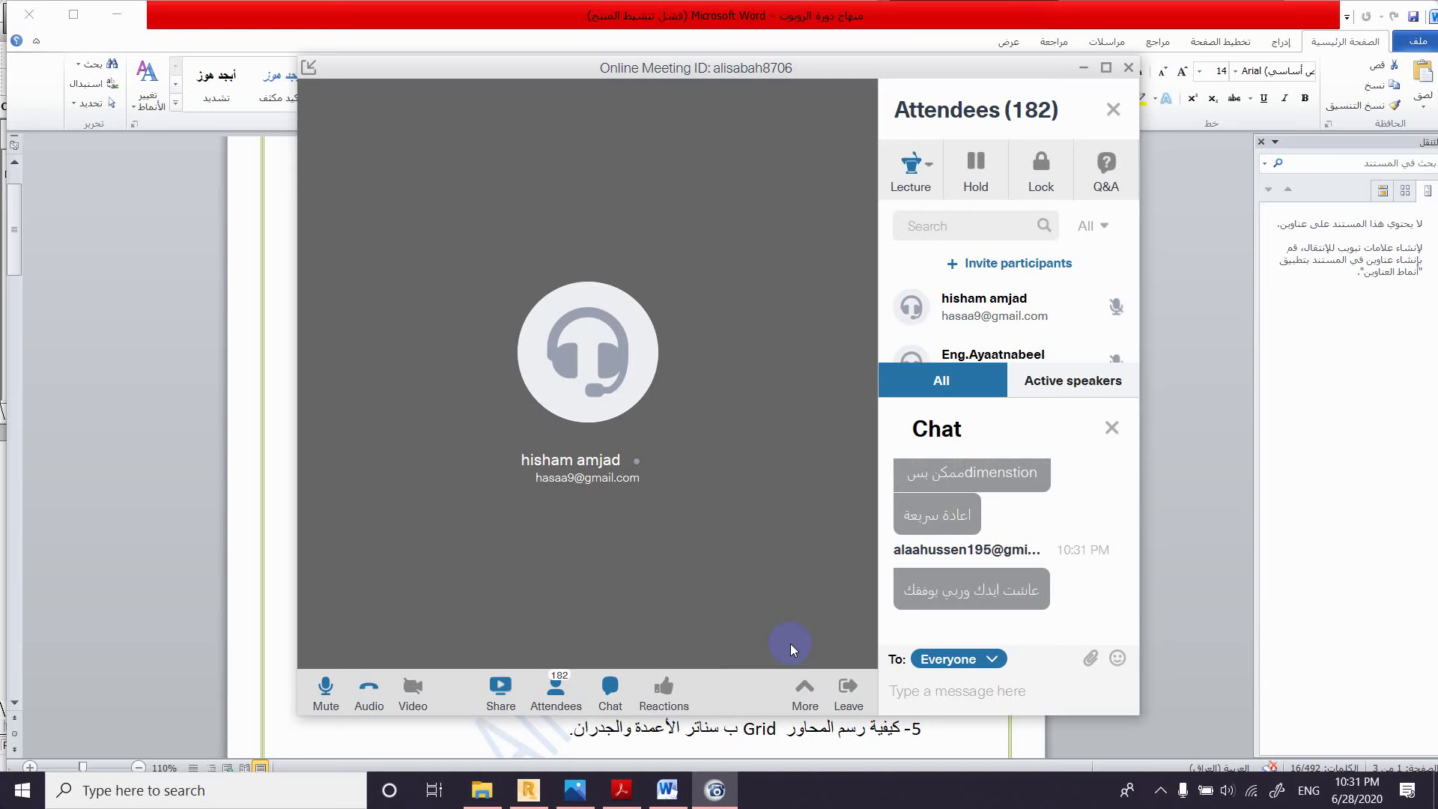
Step: Return to Robot Structural Analysis and review the Dimensions unit options for structure dimensions, section dimensions and reinforcement areas
left_click(529, 791)
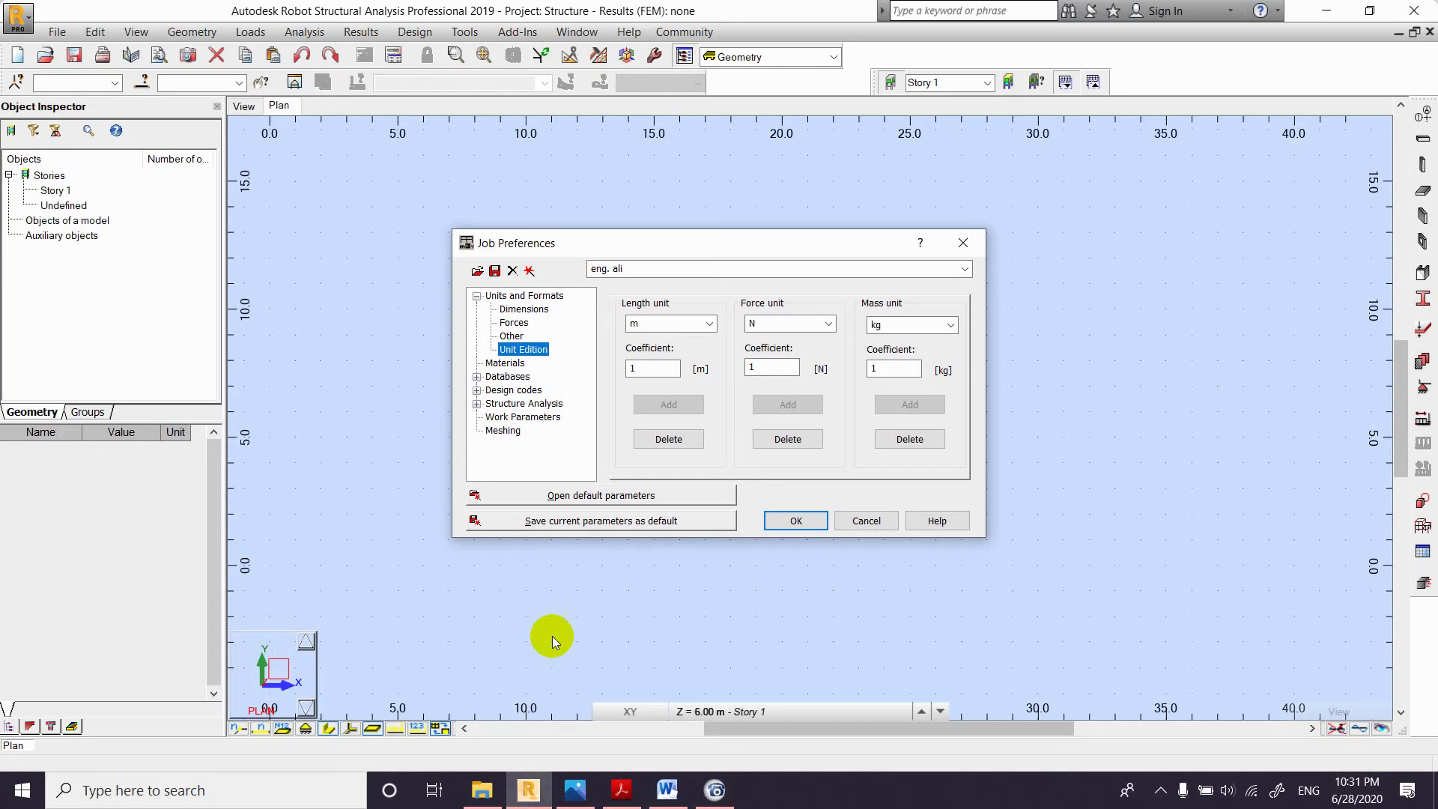
left_click(538, 312)
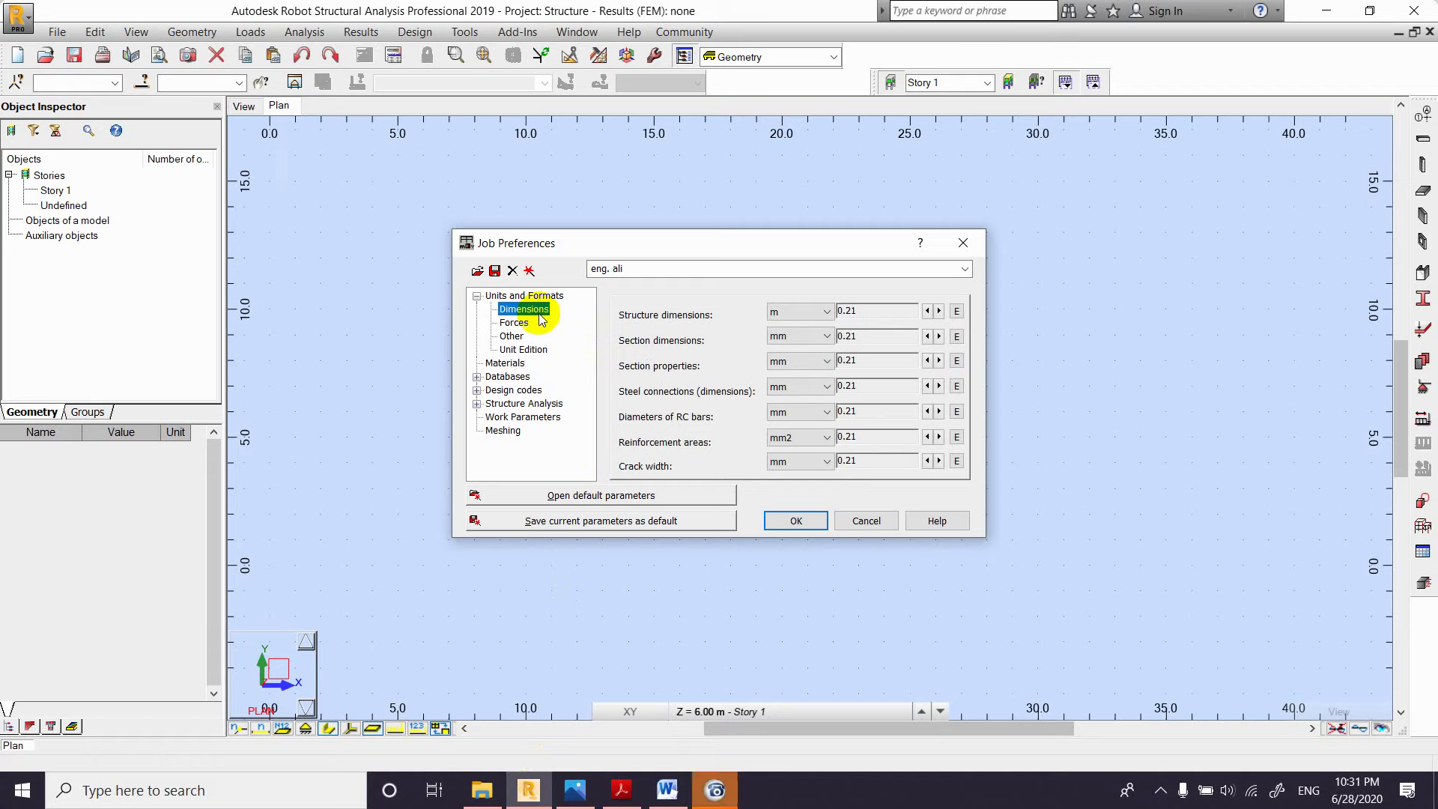
left_click(791, 310)
left_click(791, 310)
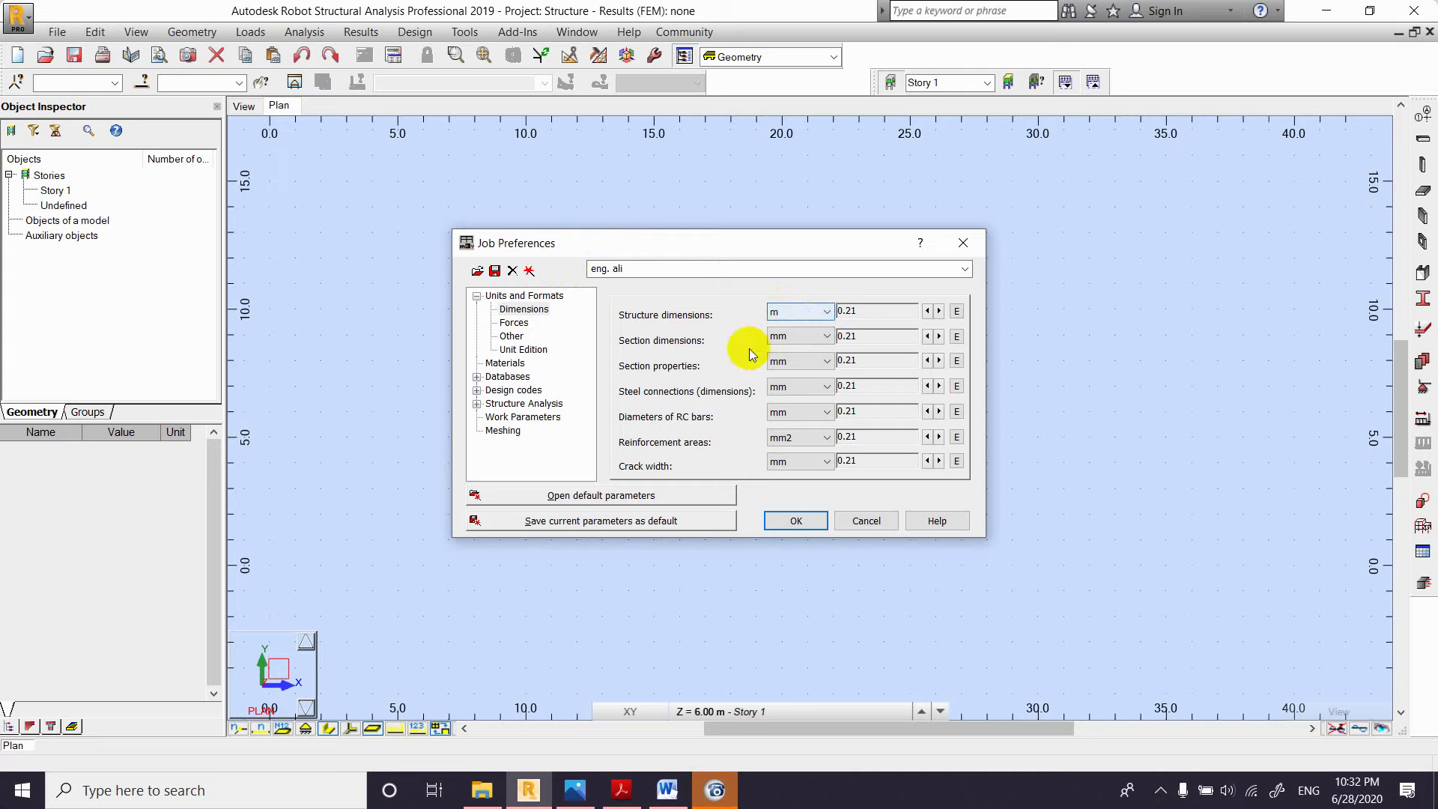
left_click(793, 340)
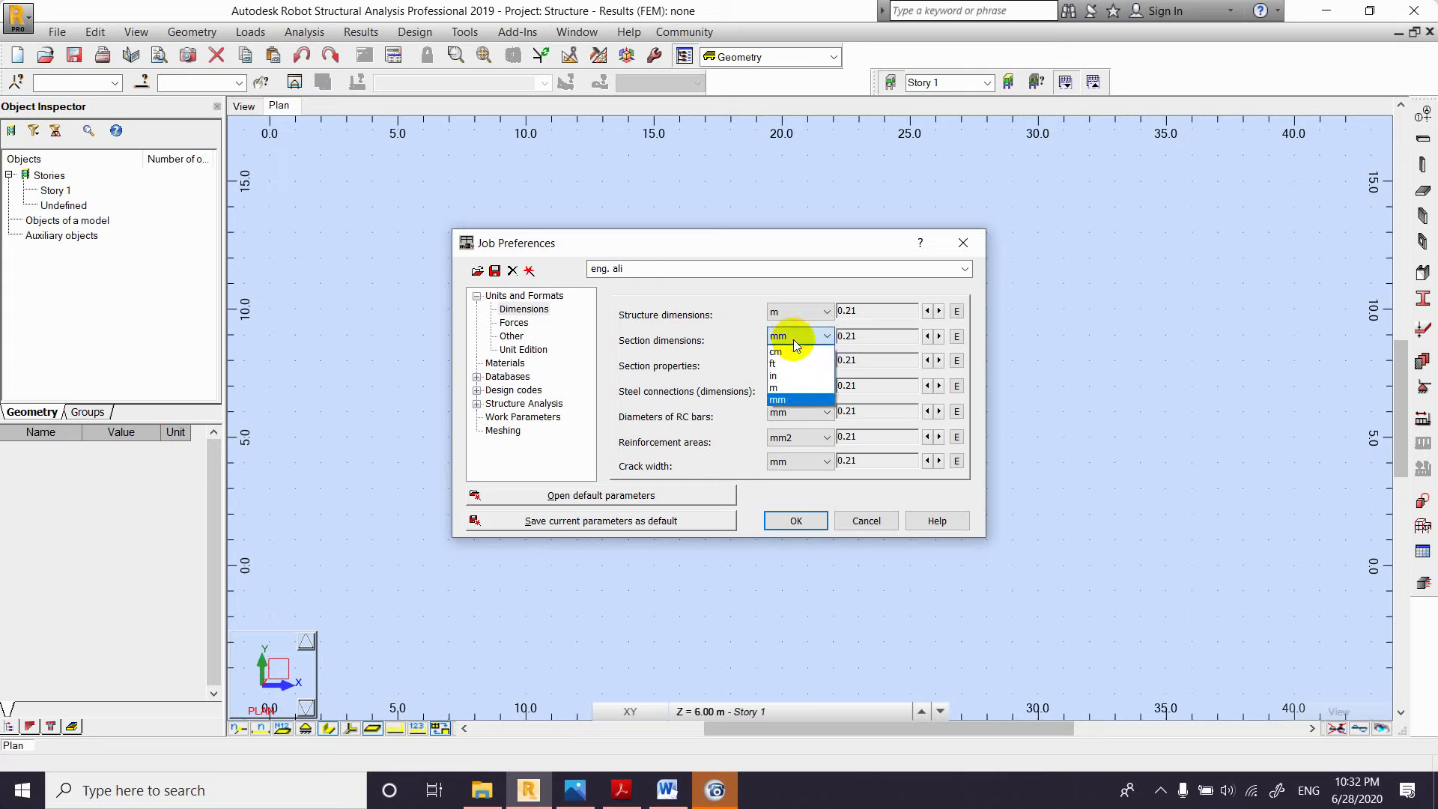
left_click(794, 339)
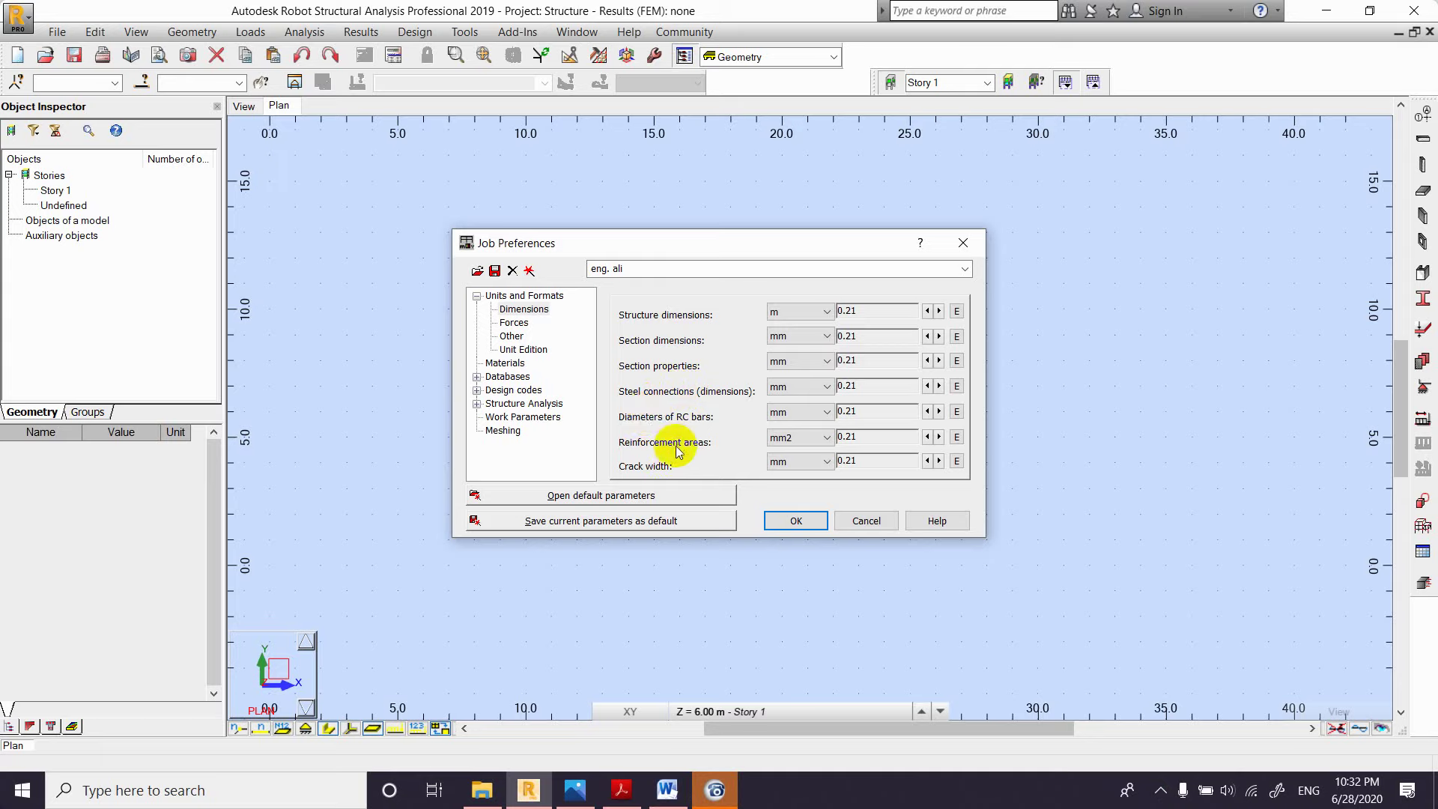
left_click(776, 439)
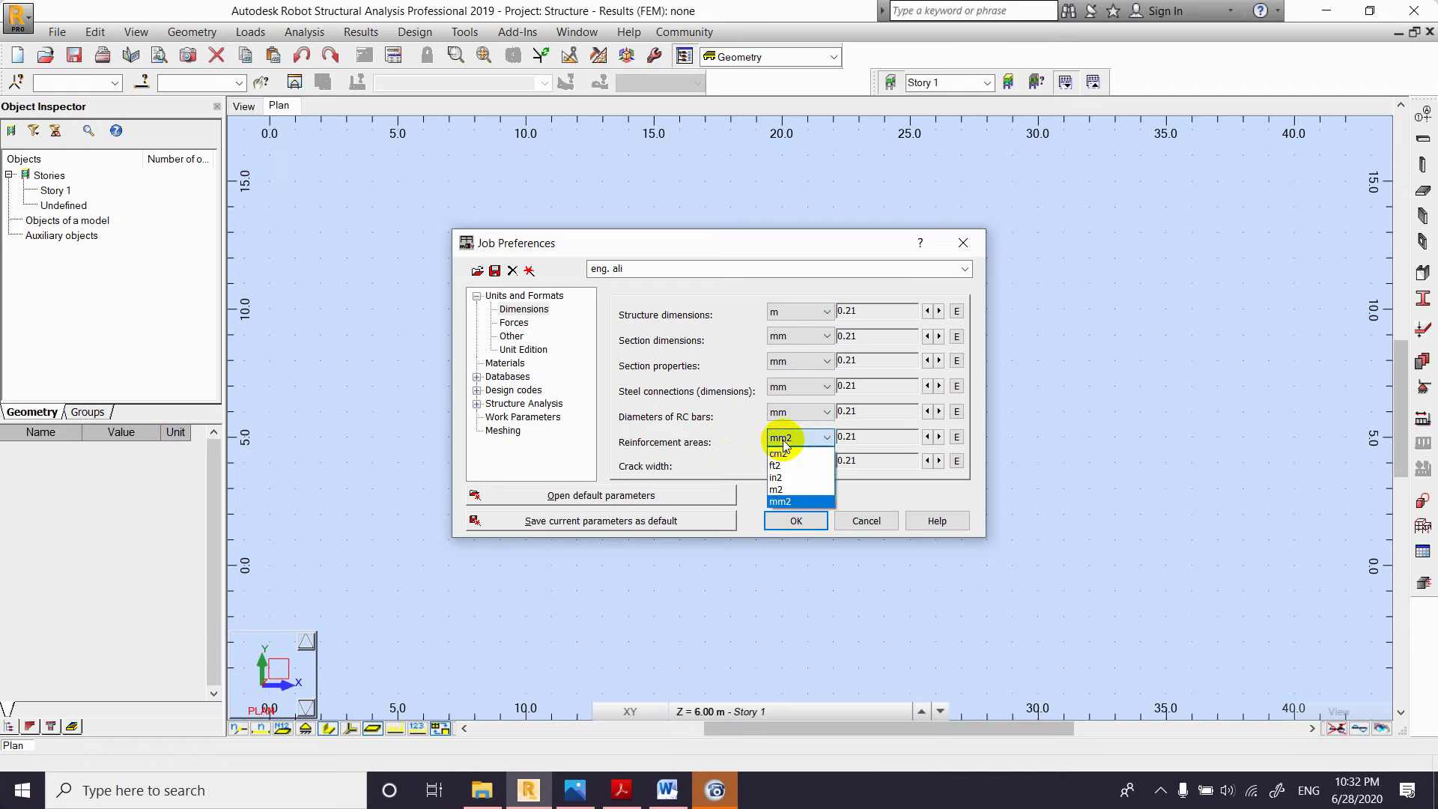
left_click(776, 449)
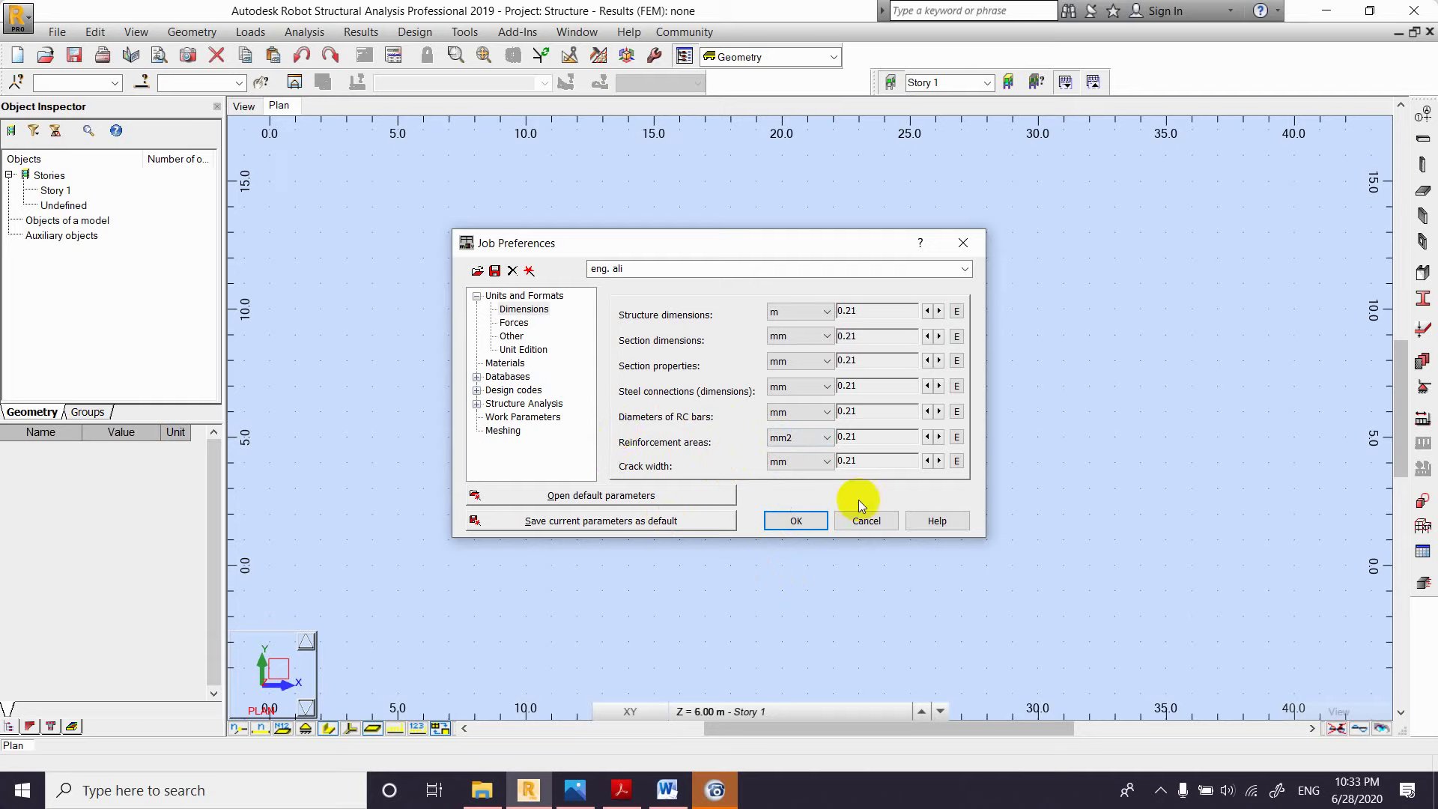
Step: Switch to the online meeting window and read the latest chat messages
left_click(727, 795)
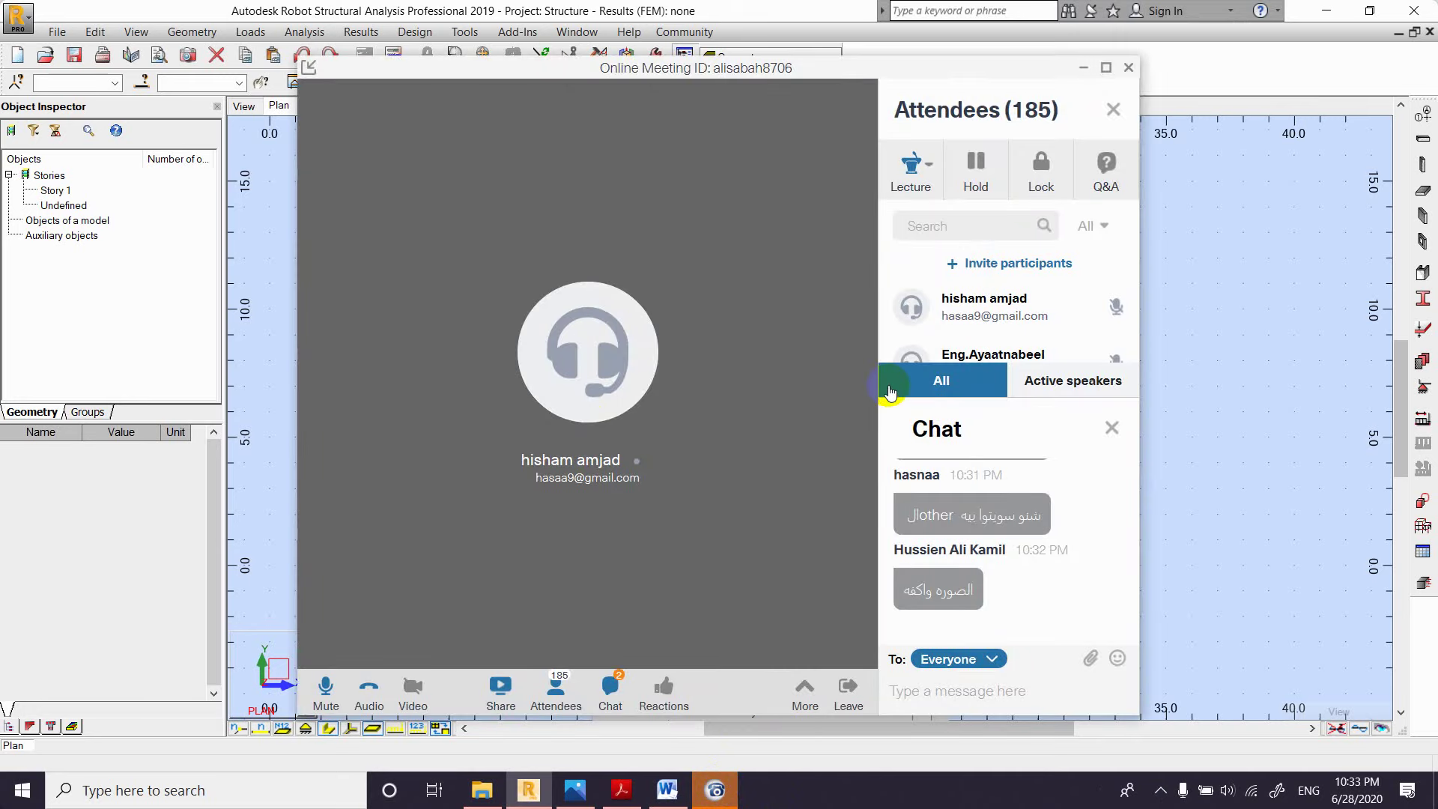
left_click(983, 547)
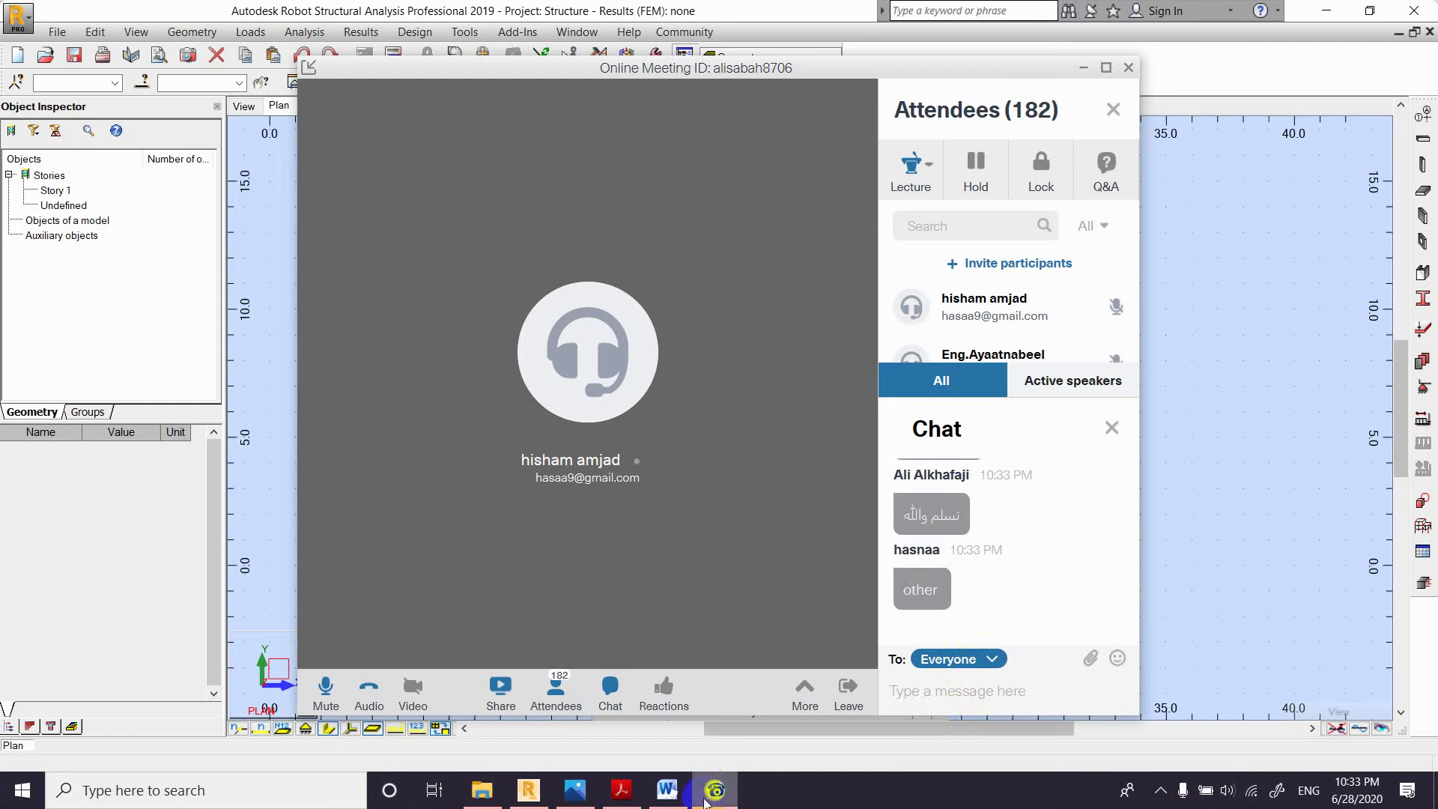
mouse_move(704, 801)
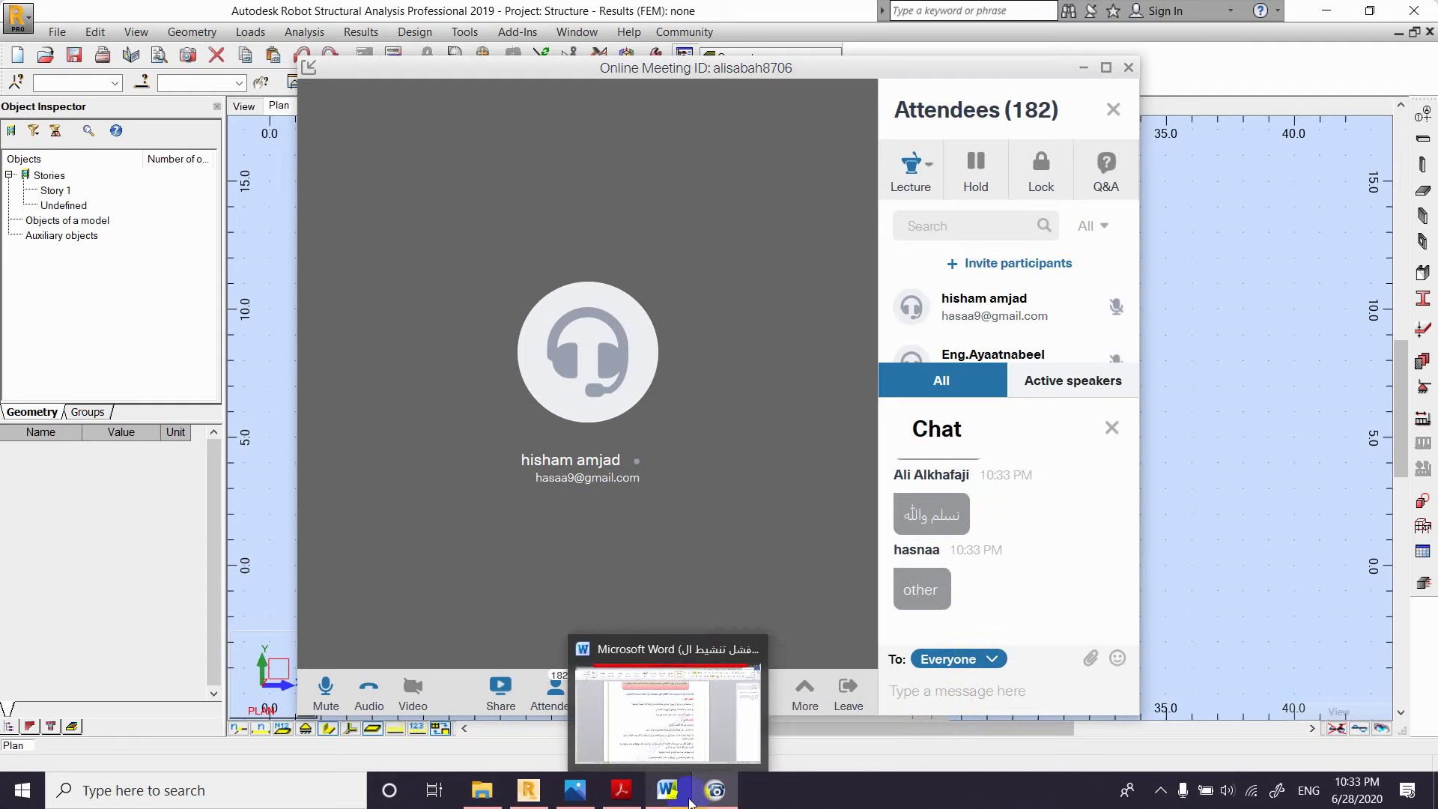
Step: Return to Robot Structural Analysis and review the Other unit settings, including the unit options for displacement
left_click(529, 789)
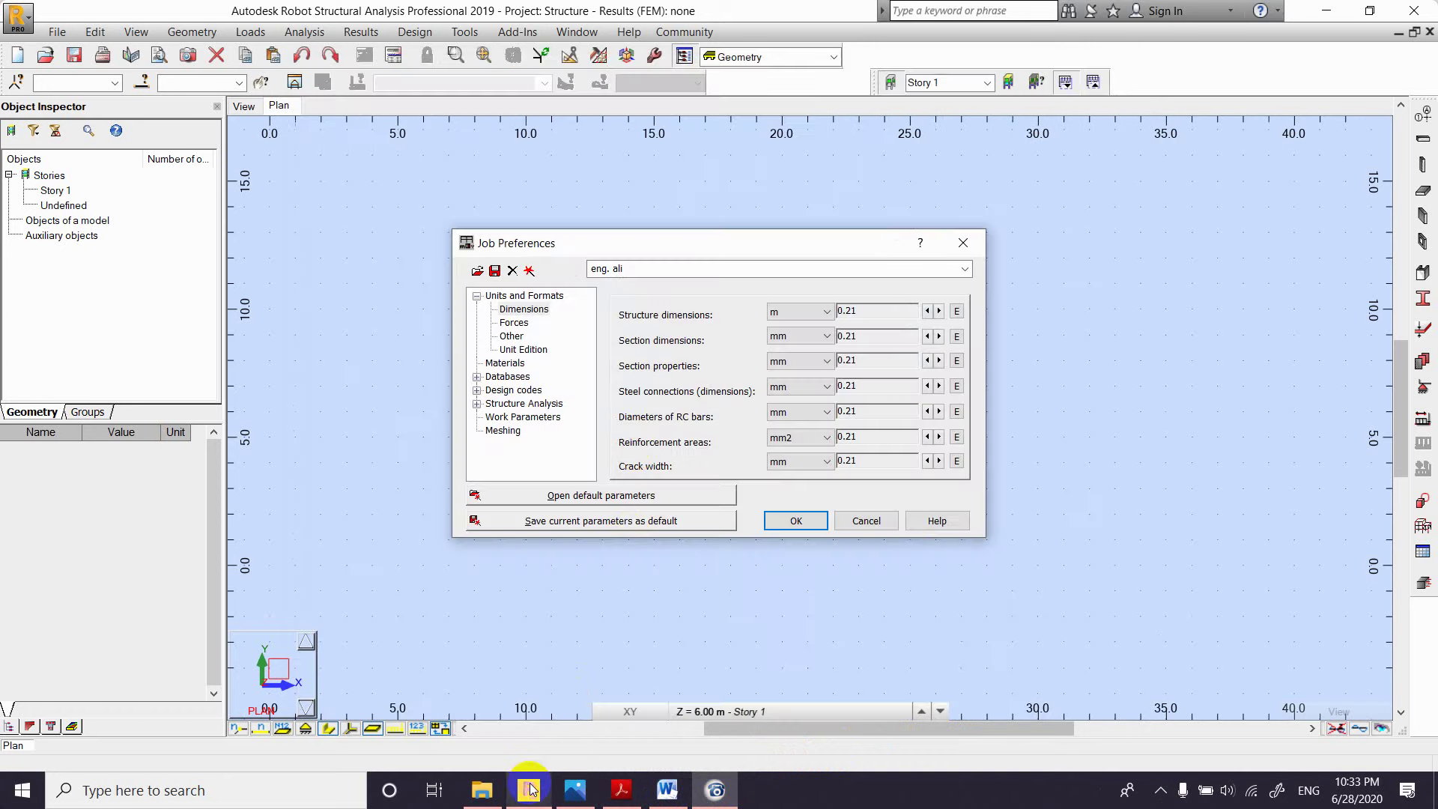
left_click(511, 337)
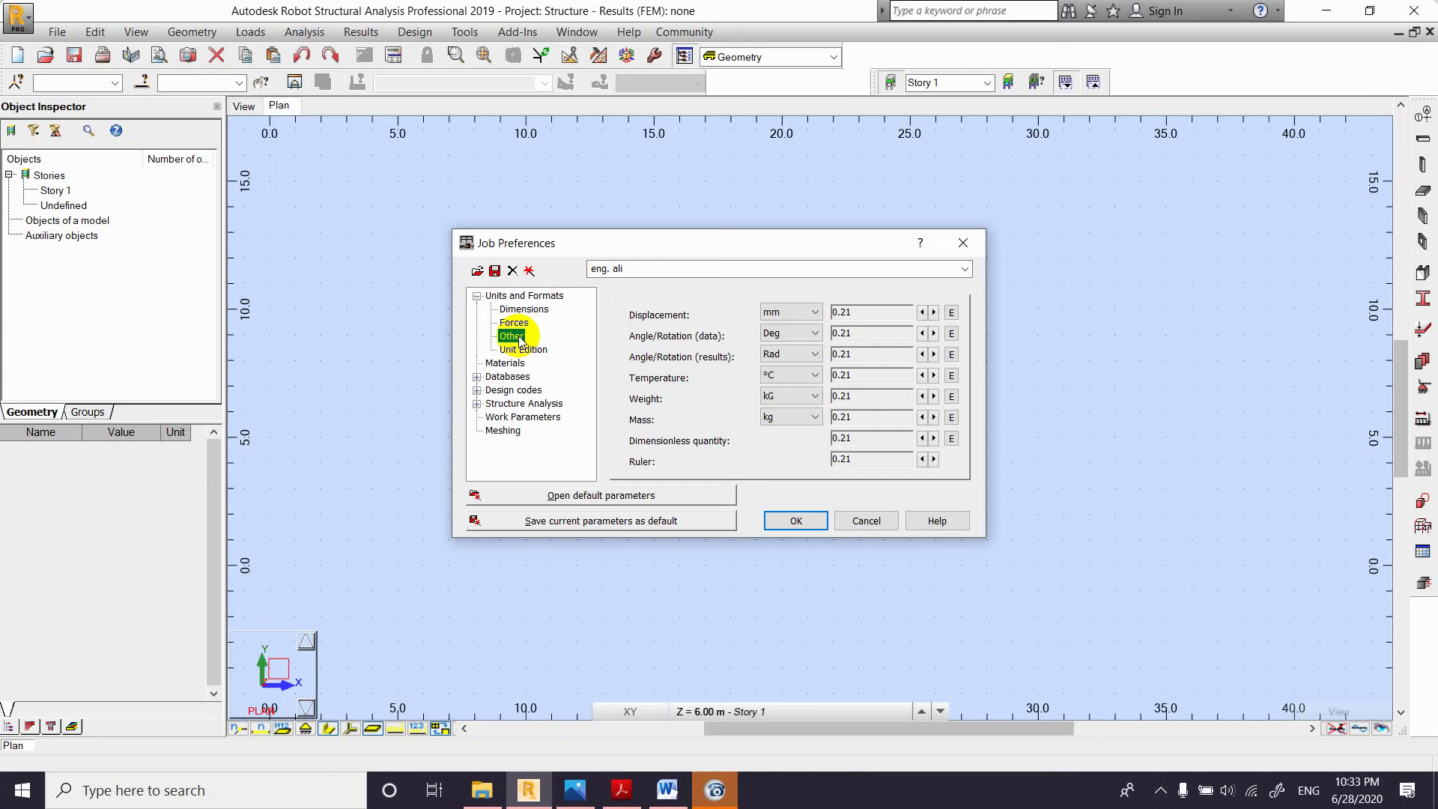
left_click(809, 356)
left_click(808, 362)
left_click(809, 383)
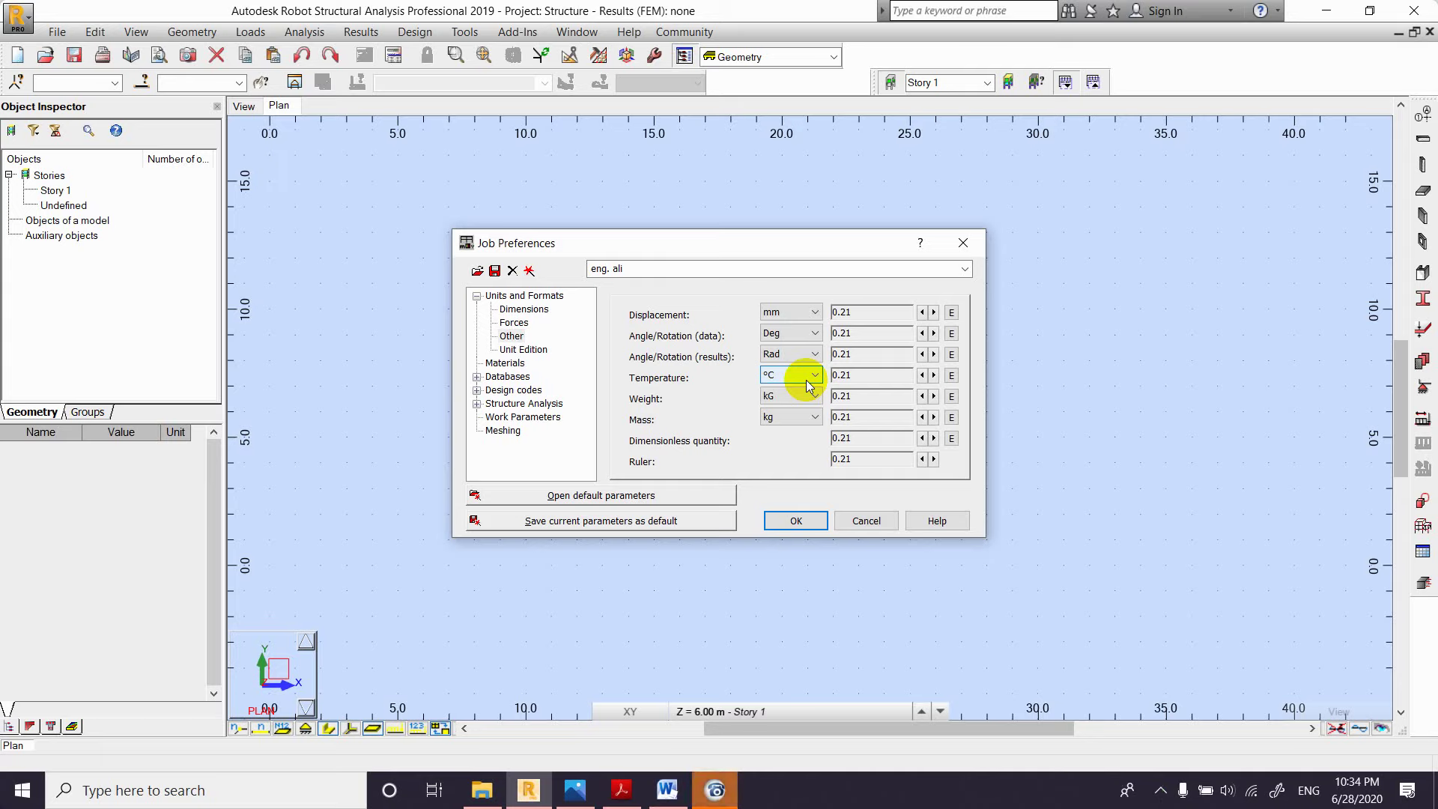
left_click(805, 312)
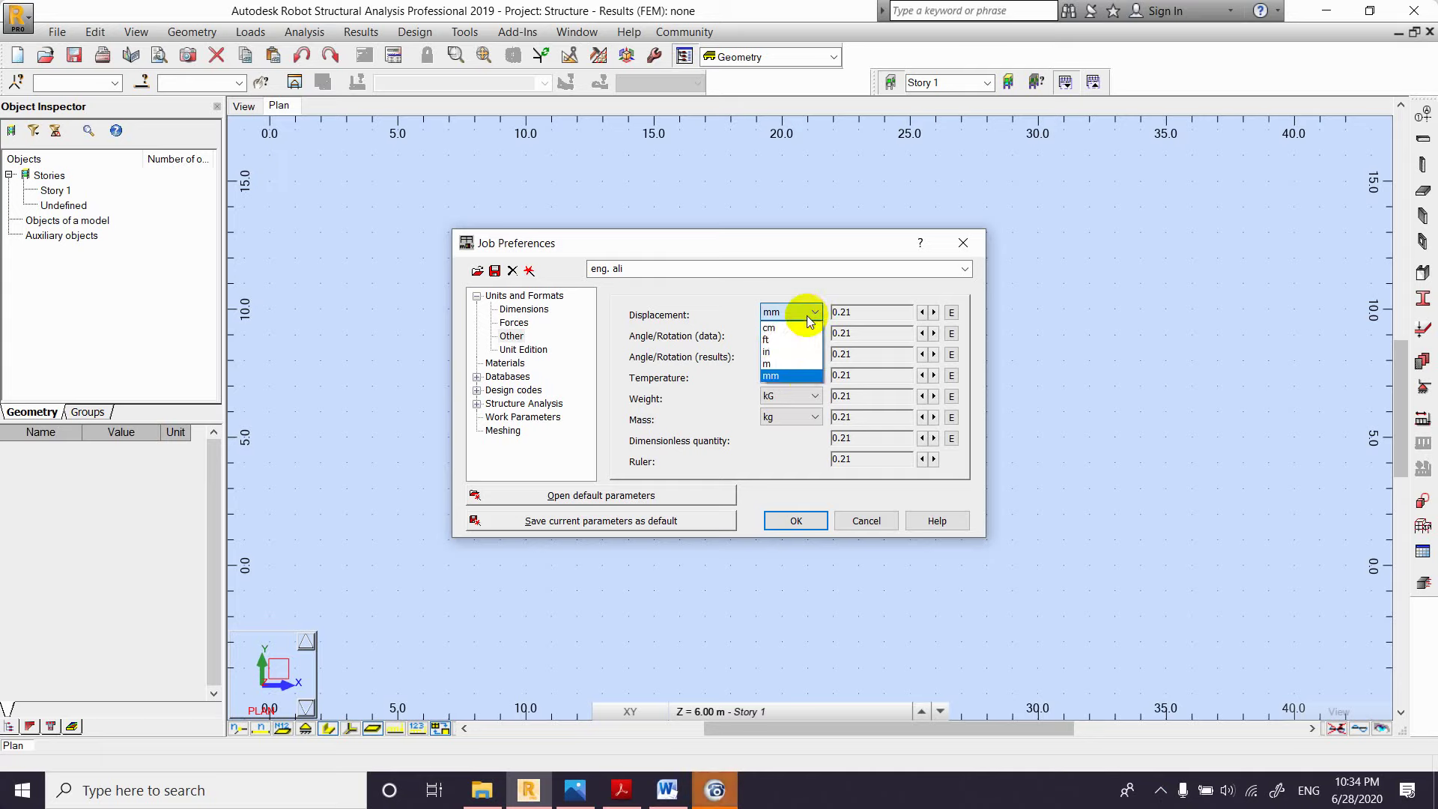
left_click(814, 313)
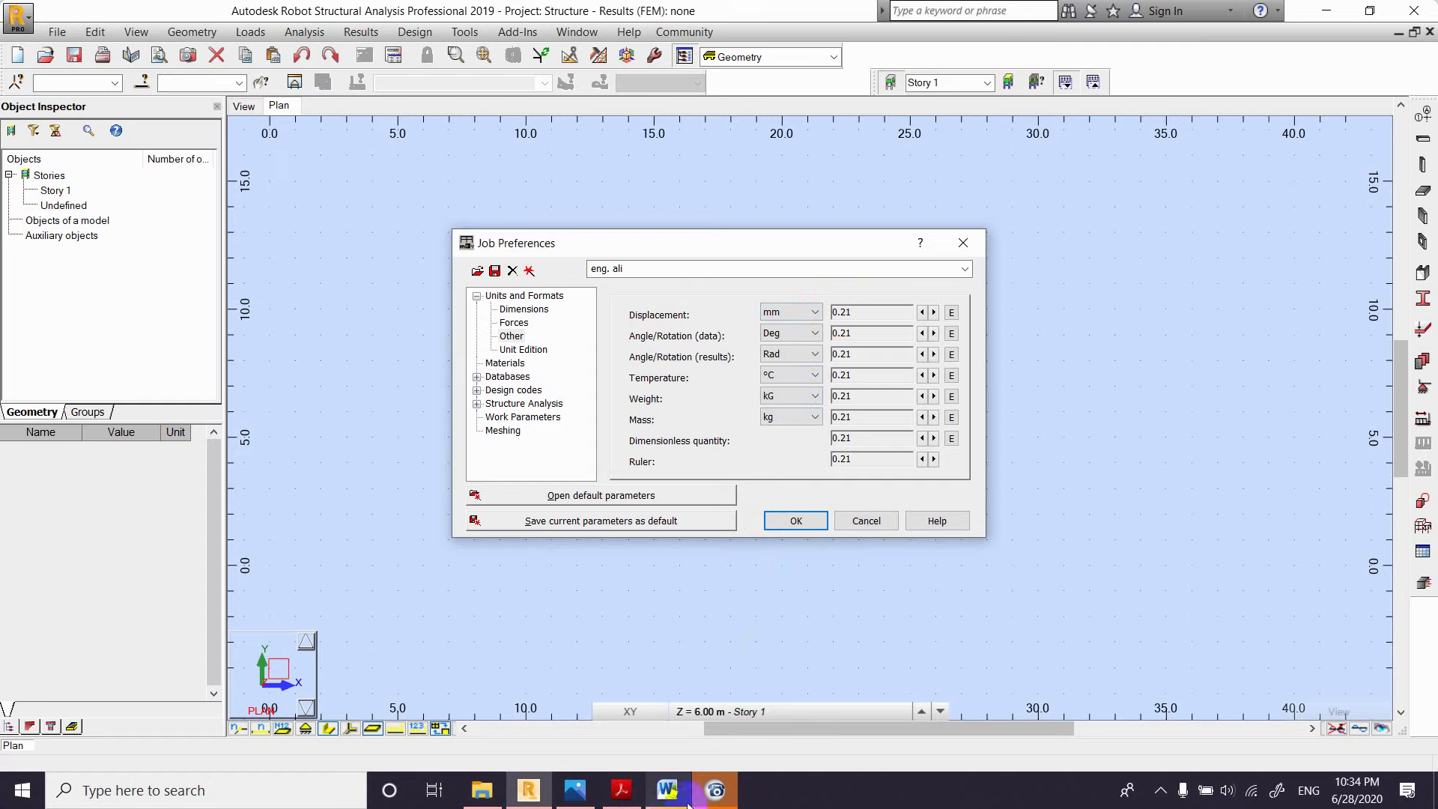
Step: Check the online meeting chat for new attendee messages and return to the Job Preferences in Robot Structural Analysis
left_click(716, 793)
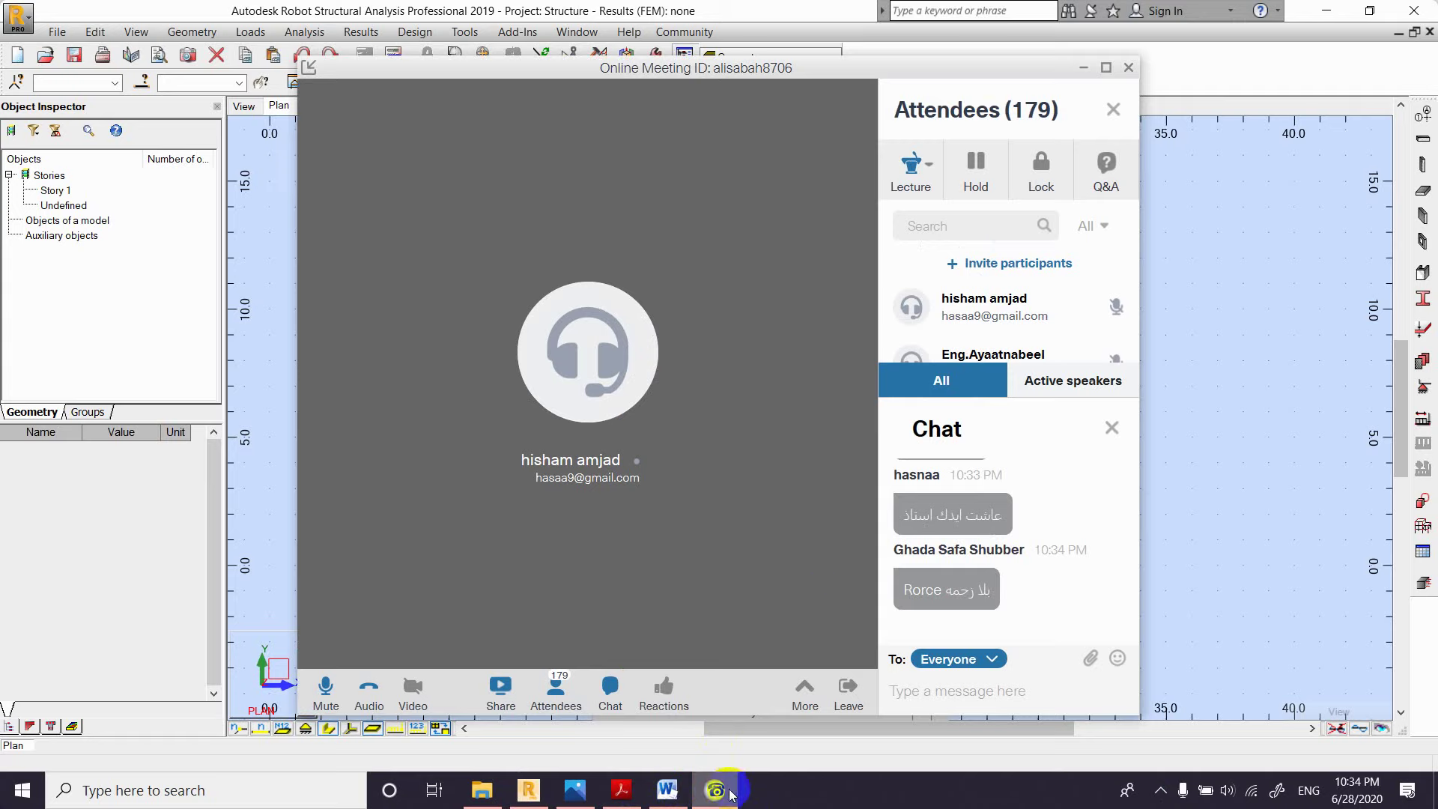
mouse_move(732, 795)
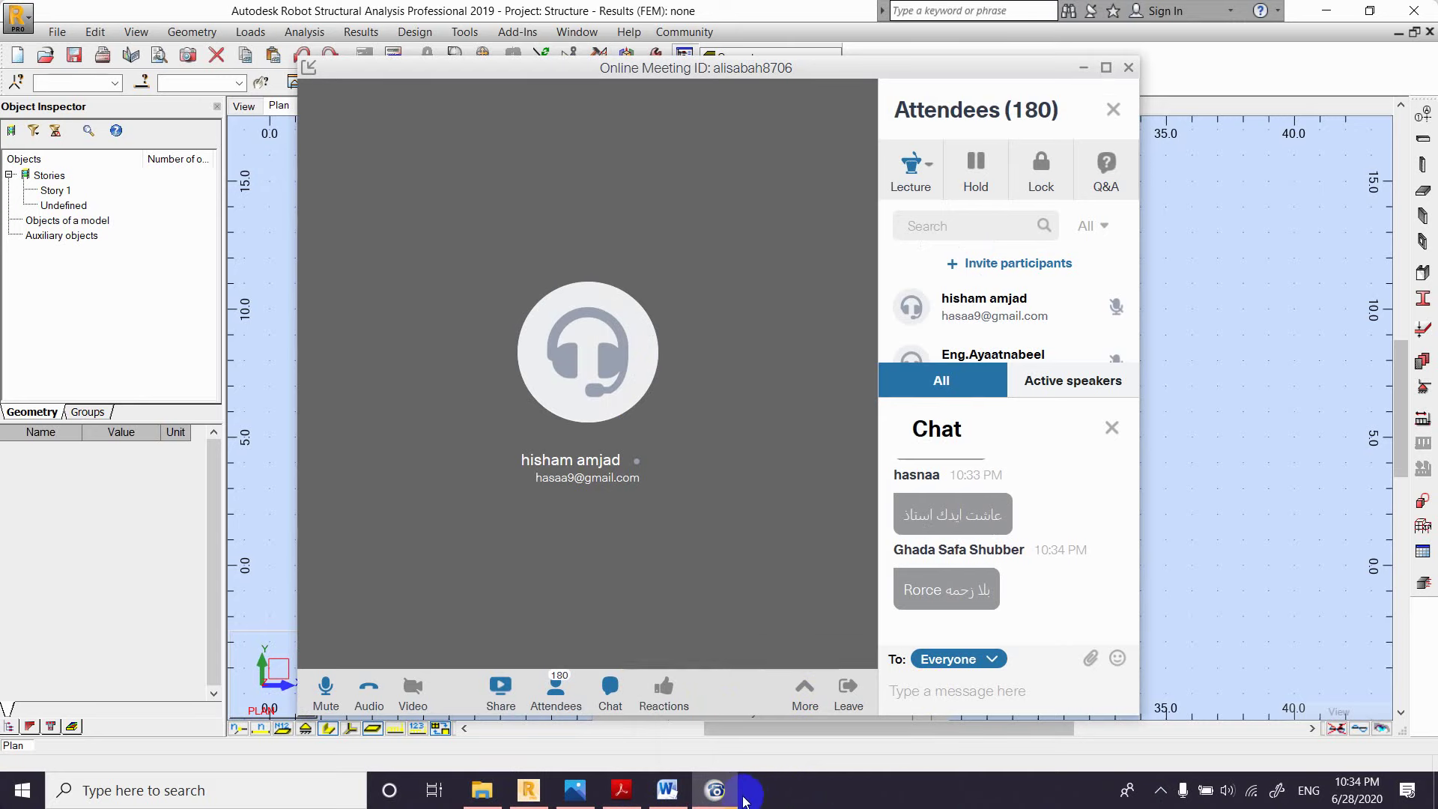
left_click(529, 790)
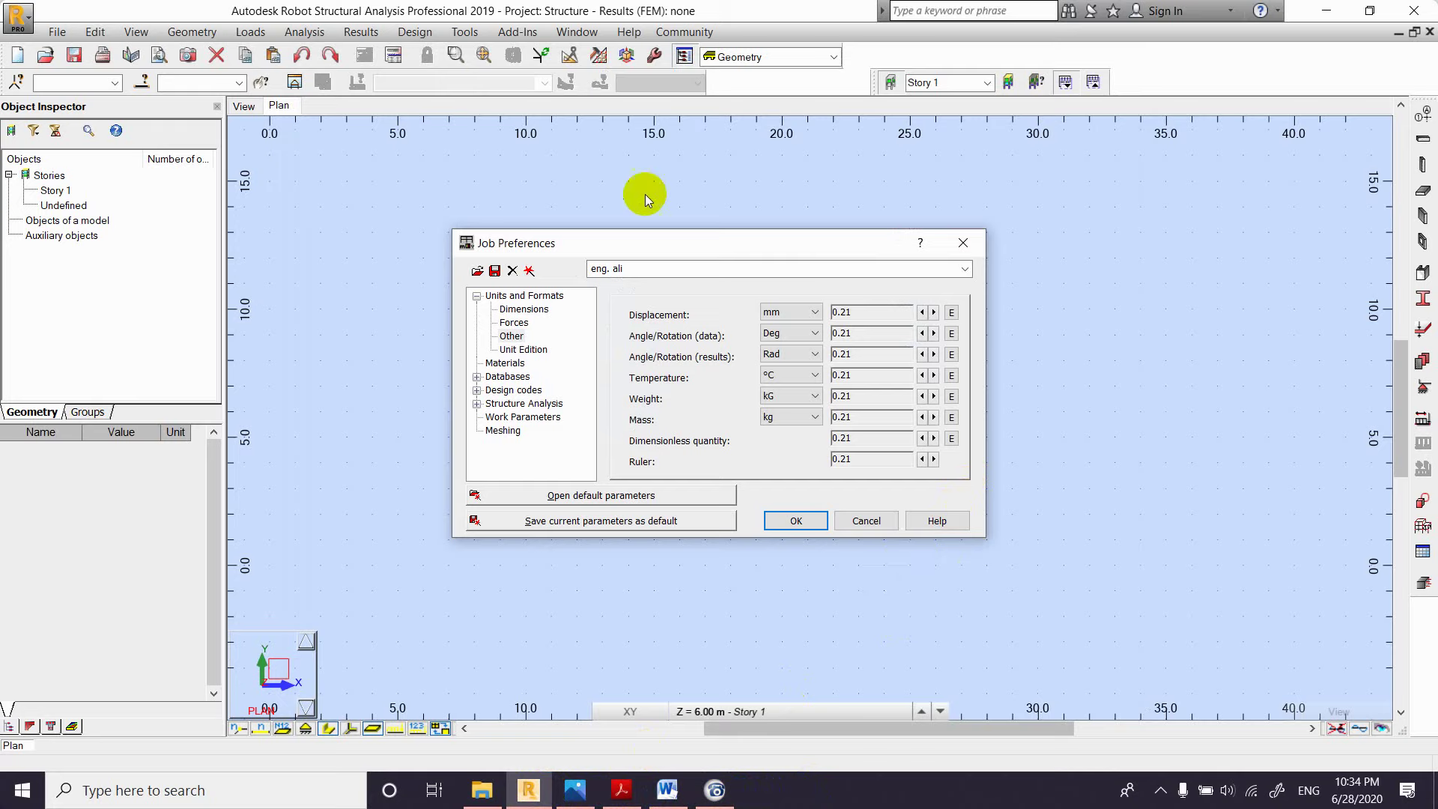
Step: Open the Materials preferences, choose the British material set from the available standards, and examine its concrete grades
left_click(523, 350)
left_click(505, 364)
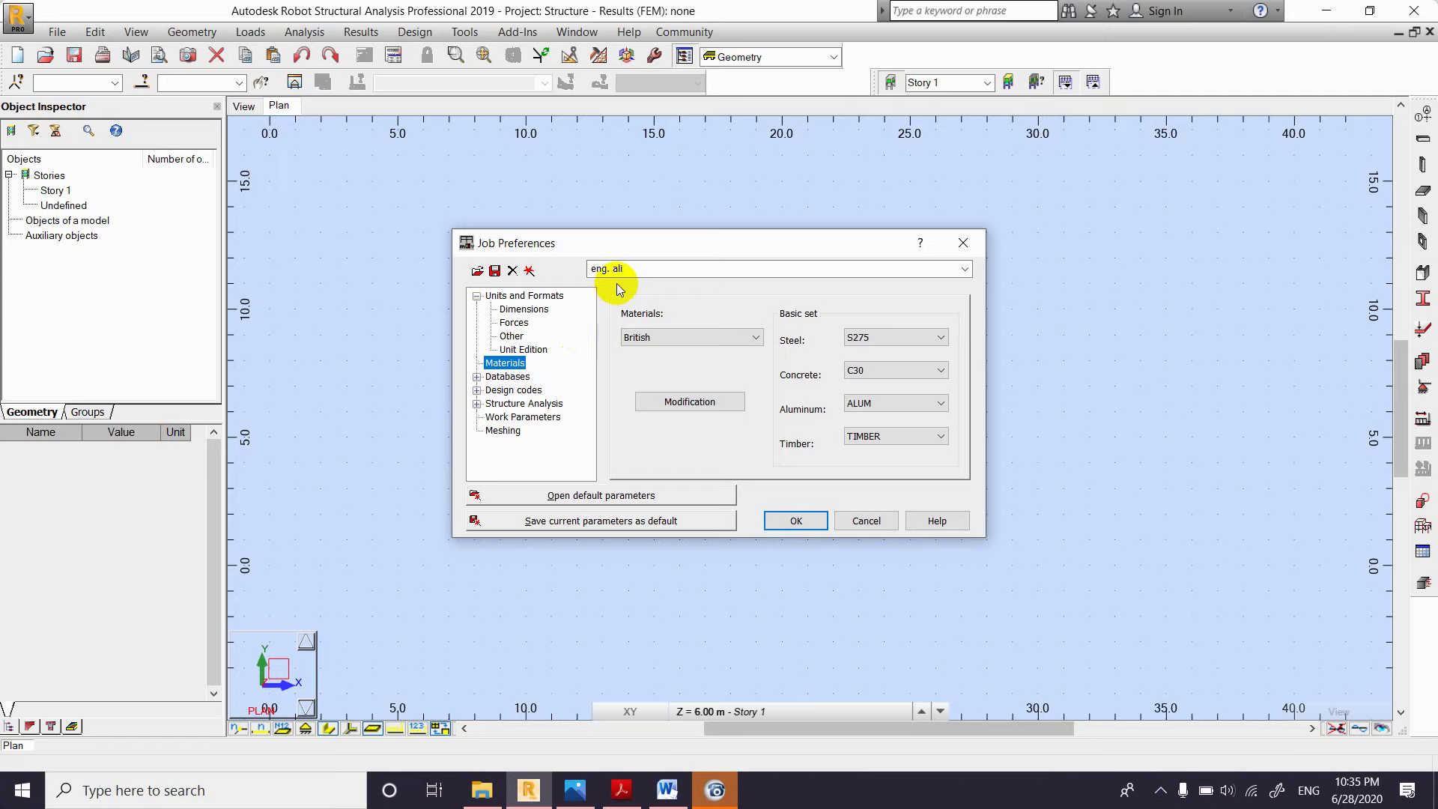
left_click(707, 335)
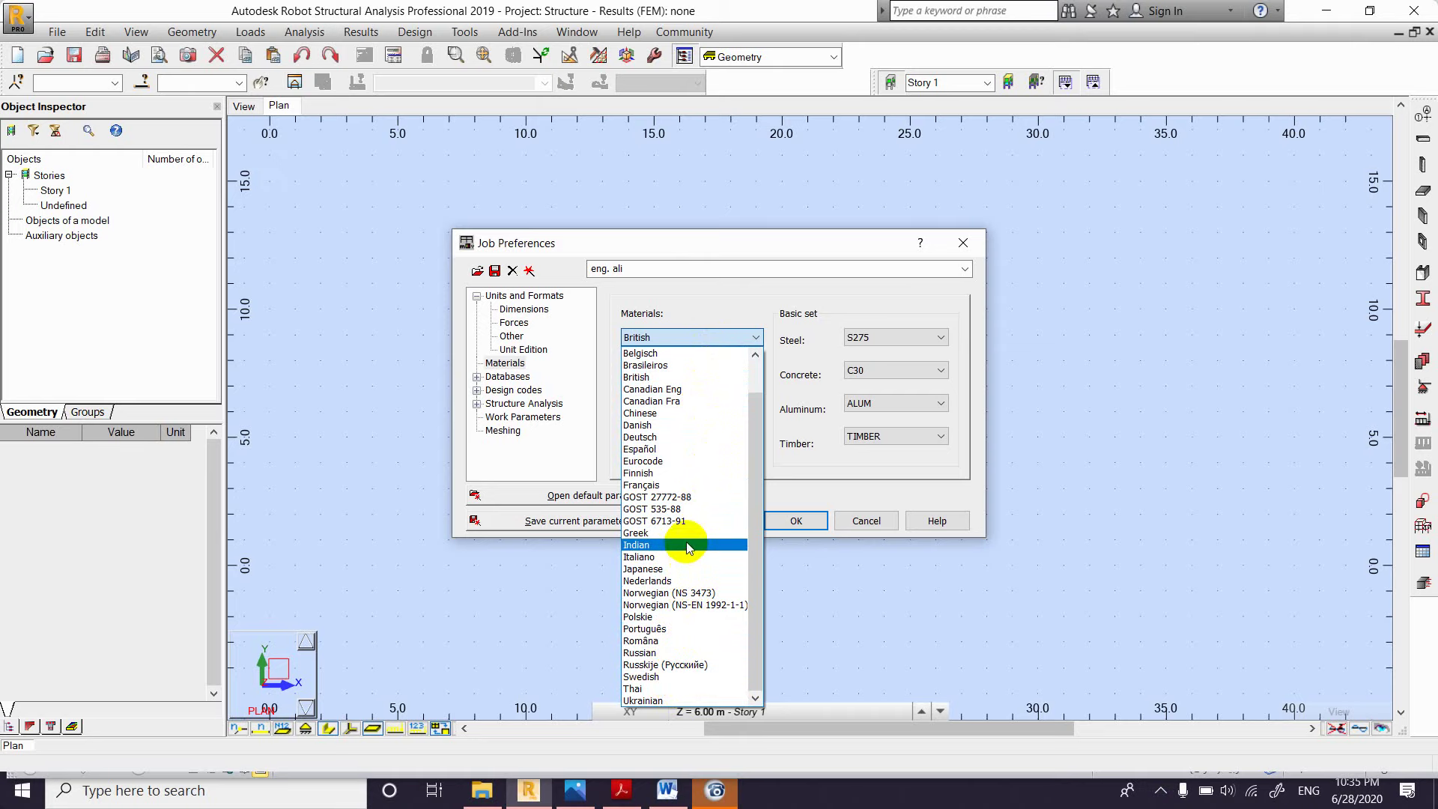
left_click_drag(752, 524, 739, 358)
left_click_drag(757, 450, 761, 513)
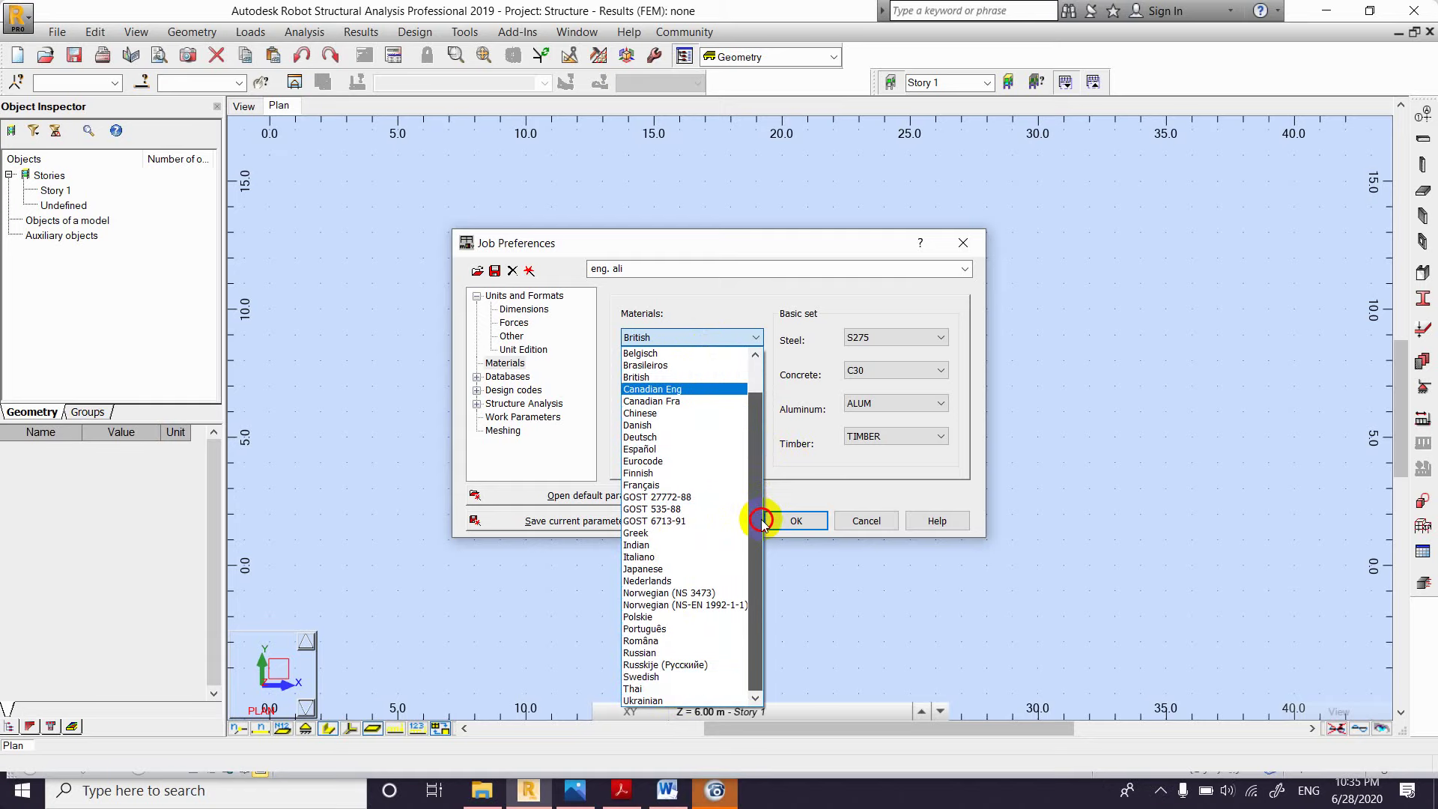
left_click_drag(762, 520, 755, 402)
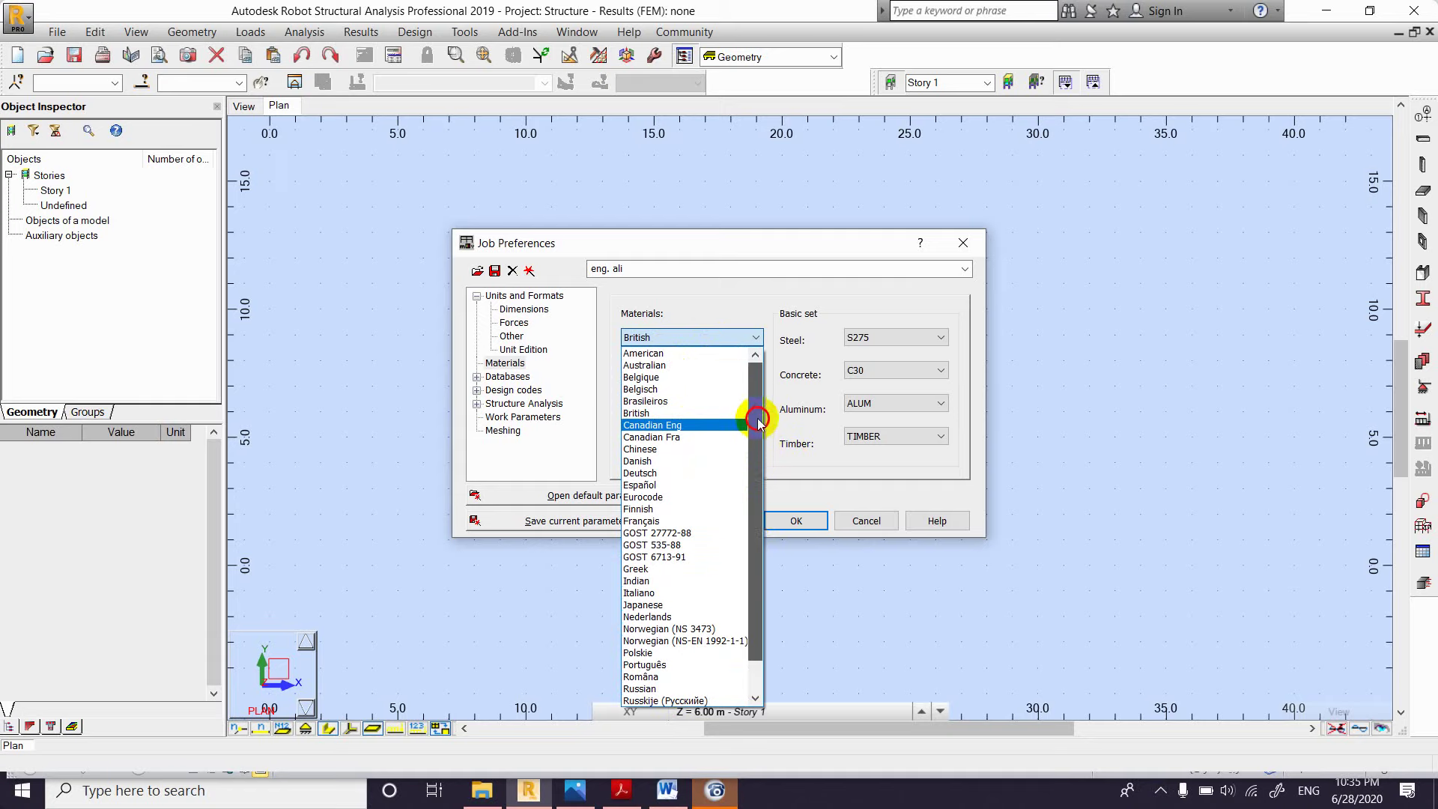
left_click(695, 412)
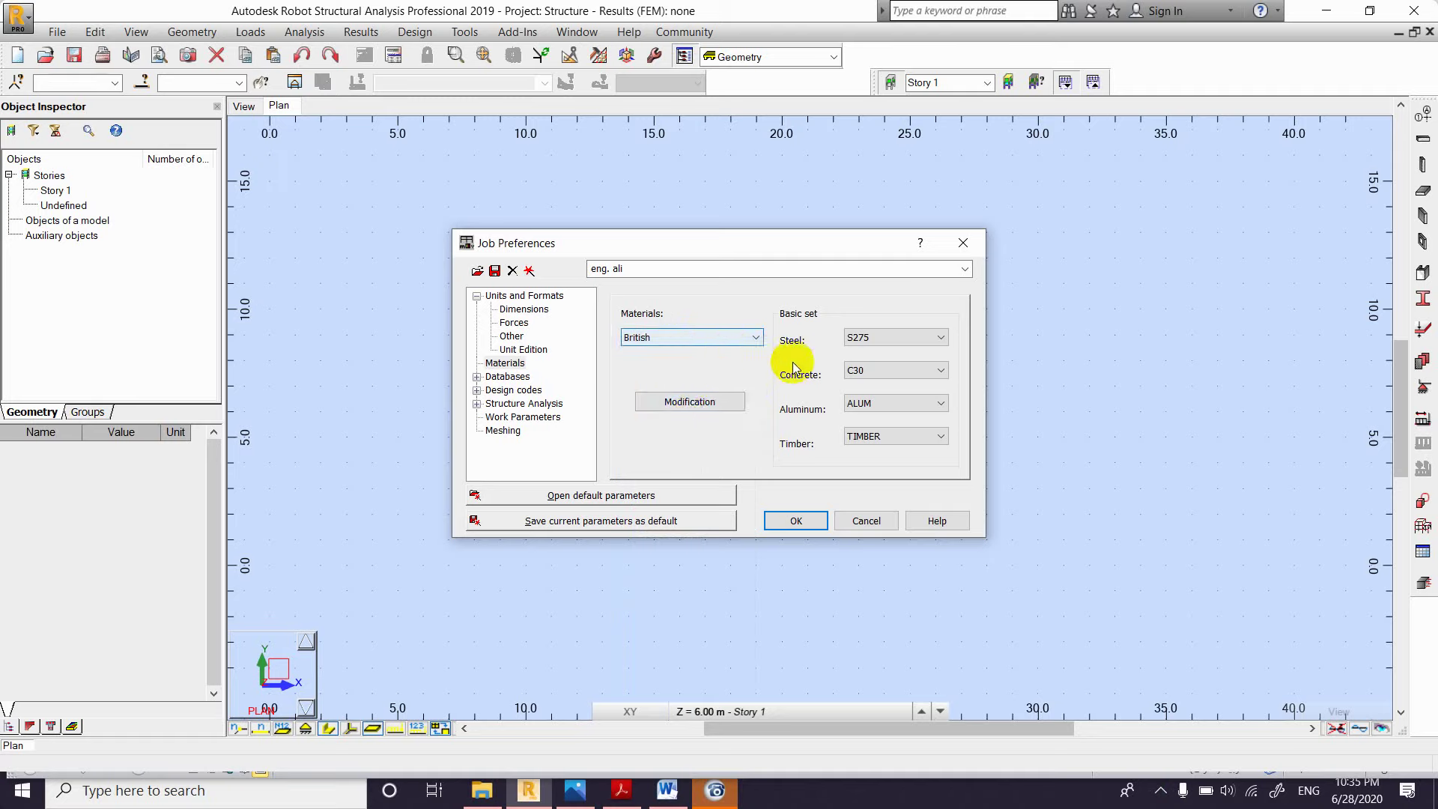
left_click(915, 370)
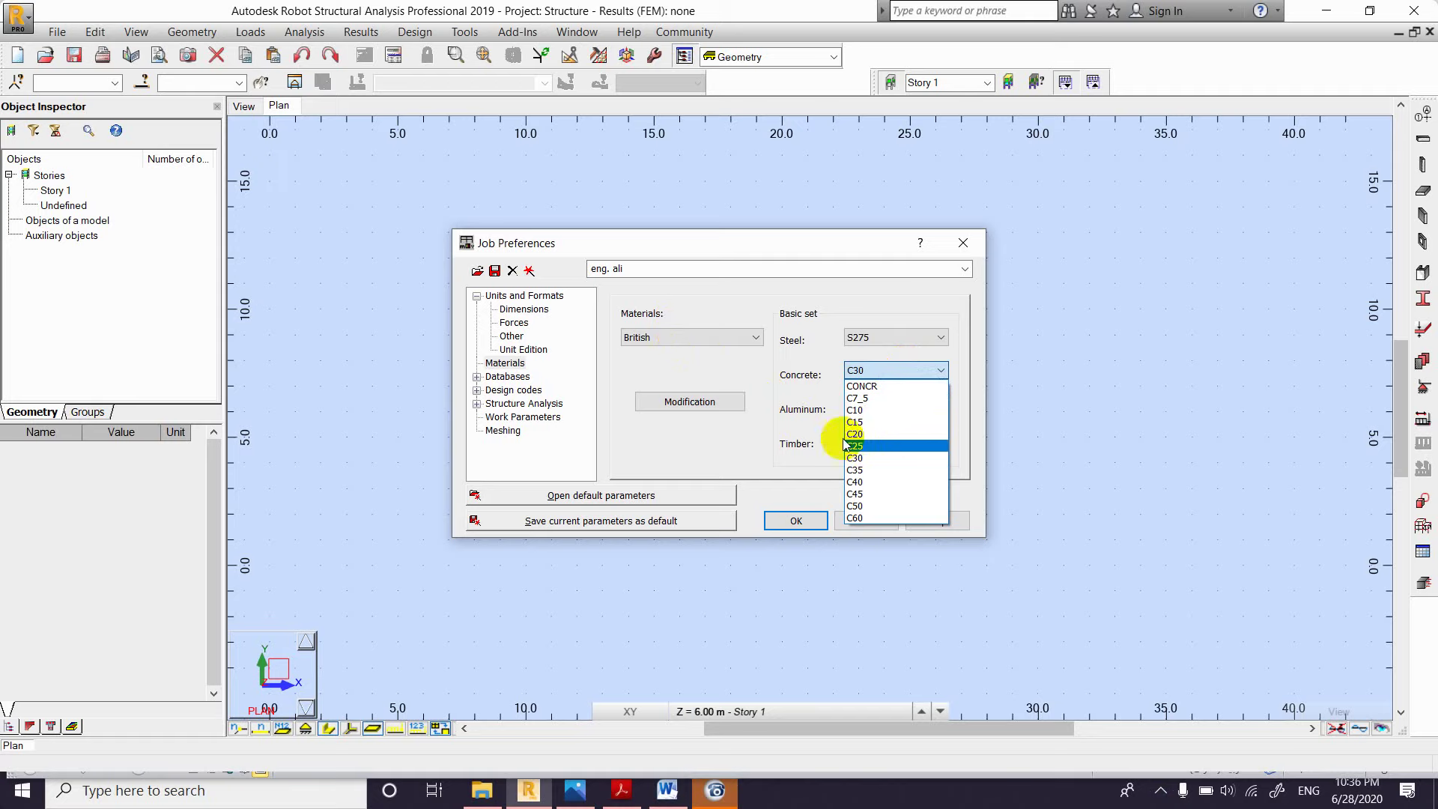
Step: Switch the material set to American and examine the concrete grades it offers
left_click(697, 334)
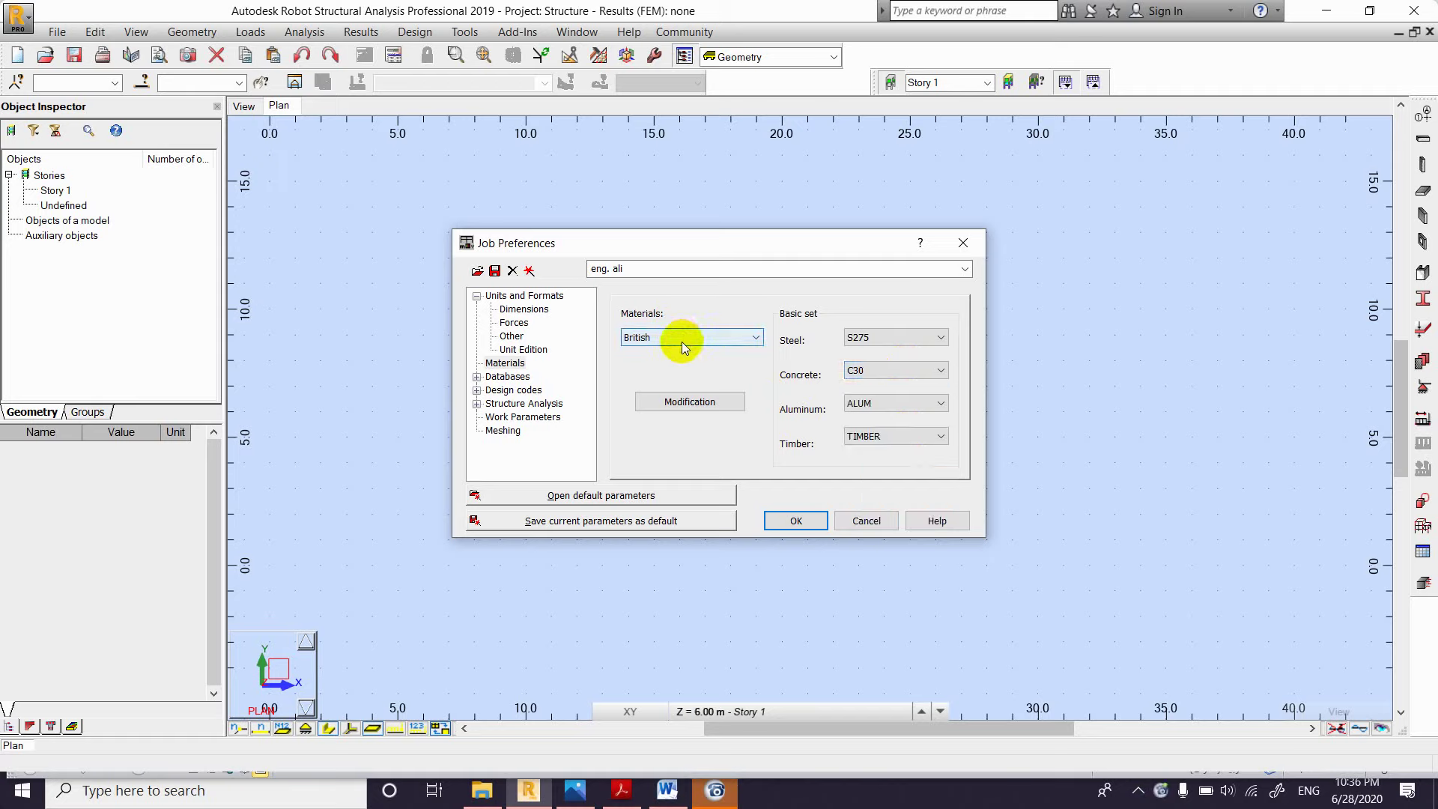
left_click(675, 342)
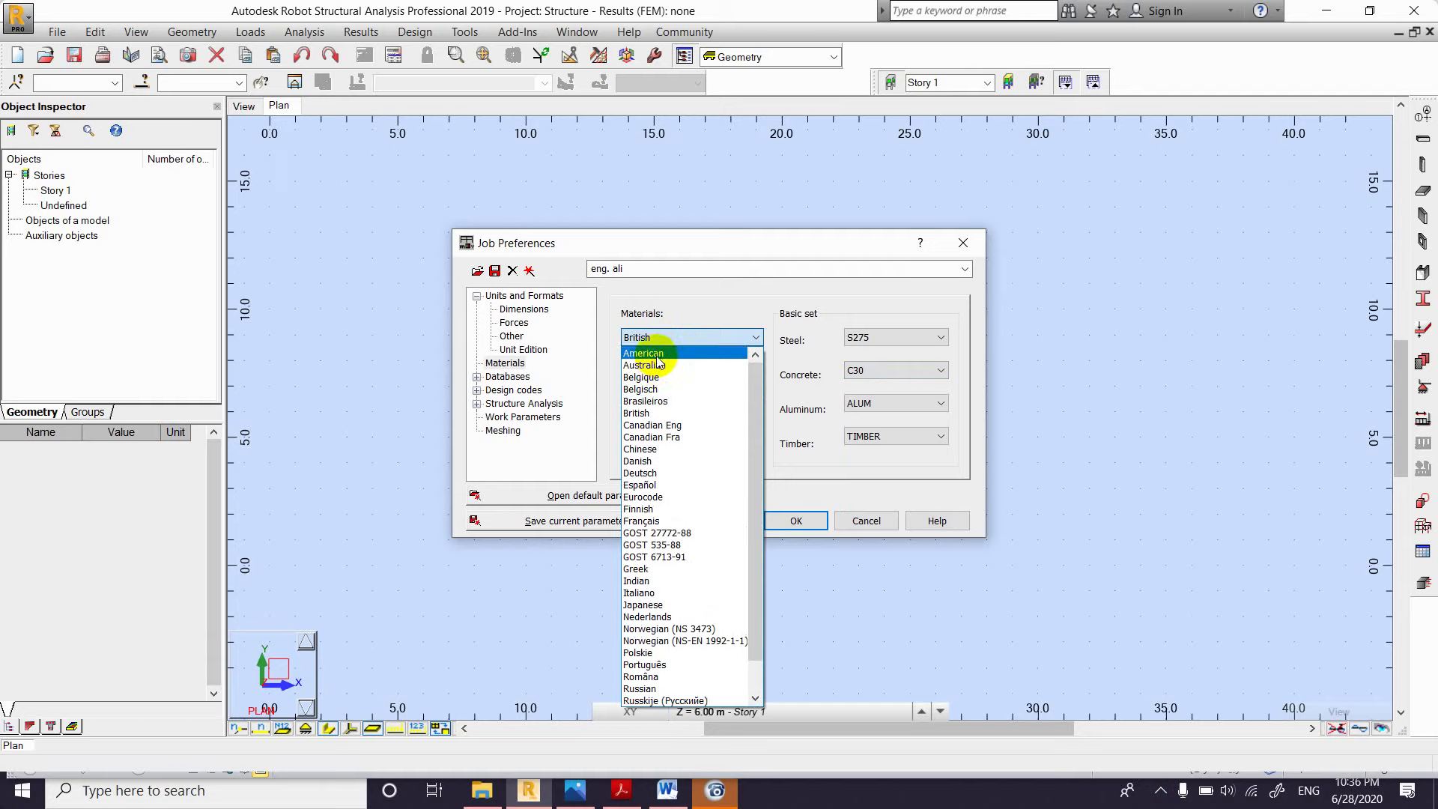
left_click(658, 353)
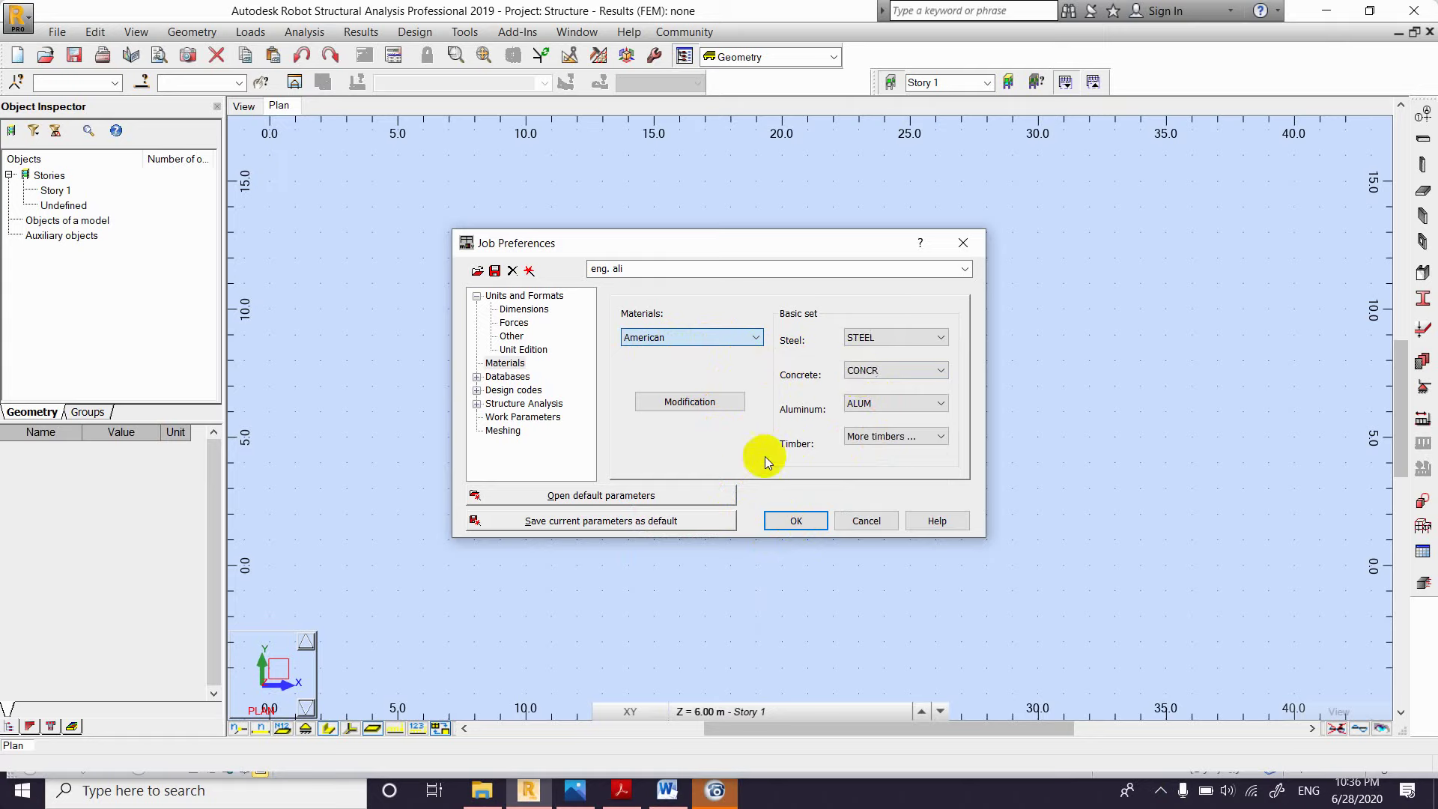
left_click(901, 366)
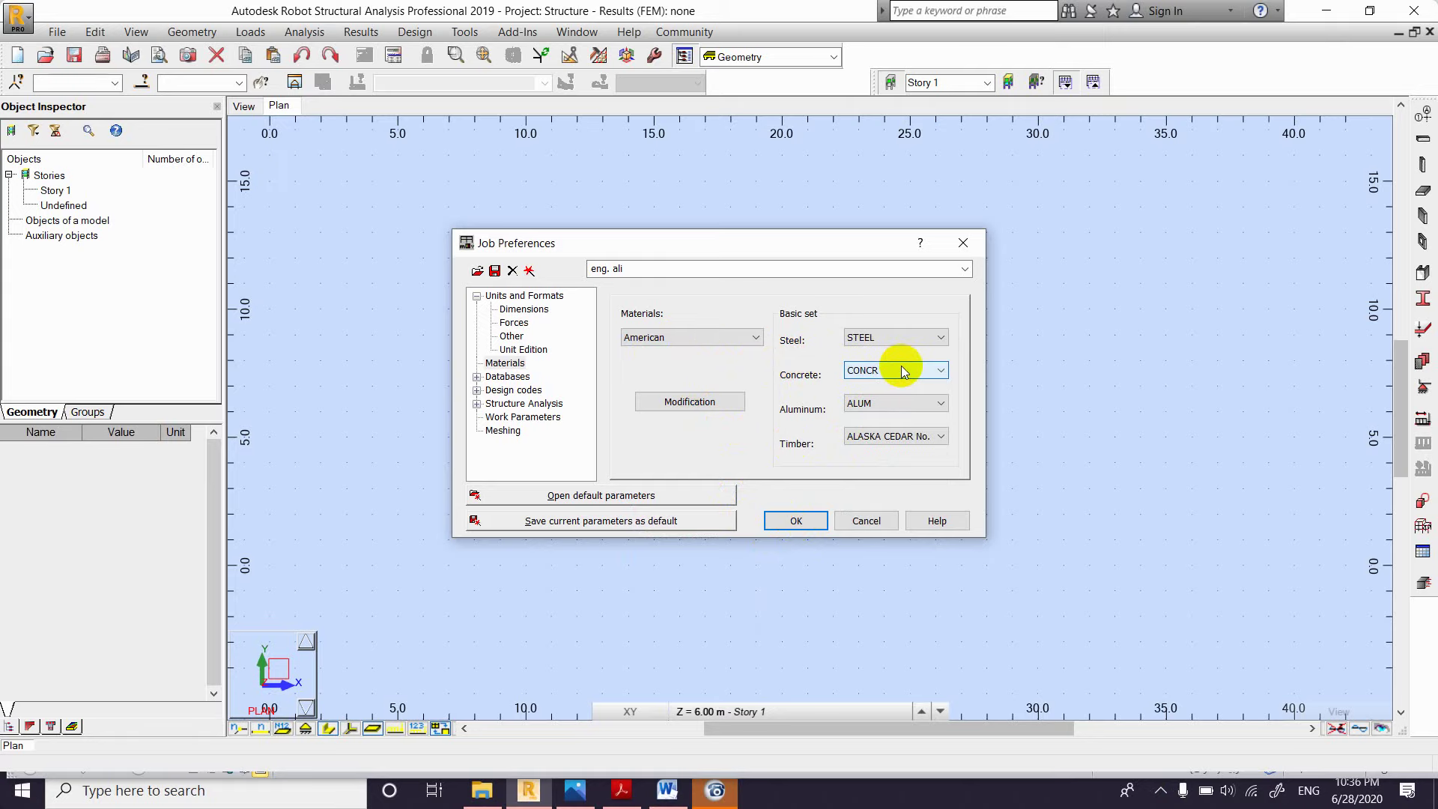
left_click(901, 366)
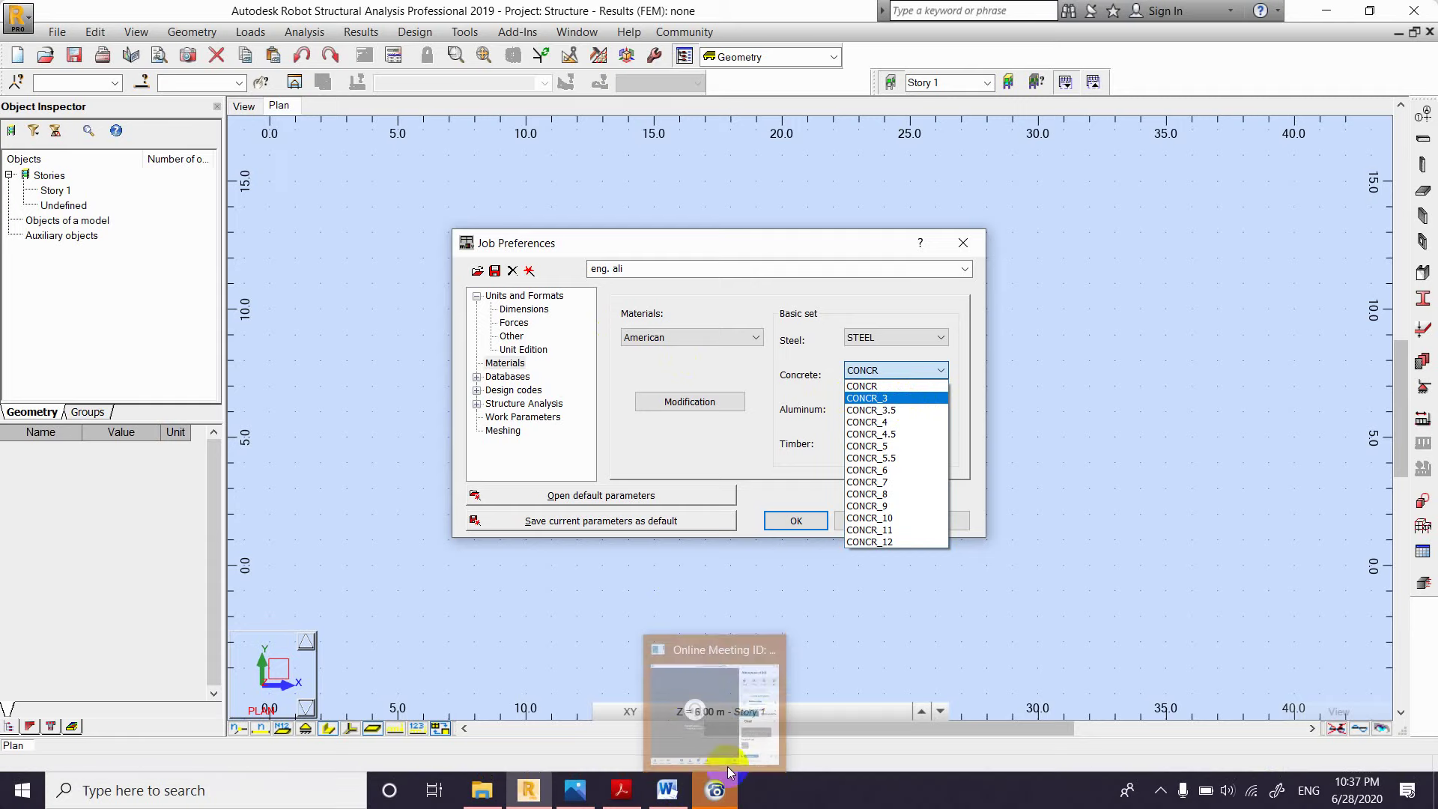
Step: Close the open list, read the new messages in the online meeting chat, and return to Robot Structural Analysis
left_click(713, 331)
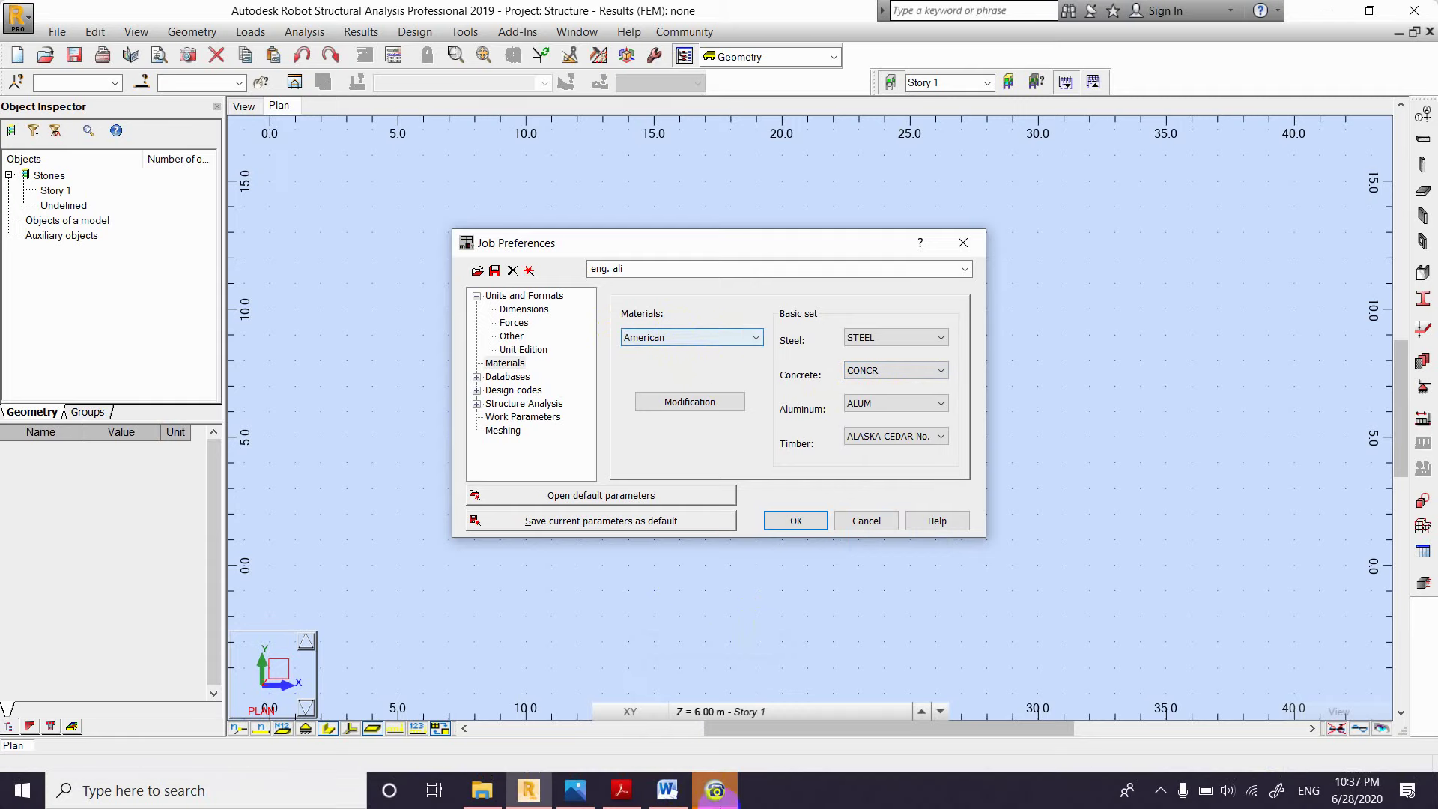
left_click(716, 790)
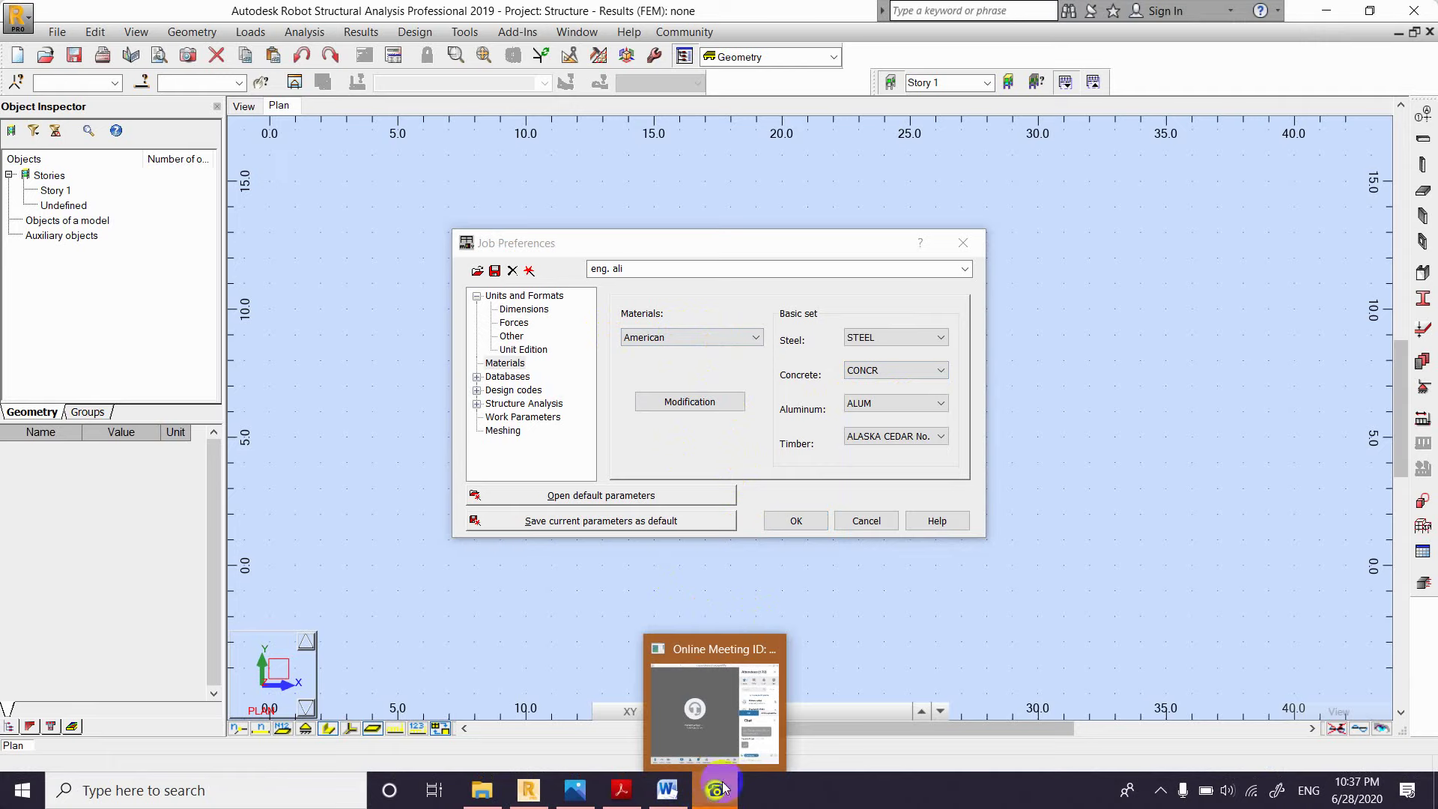
left_click(739, 800)
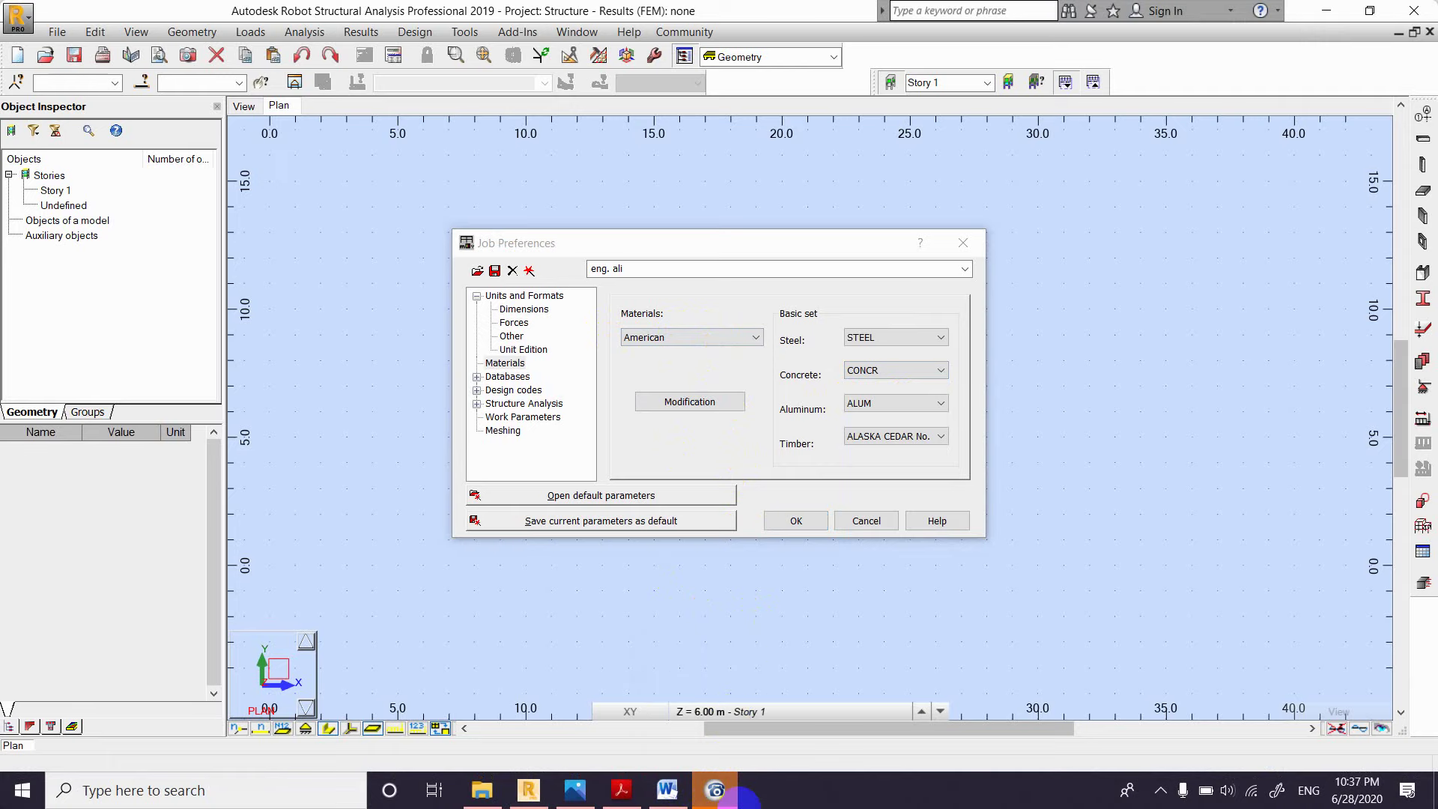
mouse_move(731, 793)
left_click(753, 718)
left_click(716, 790)
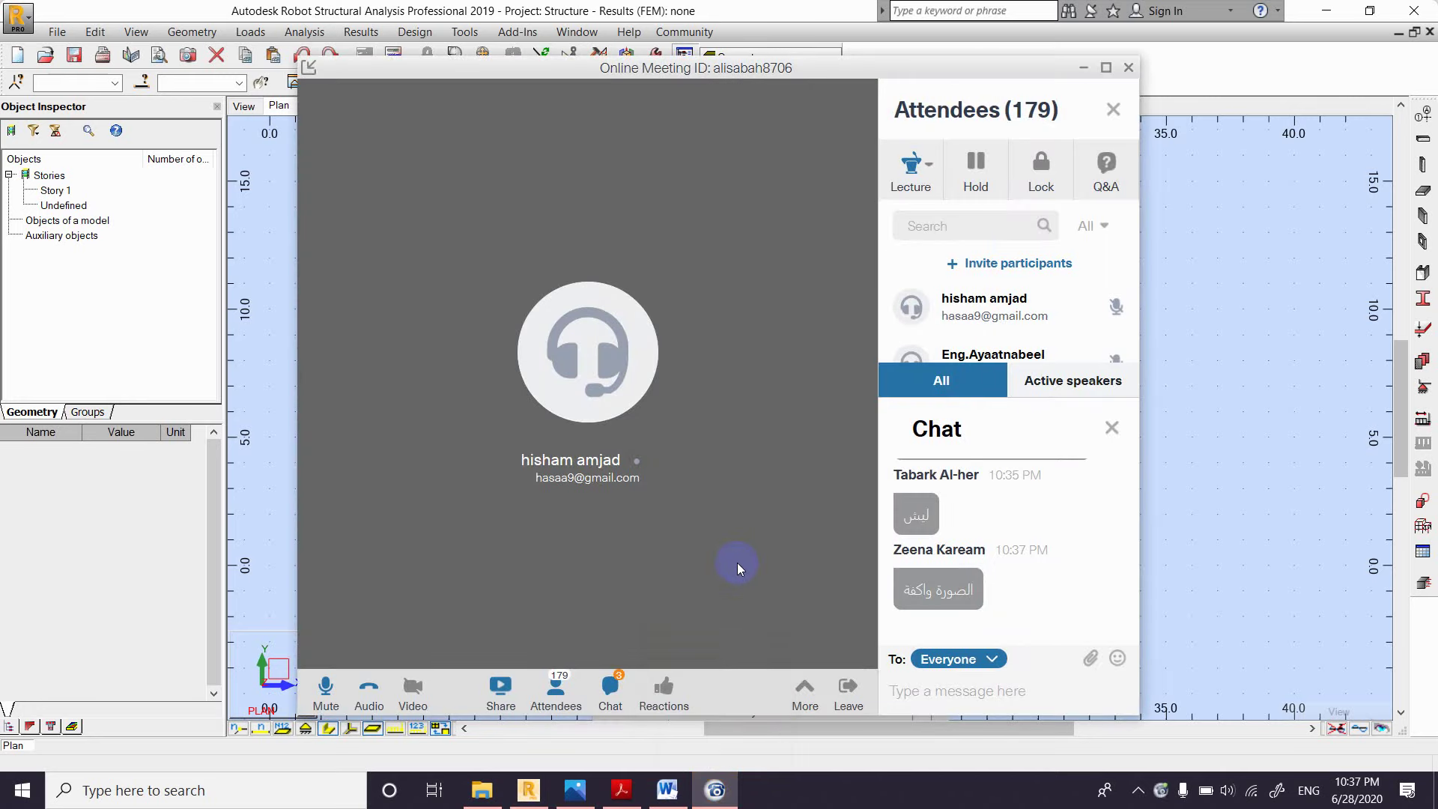
left_click(716, 799)
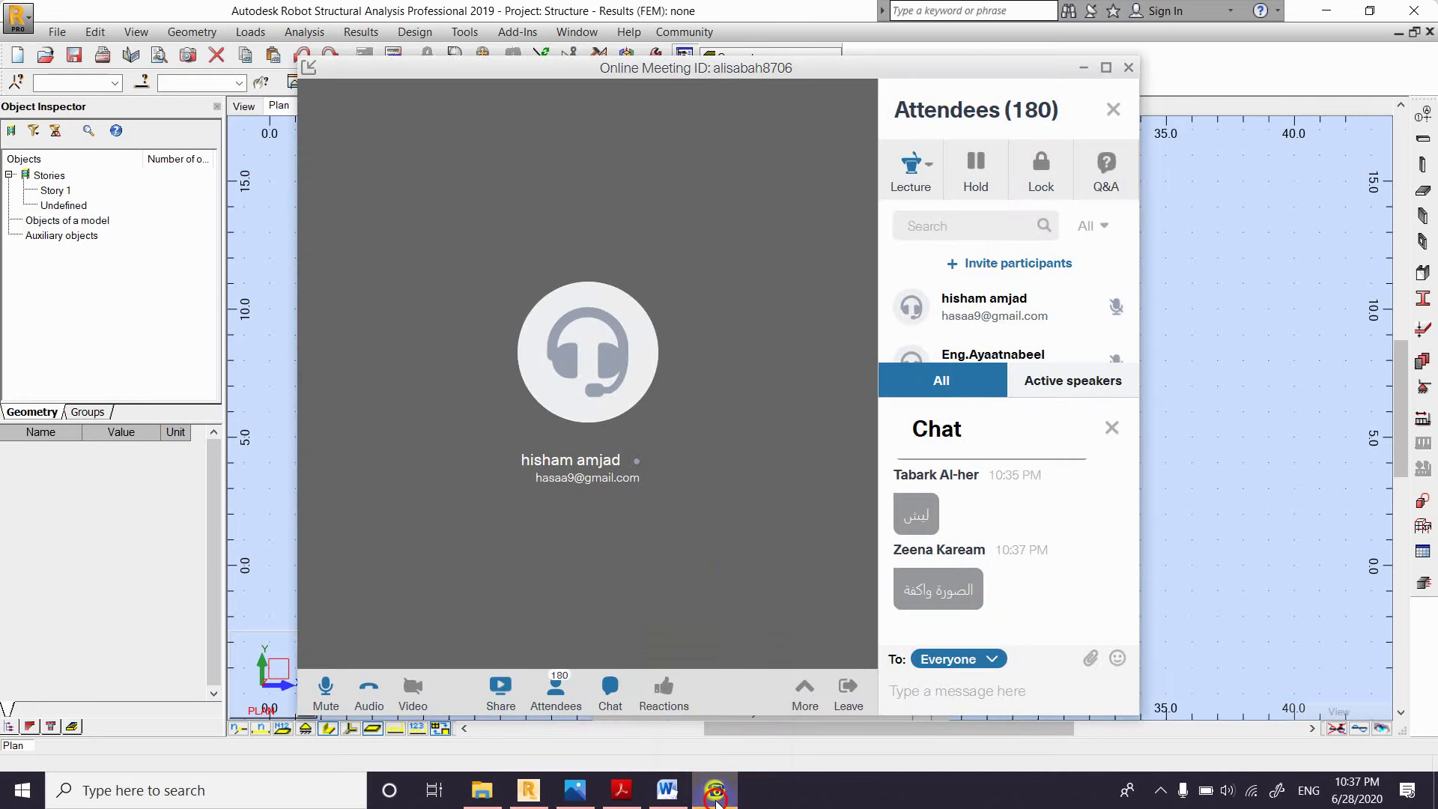
left_click(528, 790)
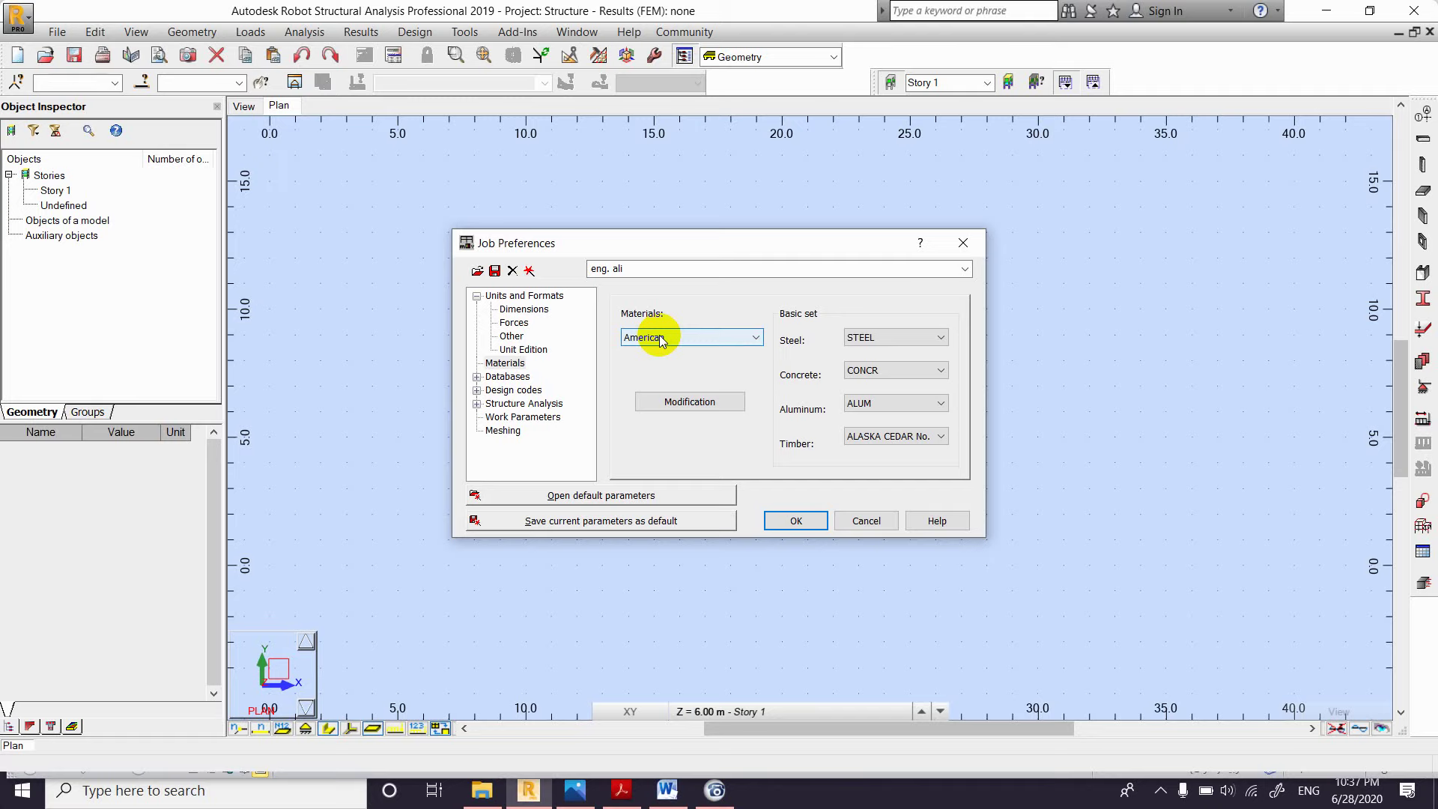
Step: Set the material set back to British and review the steel, concrete, aluminum and timber choices of its basic set
left_click(660, 339)
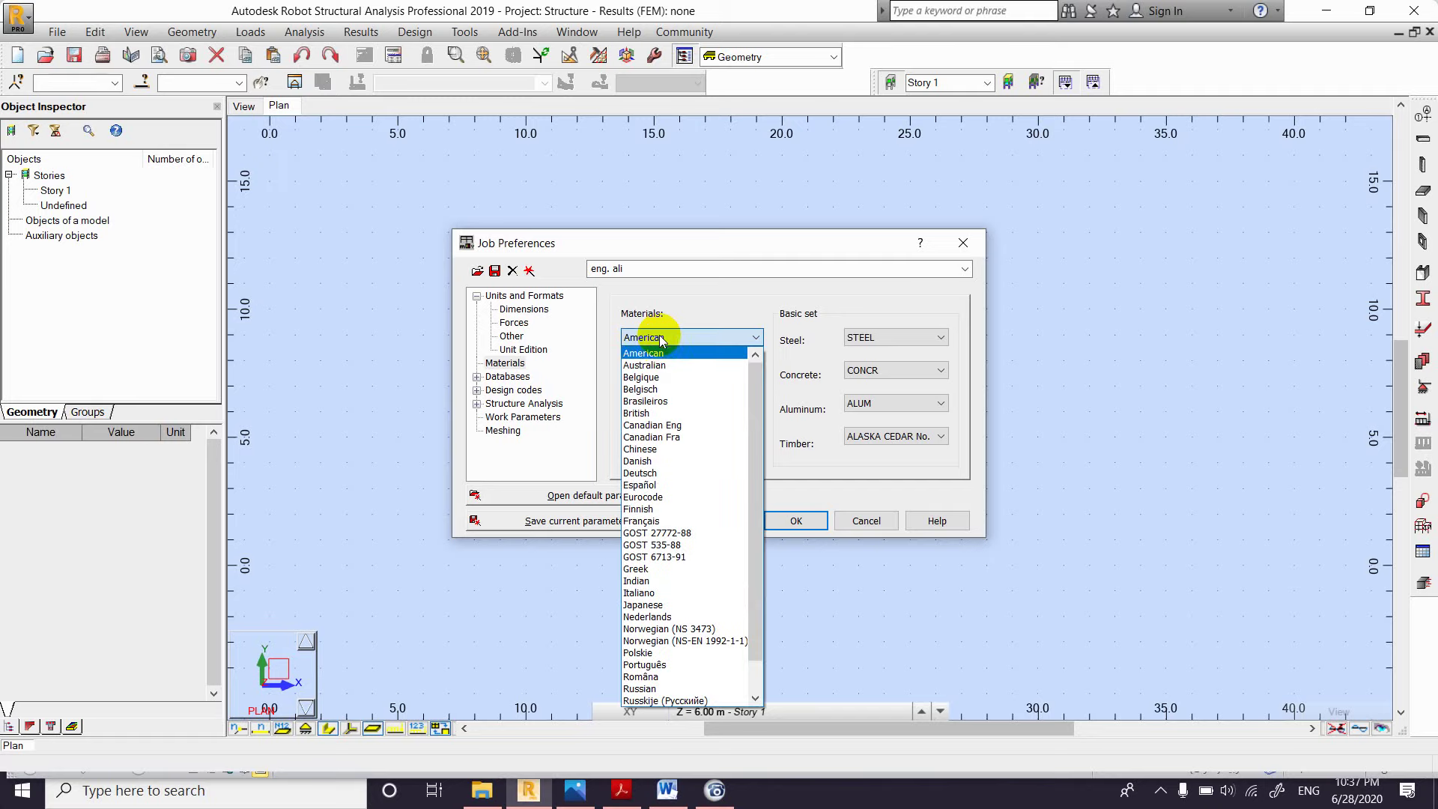
left_click(652, 412)
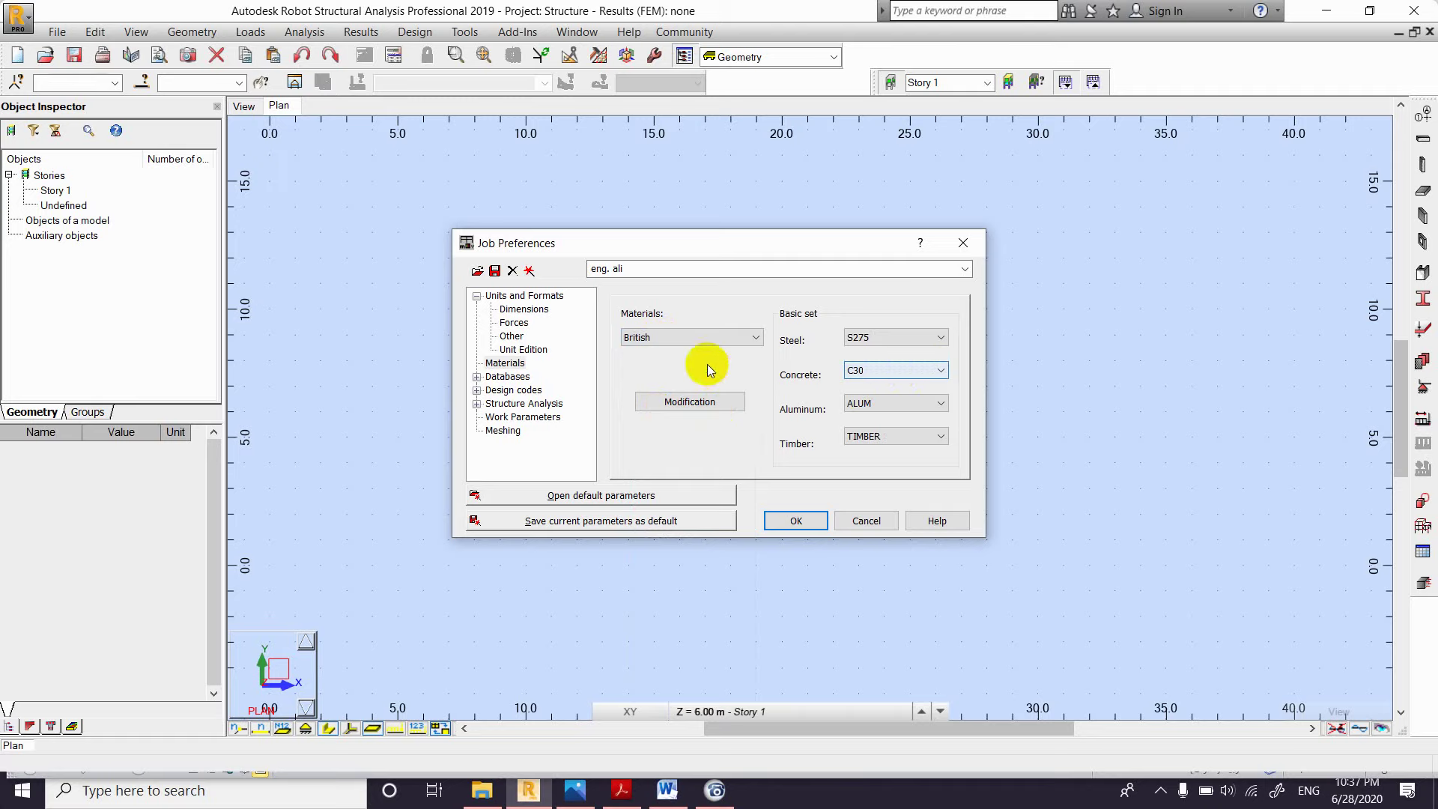
left_click(910, 340)
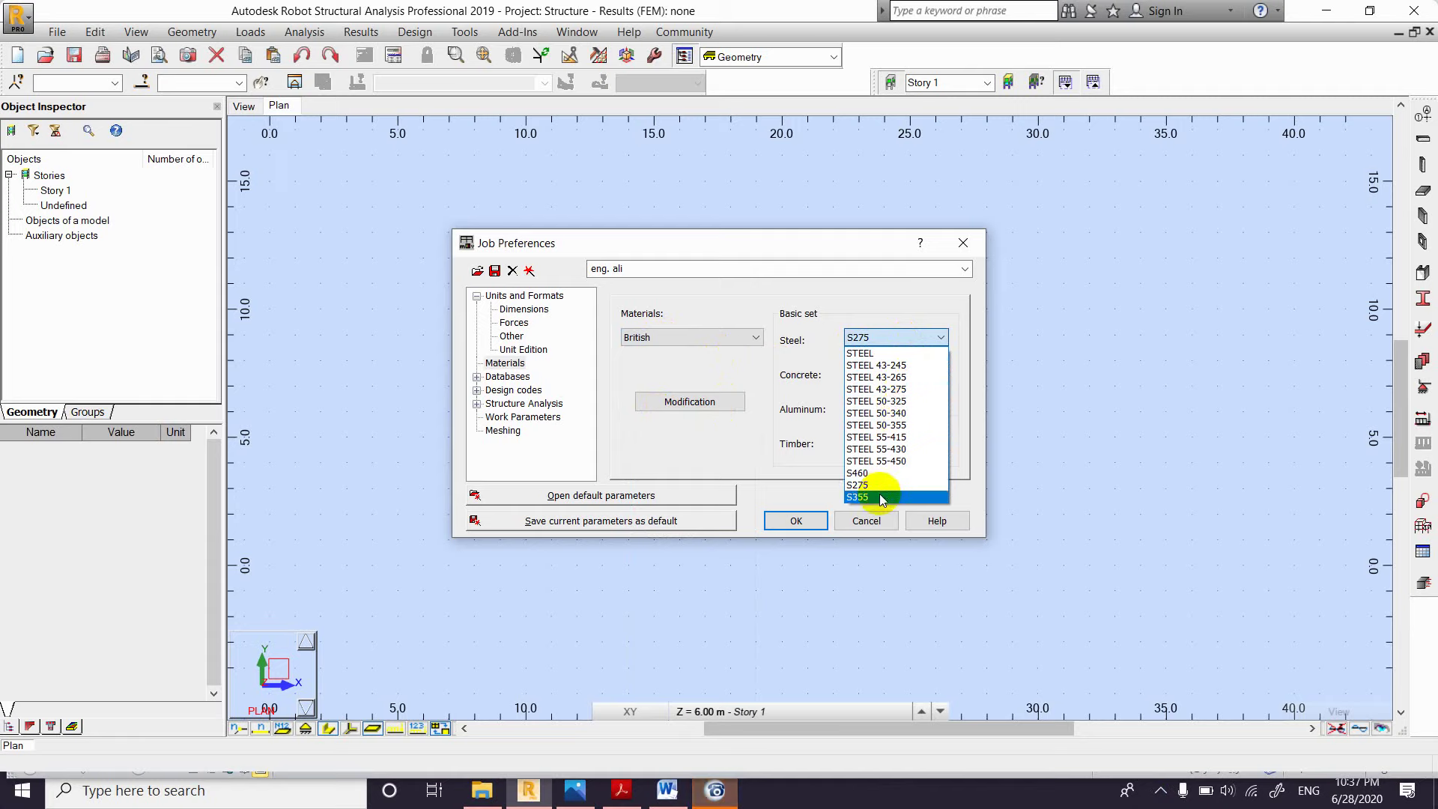
left_click(910, 337)
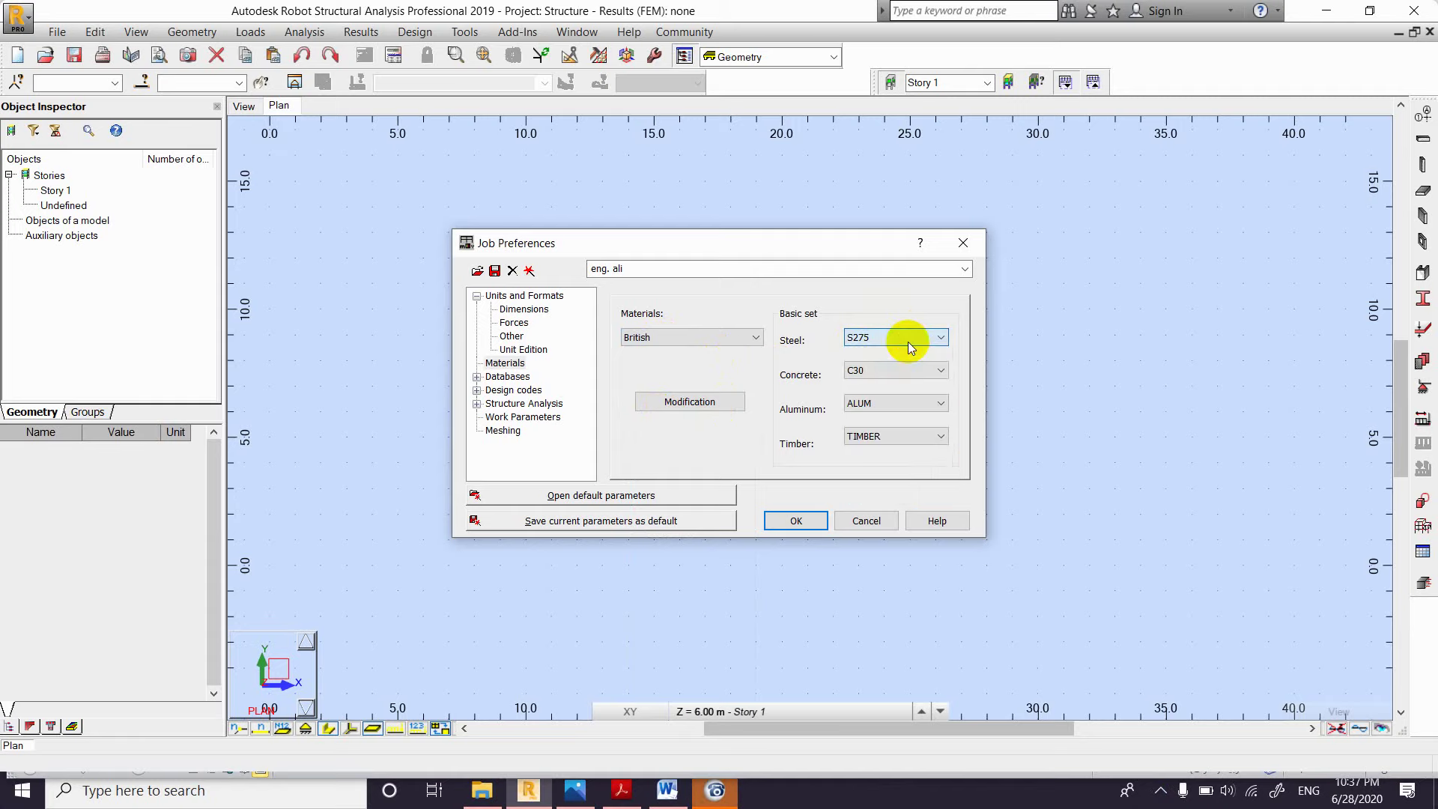
left_click(886, 372)
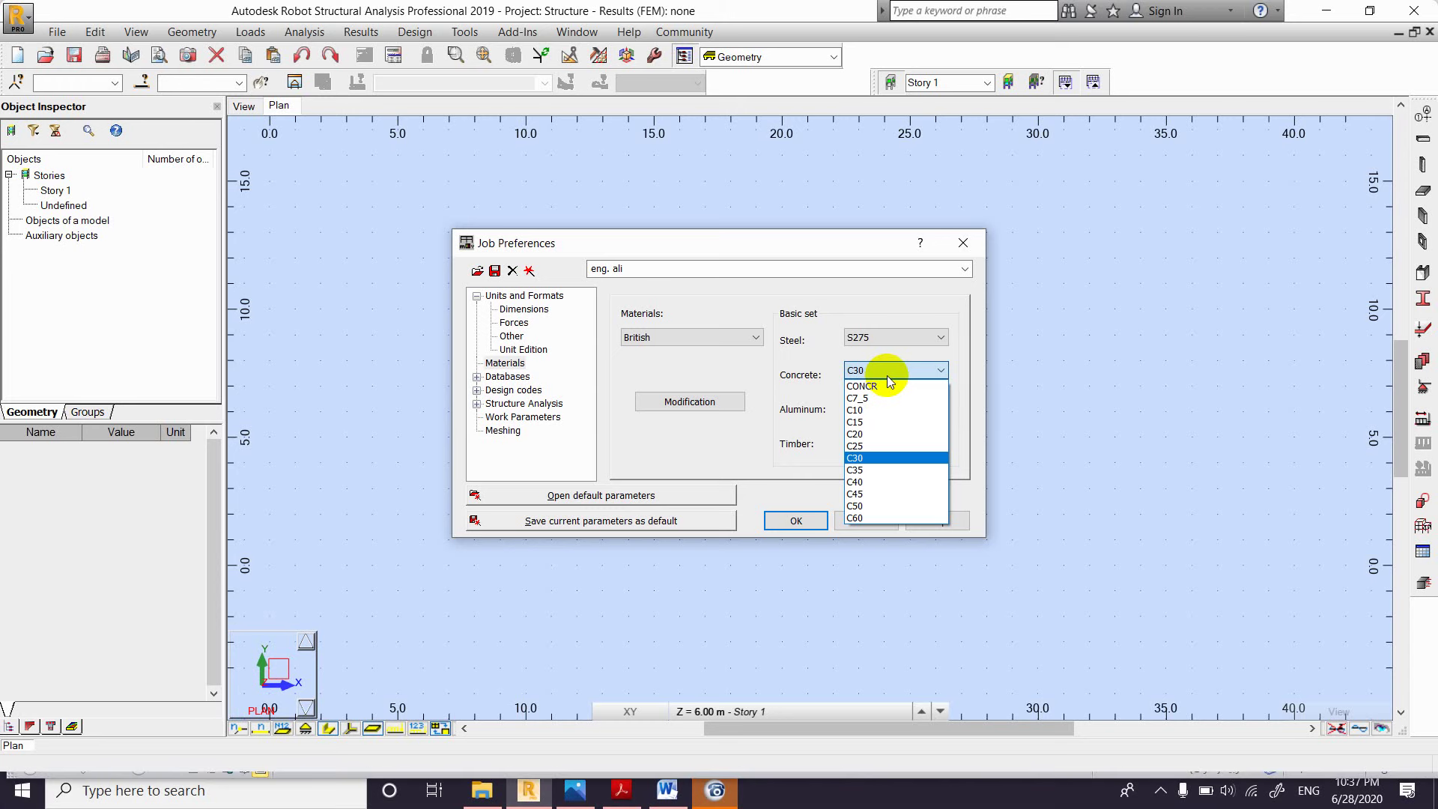
left_click(888, 375)
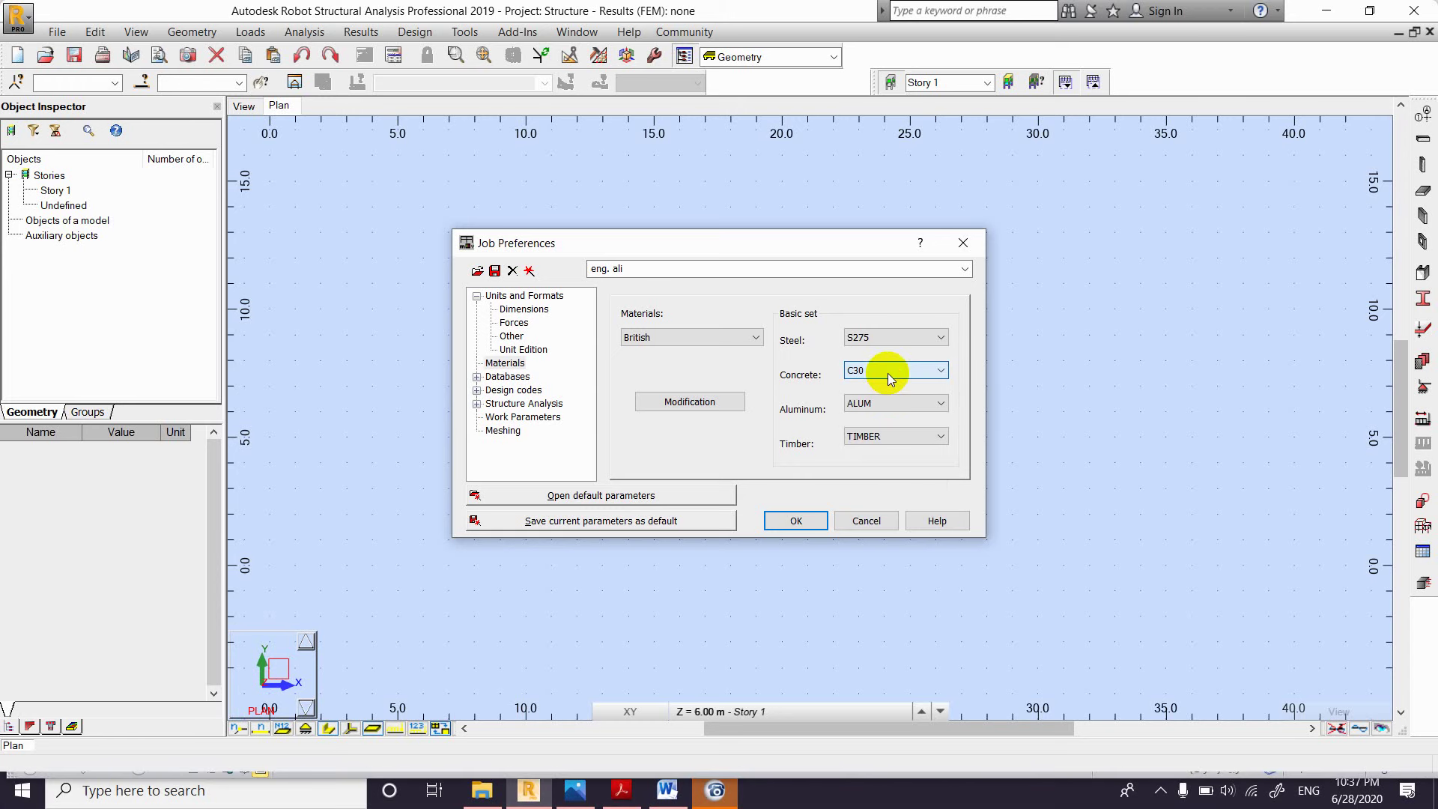
left_click(896, 404)
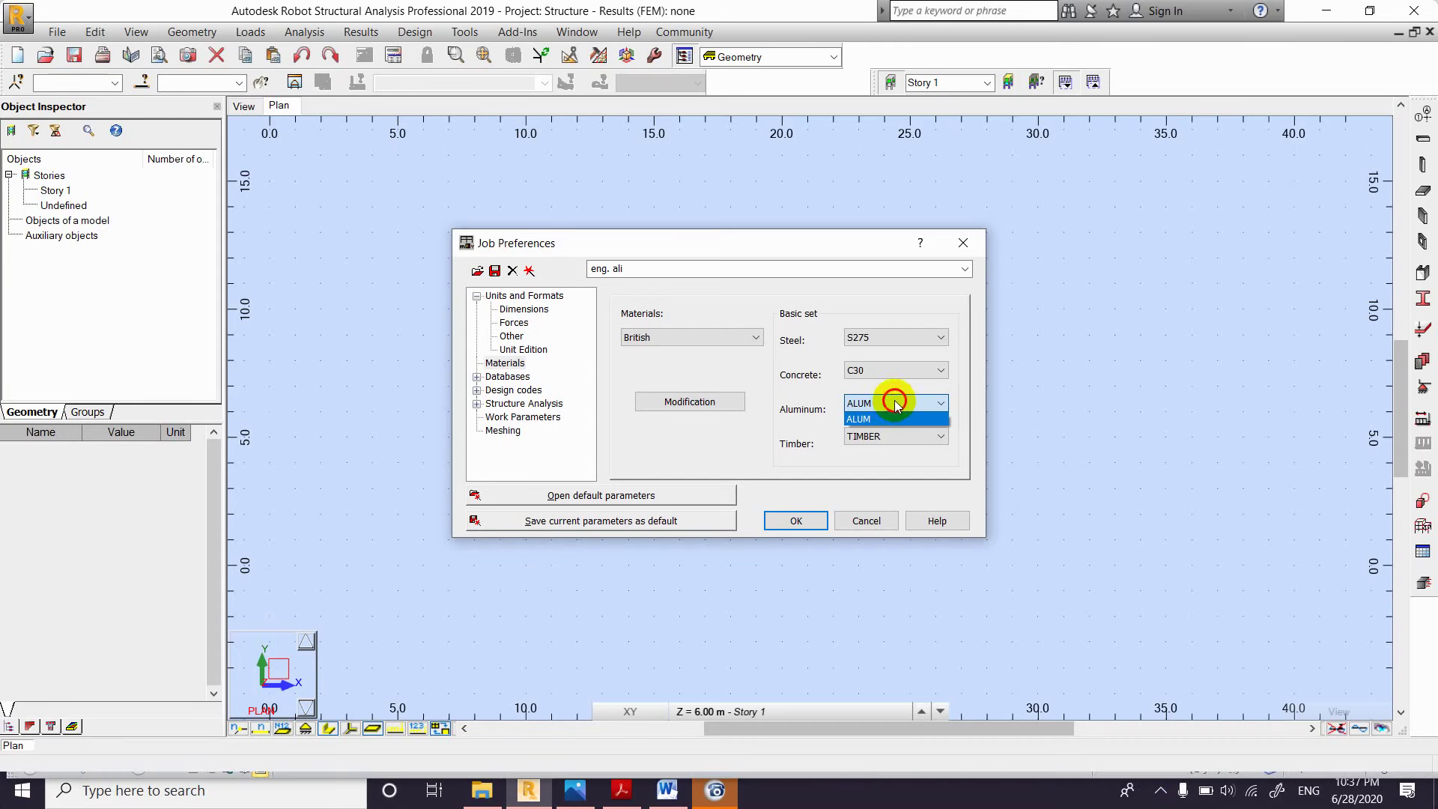
left_click(892, 419)
left_click(884, 444)
left_click(884, 442)
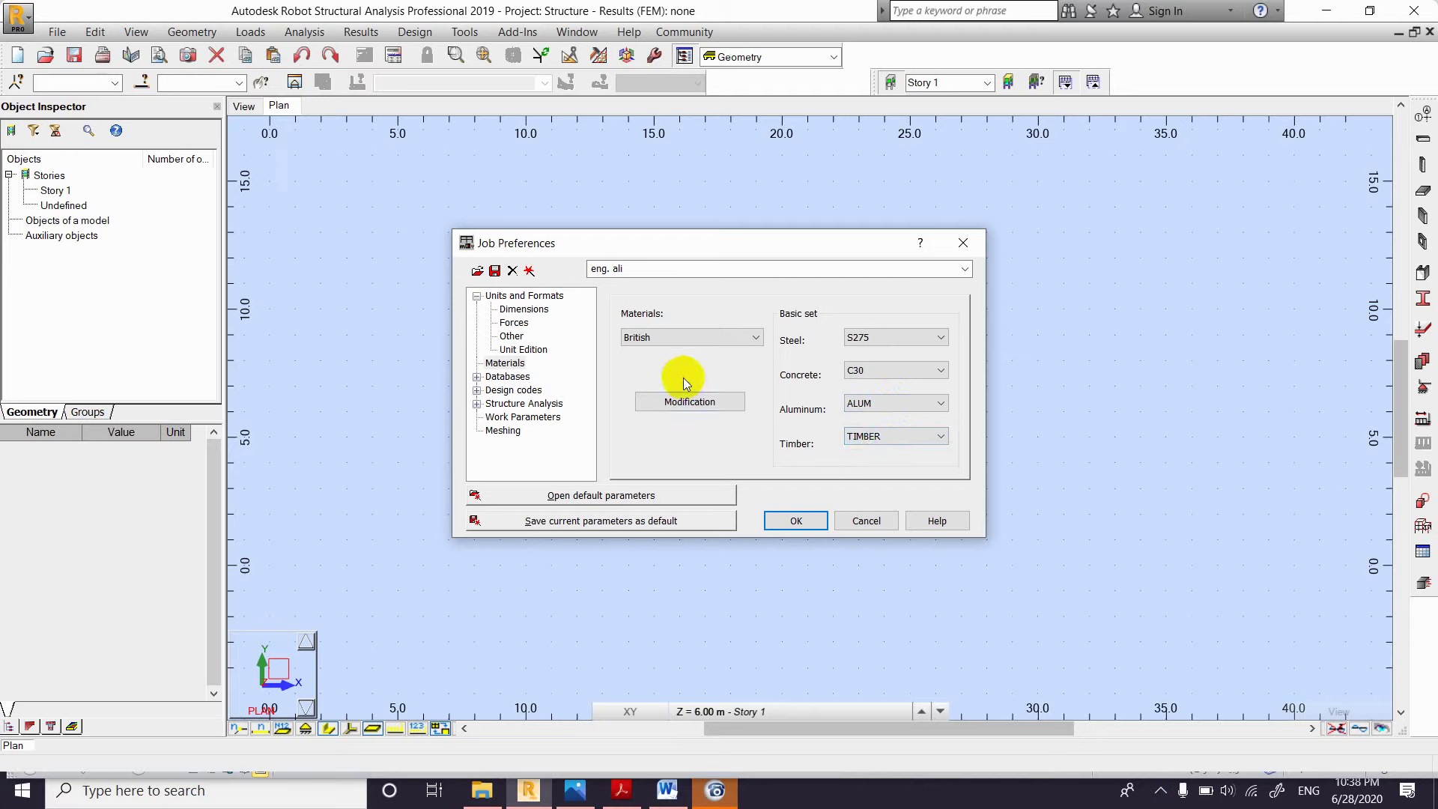
Step: Open the material definitions for modification and examine the Young modulus and Poisson ratio of S275 steel
left_click(699, 403)
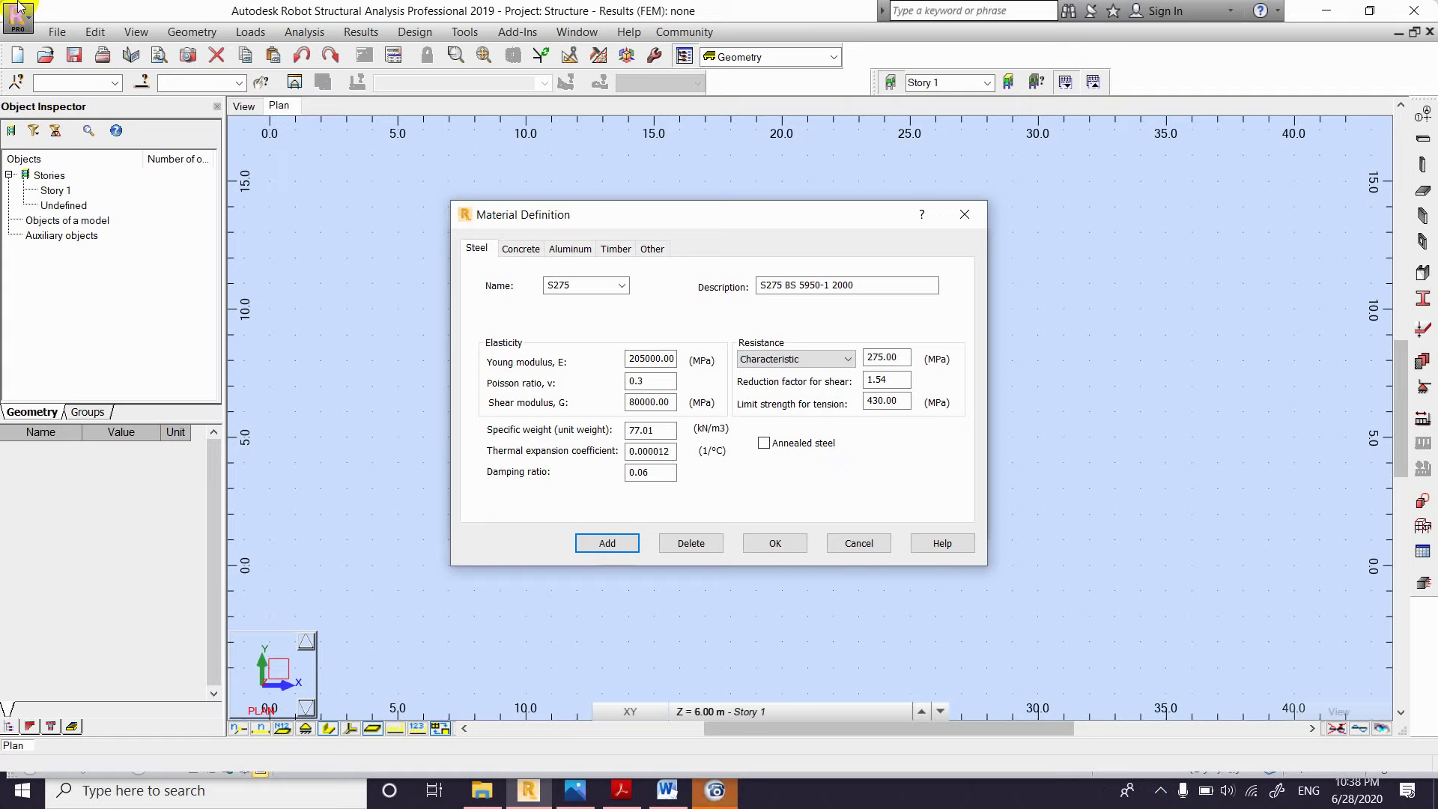
left_click(654, 361)
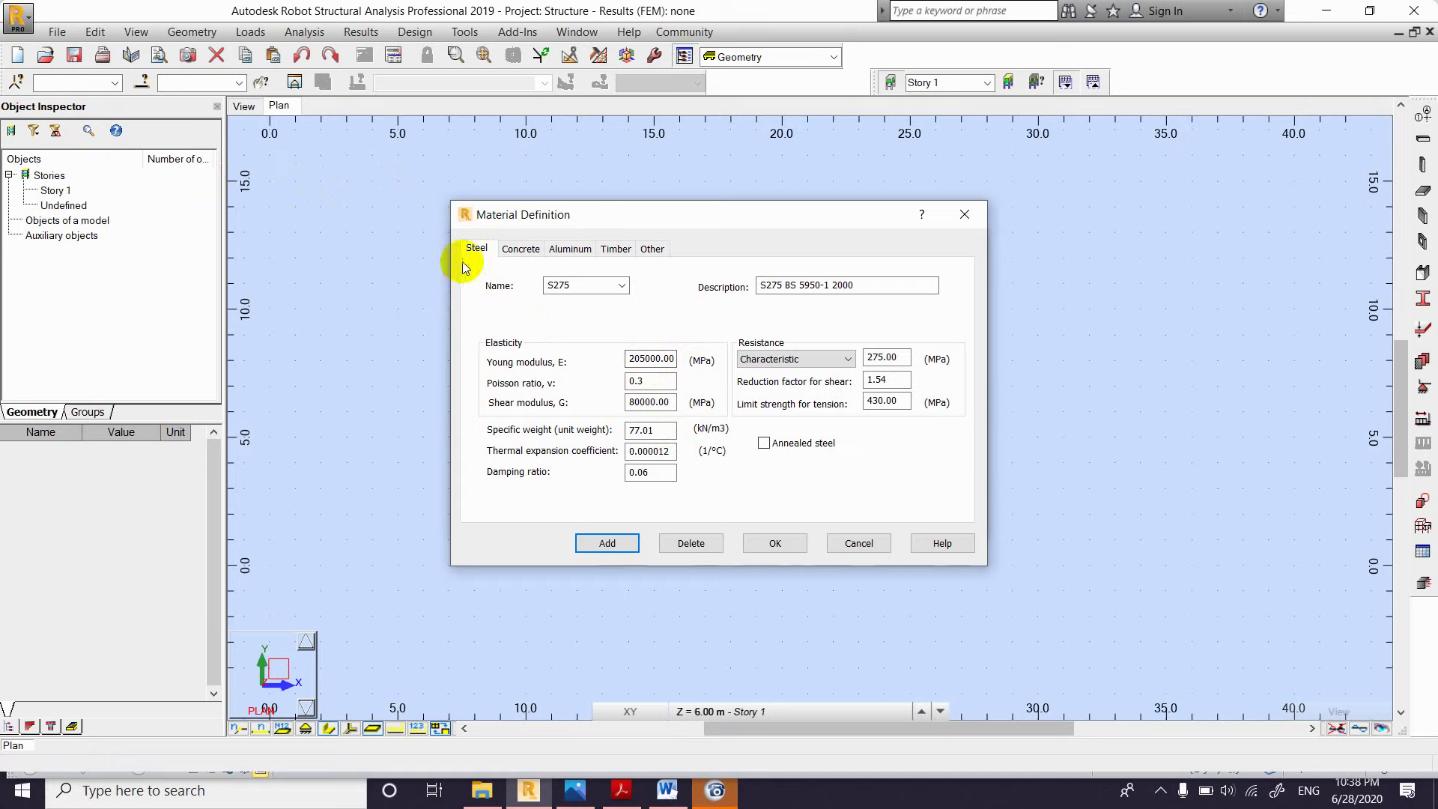
double_click(643, 363)
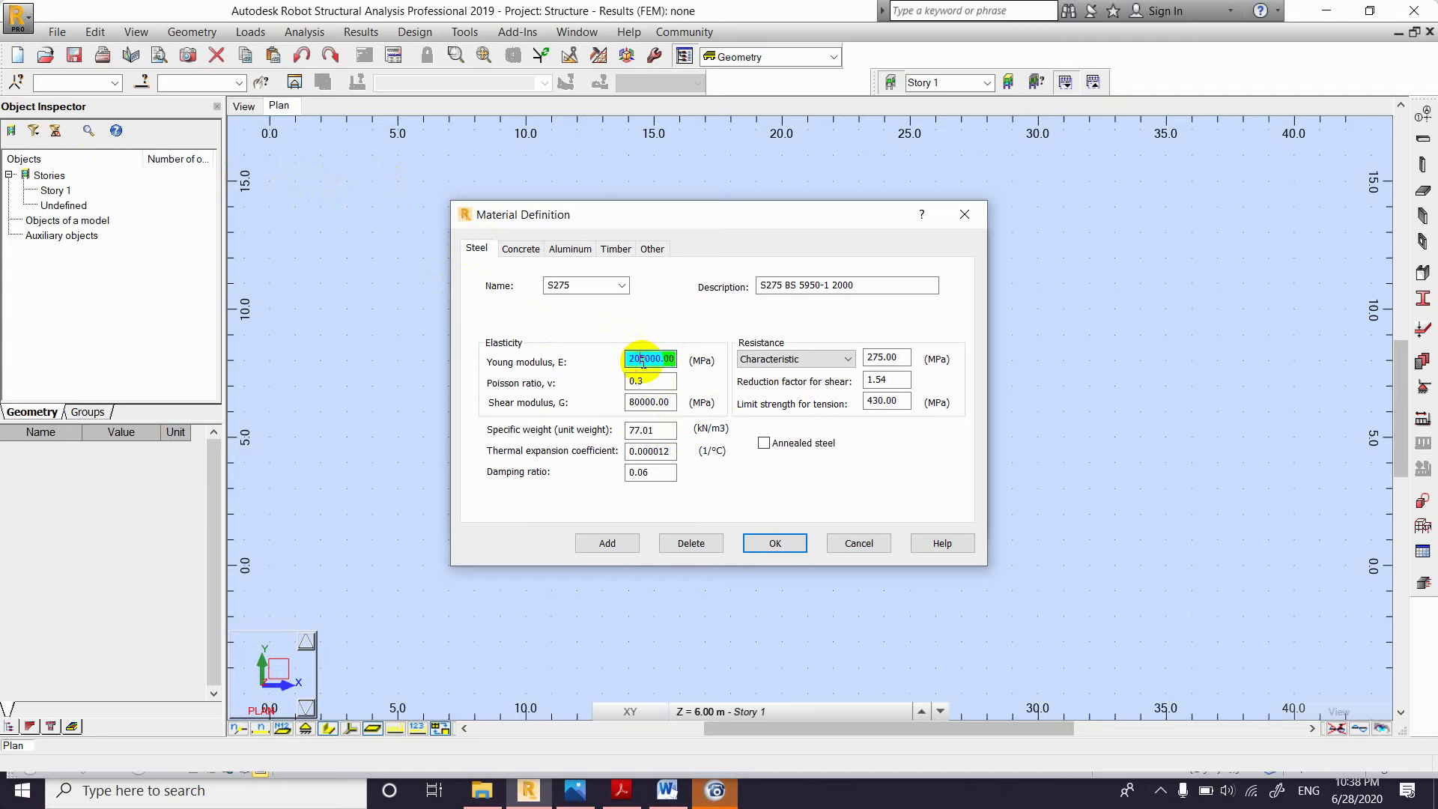
double_click(658, 382)
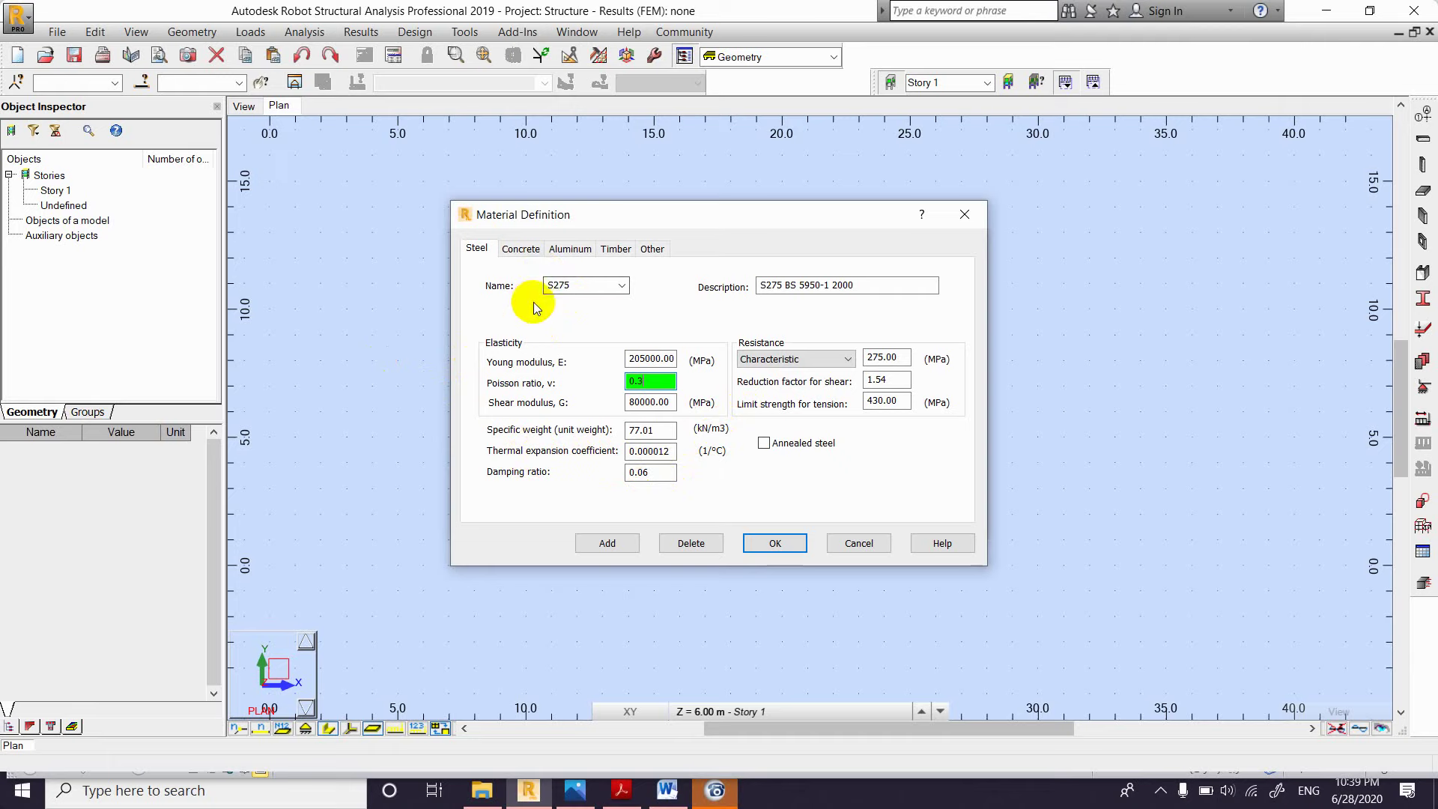
Step: Compare the properties of concrete grades C30 and C35 in the material definition, finishing with C30 selected
left_click(511, 249)
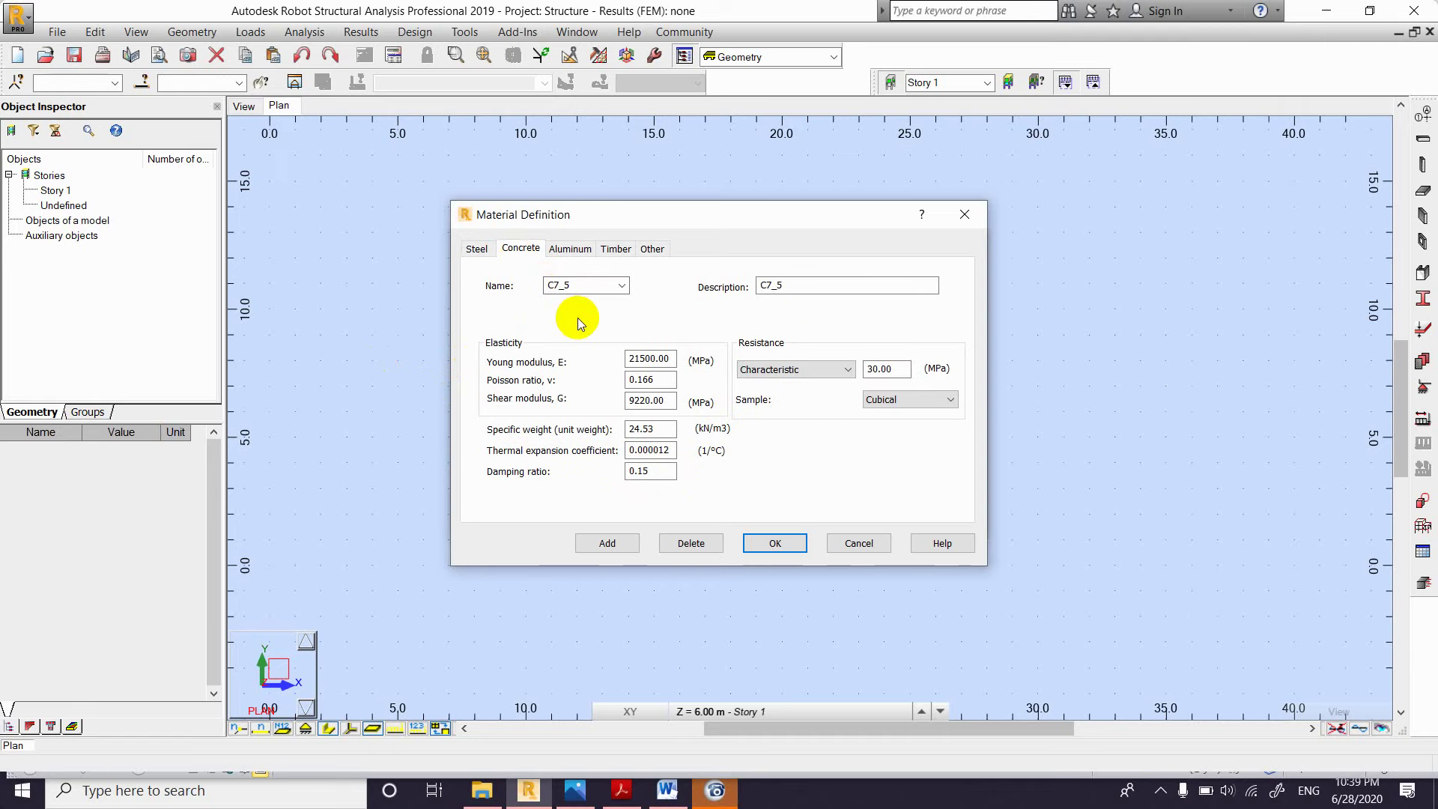
left_click(624, 284)
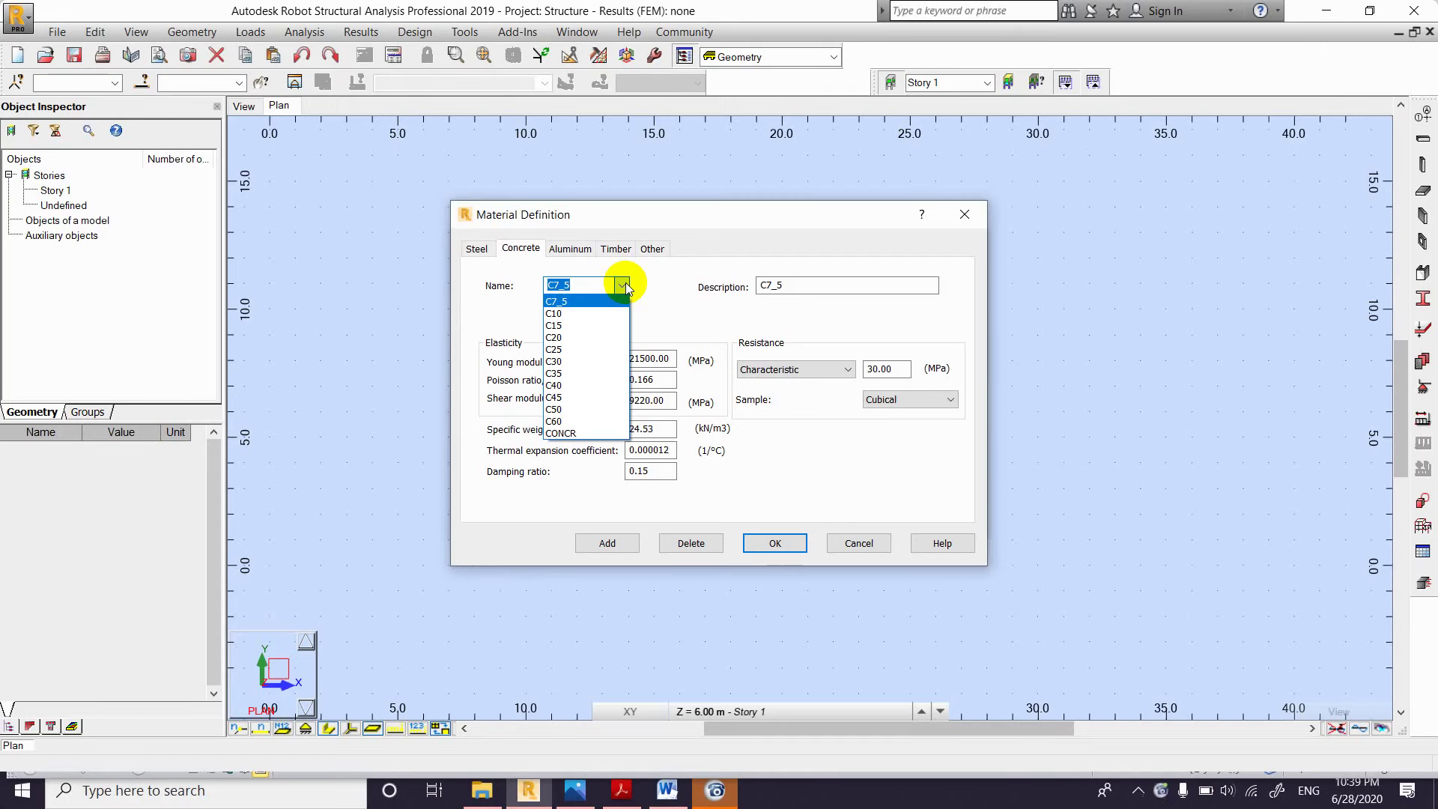
left_click(585, 362)
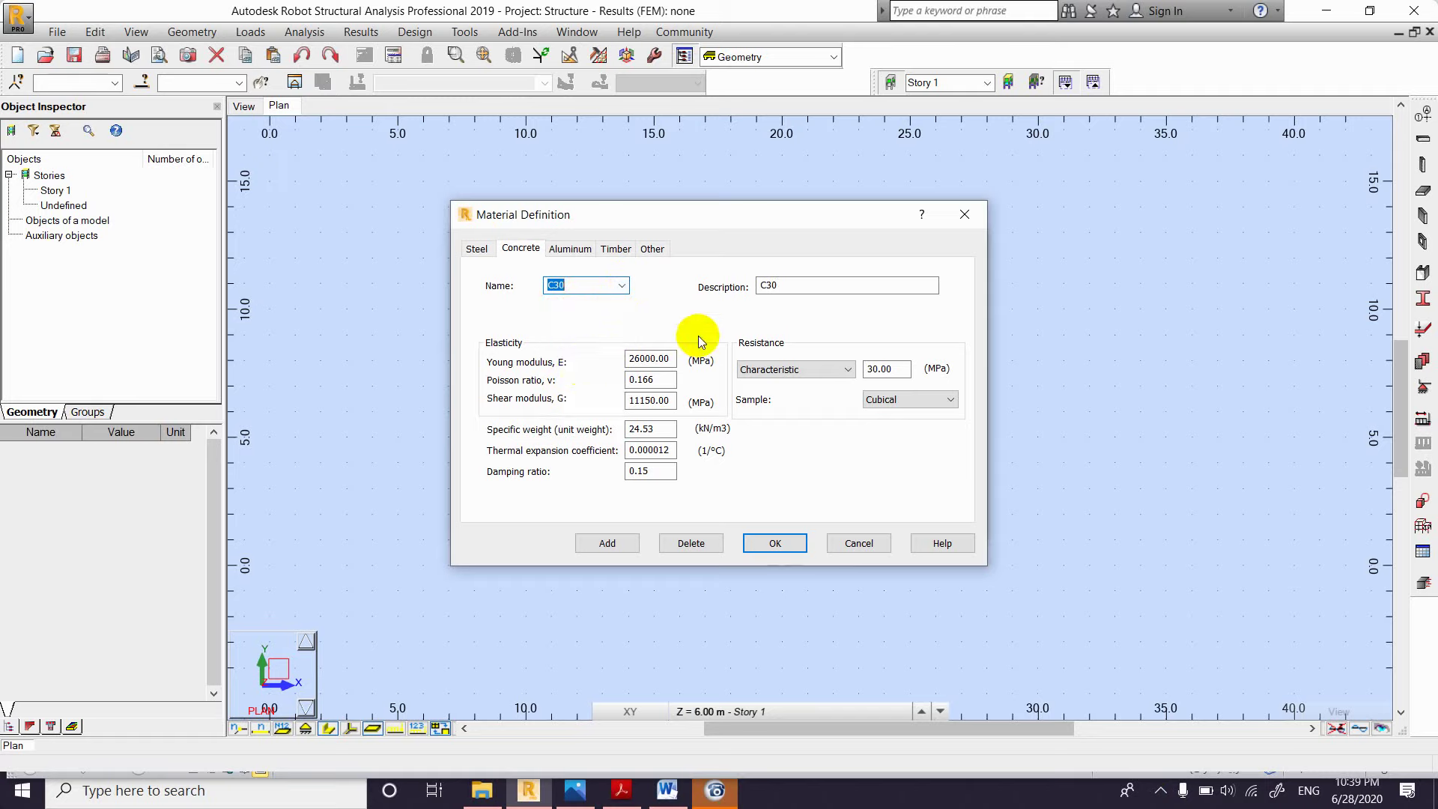
left_click(621, 284)
left_click(554, 373)
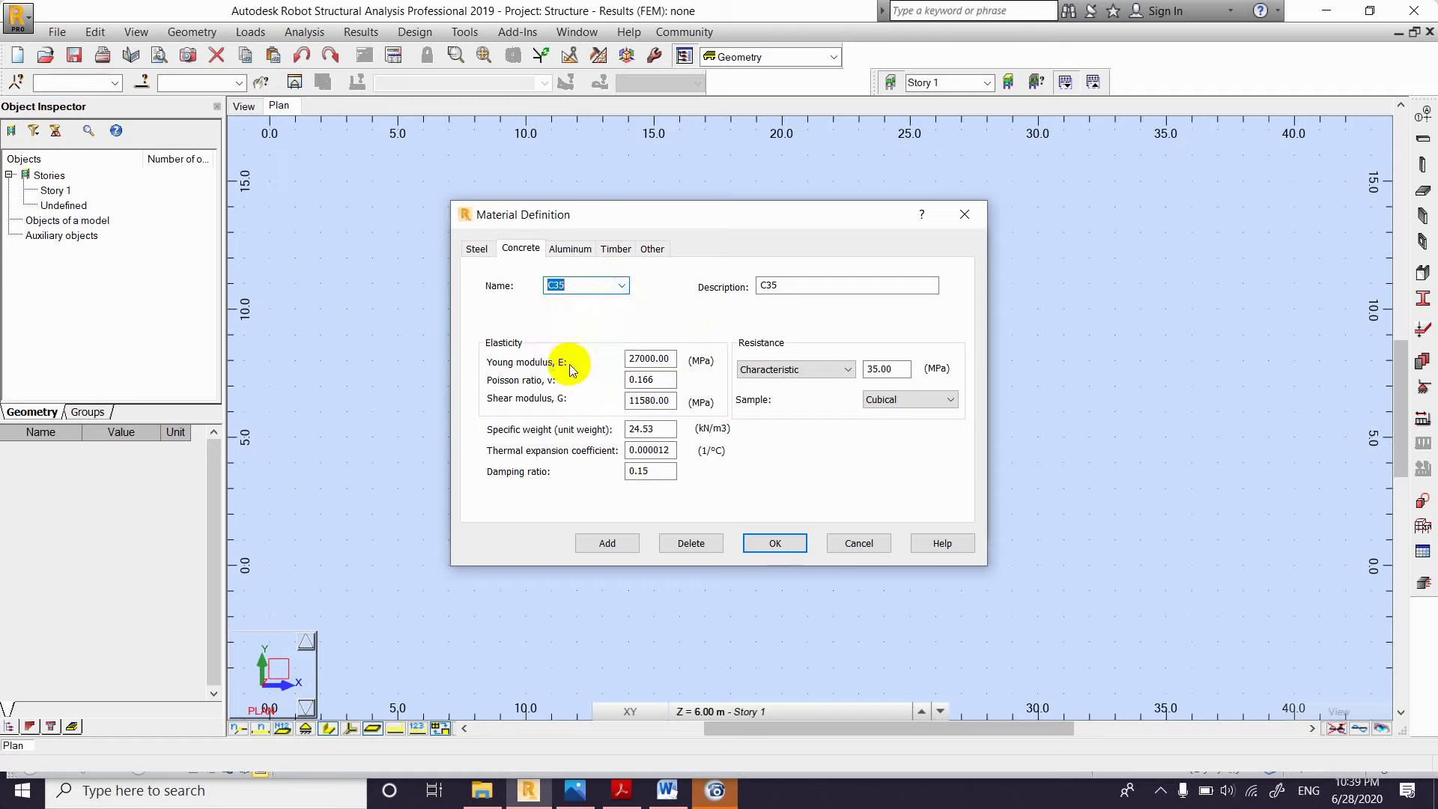
left_click(622, 285)
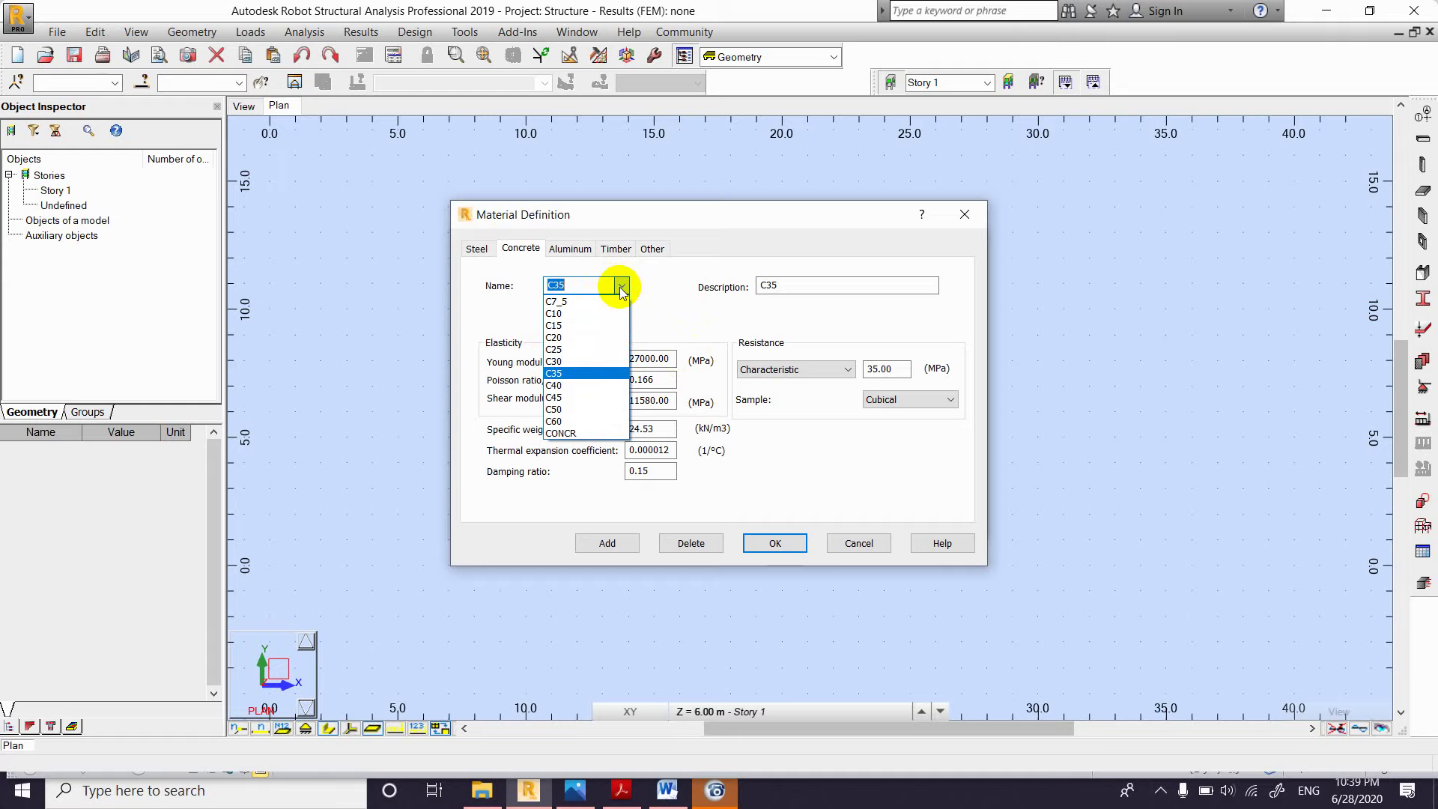
left_click(621, 286)
left_click(621, 286)
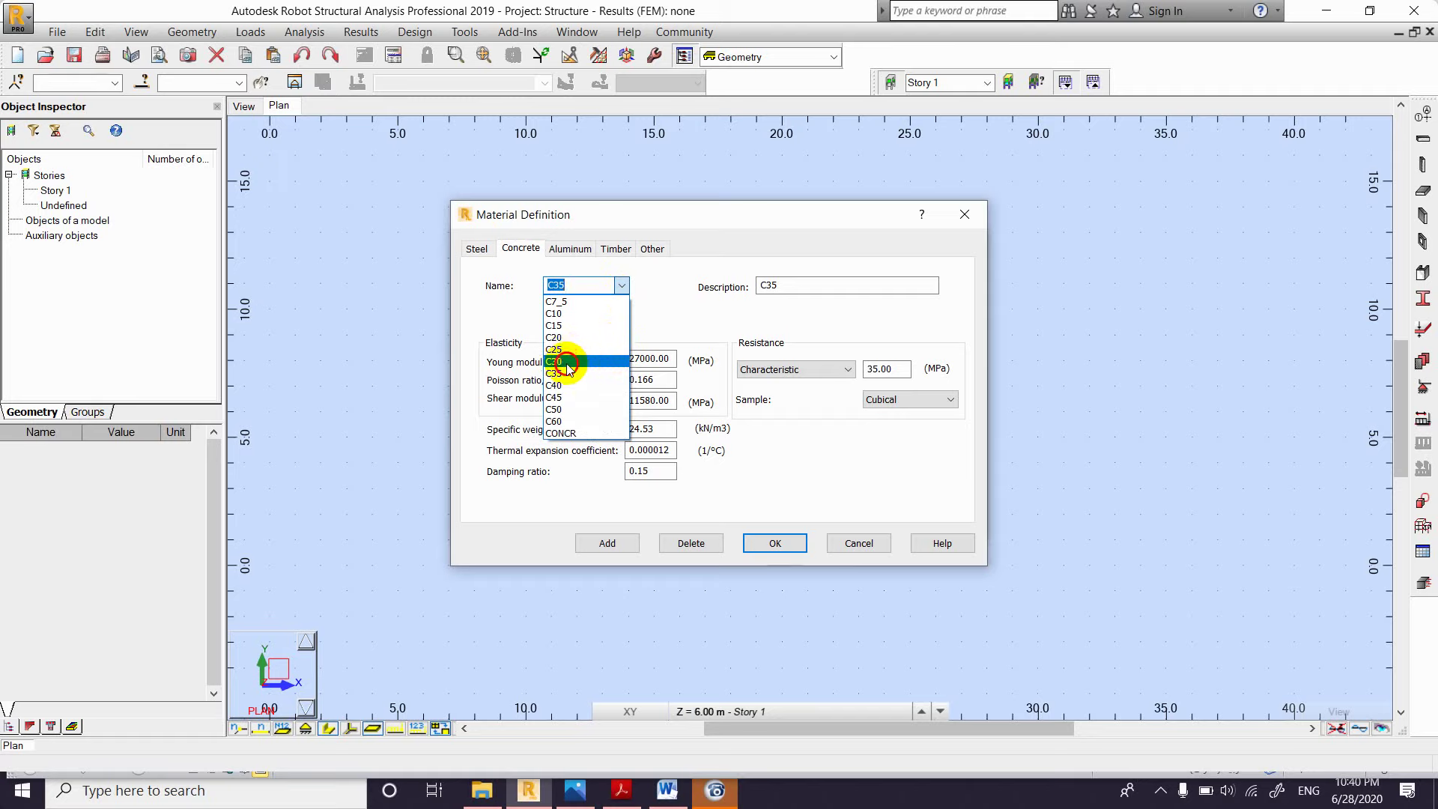
left_click(599, 362)
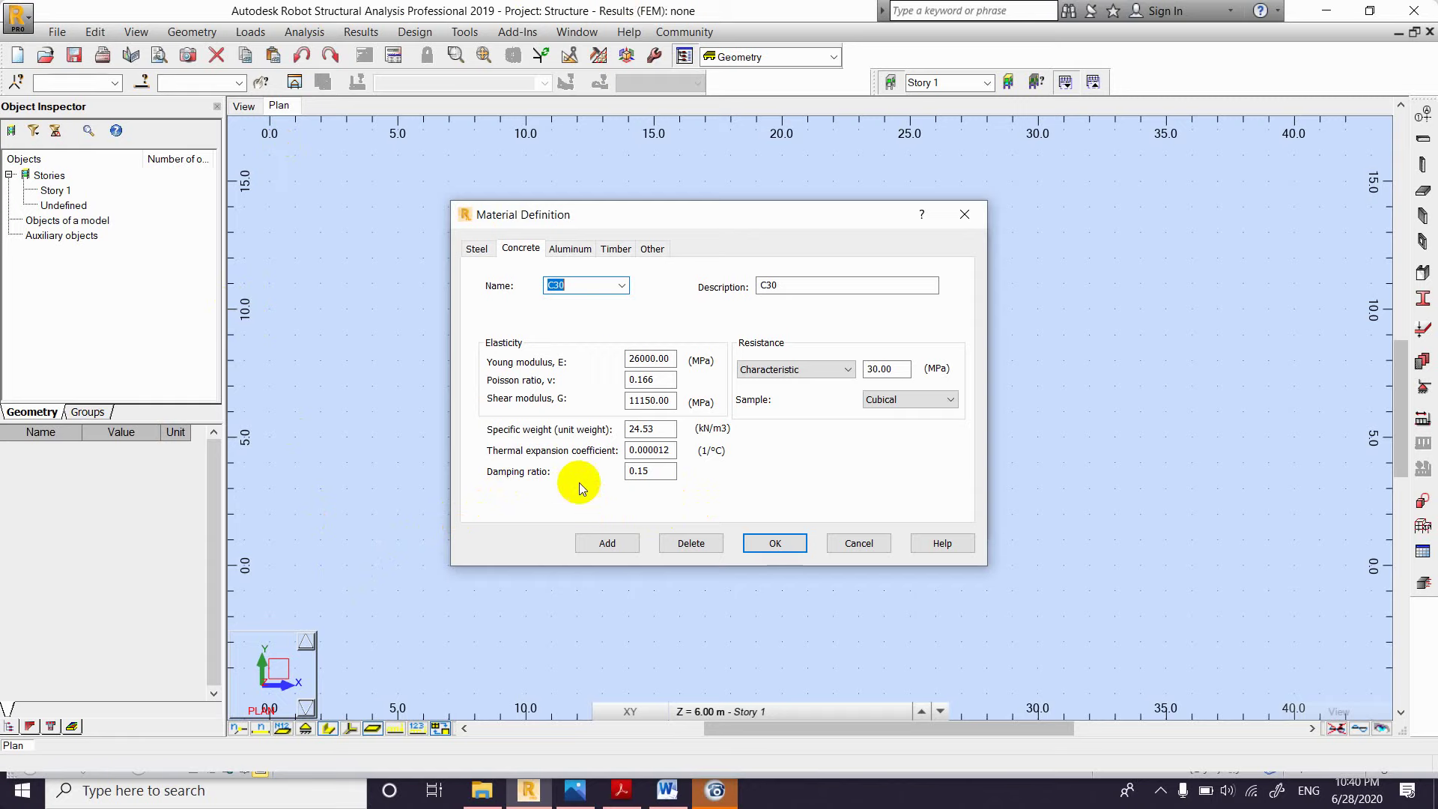
Step: Examine the resistance types and sample shapes available for C30 concrete, keeping Characteristic resistance and the Cubical sample
left_click(849, 371)
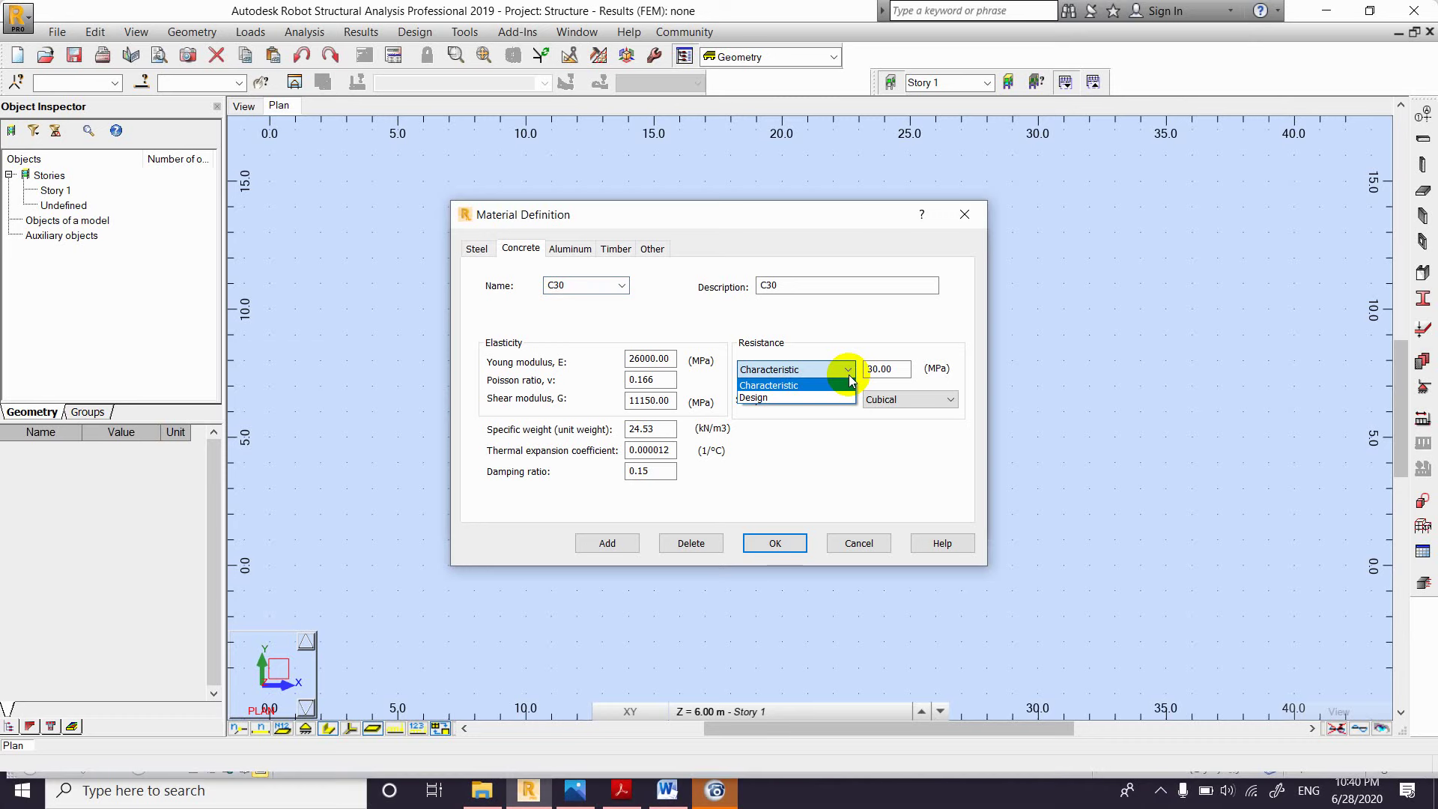
left_click(848, 370)
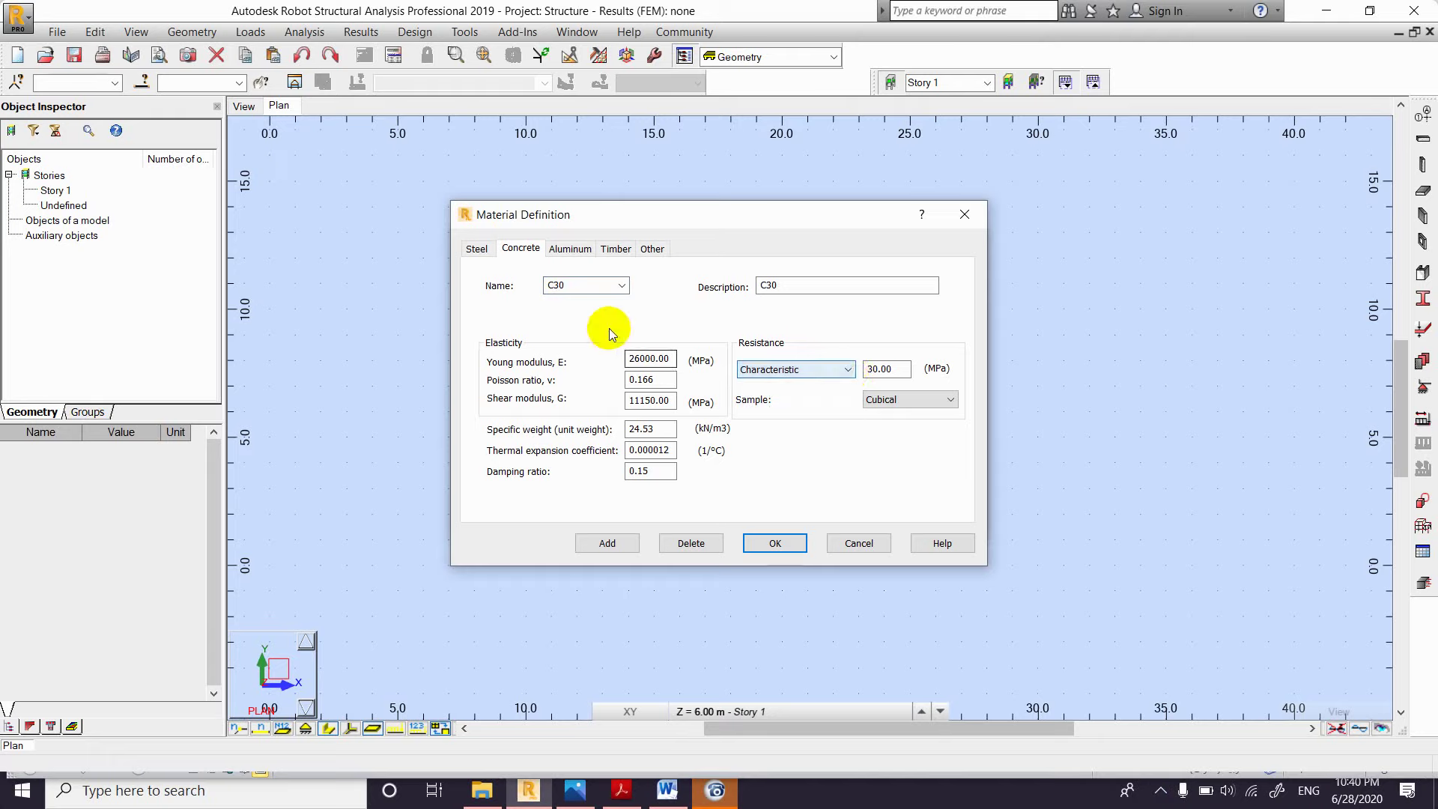
left_click(825, 365)
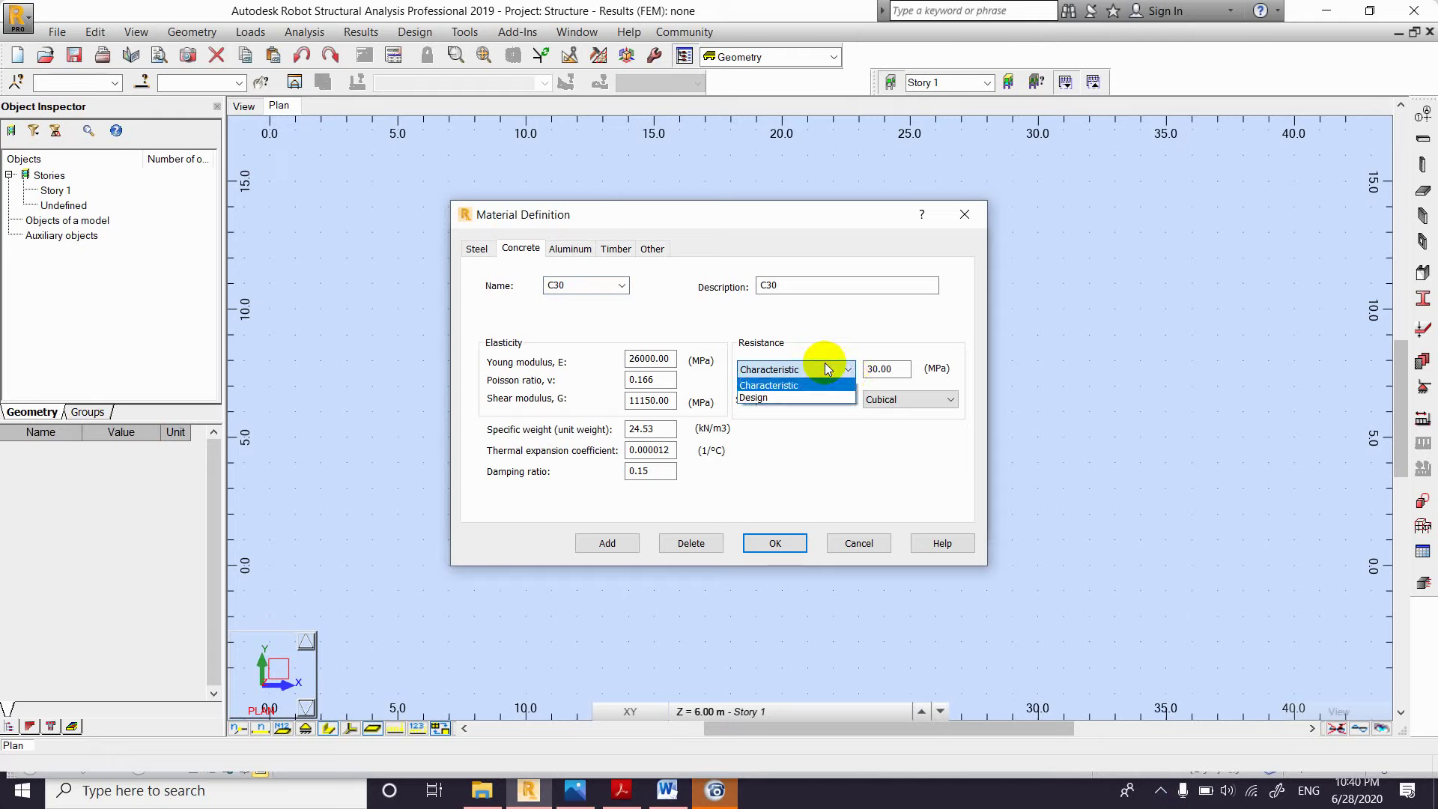
left_click(791, 385)
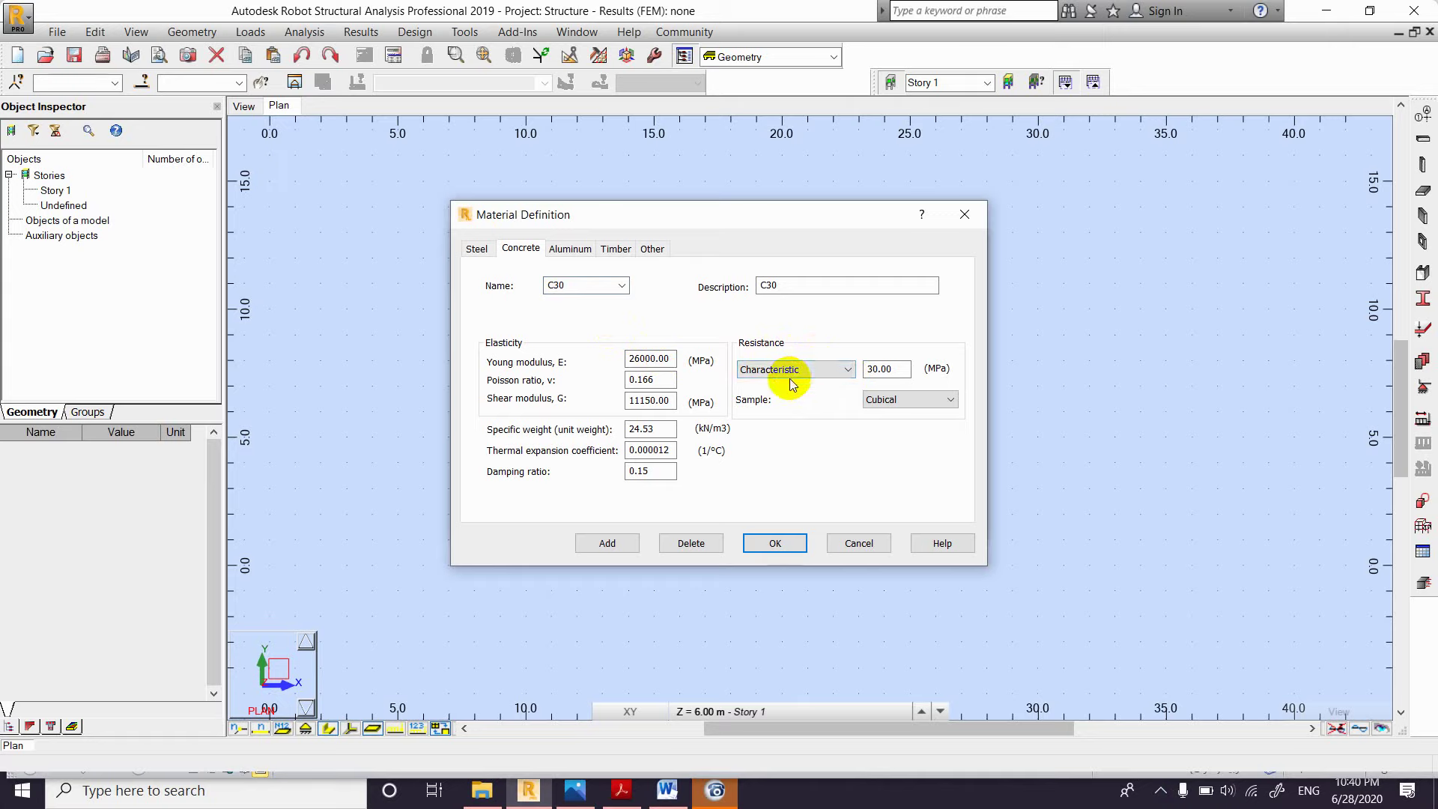
left_click(911, 401)
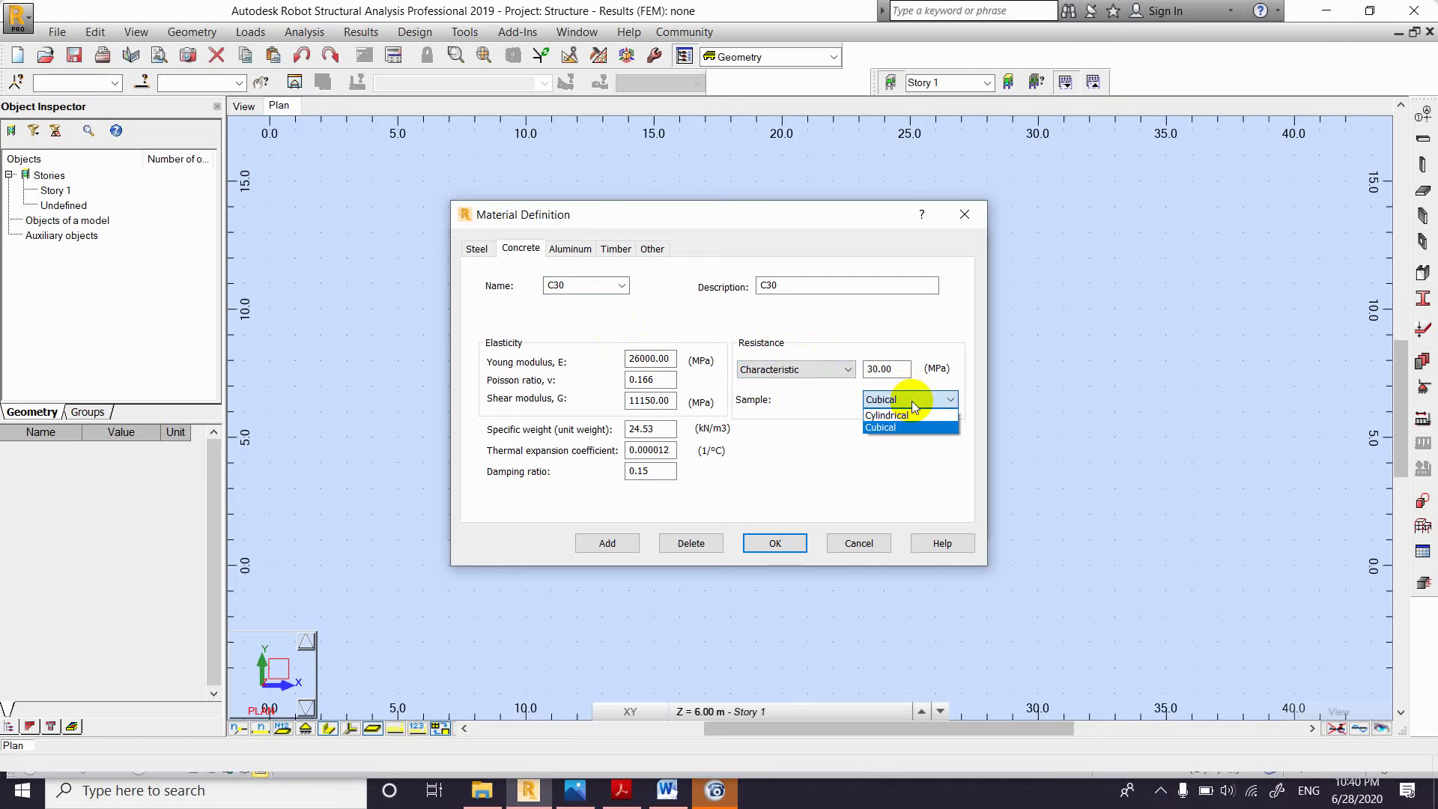
left_click(946, 399)
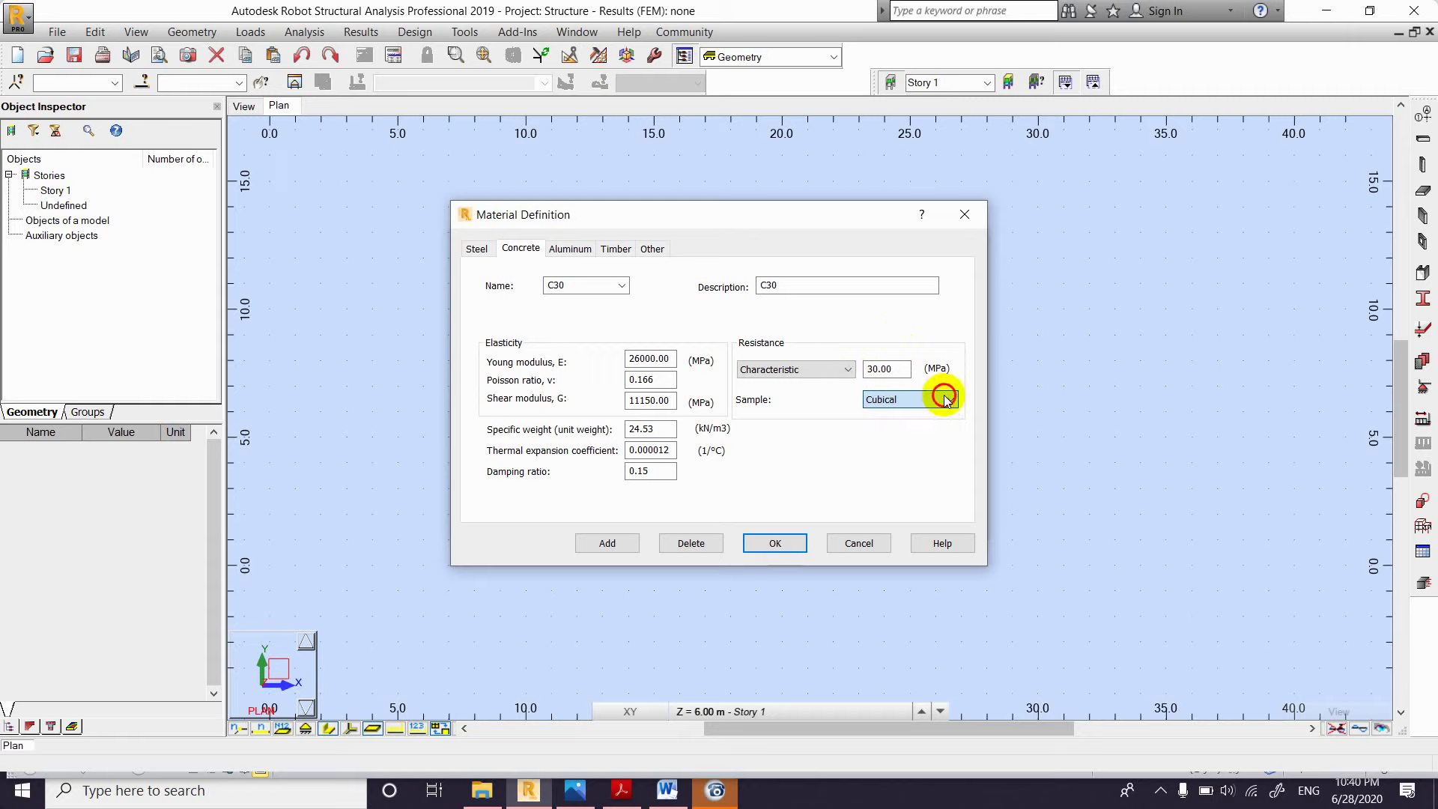
left_click(946, 400)
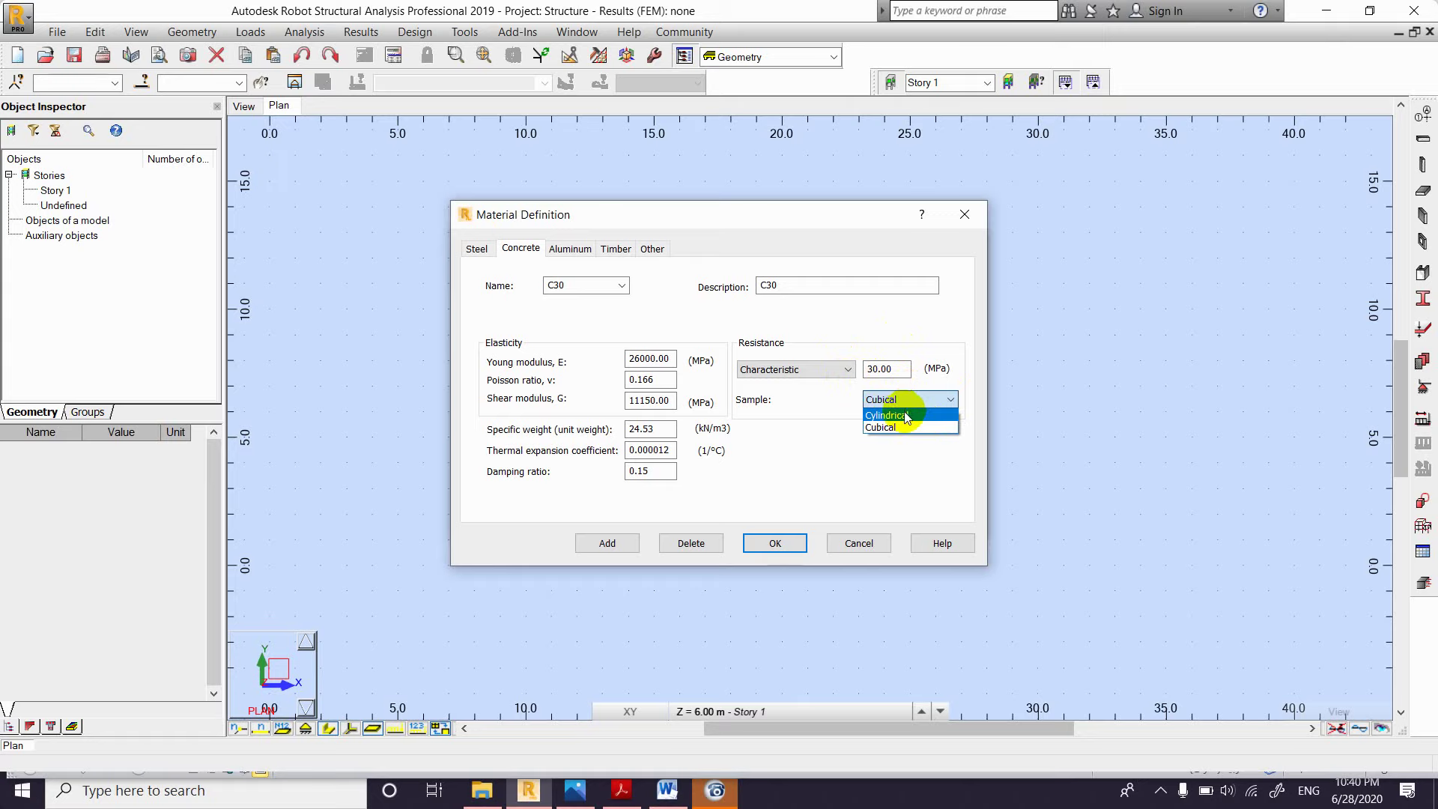
left_click(821, 394)
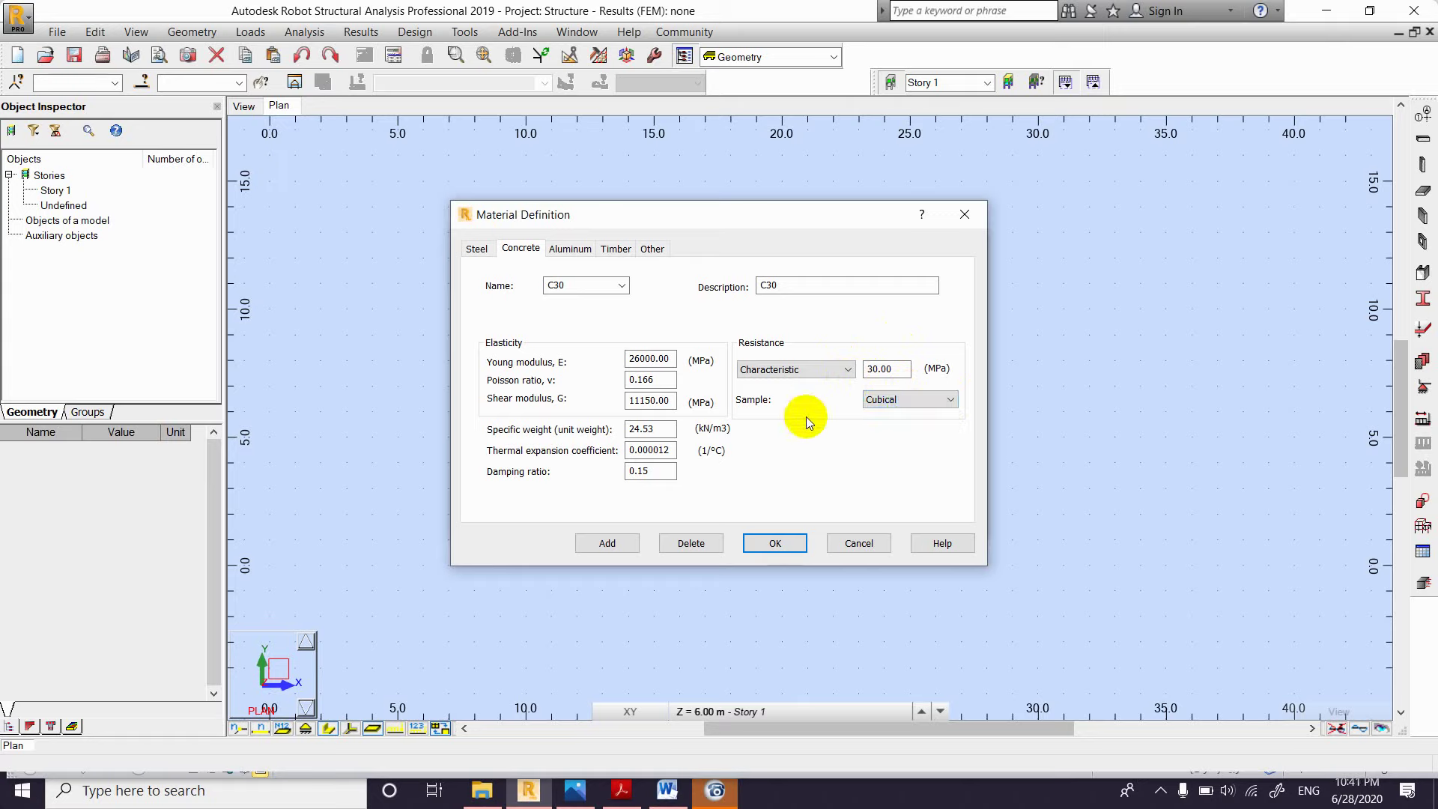
Step: Review the aluminum, timber and other material definitions, return to steel and accept the material definition
left_click(567, 248)
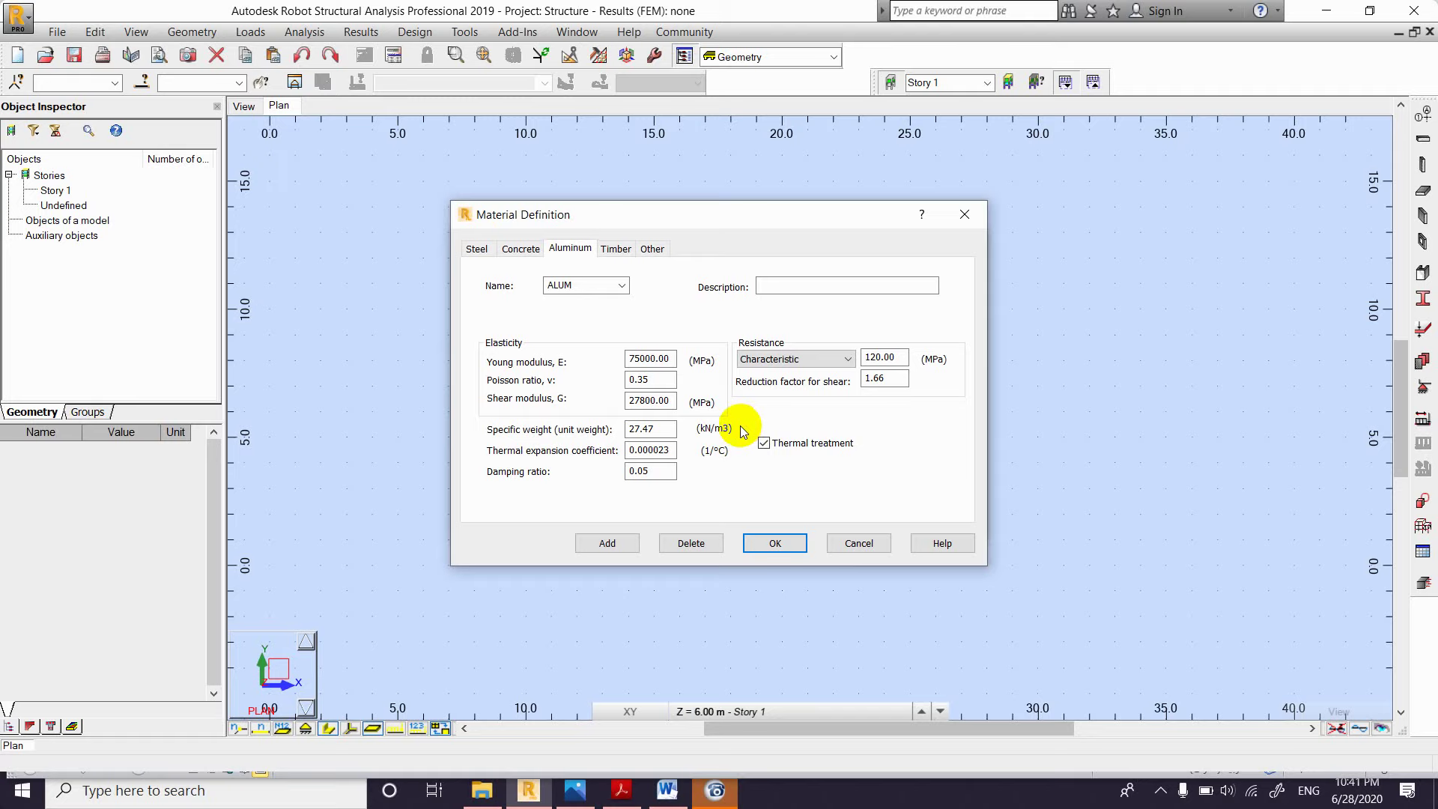
left_click(616, 250)
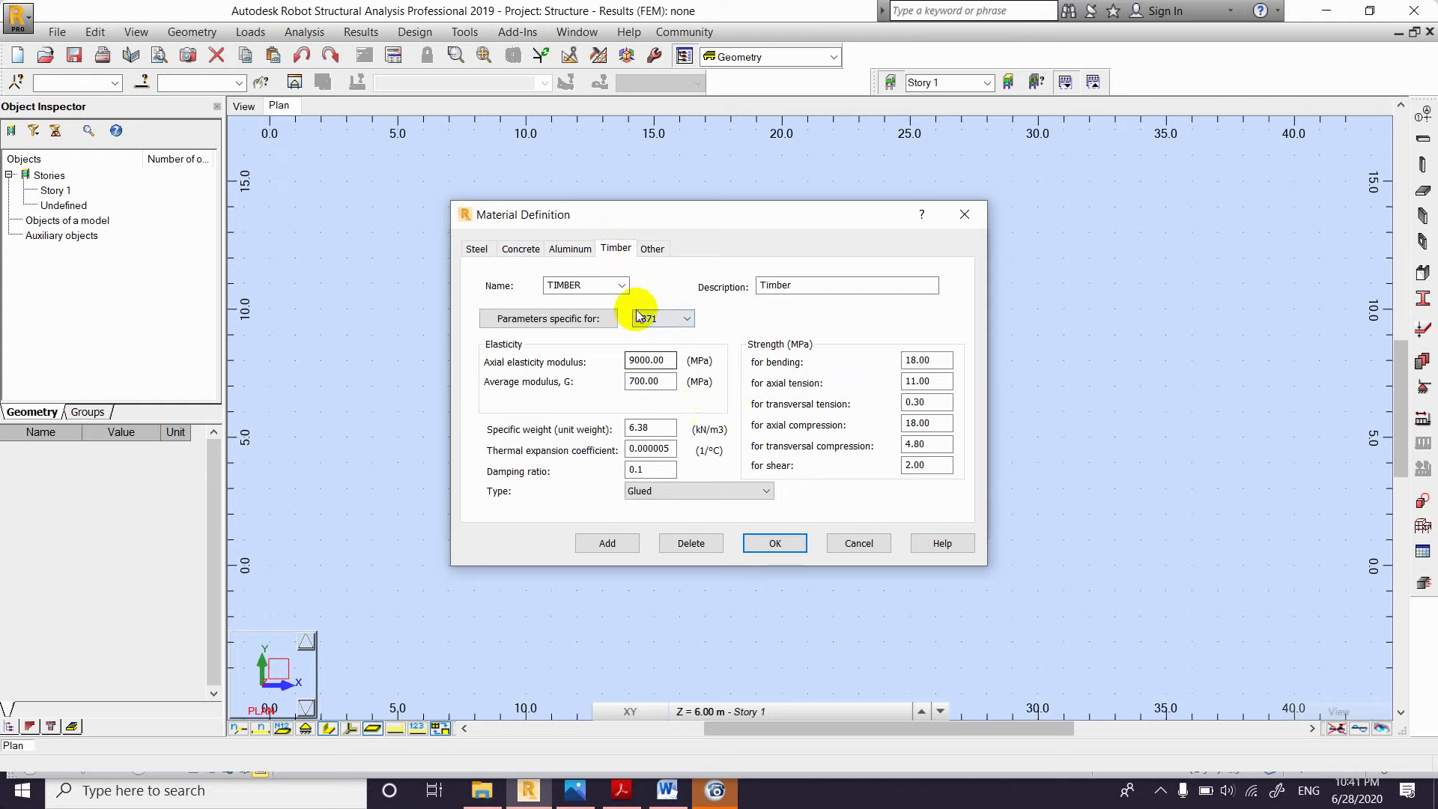
left_click(652, 248)
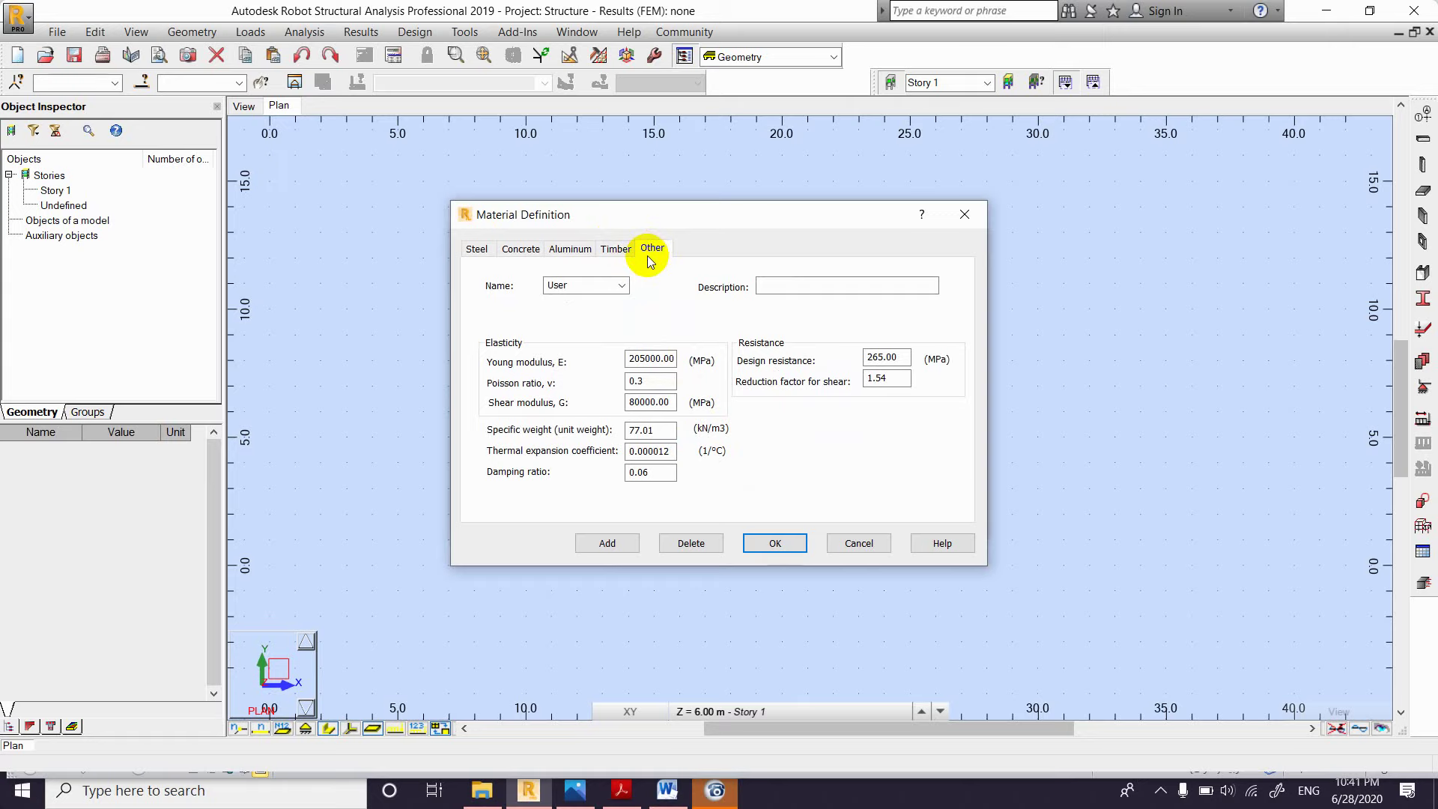
left_click(591, 290)
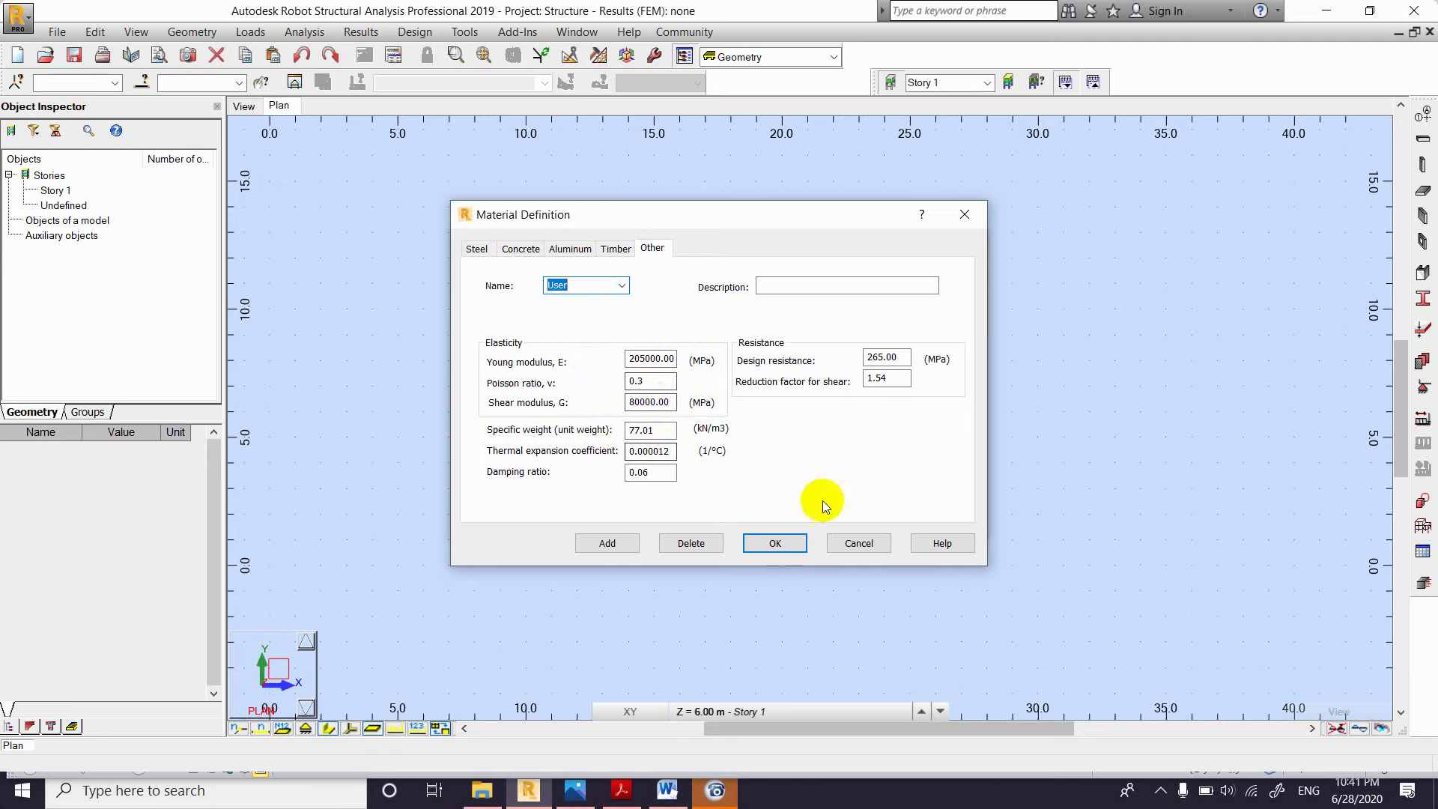
left_click(487, 248)
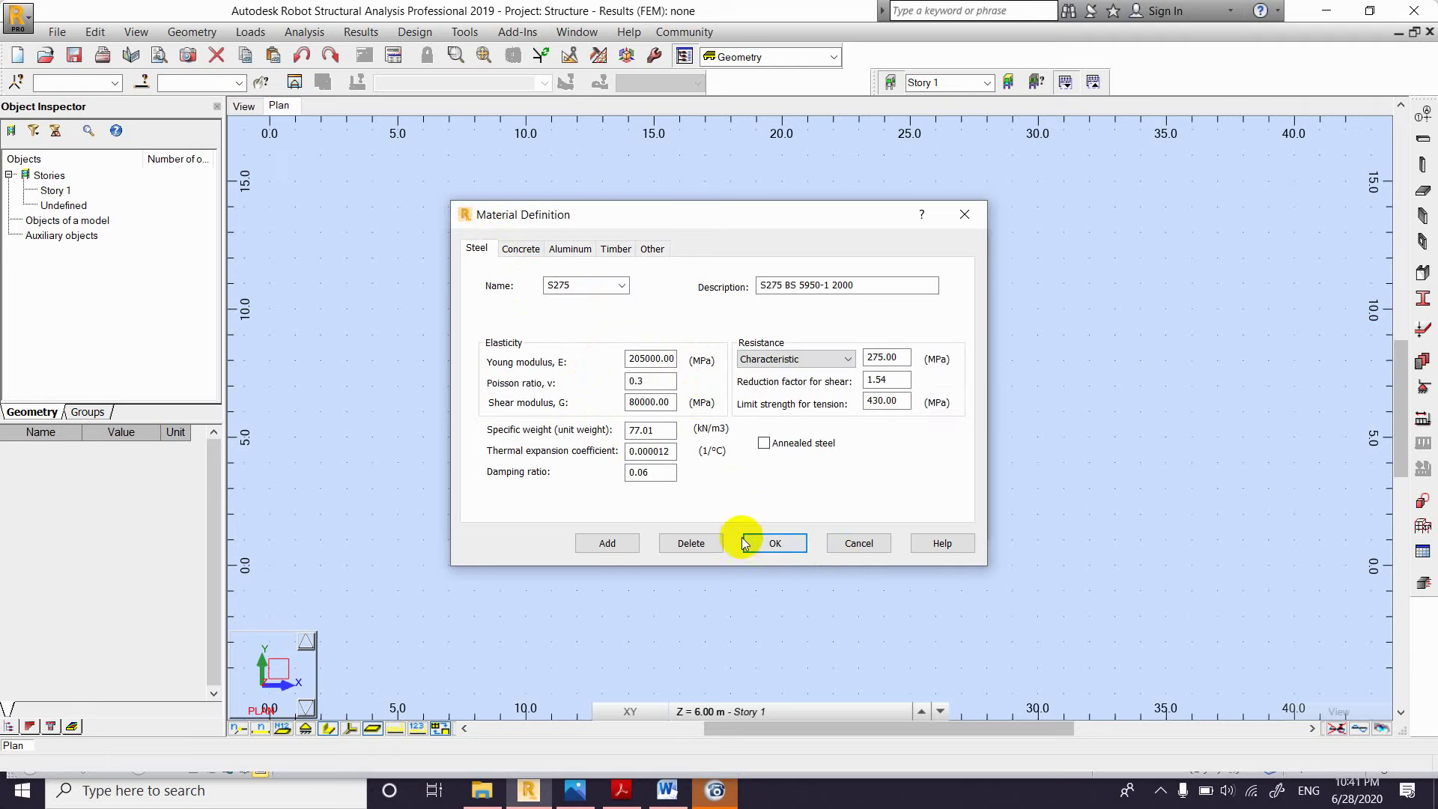
left_click(774, 553)
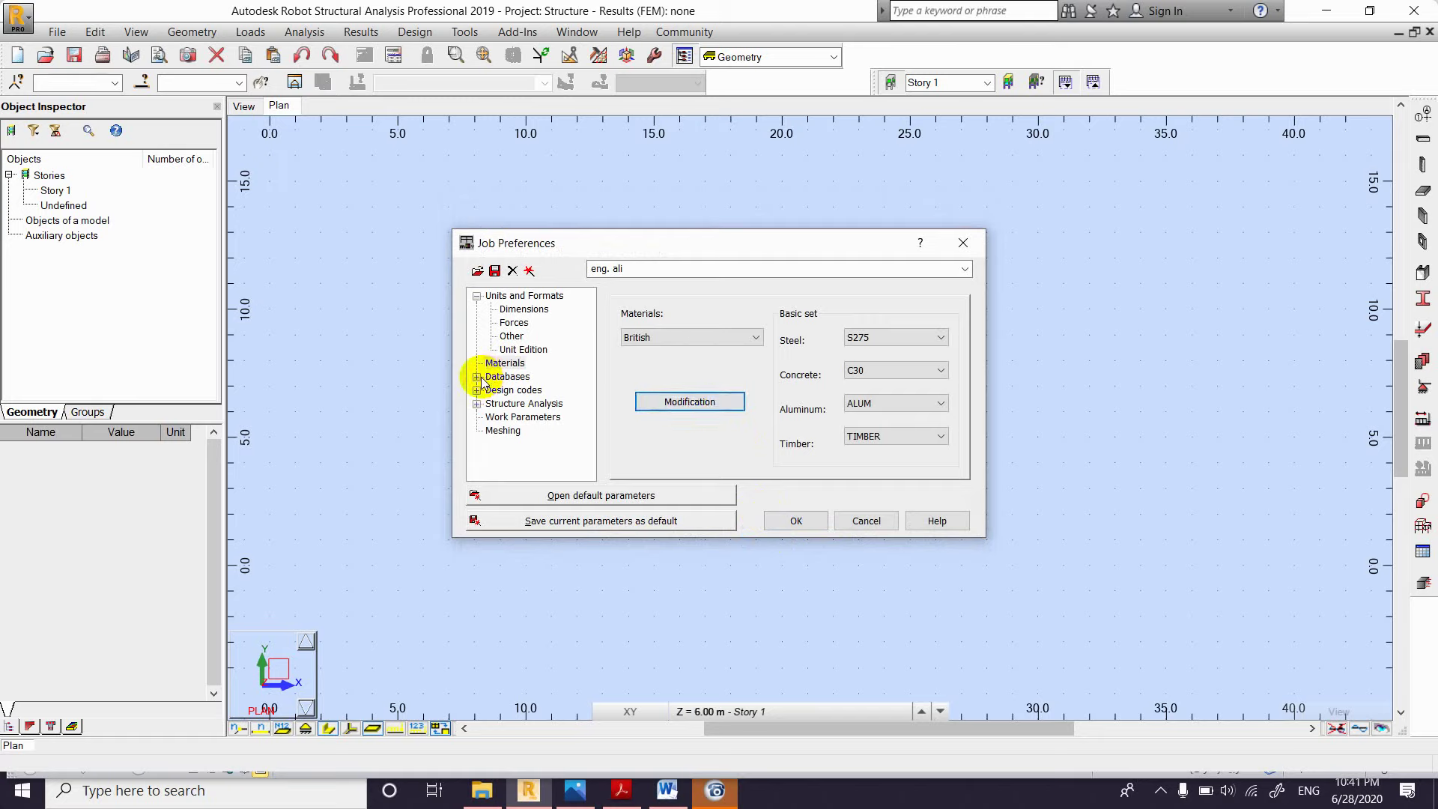
Step: Open the steel and timber section databases in the job preferences and examine their browse order, selecting AISI
left_click(477, 377)
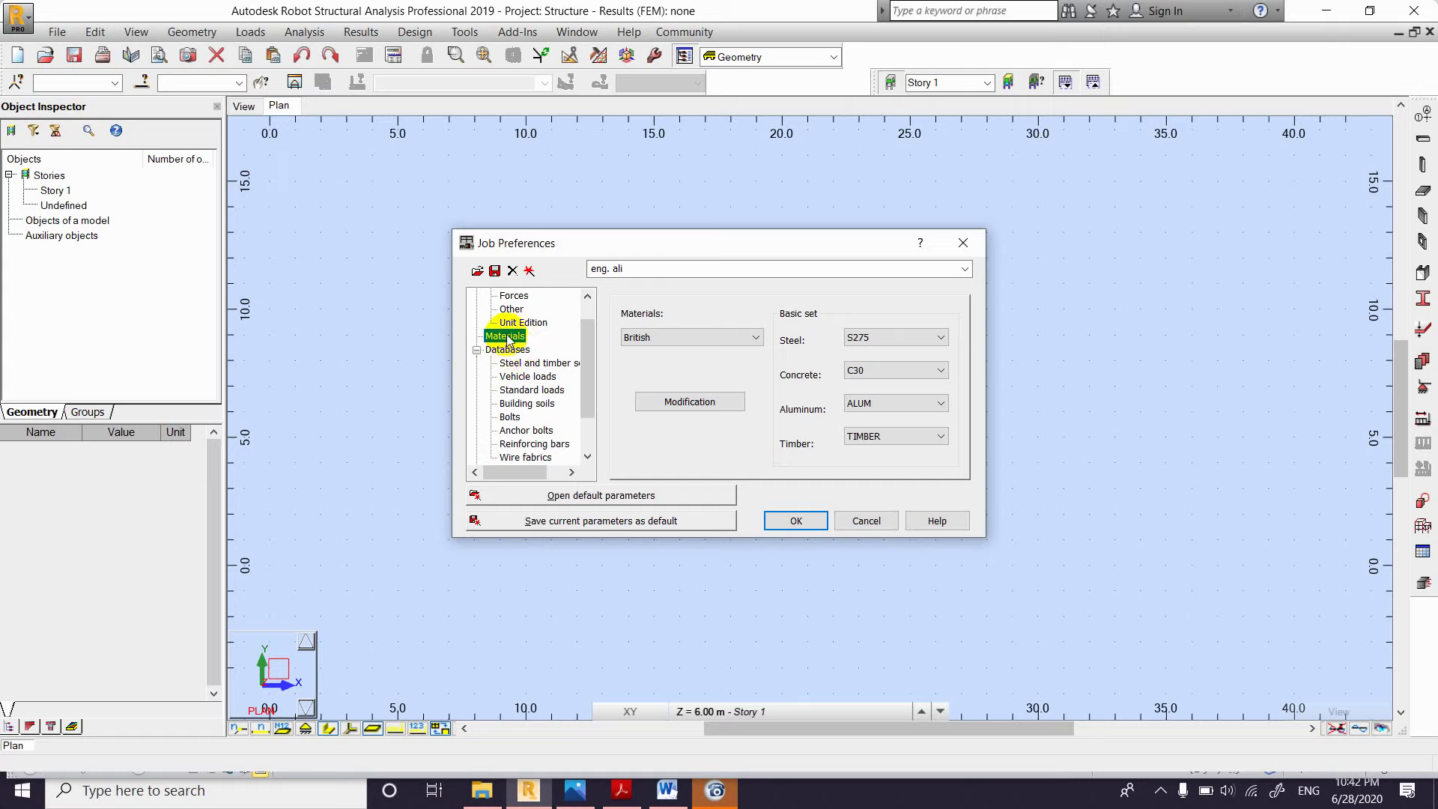
left_click(516, 366)
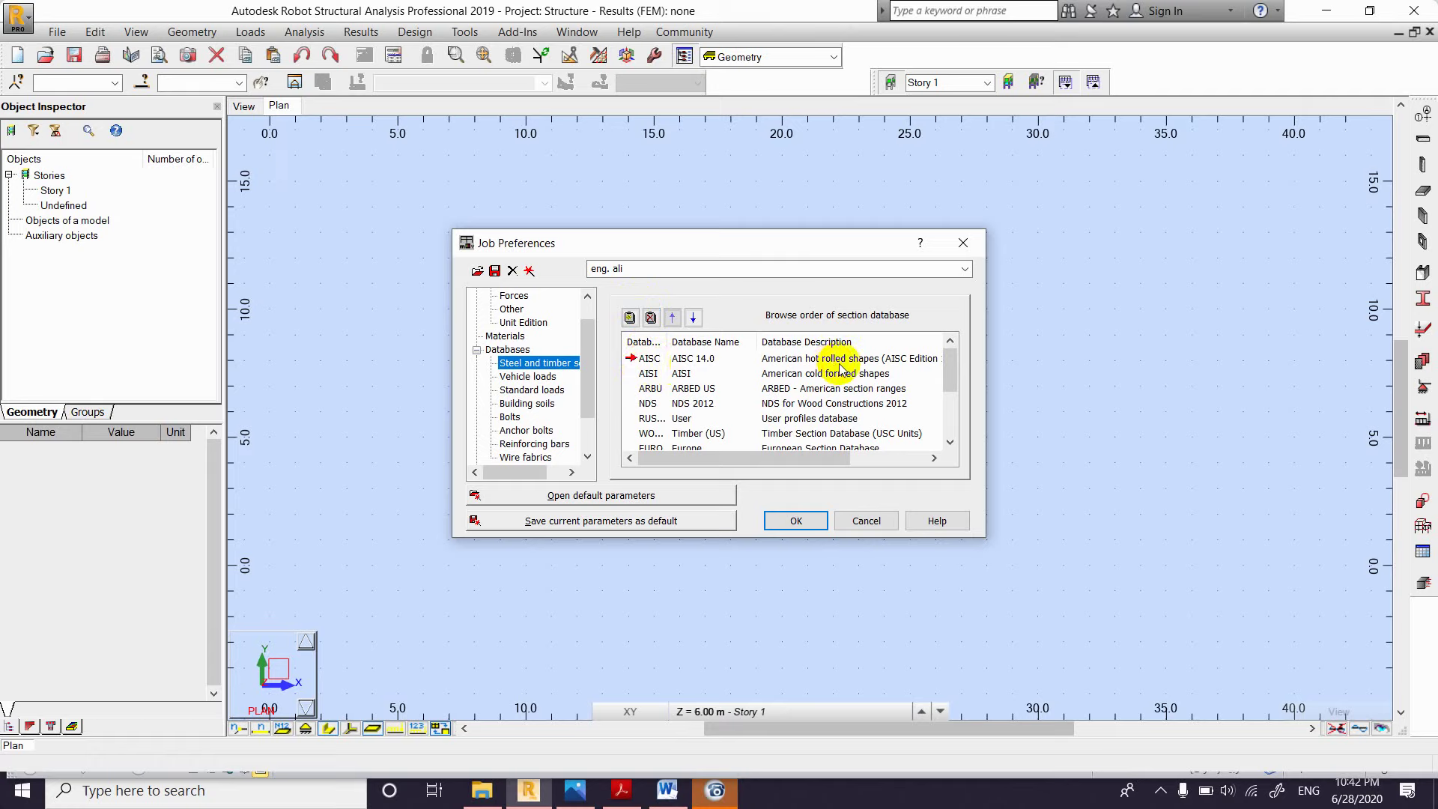
left_click_drag(950, 362, 950, 370)
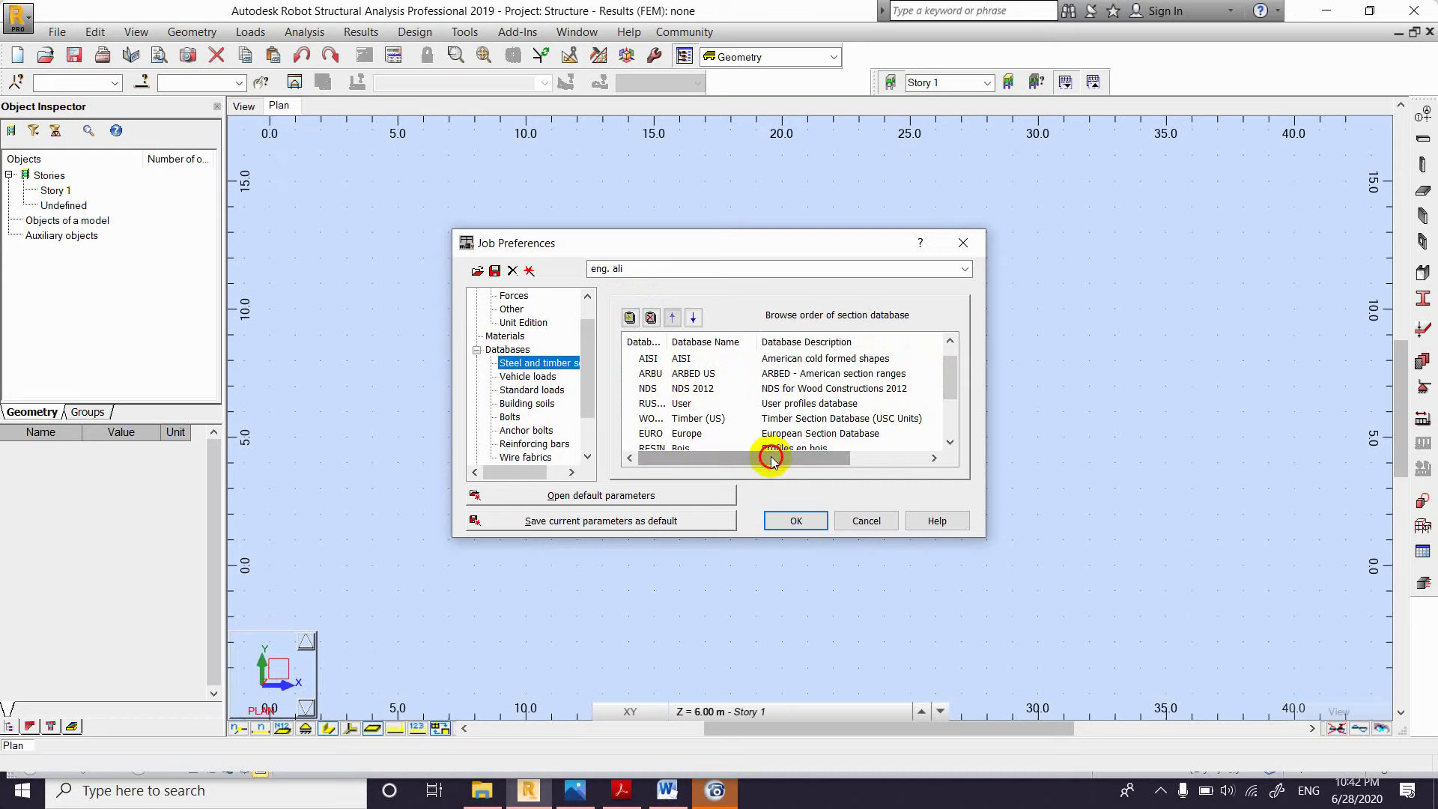
left_click(640, 360)
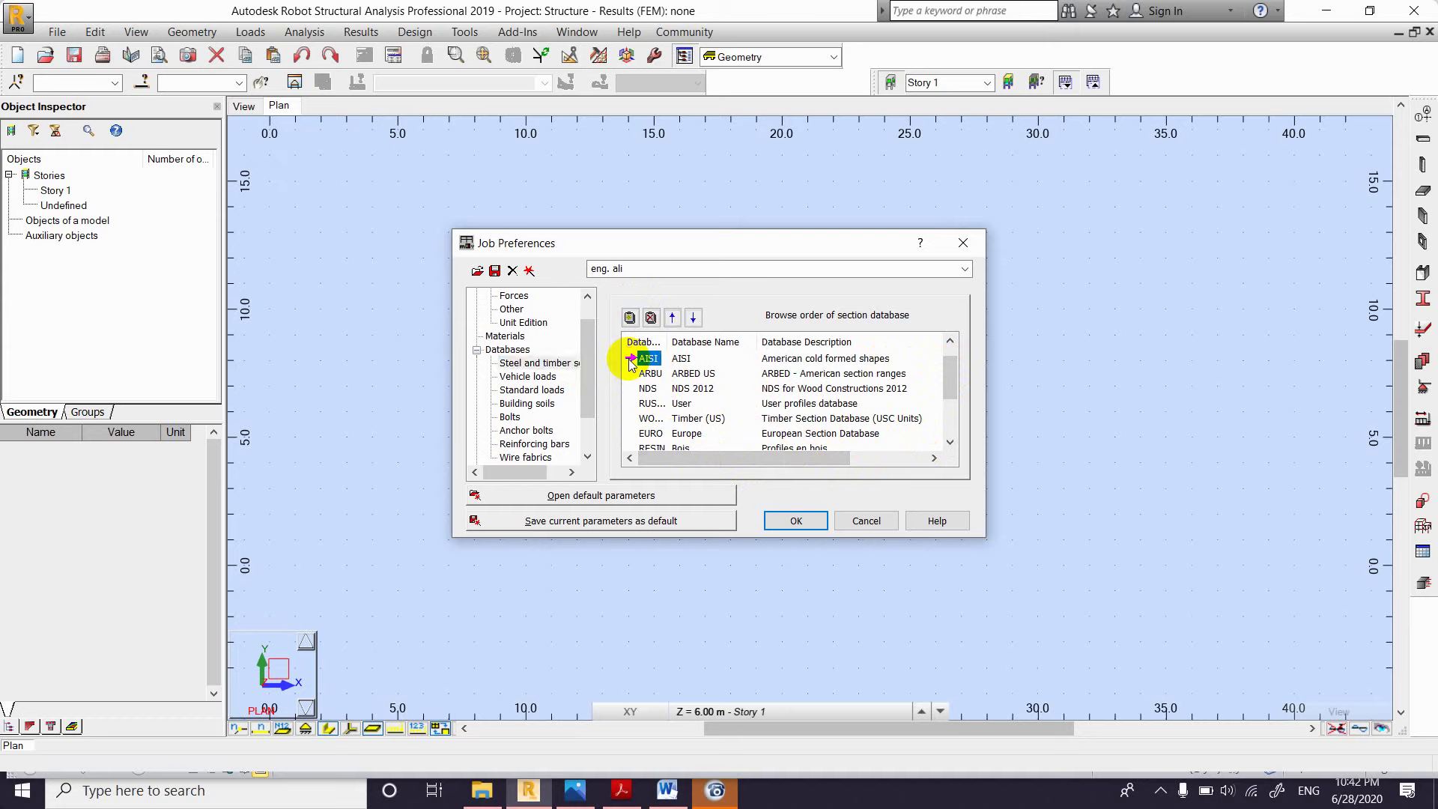
Step: Examine the section databases that can be declared, leave without adding one, and select AISC in the browse order
left_click(629, 318)
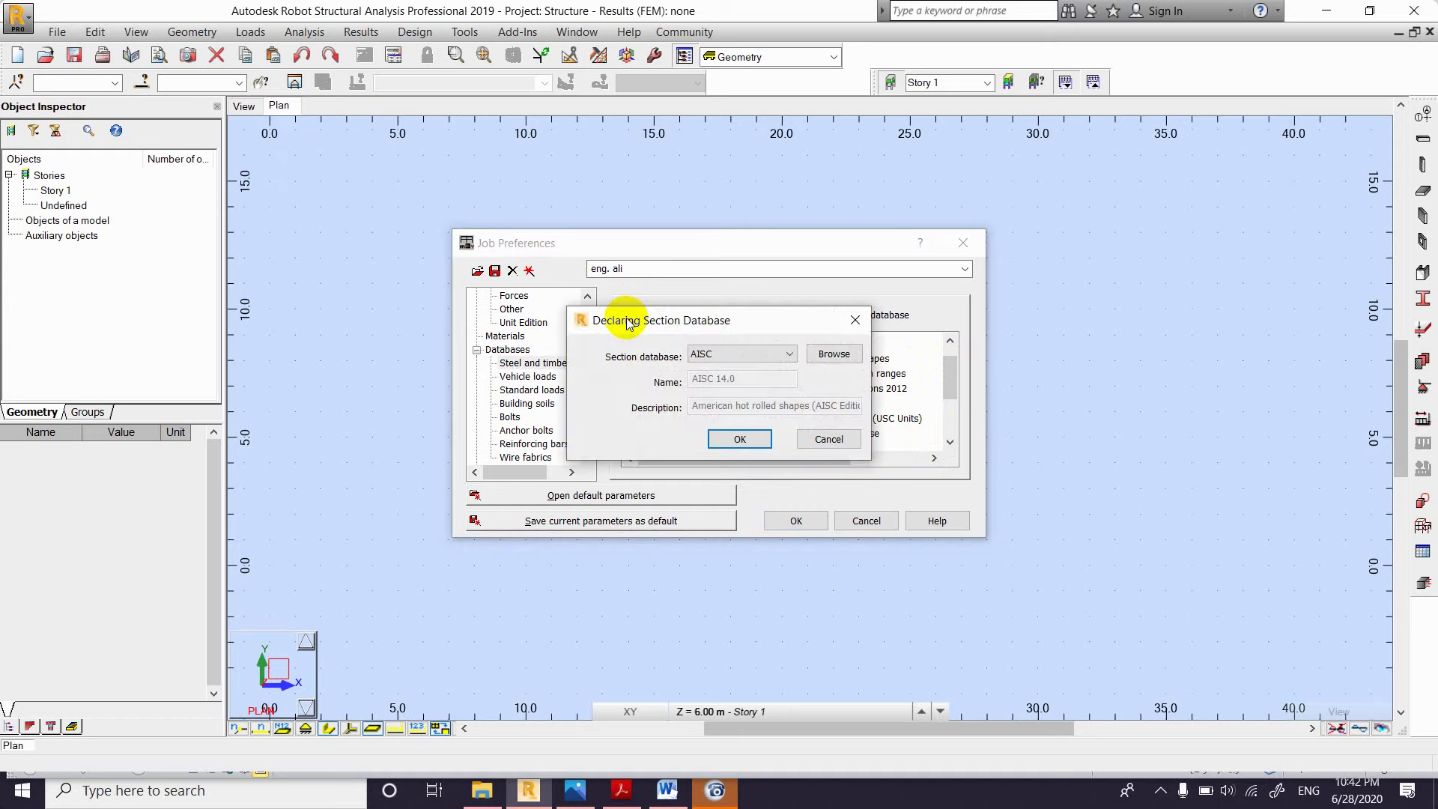
left_click(702, 349)
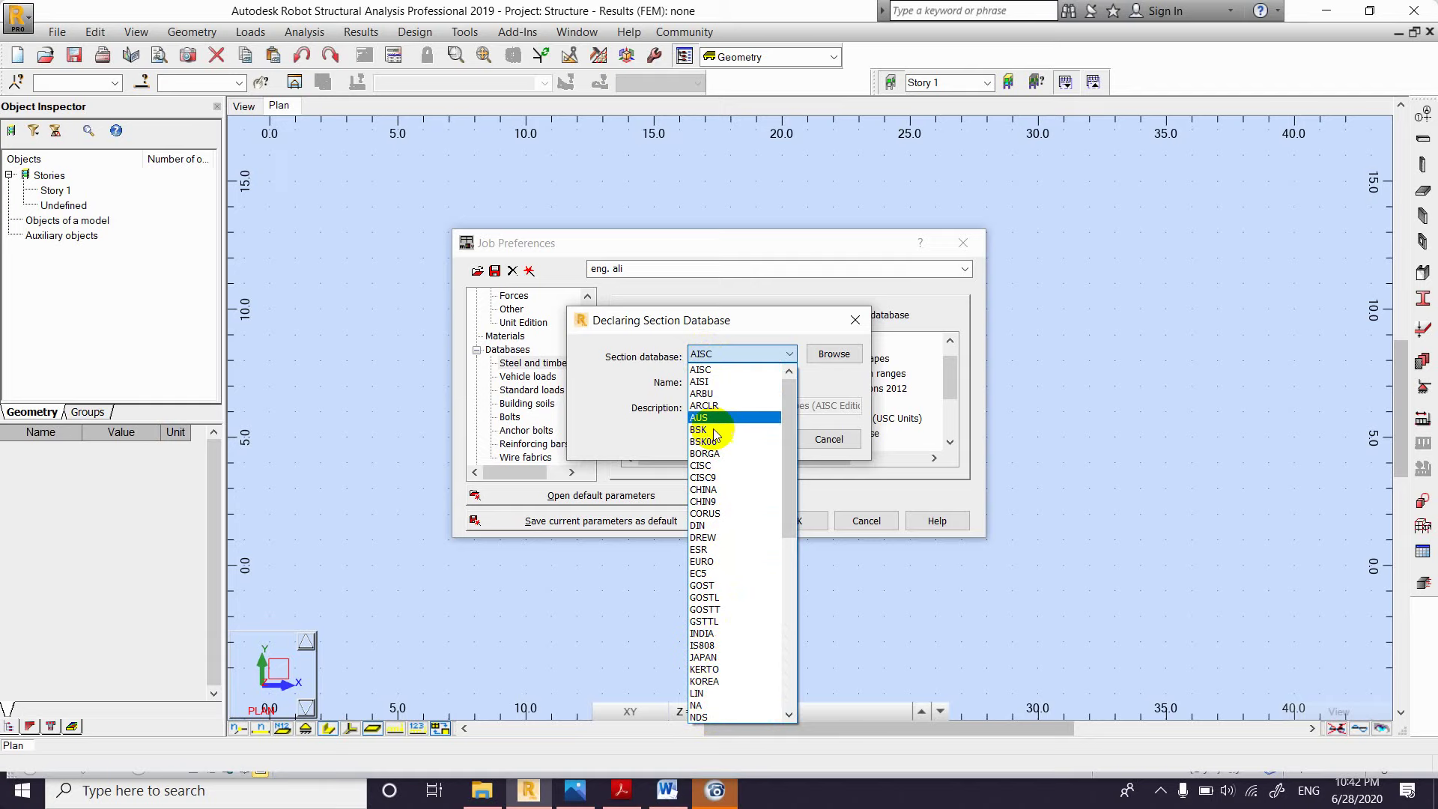
left_click(710, 355)
left_click(852, 319)
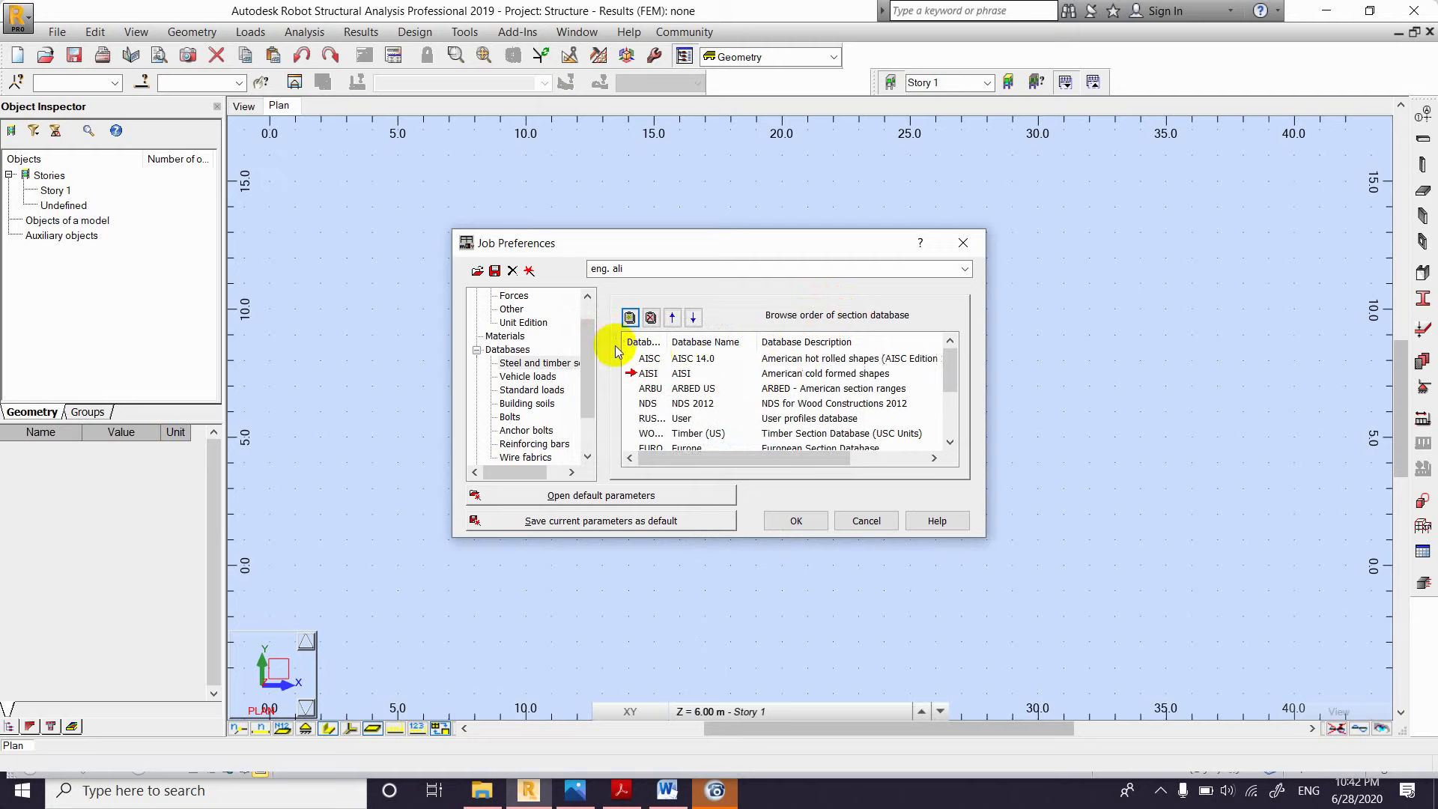
left_click(650, 359)
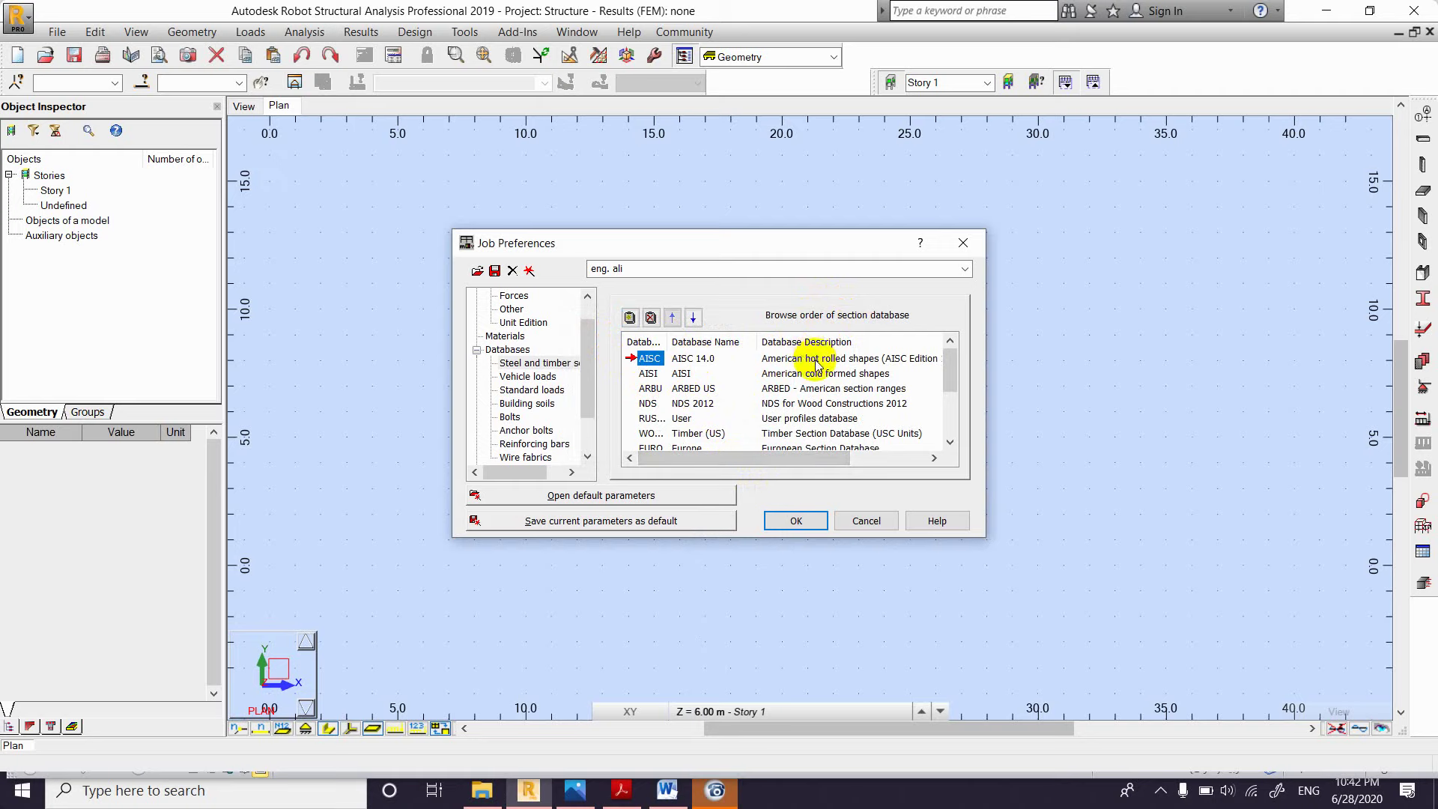
Step: Examine the vehicle loads databases and those available to add, without adding any
left_click(537, 379)
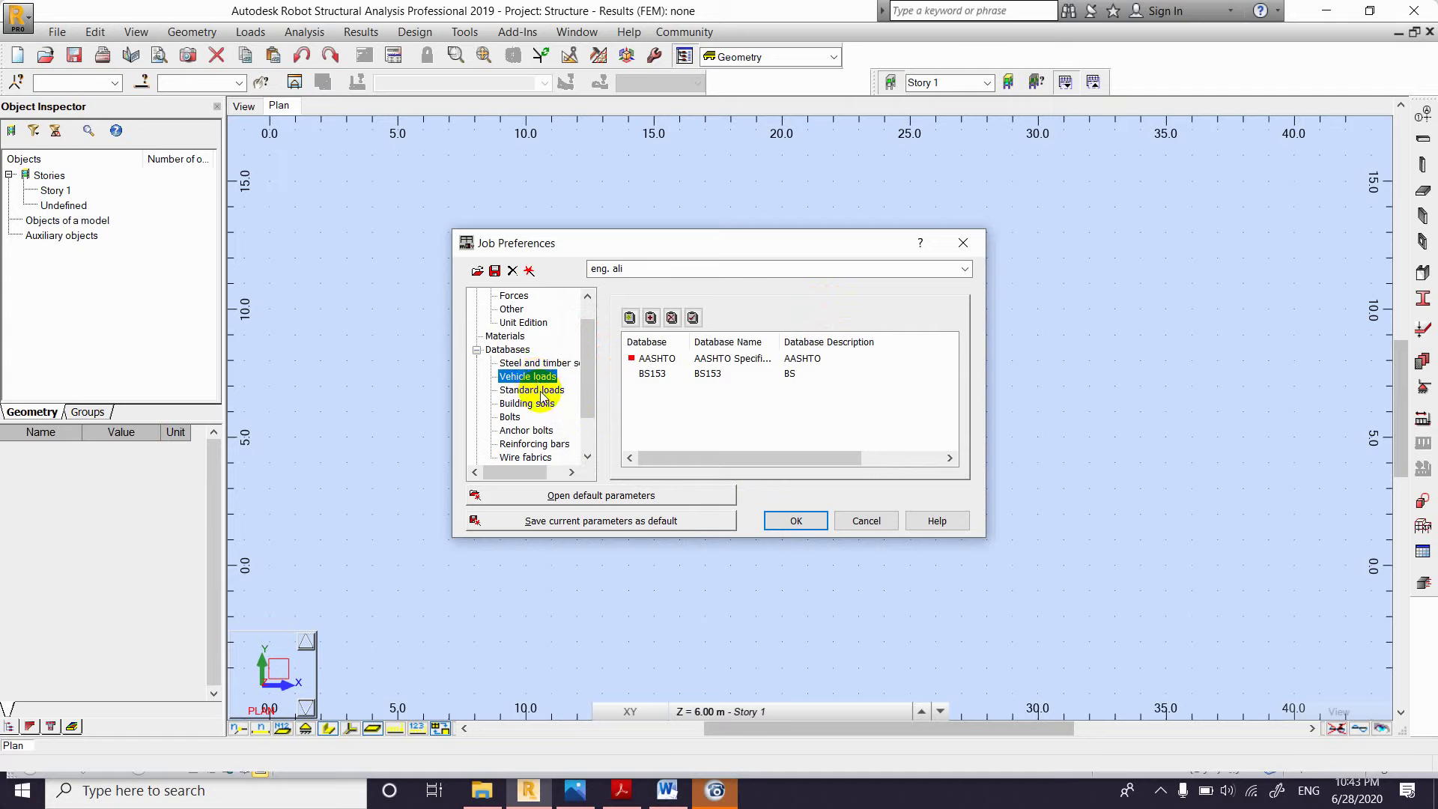
left_click(651, 319)
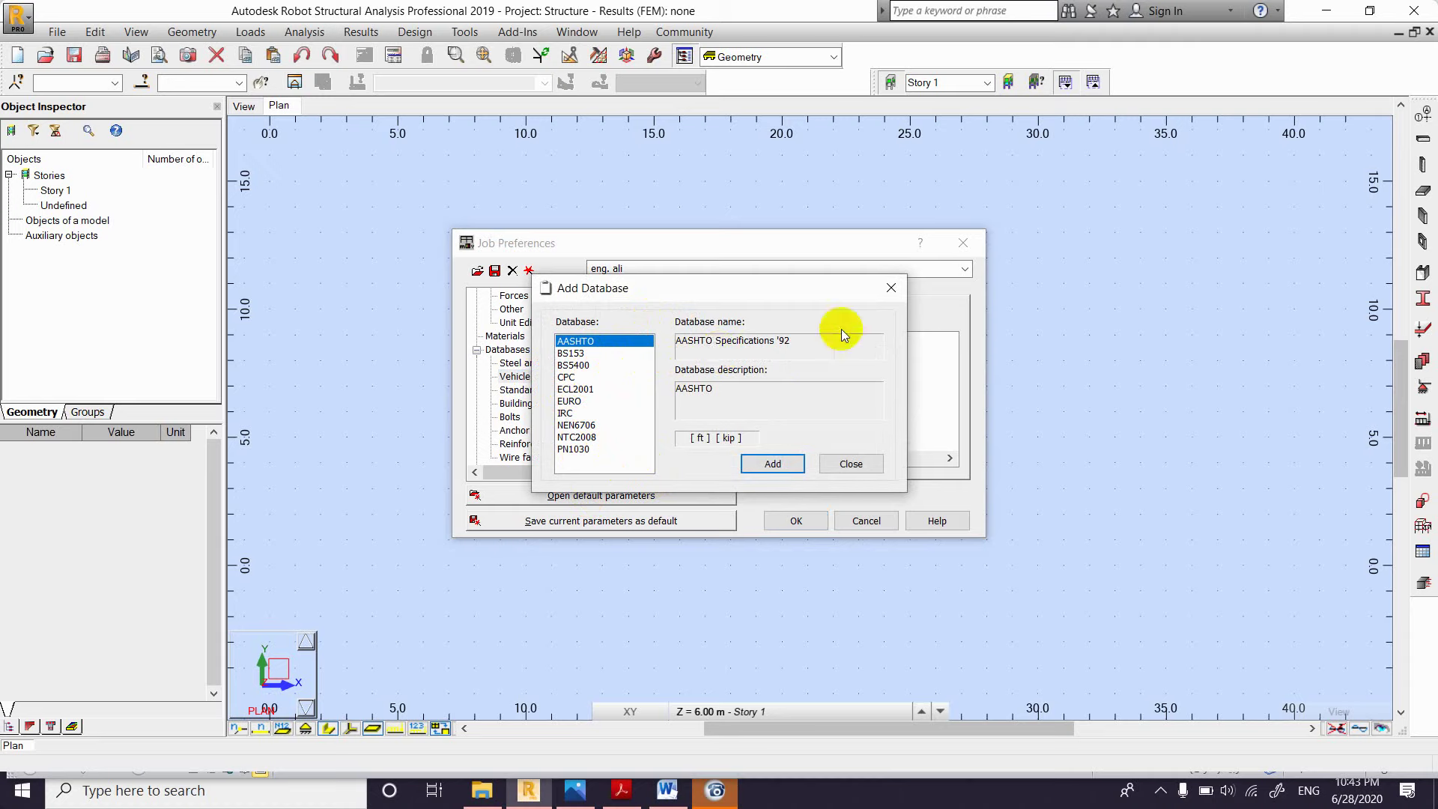
left_click(891, 289)
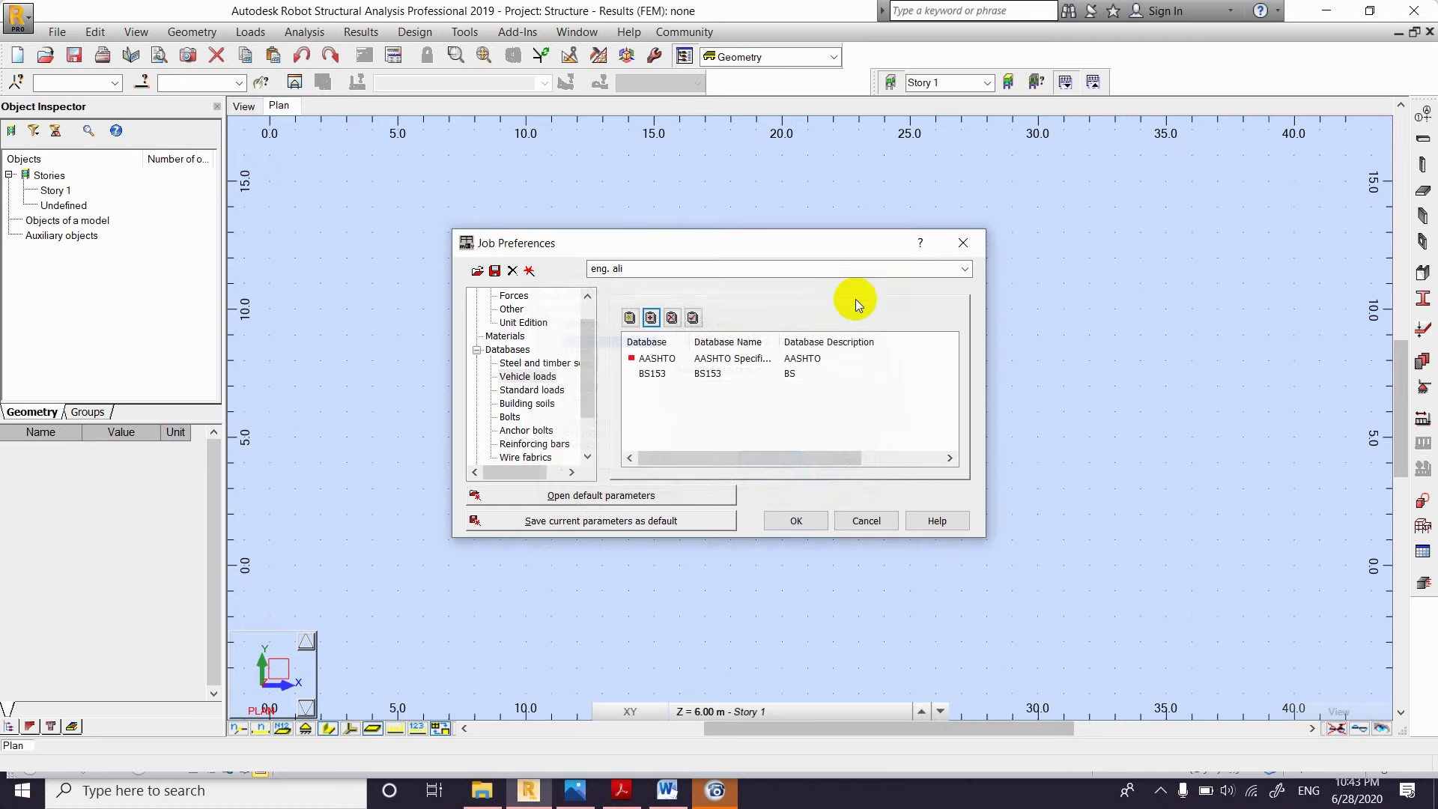
Step: Examine the standard loads databases and those available to add, without adding any
left_click(533, 393)
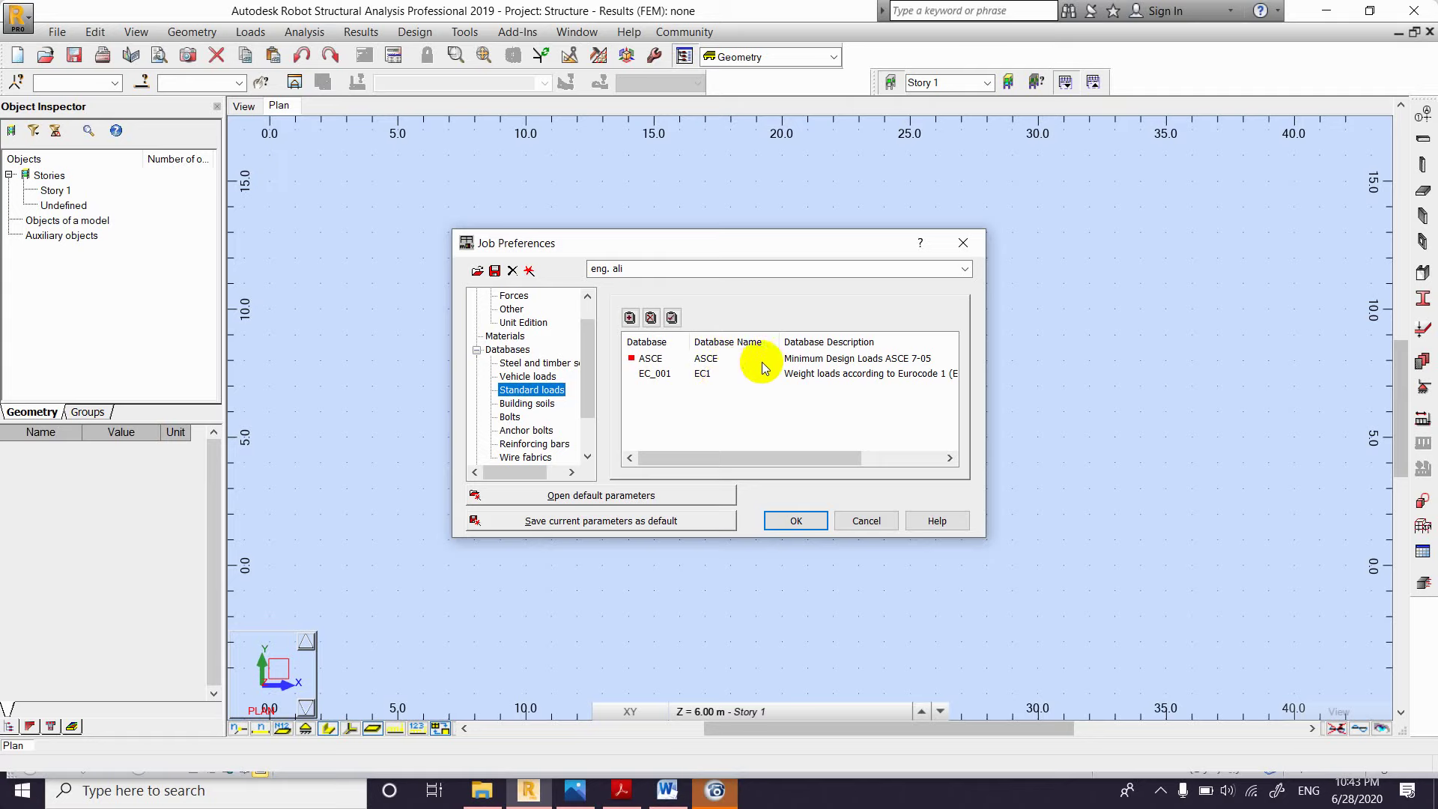
left_click(652, 360)
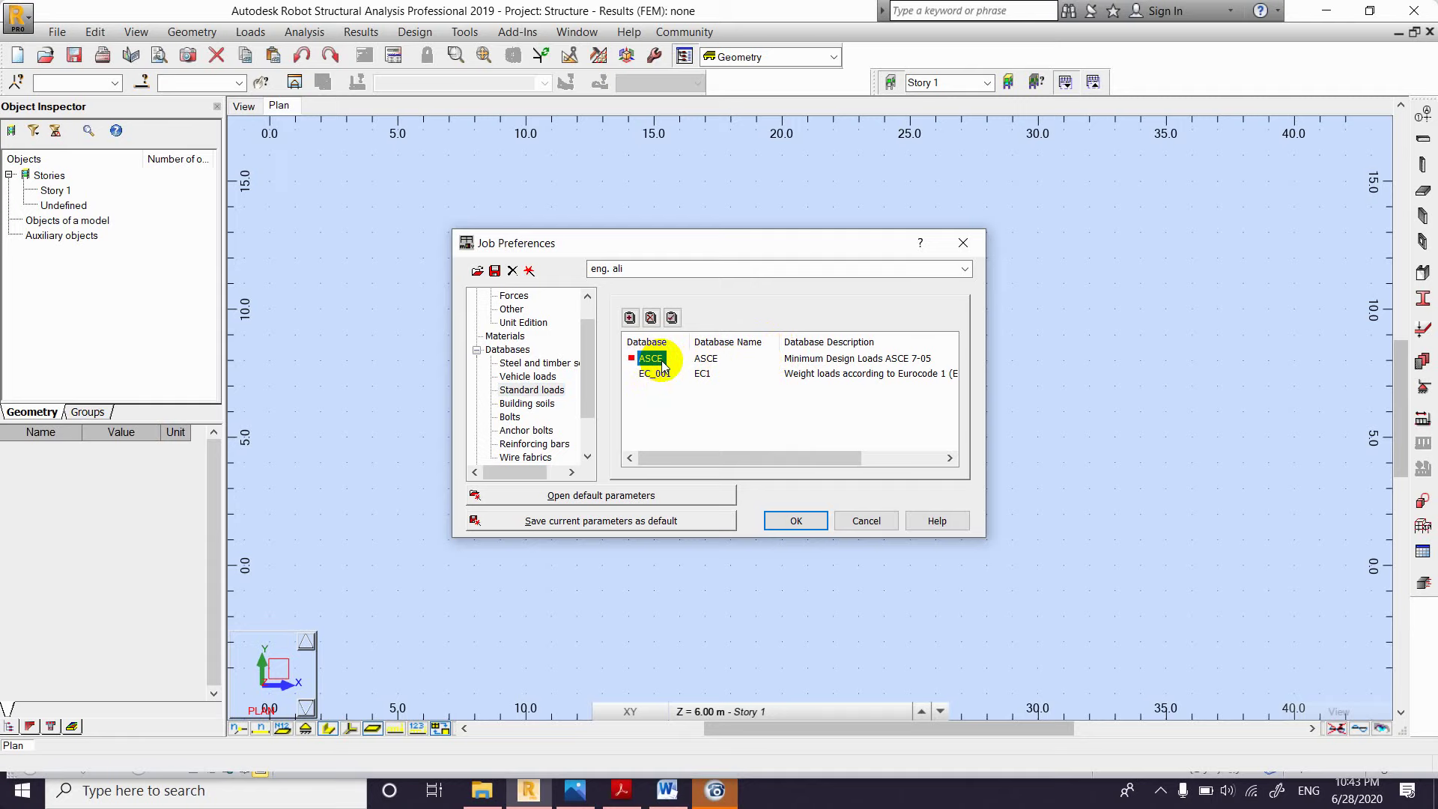
left_click(630, 318)
left_click_drag(643, 386, 642, 334)
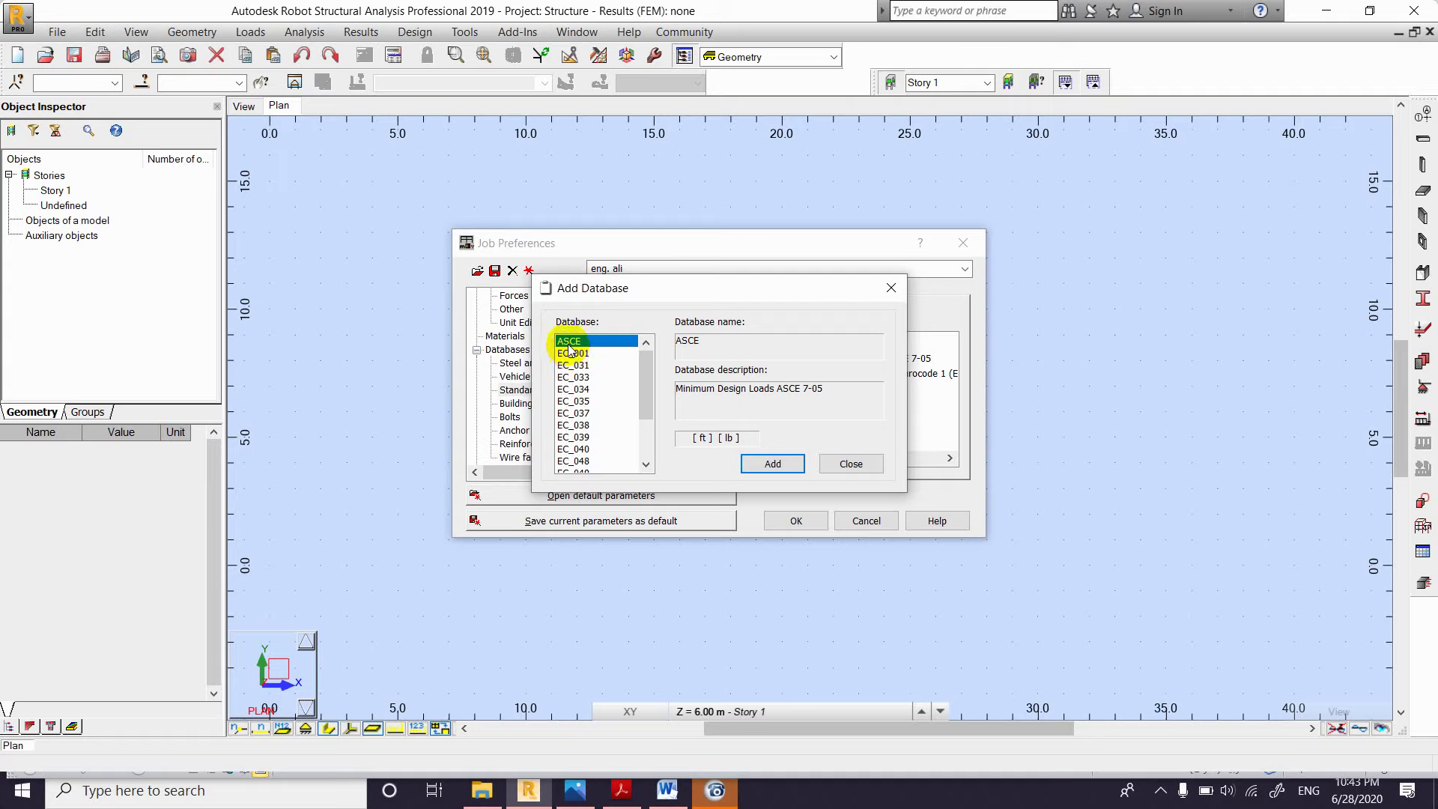
left_click(894, 288)
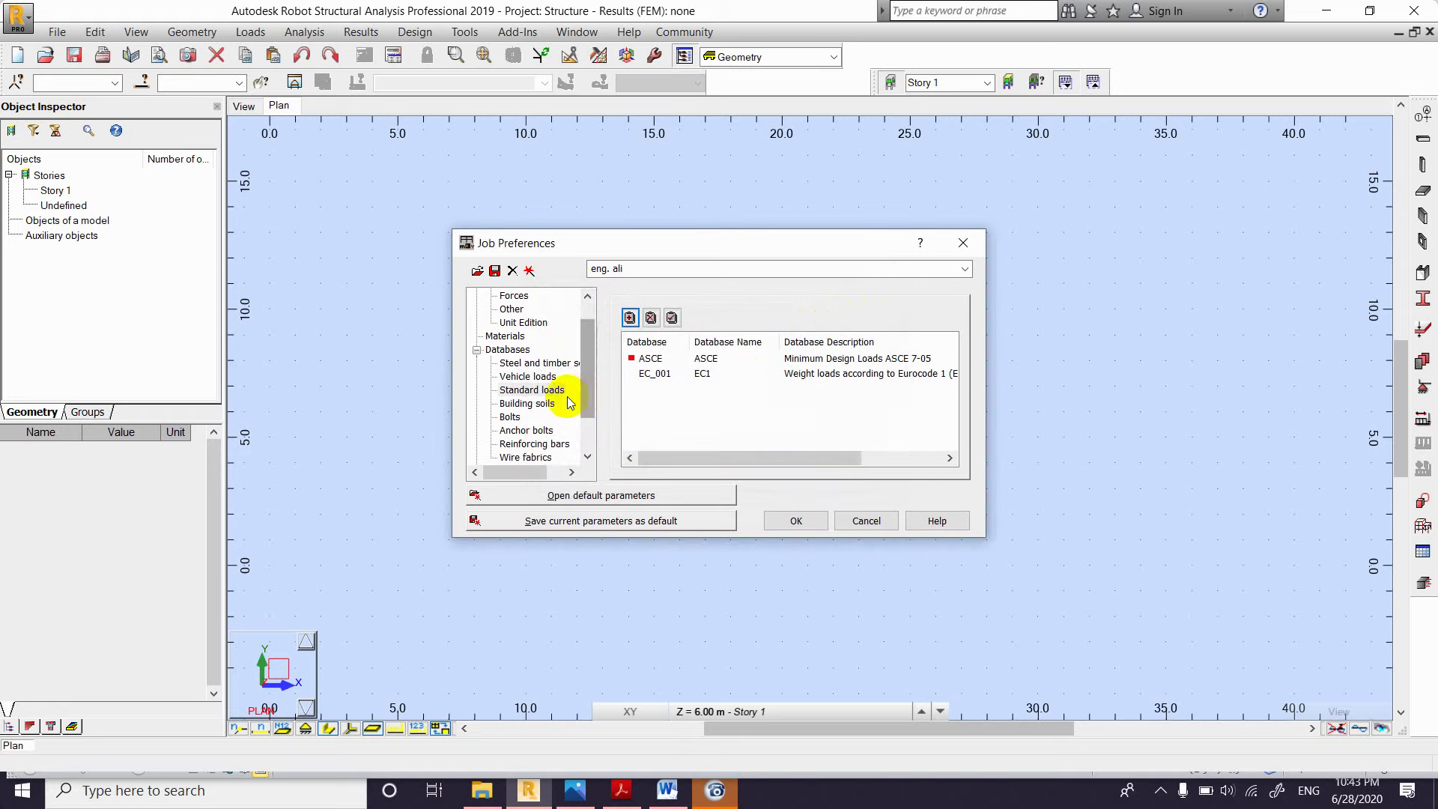
Step: Examine the building soils databases and compare the available entries IL001, IL001M, IL002 and IL002F, without adding any
left_click(516, 405)
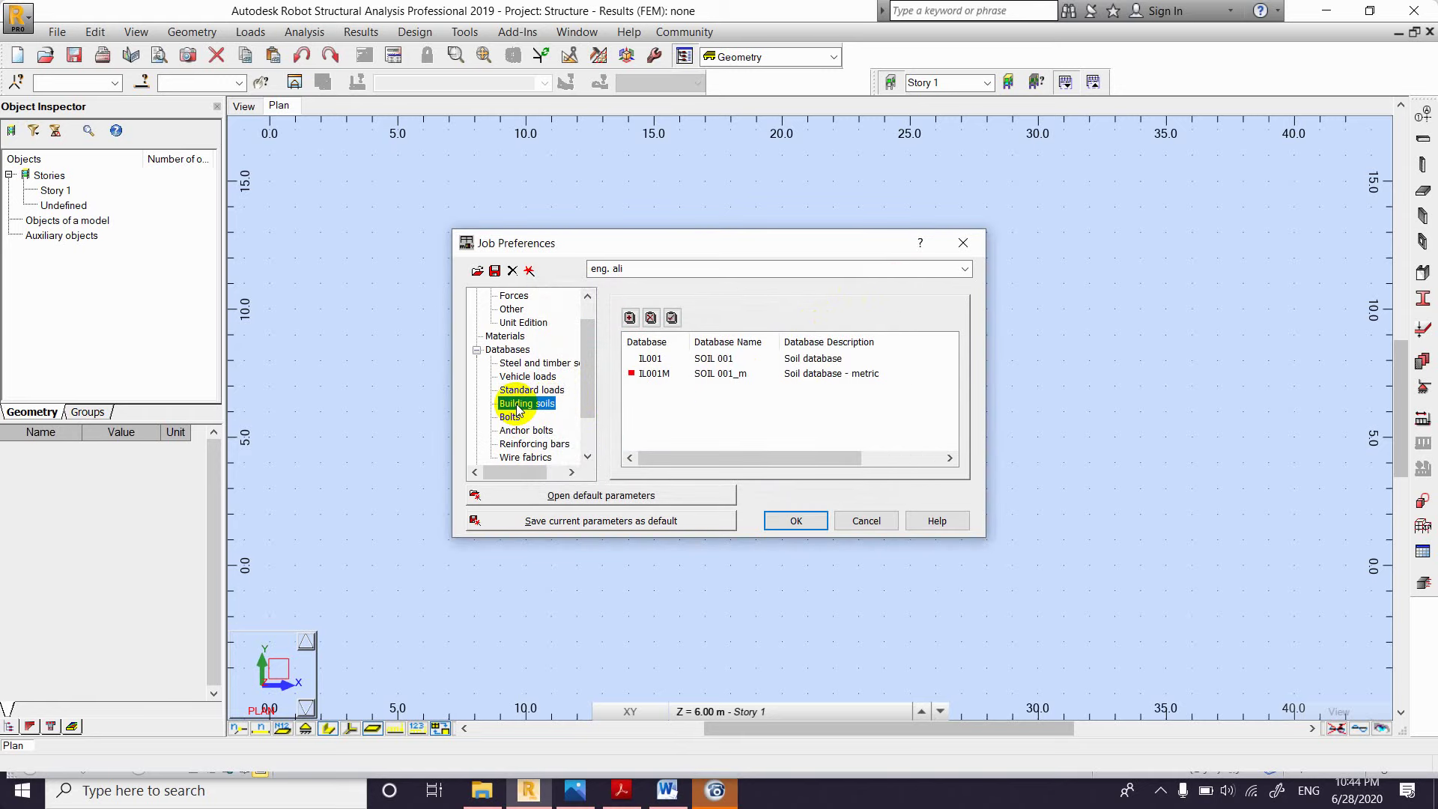
left_click(650, 374)
left_click(628, 318)
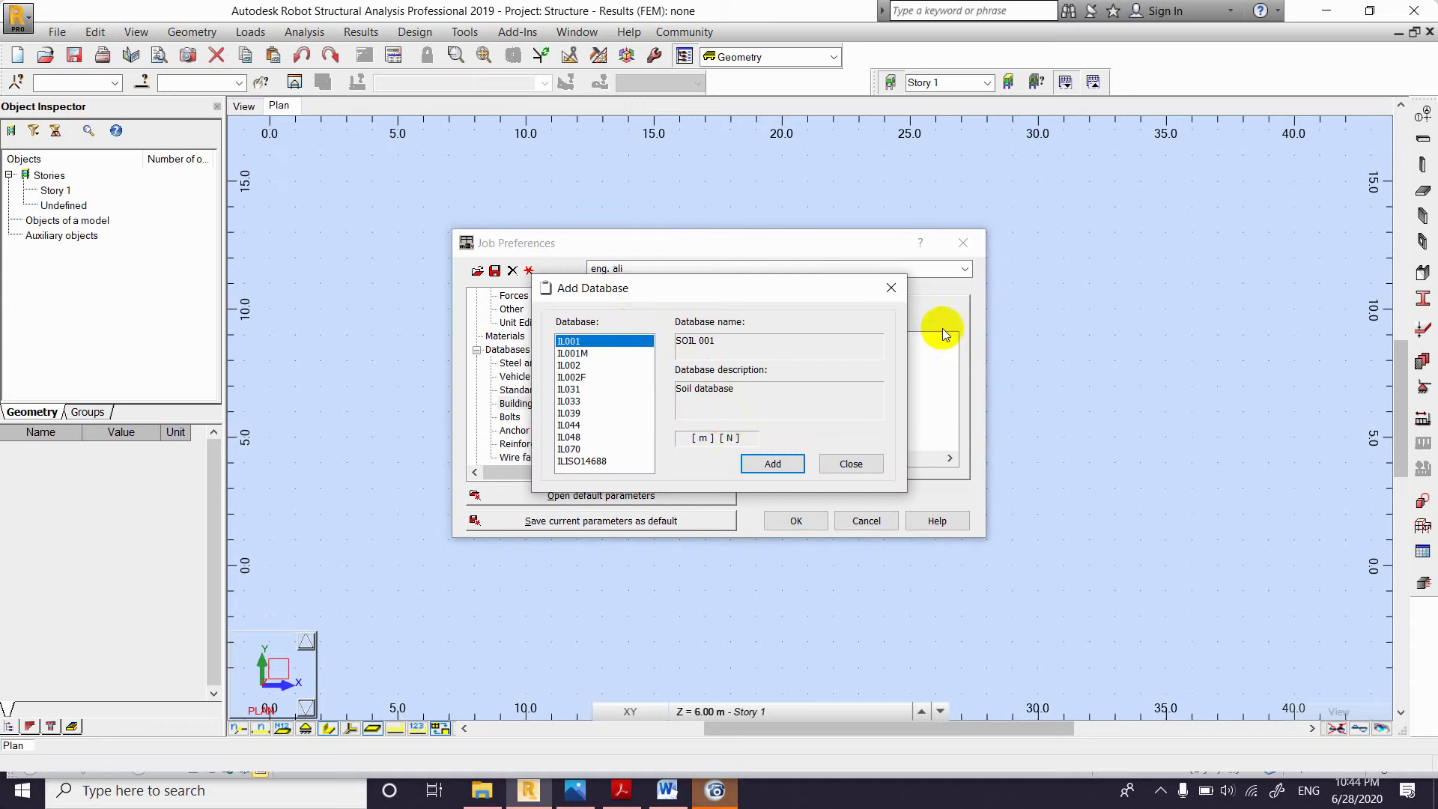
left_click(892, 288)
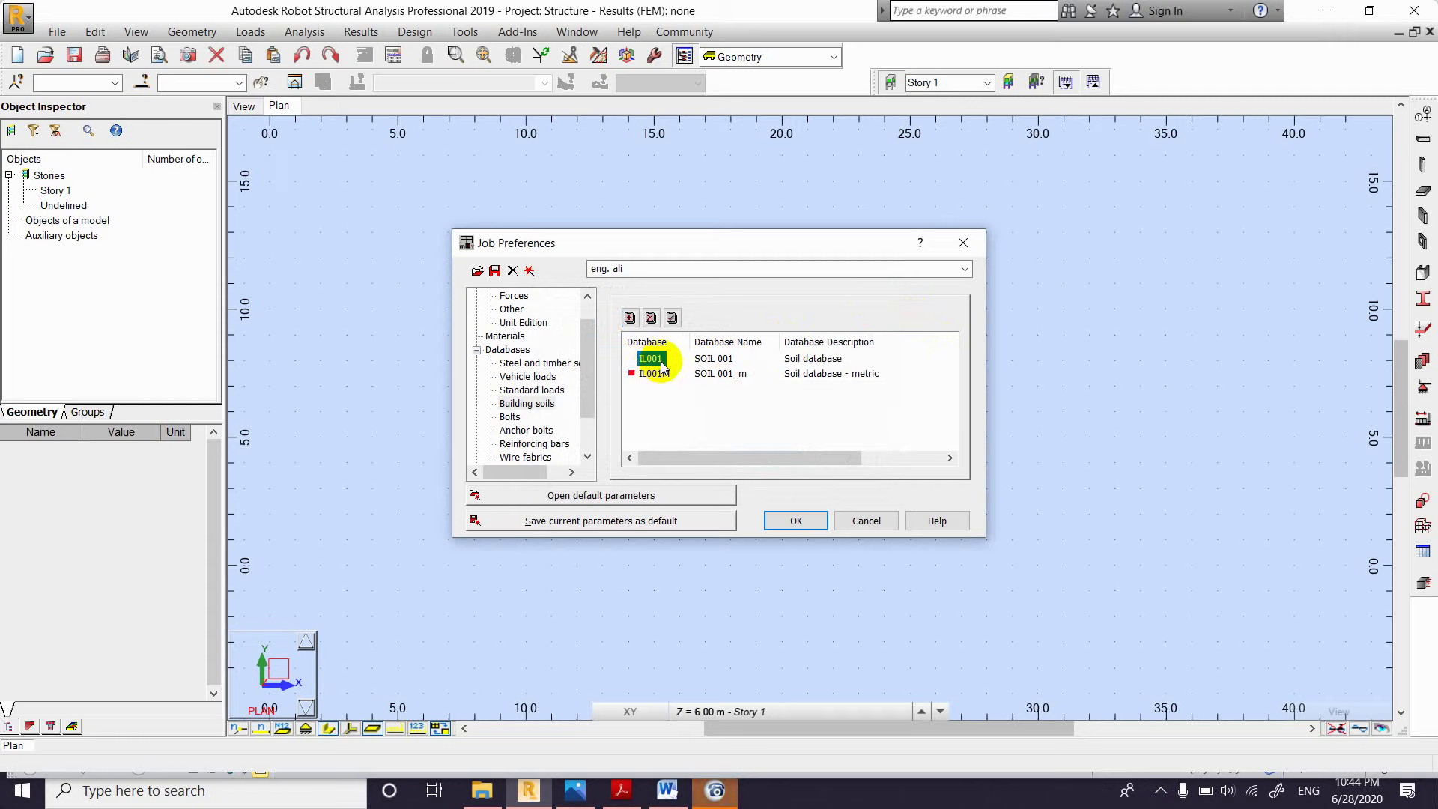
left_click(628, 318)
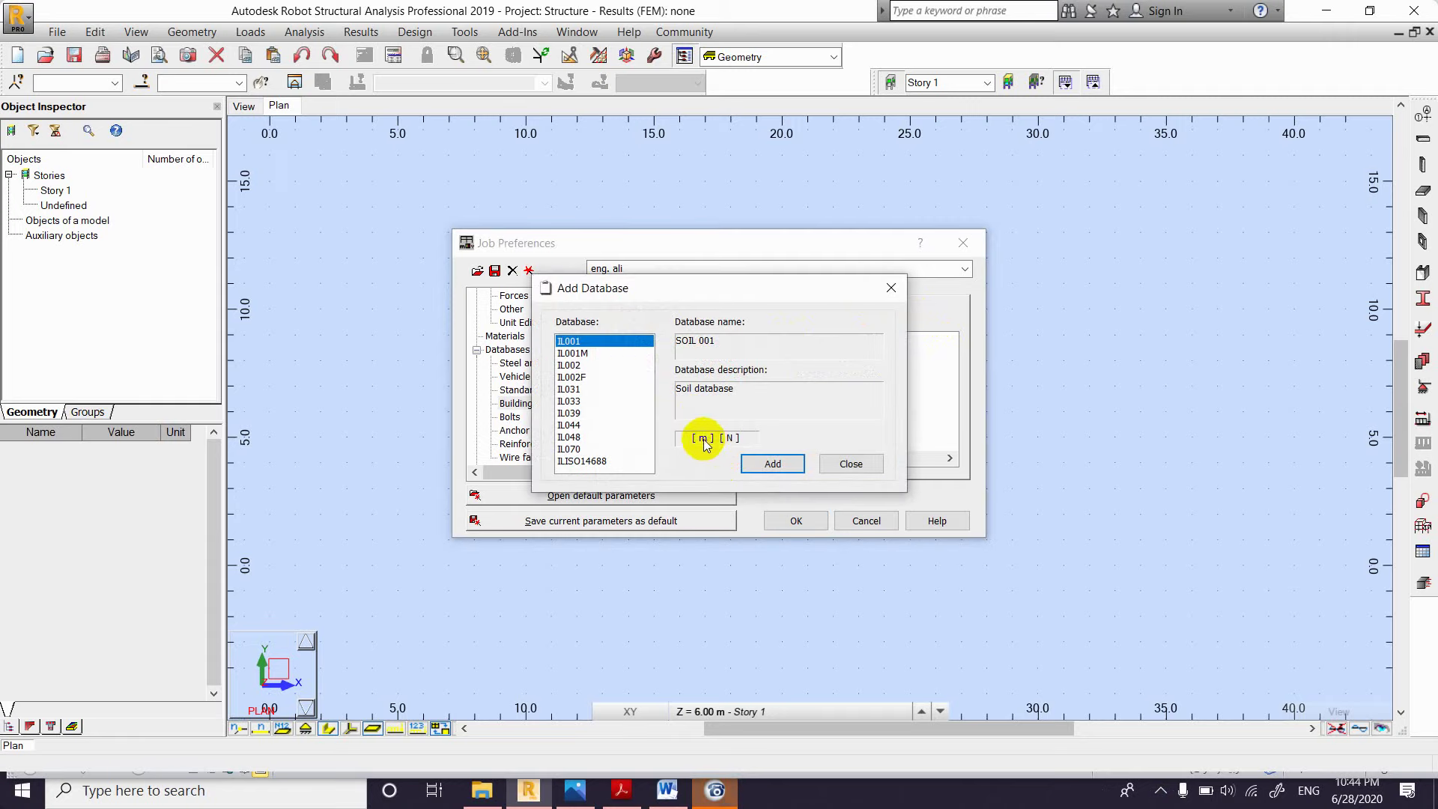
left_click(582, 353)
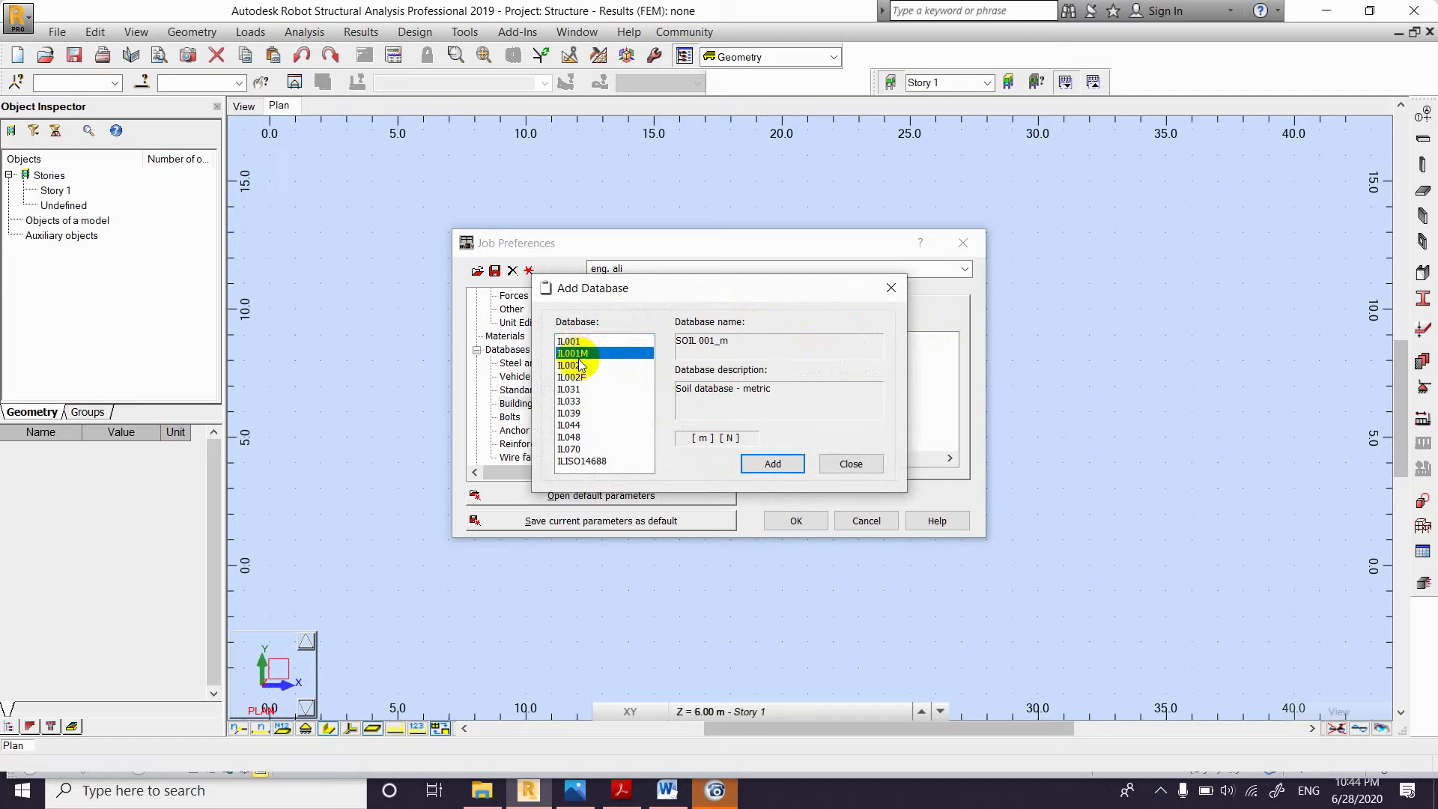
left_click(581, 365)
left_click(577, 377)
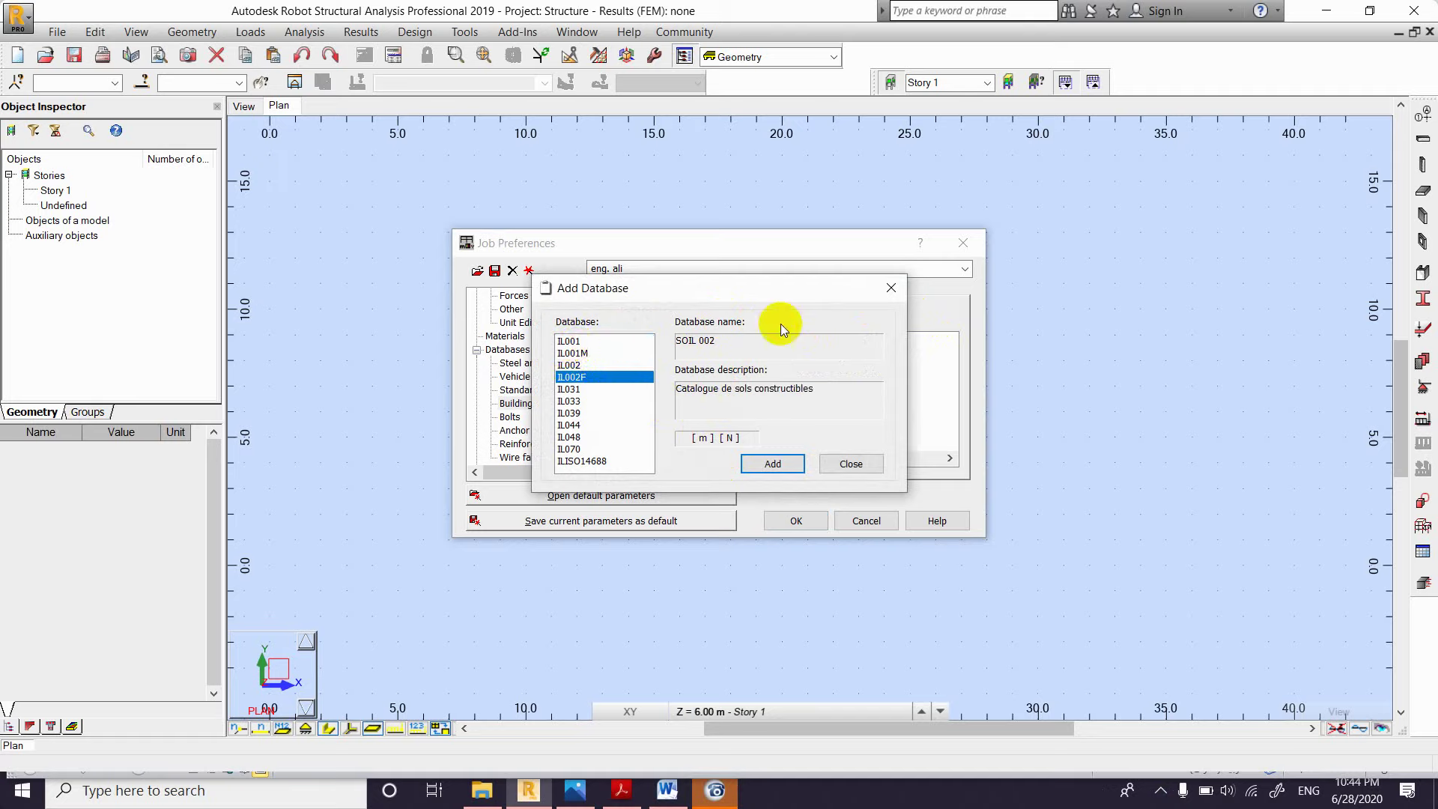
left_click(891, 288)
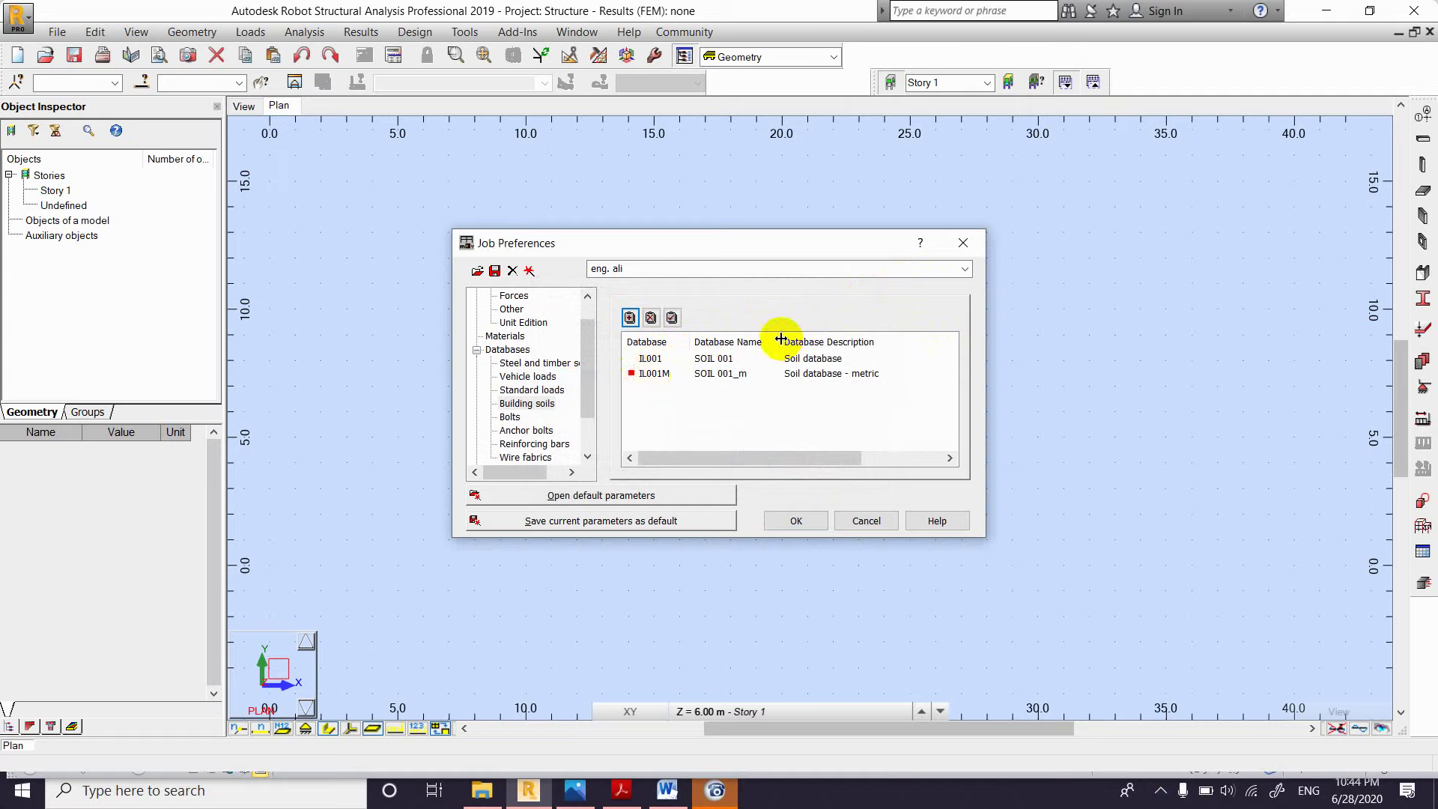
Step: Make IL001 the active building soils database, switch back to IL001M, and select IL001 in the list
left_click(866, 375)
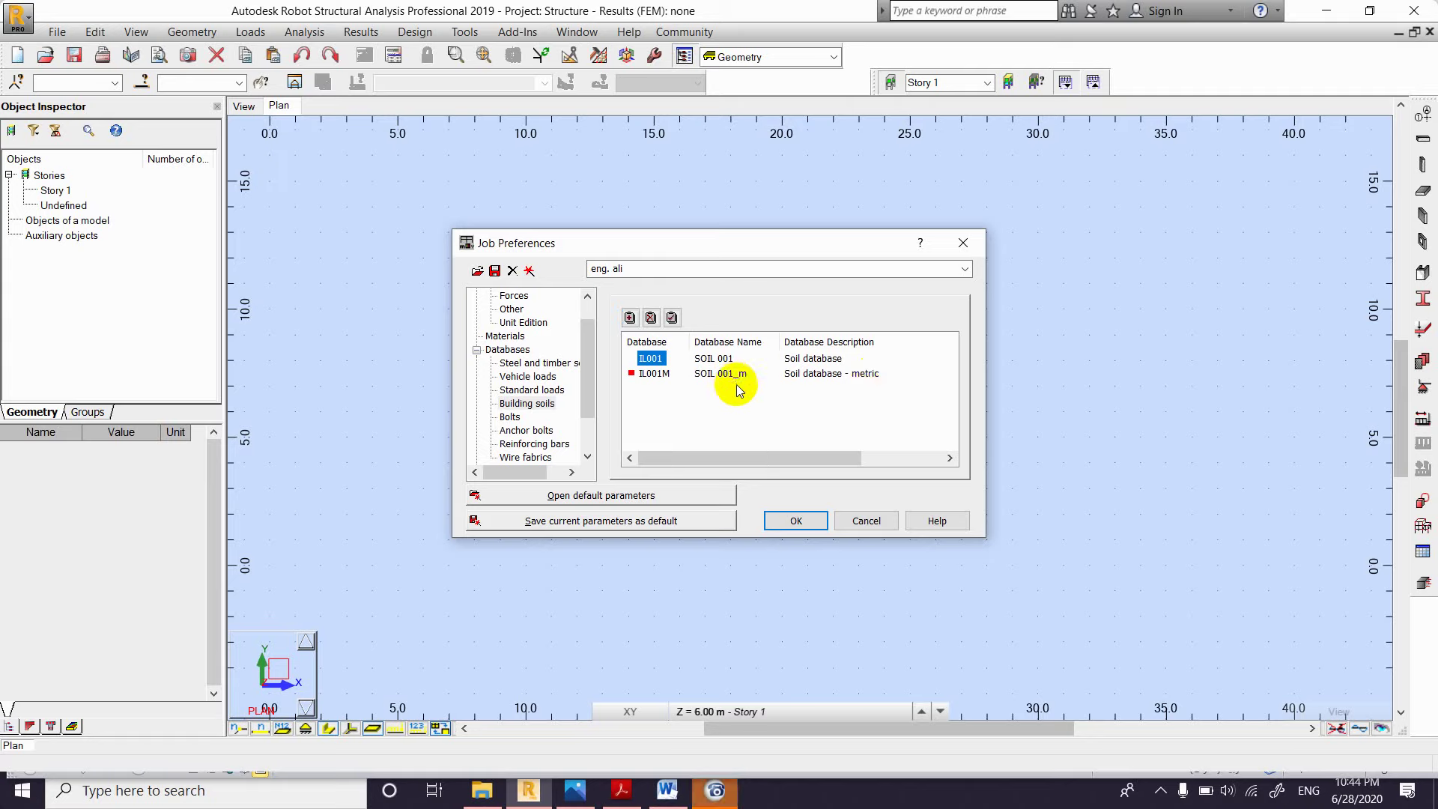
left_click(649, 373)
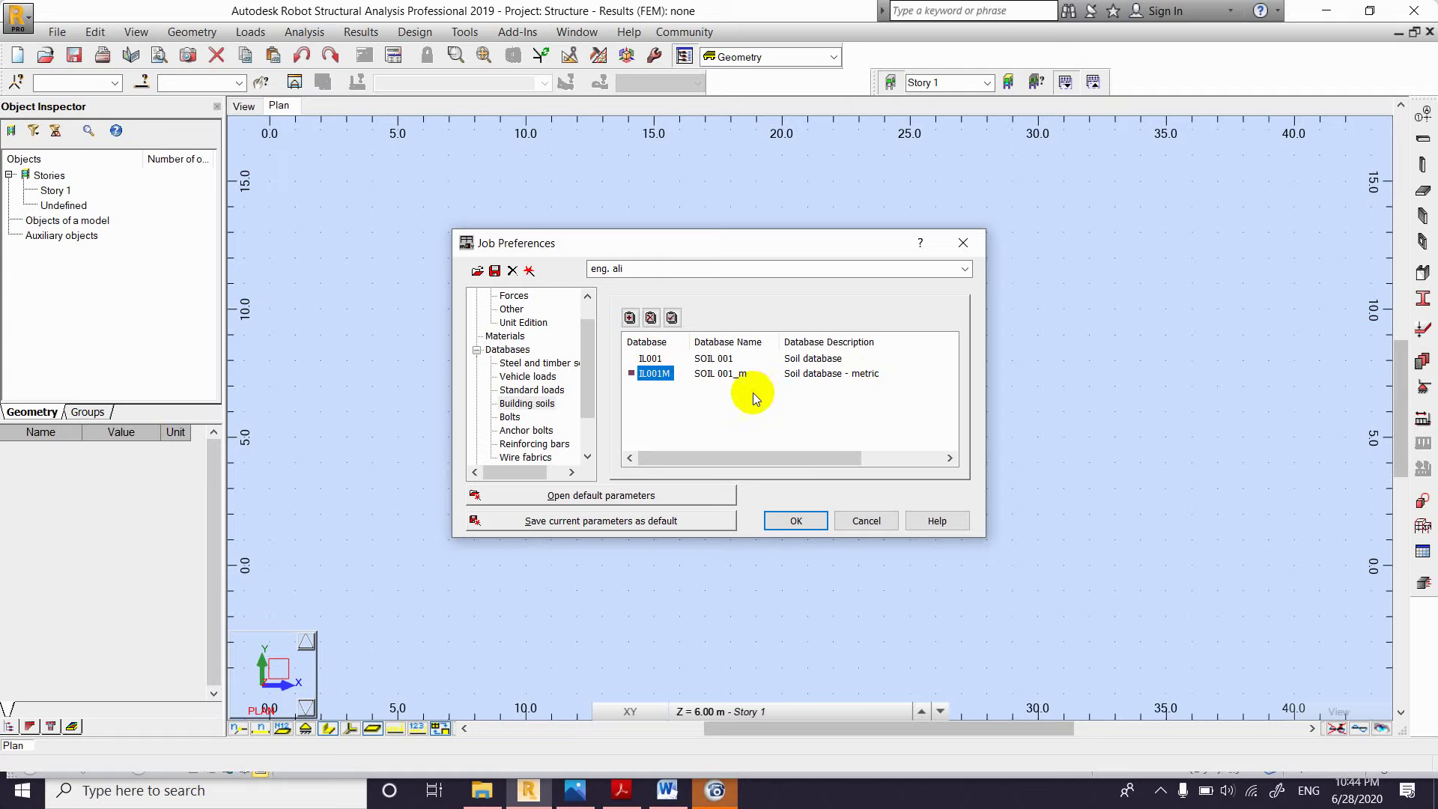
left_click(651, 358)
left_click(672, 317)
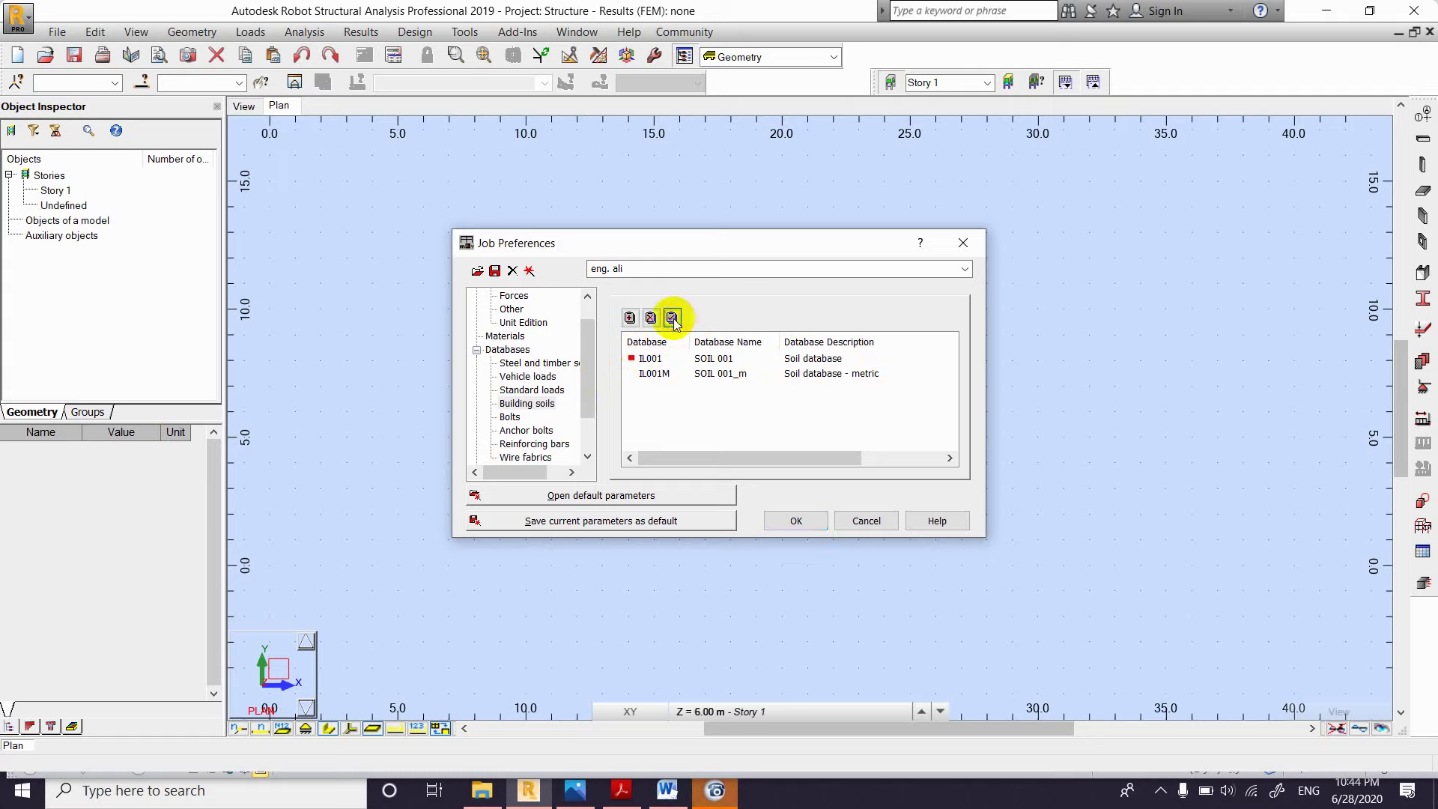
left_click(646, 373)
left_click(672, 317)
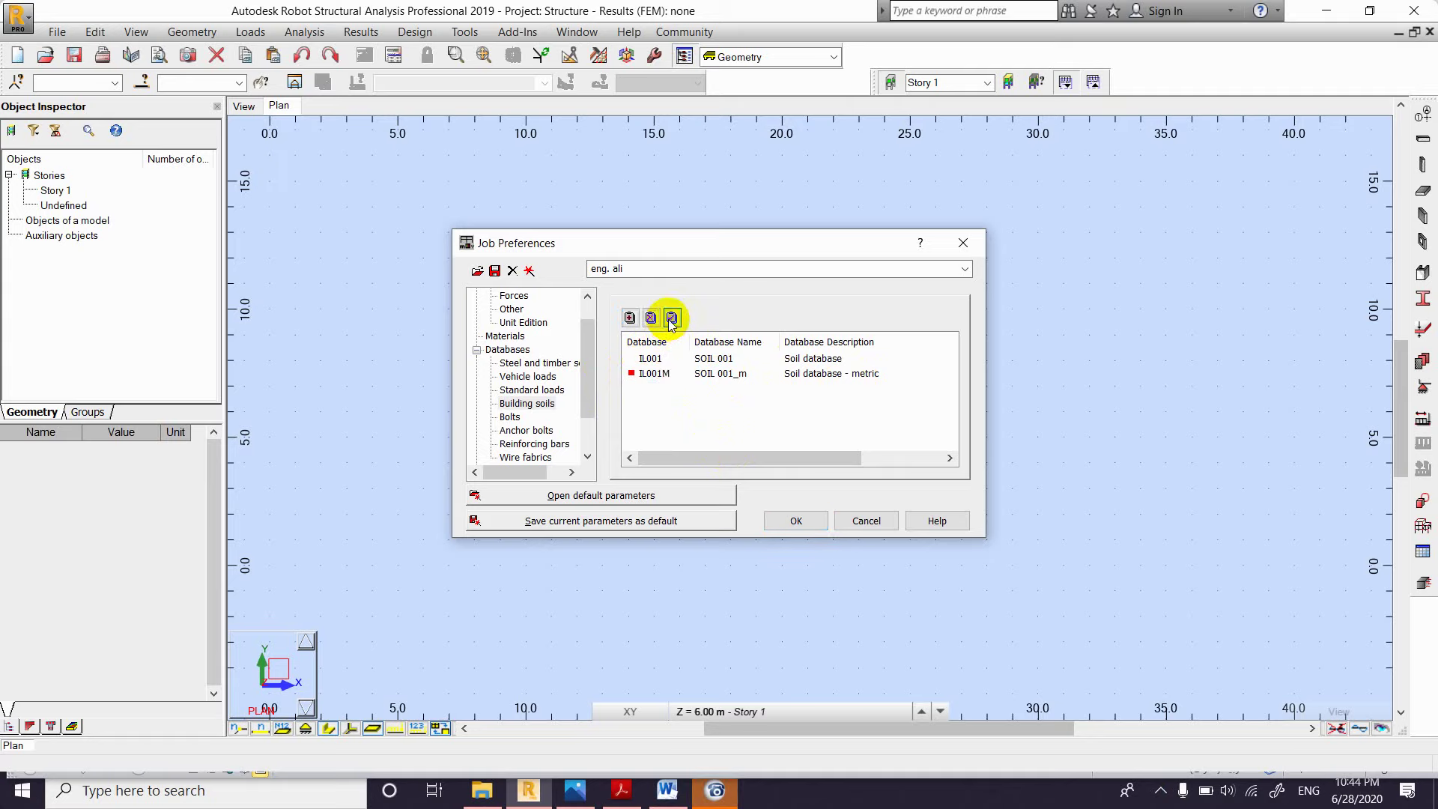
left_click(651, 359)
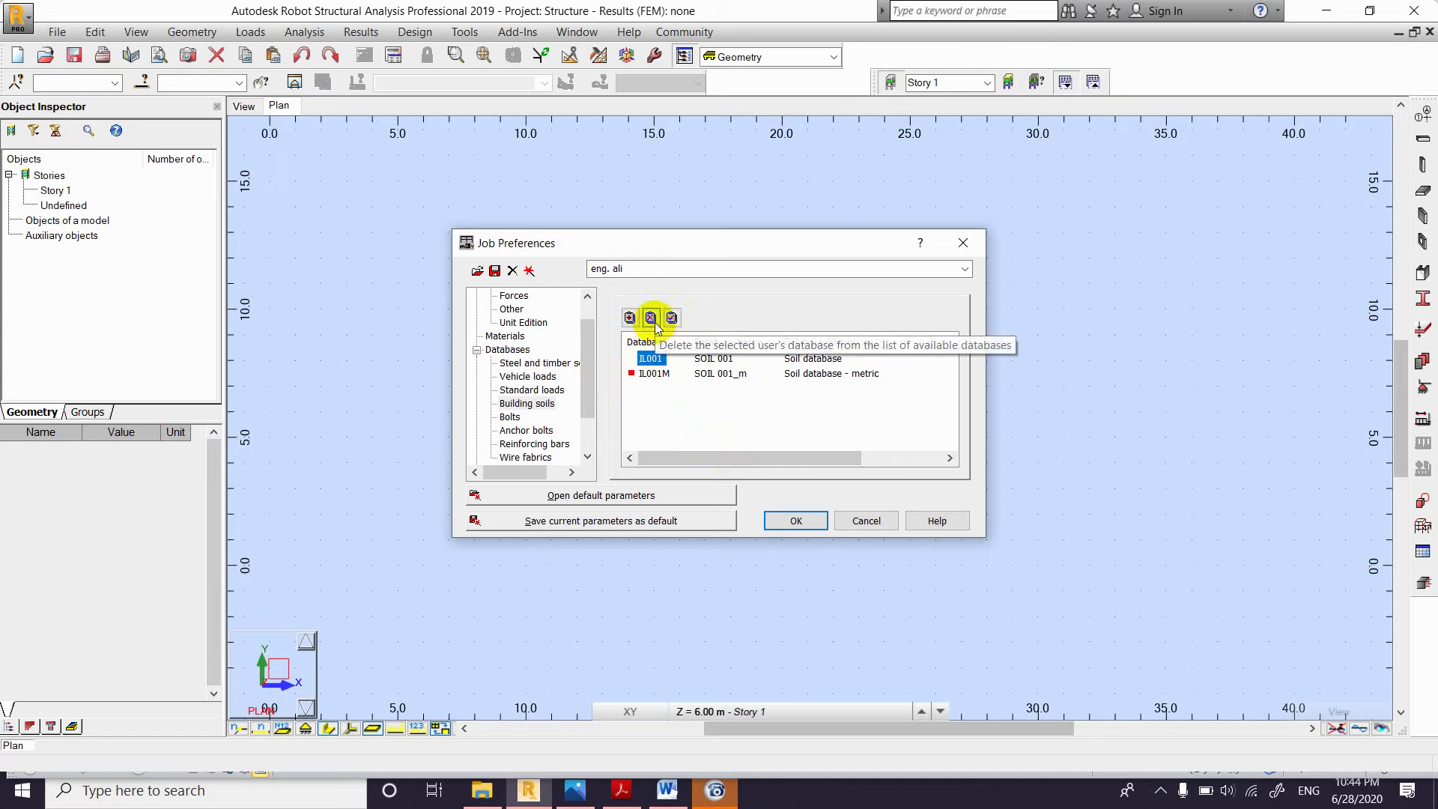
Step: Examine the bolts databases with a wider name column, comparing ASTM_IMP for imperial units and ASTM_MET for metric units
left_click(510, 417)
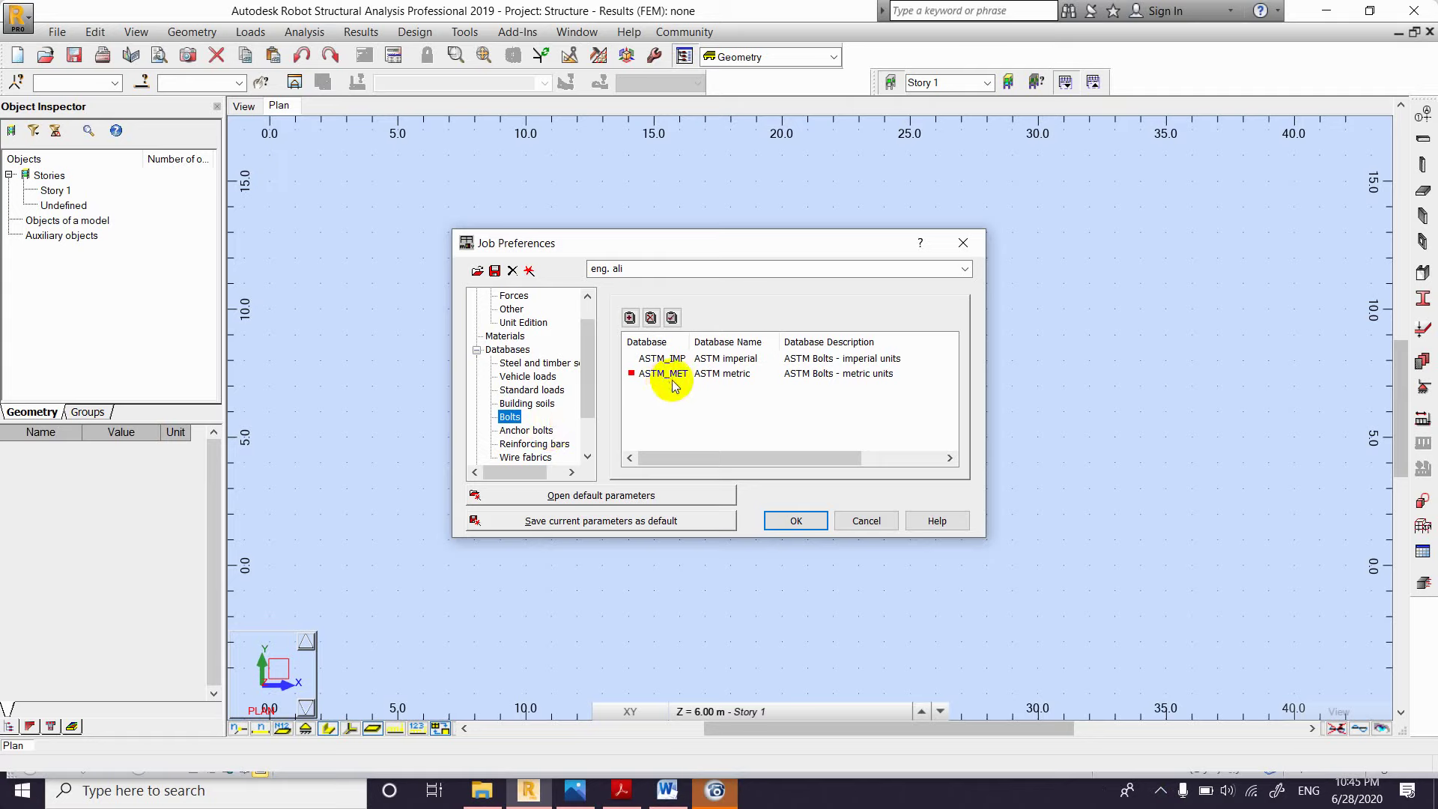
mouse_move(784, 337)
left_mouse_down()
mouse_move(867, 330)
mouse_move(802, 339)
left_mouse_up()
left_click(772, 358)
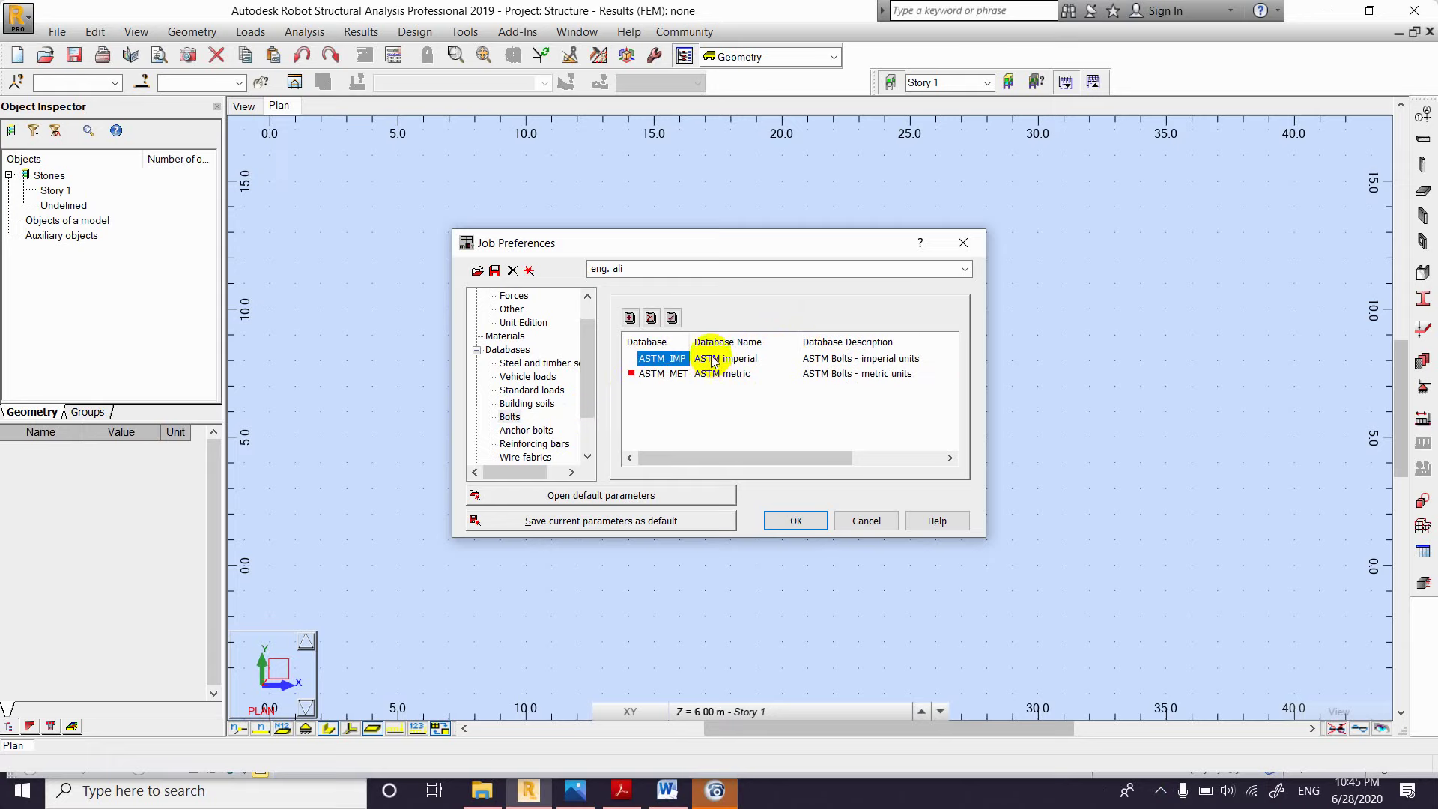
left_click(712, 362)
left_click(663, 374)
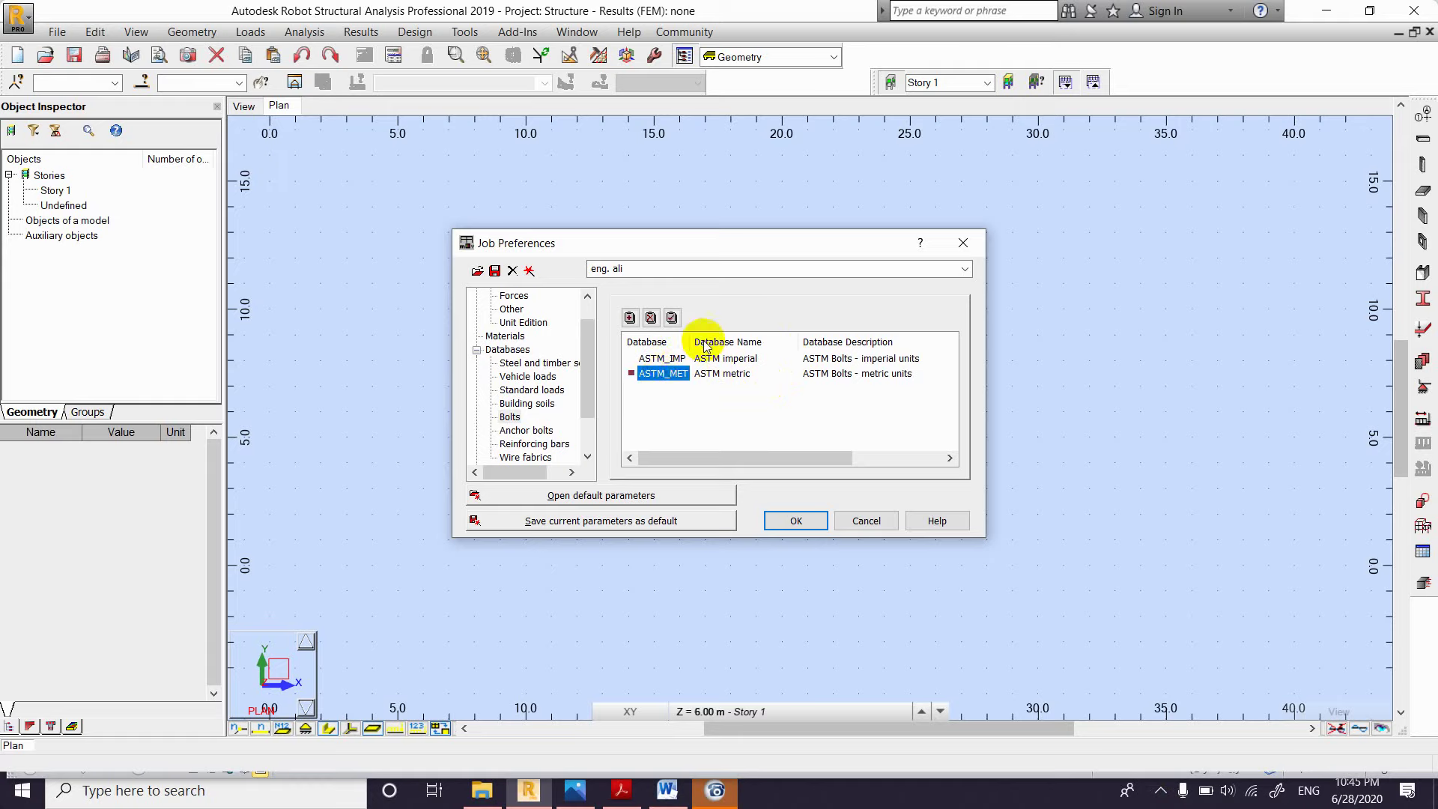
Step: Examine the anchor bolts database with its column widened and check which databases can be added, without adding any
left_click(525, 433)
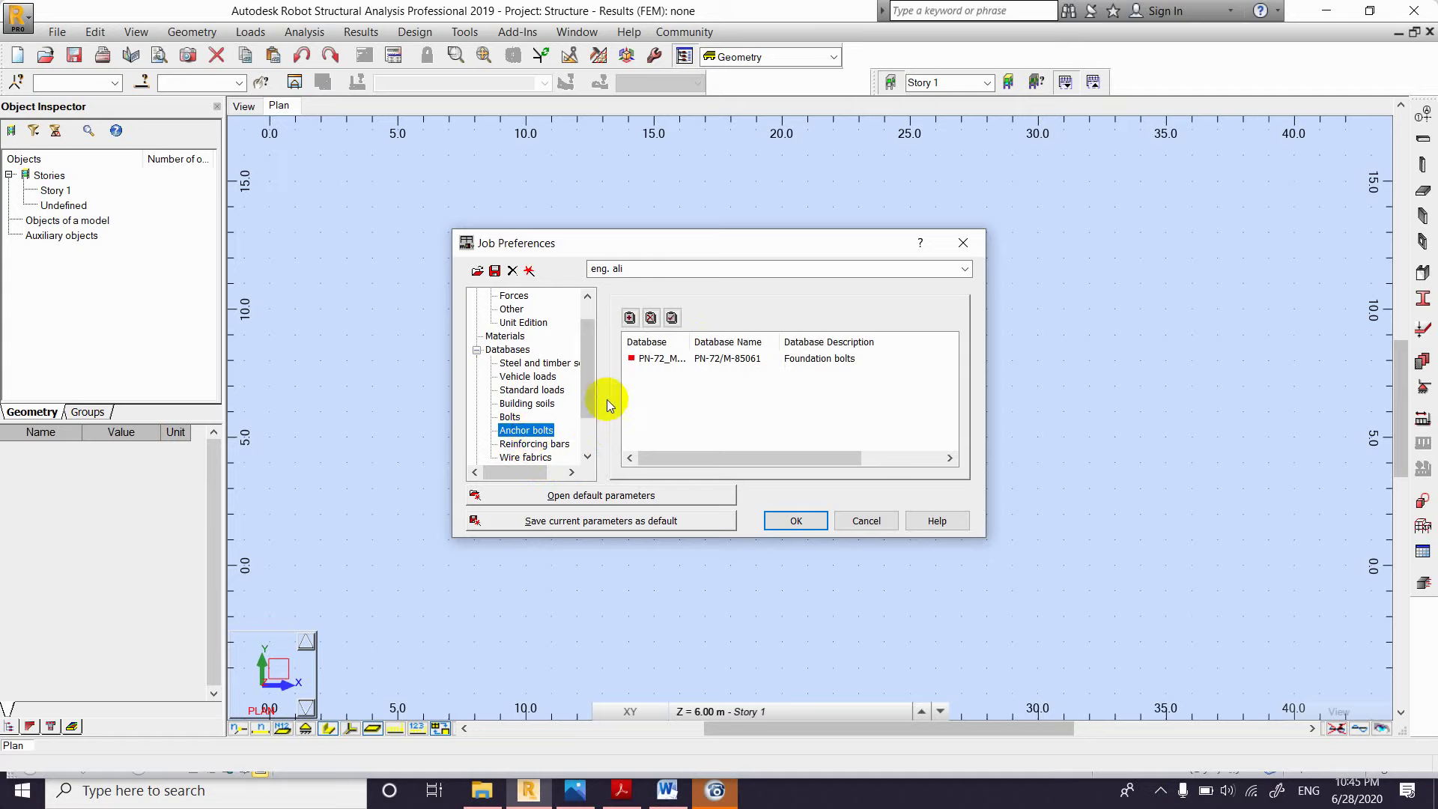
left_click_drag(690, 342, 752, 344)
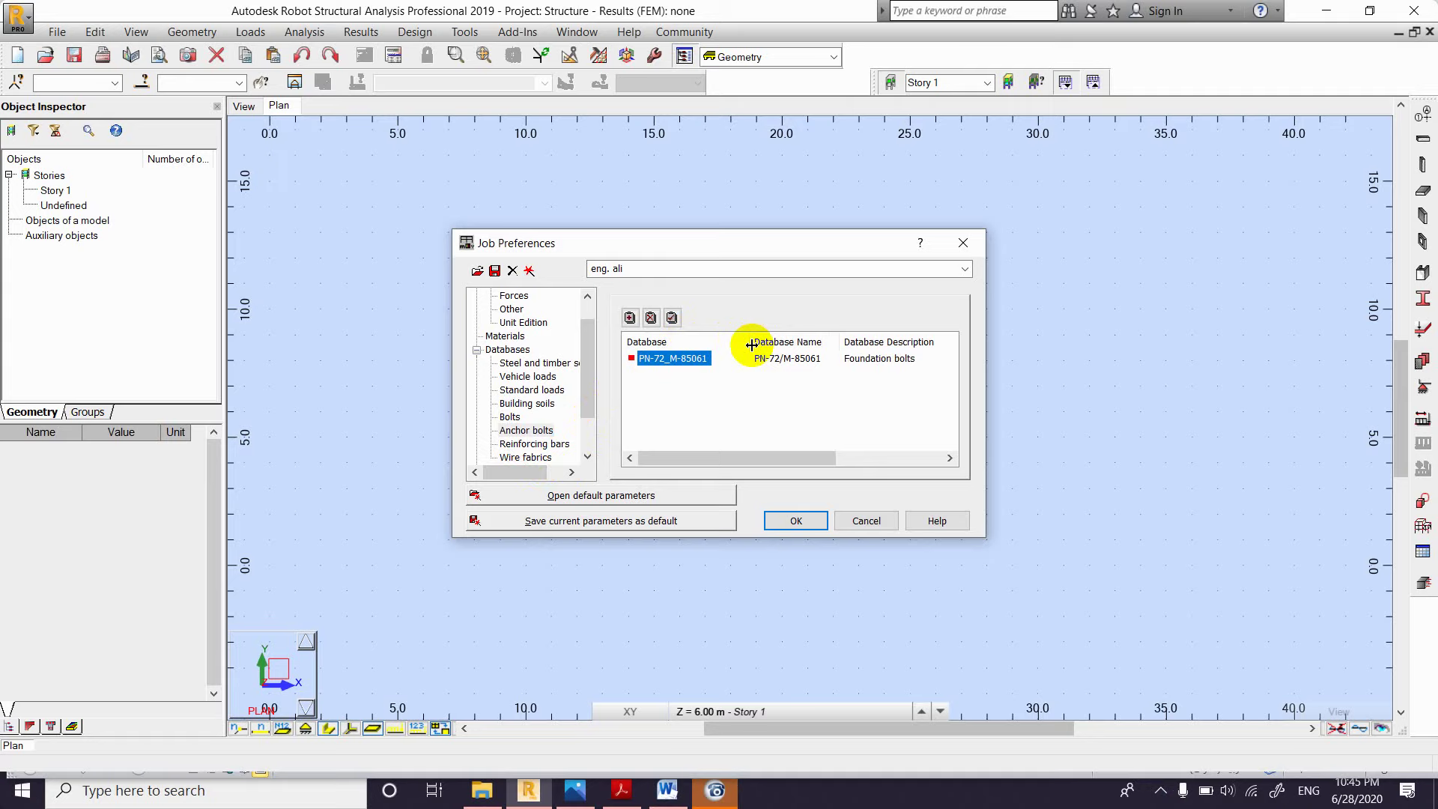
left_click(637, 358)
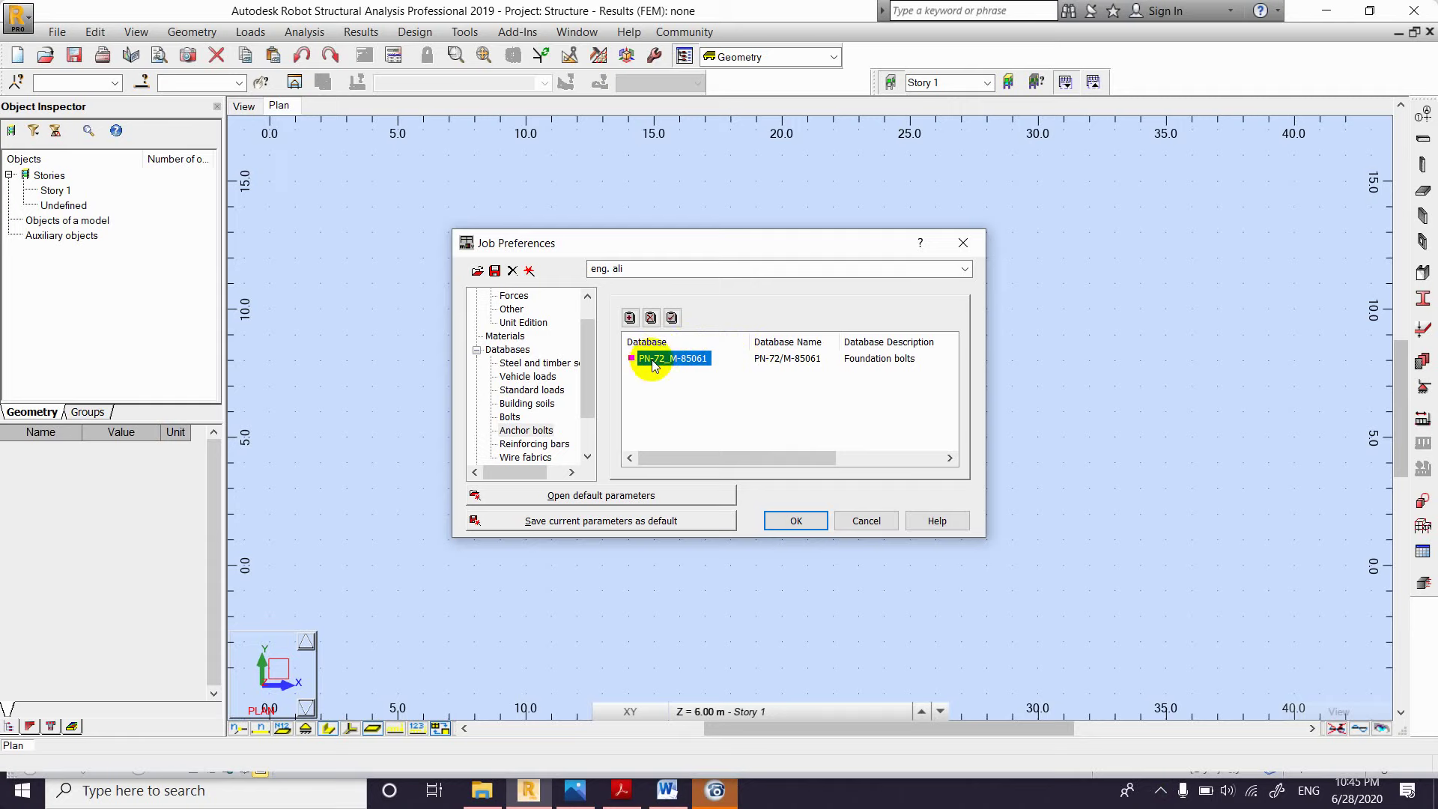
left_click(630, 318)
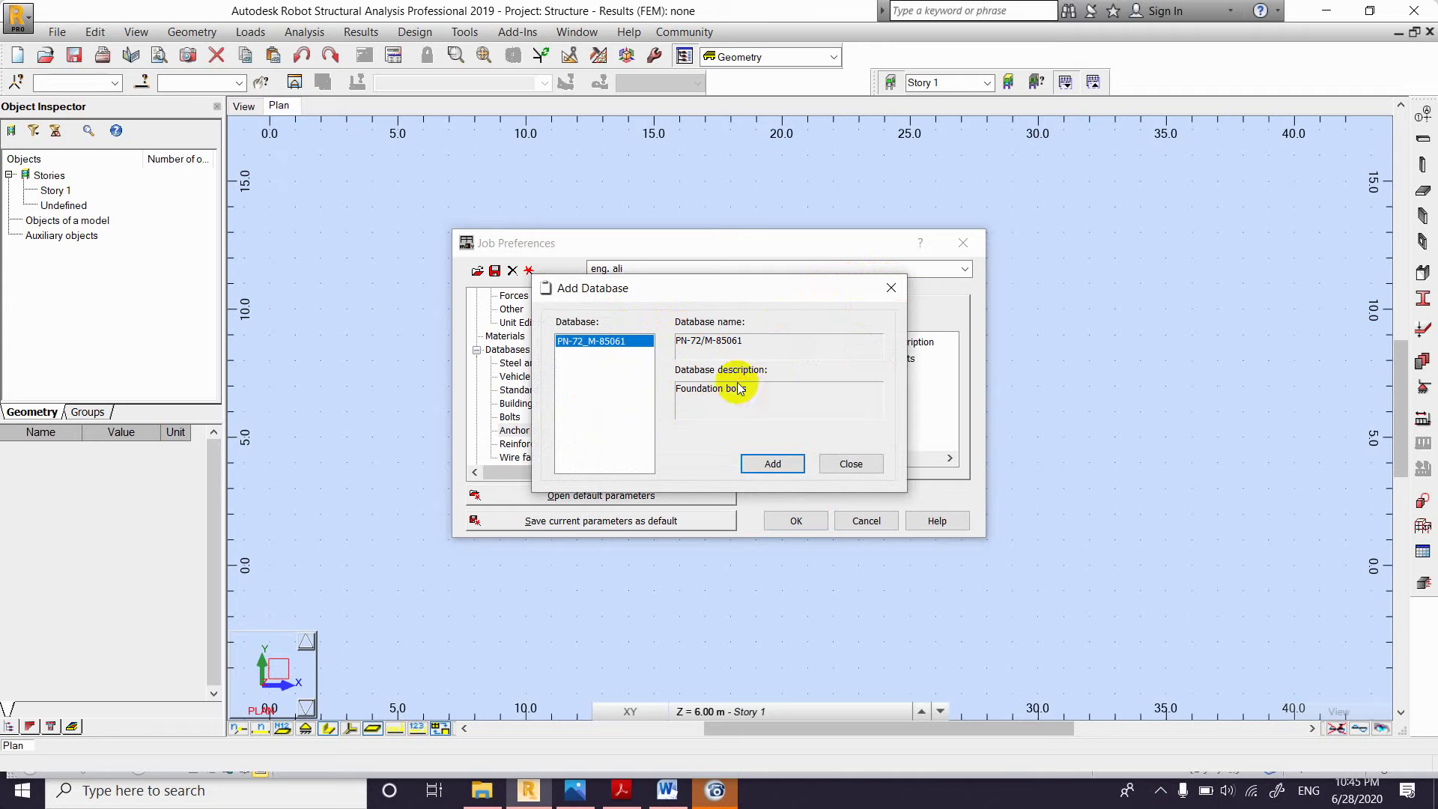
left_click(891, 289)
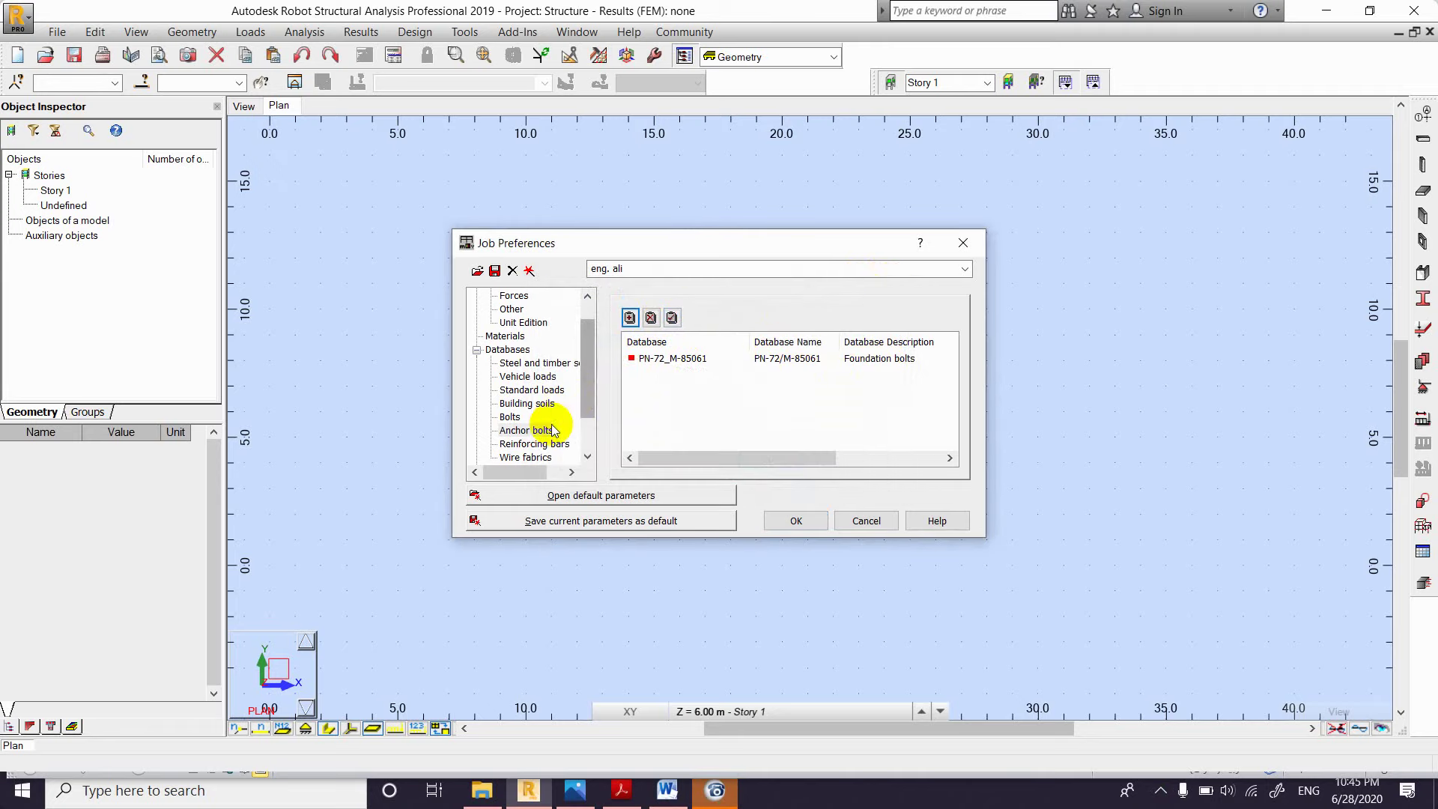
Step: Make ACI 318-08 the active reinforcing bars database with the name column widened, and switch back to ACI 318-08_METRIC
left_click(524, 445)
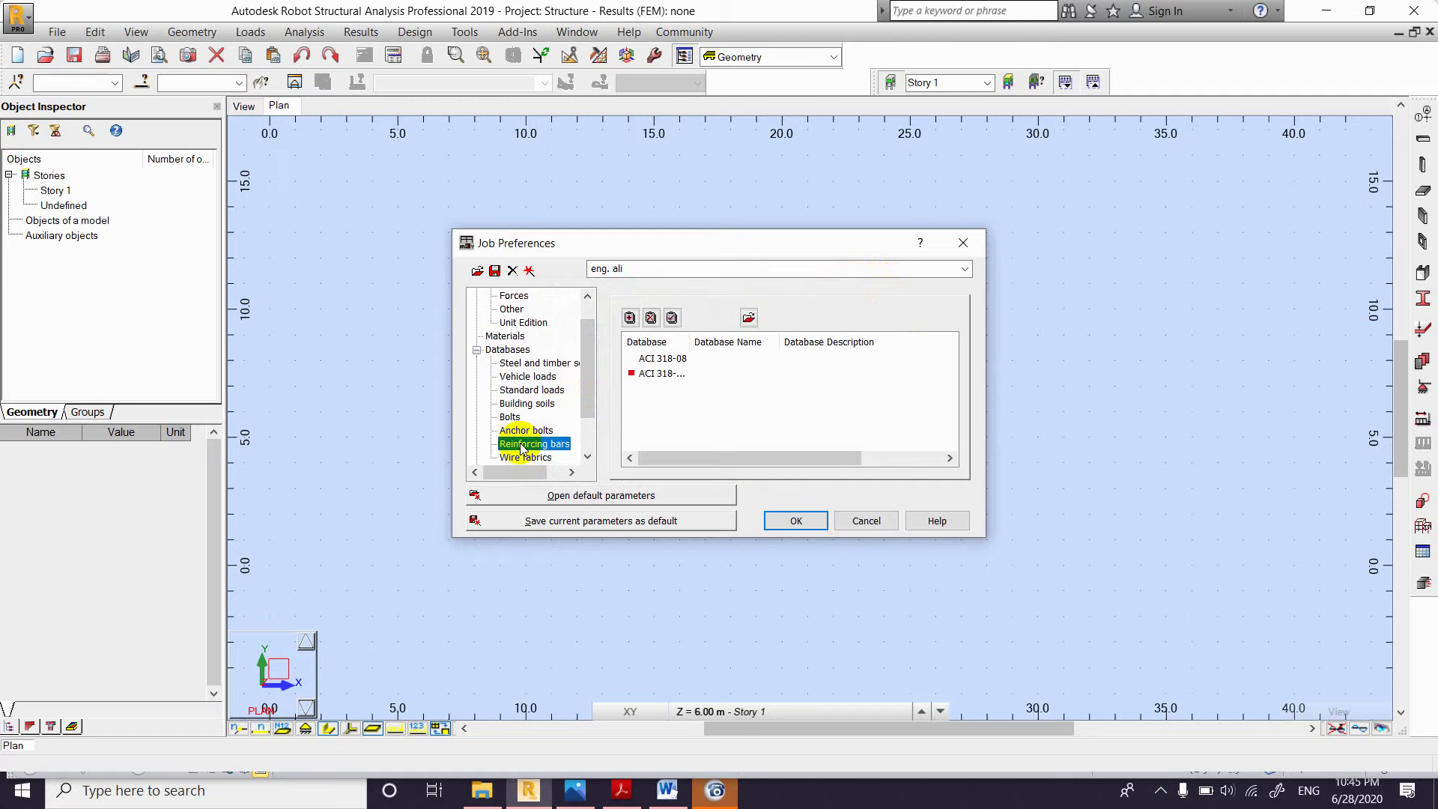
left_click_drag(690, 337, 779, 342)
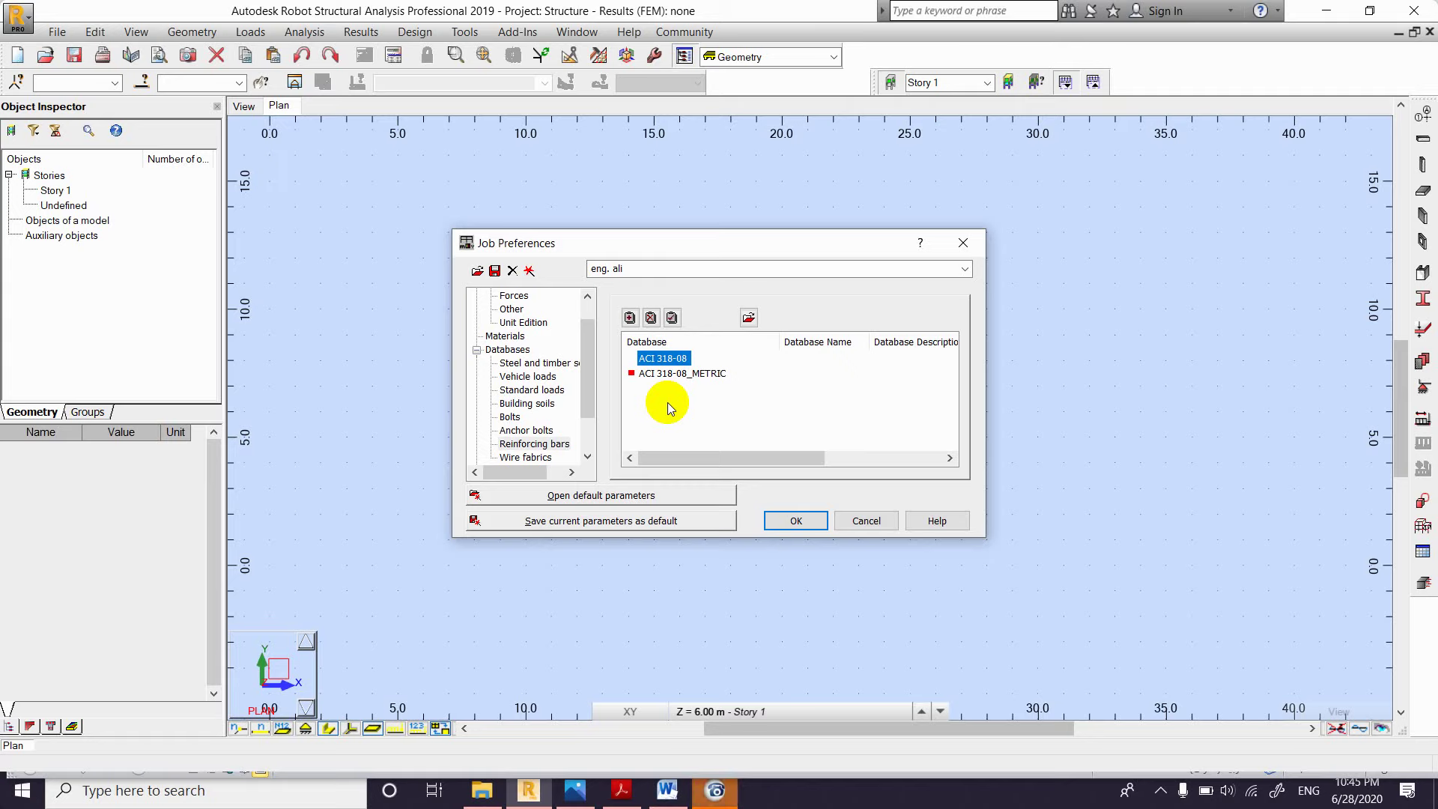
left_click(677, 374)
left_click(646, 360)
left_click(672, 318)
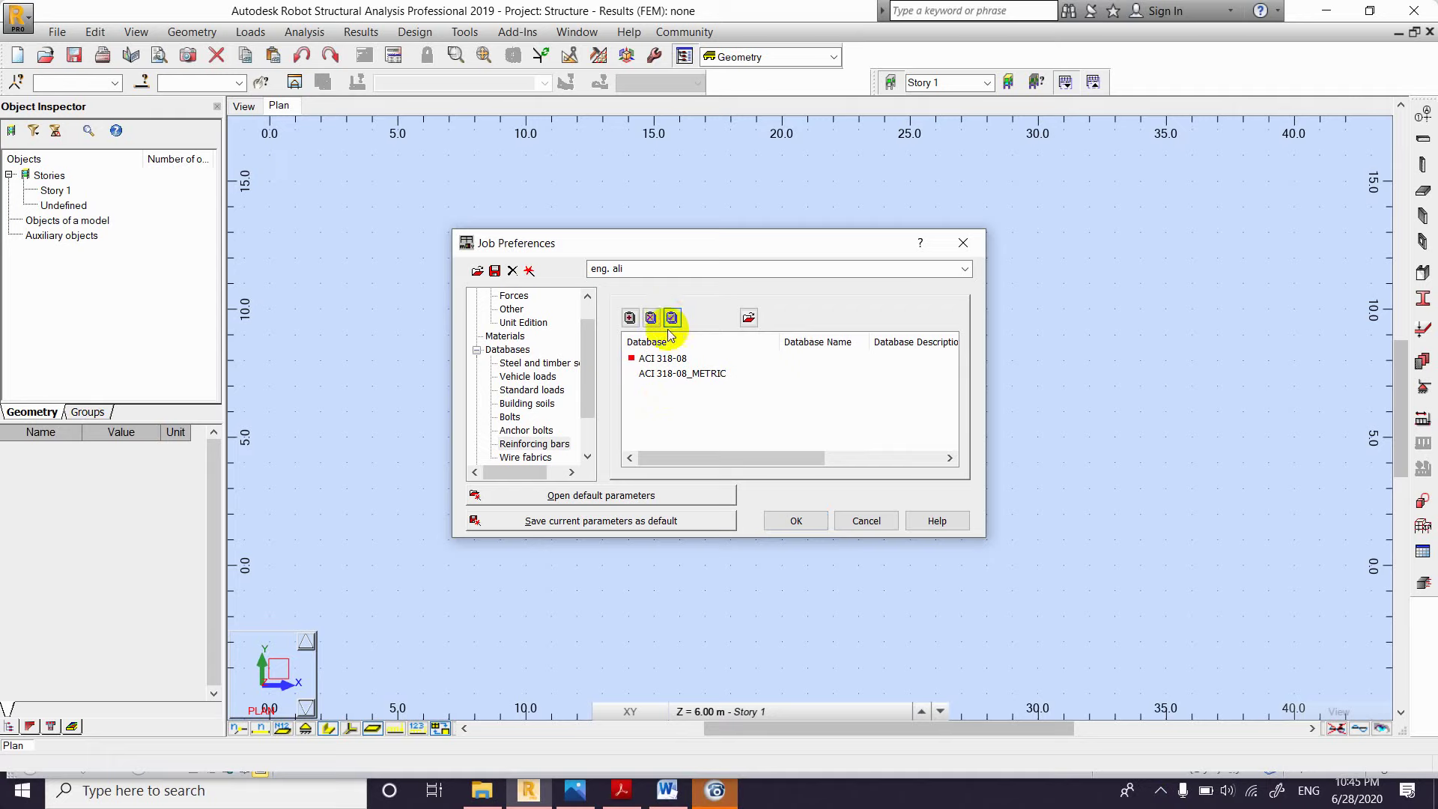
left_click(654, 375)
left_click(672, 318)
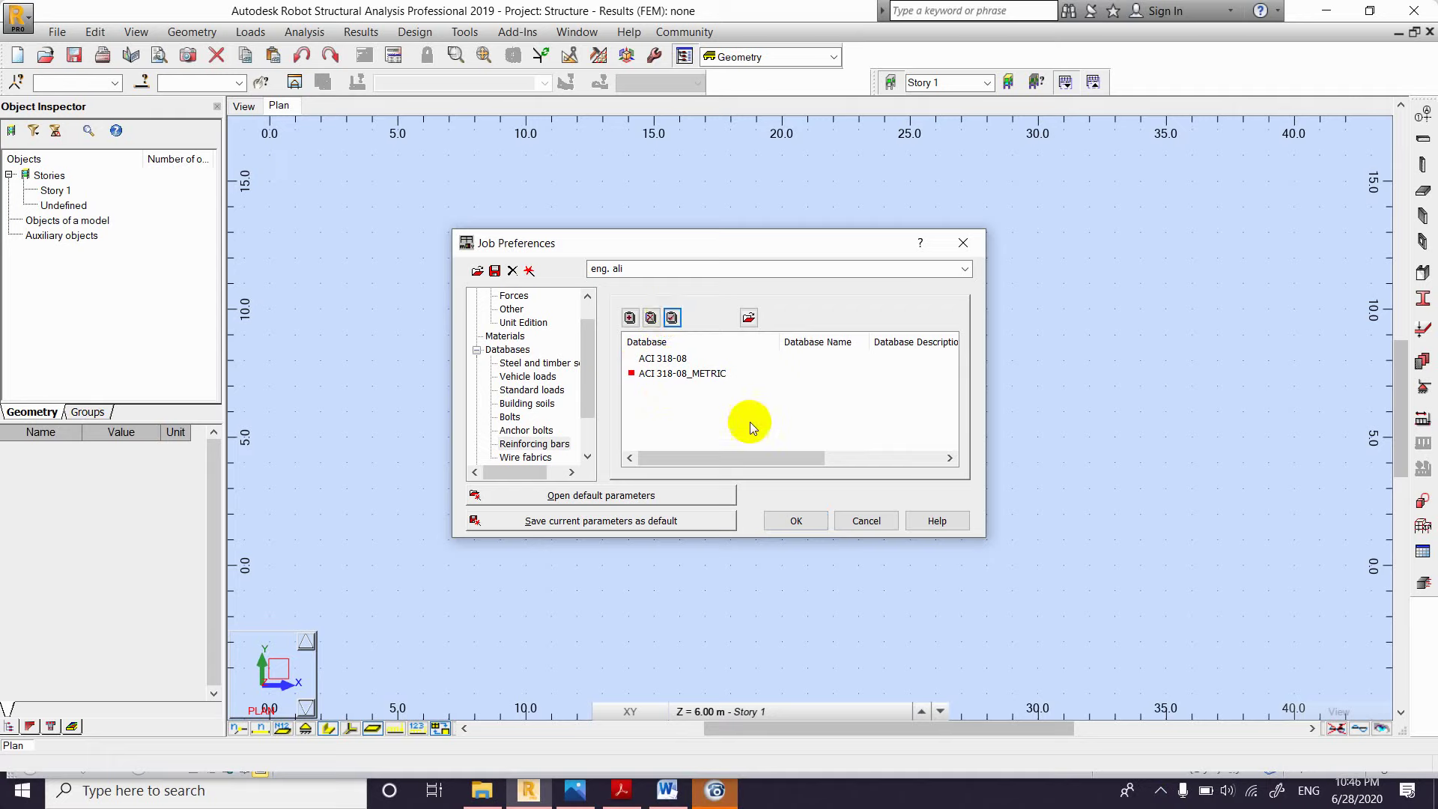
Step: Check which reinforcing bar databases can be added, without adding any, and view the wire fabrics databases
left_click(631, 319)
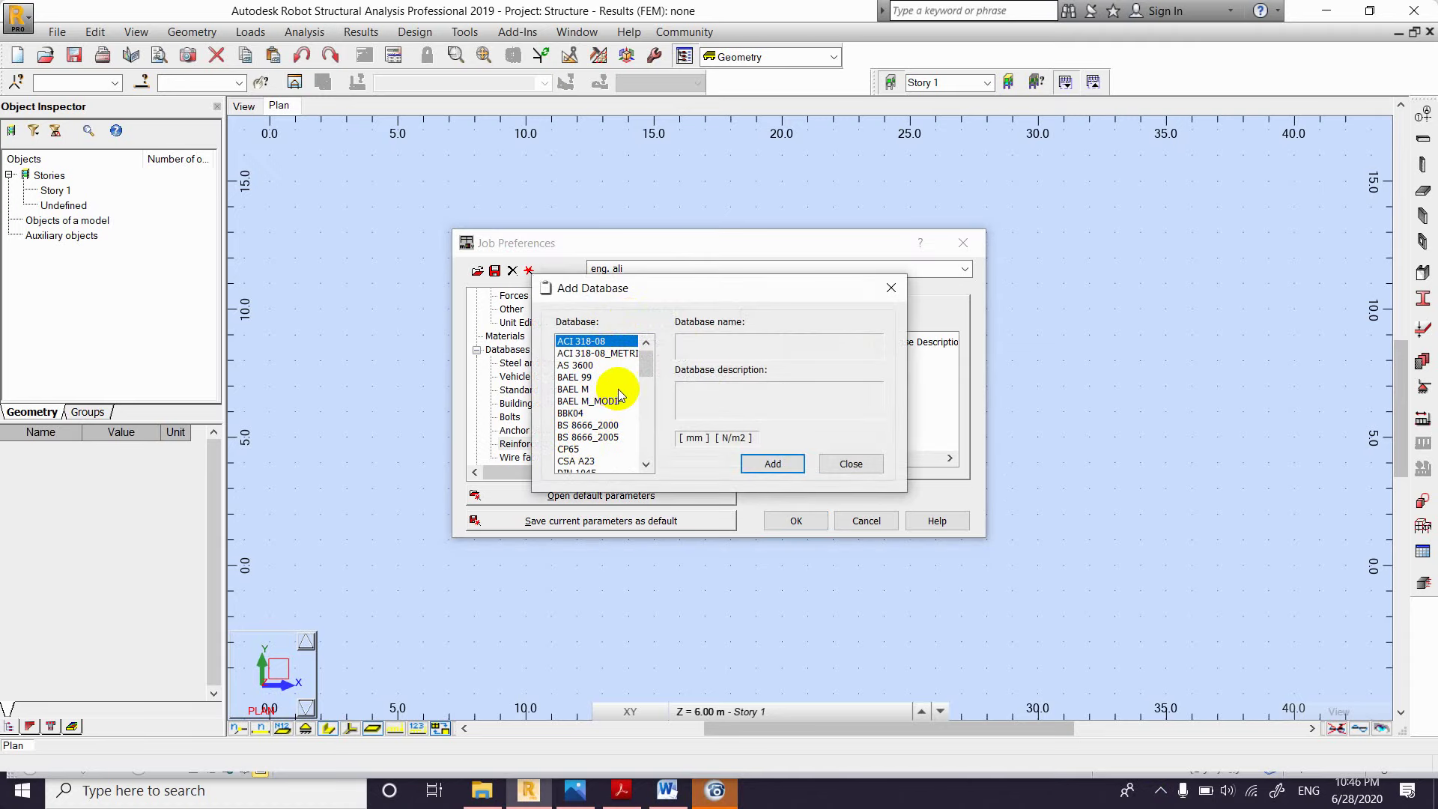
left_click(592, 425)
left_click(592, 437)
left_click_drag(641, 370, 642, 451)
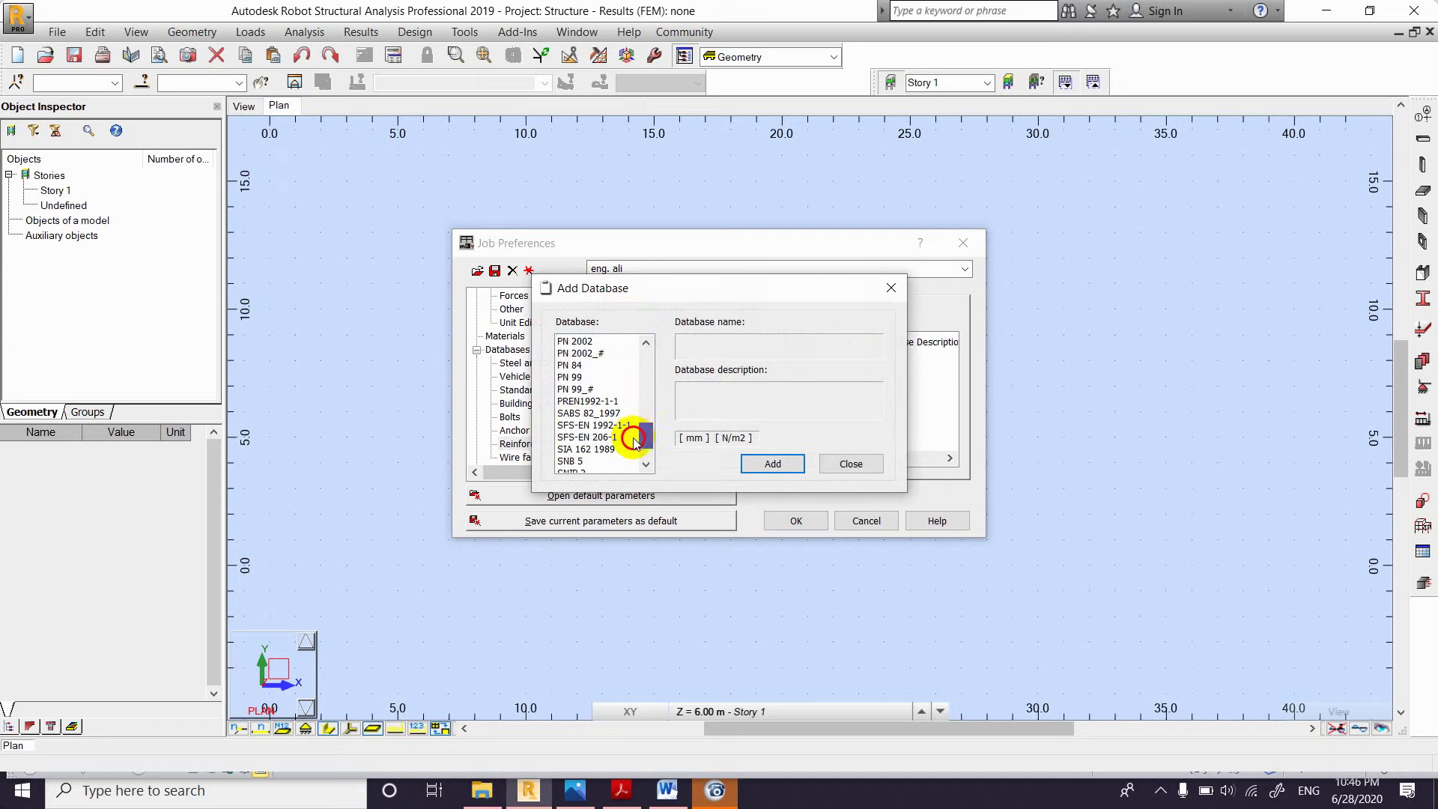
left_click(891, 288)
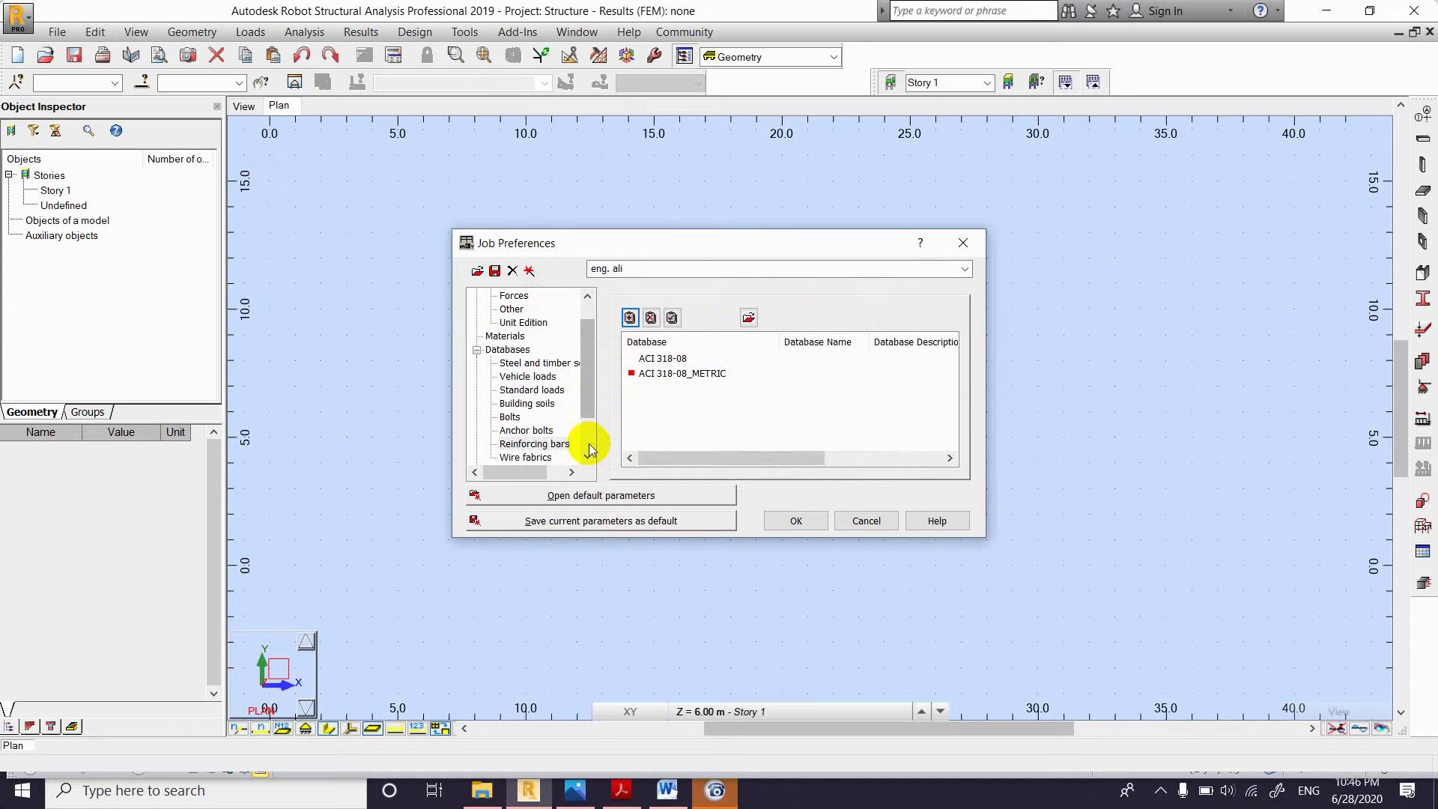
left_click_drag(596, 389, 589, 420)
left_click(527, 406)
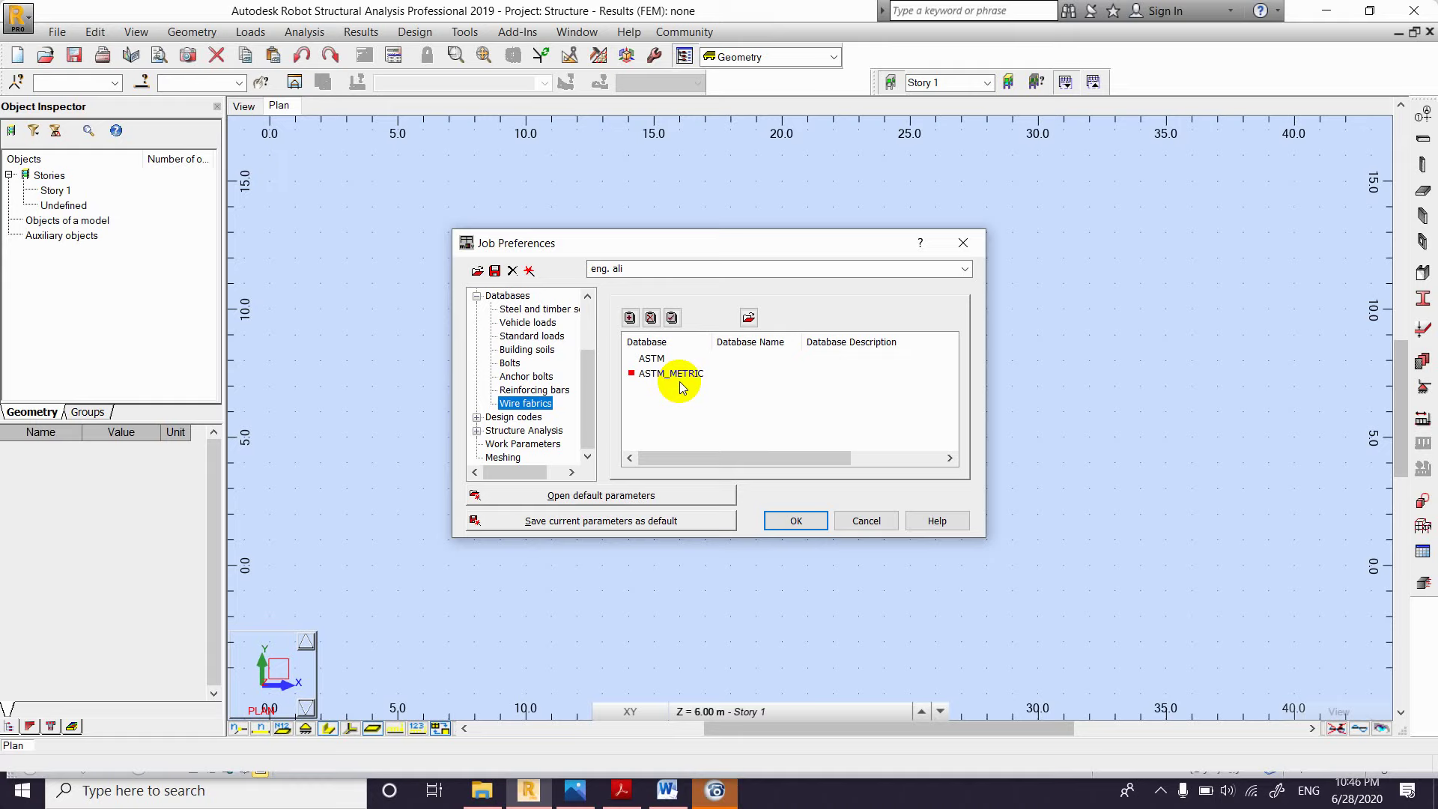
Step: Open the design codes settings and choose LRFD2000 as the code for steel/aluminum structures
left_click(476, 417)
scroll(517, 412, "down", 1)
left_click(517, 417)
left_click(518, 405)
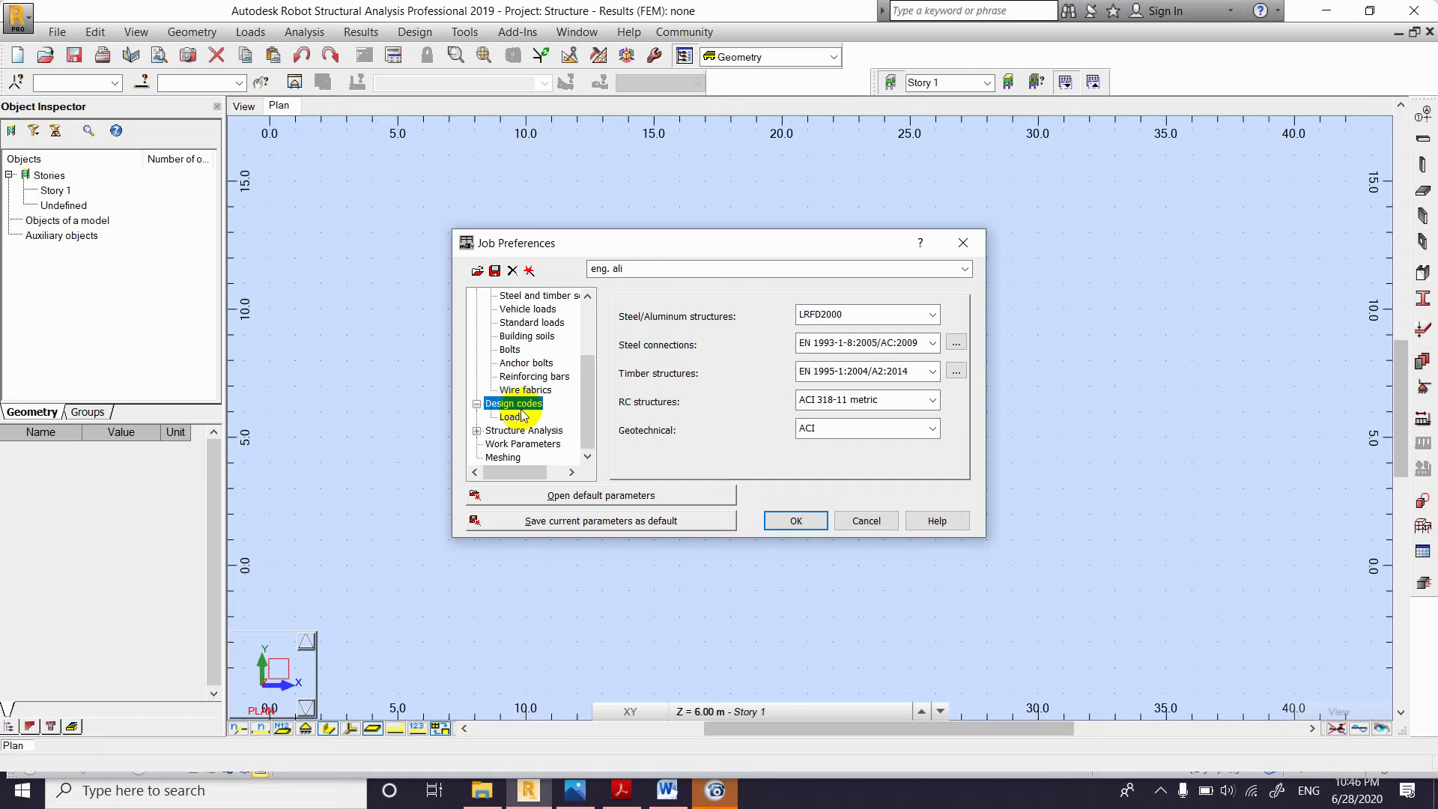
left_click(933, 315)
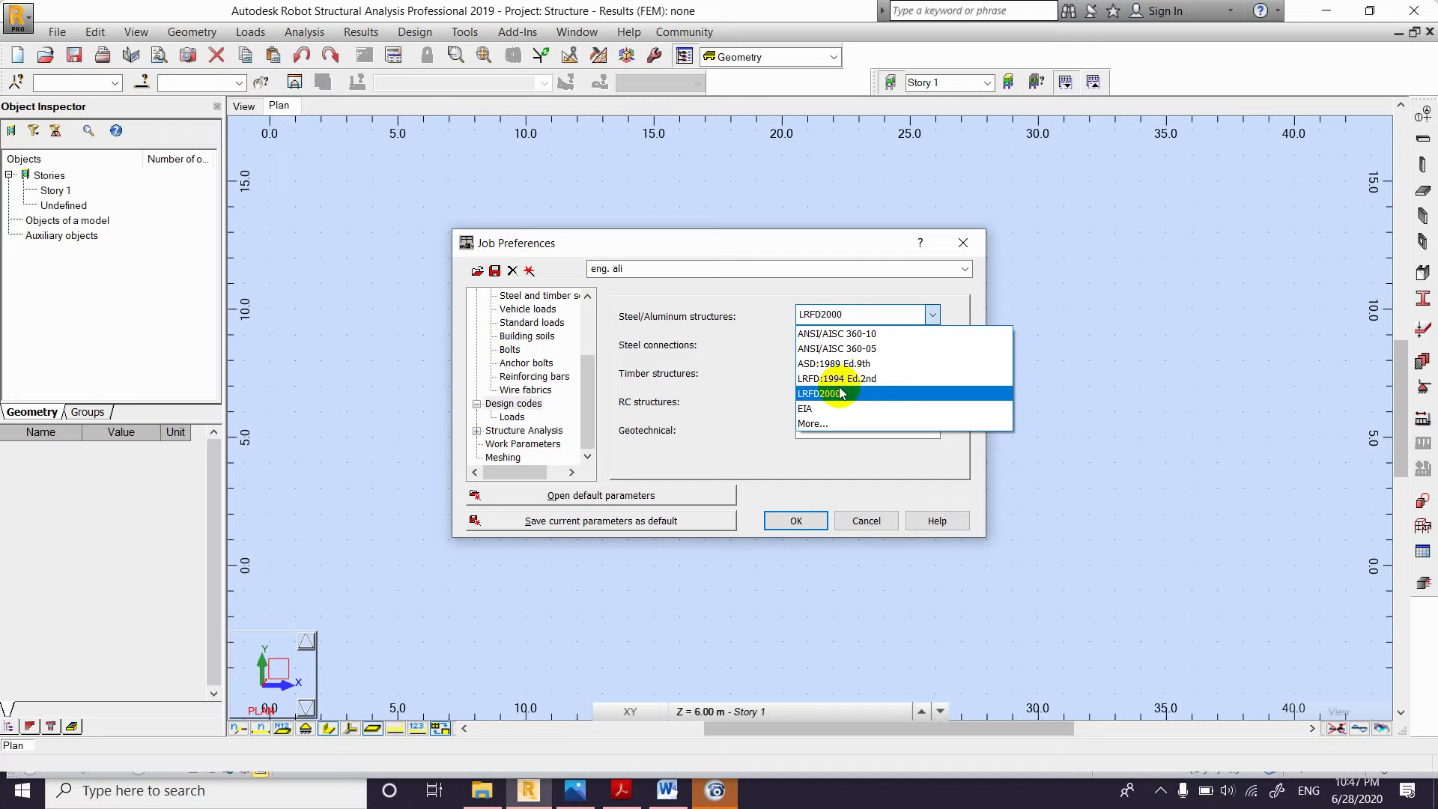
left_click(835, 393)
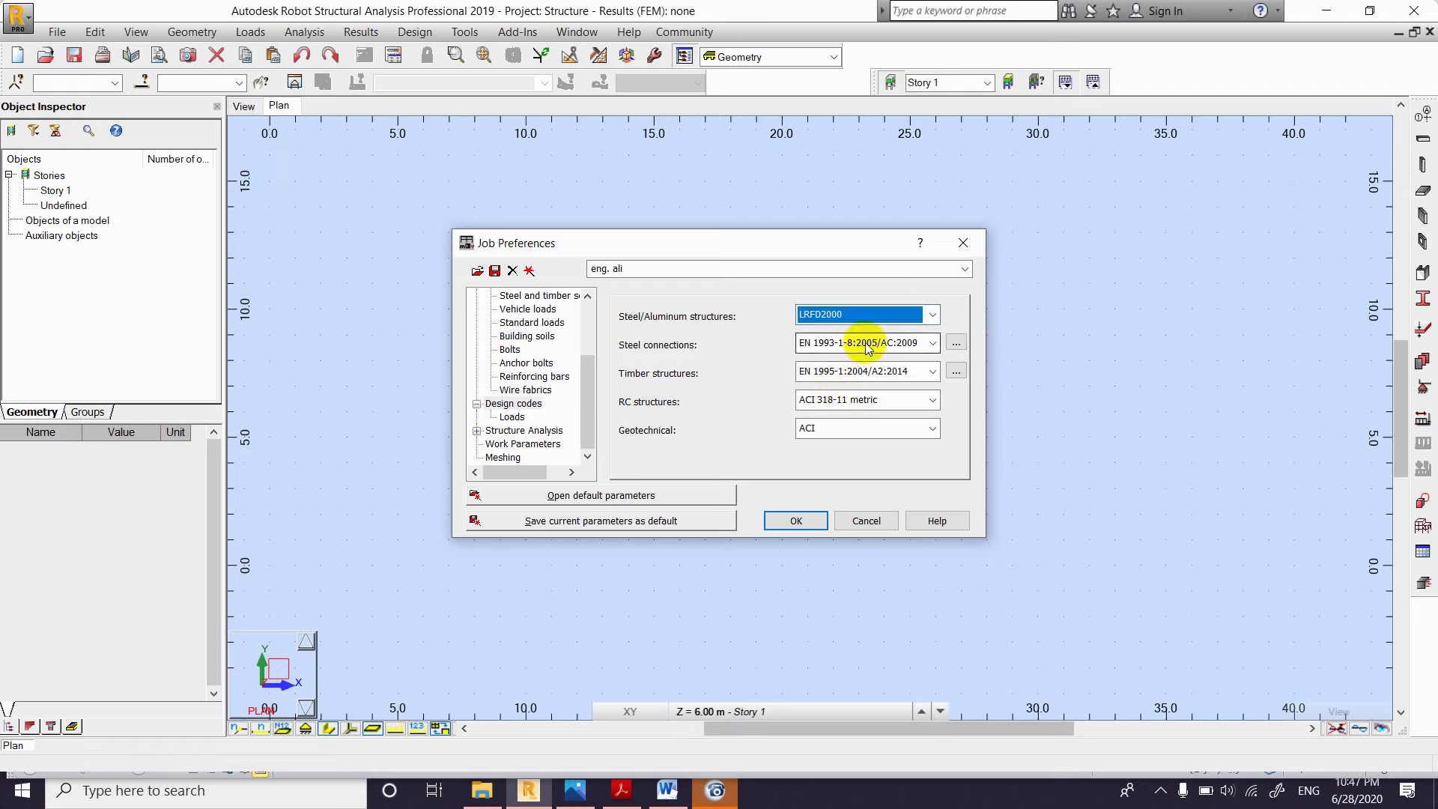
Step: Examine the EN 1993-1-8:2005/AC:2009 partial factors and the available steel connection codes, without changing the selection
left_click(934, 344)
left_click(935, 346)
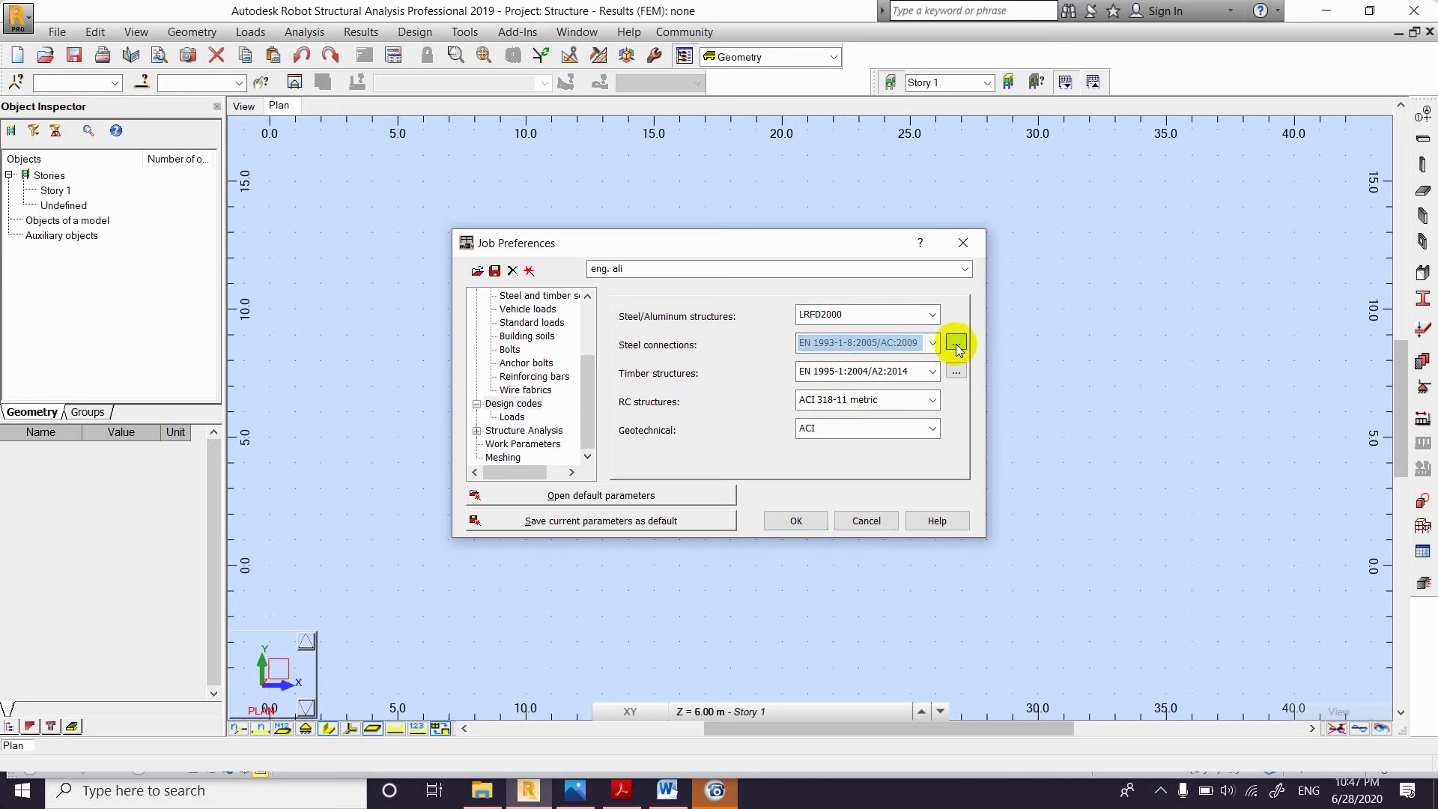
left_click(956, 342)
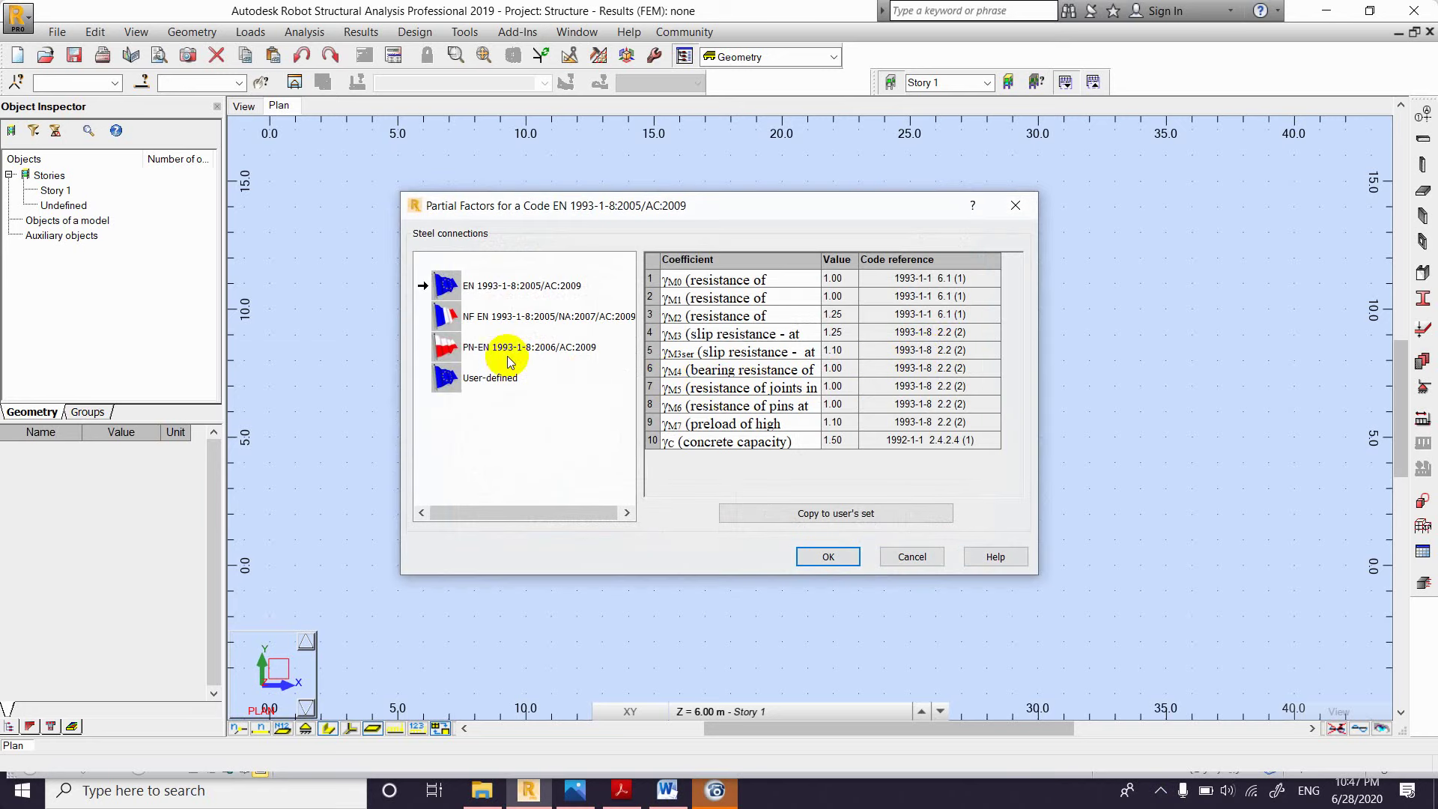
left_click(1019, 207)
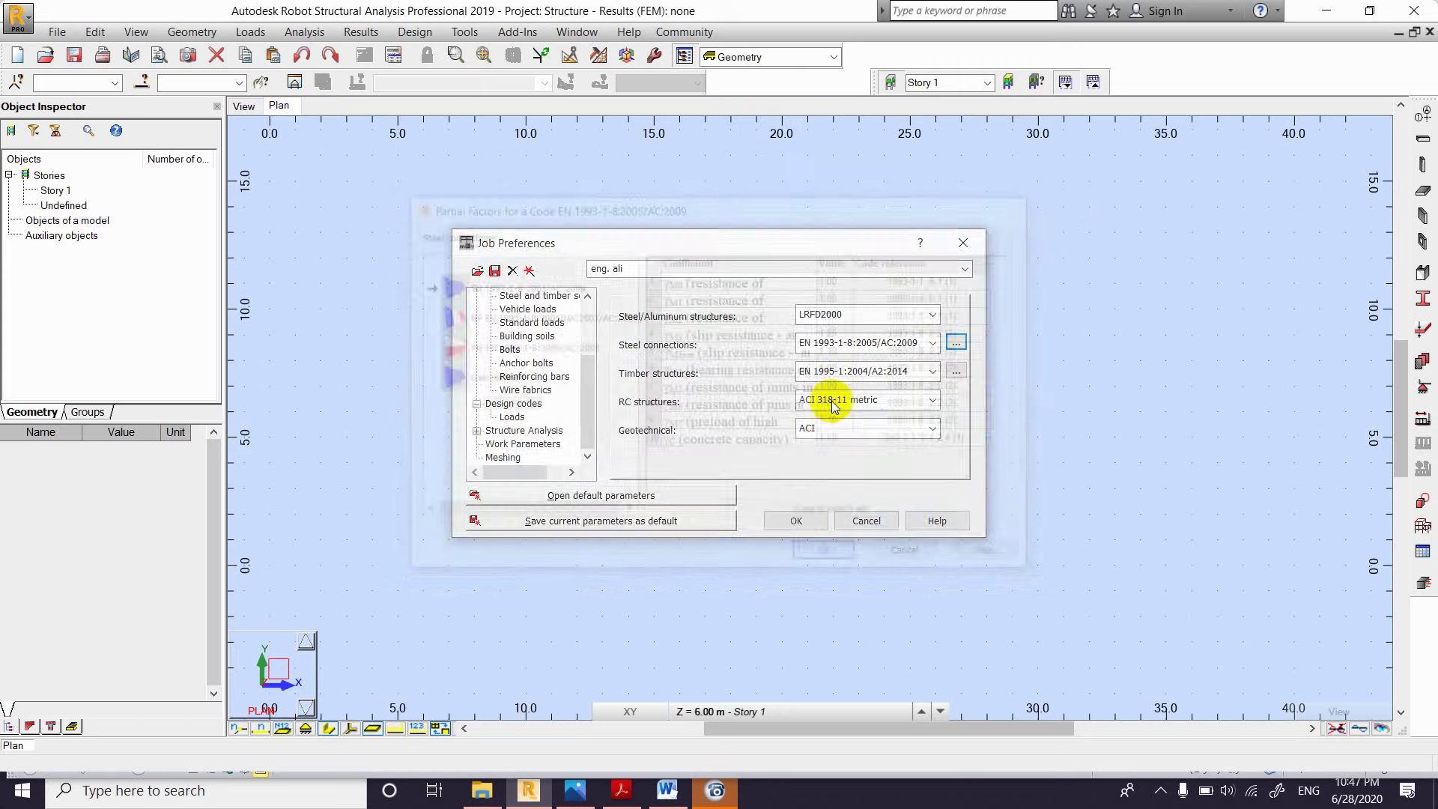
left_click(926, 343)
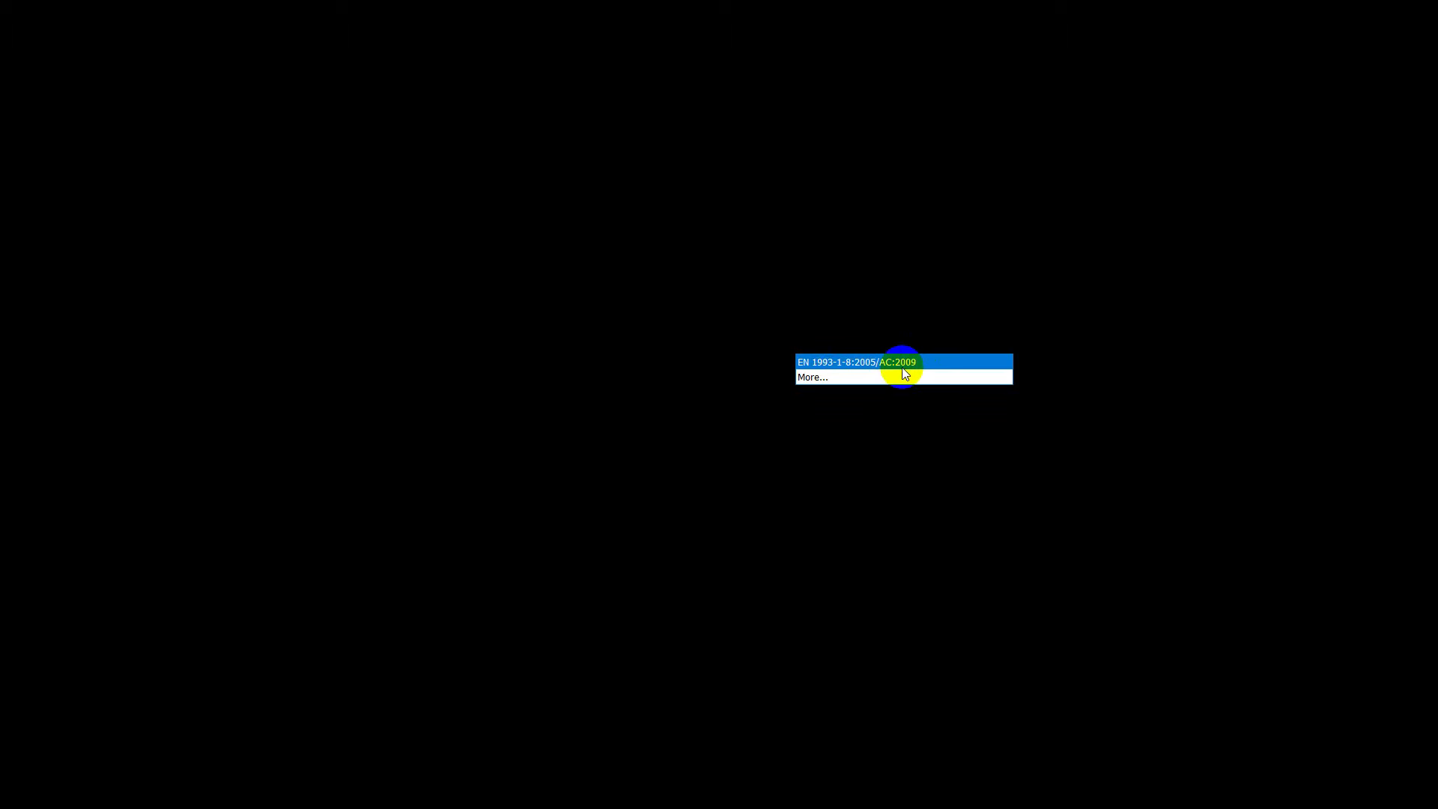
left_click(820, 378)
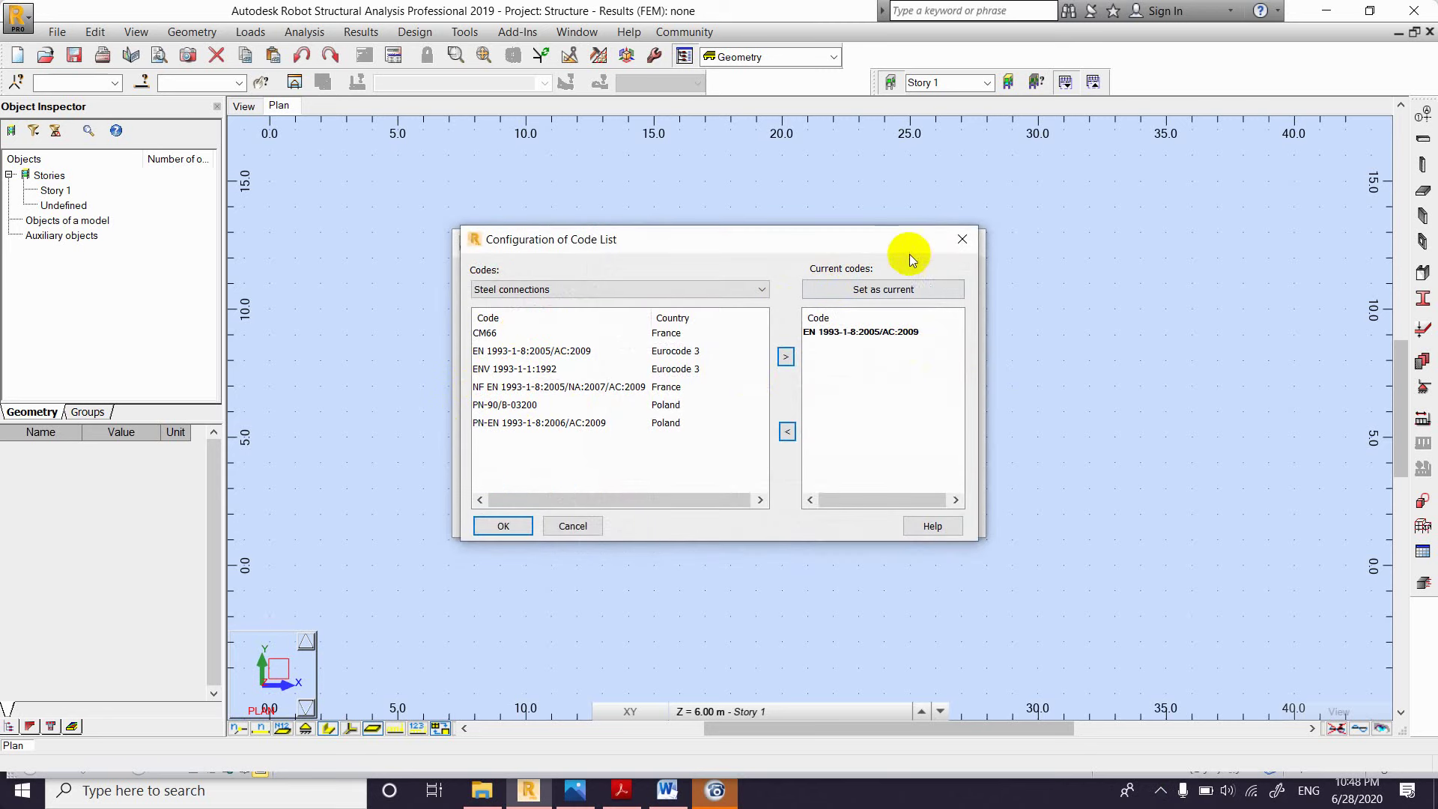
left_click(964, 239)
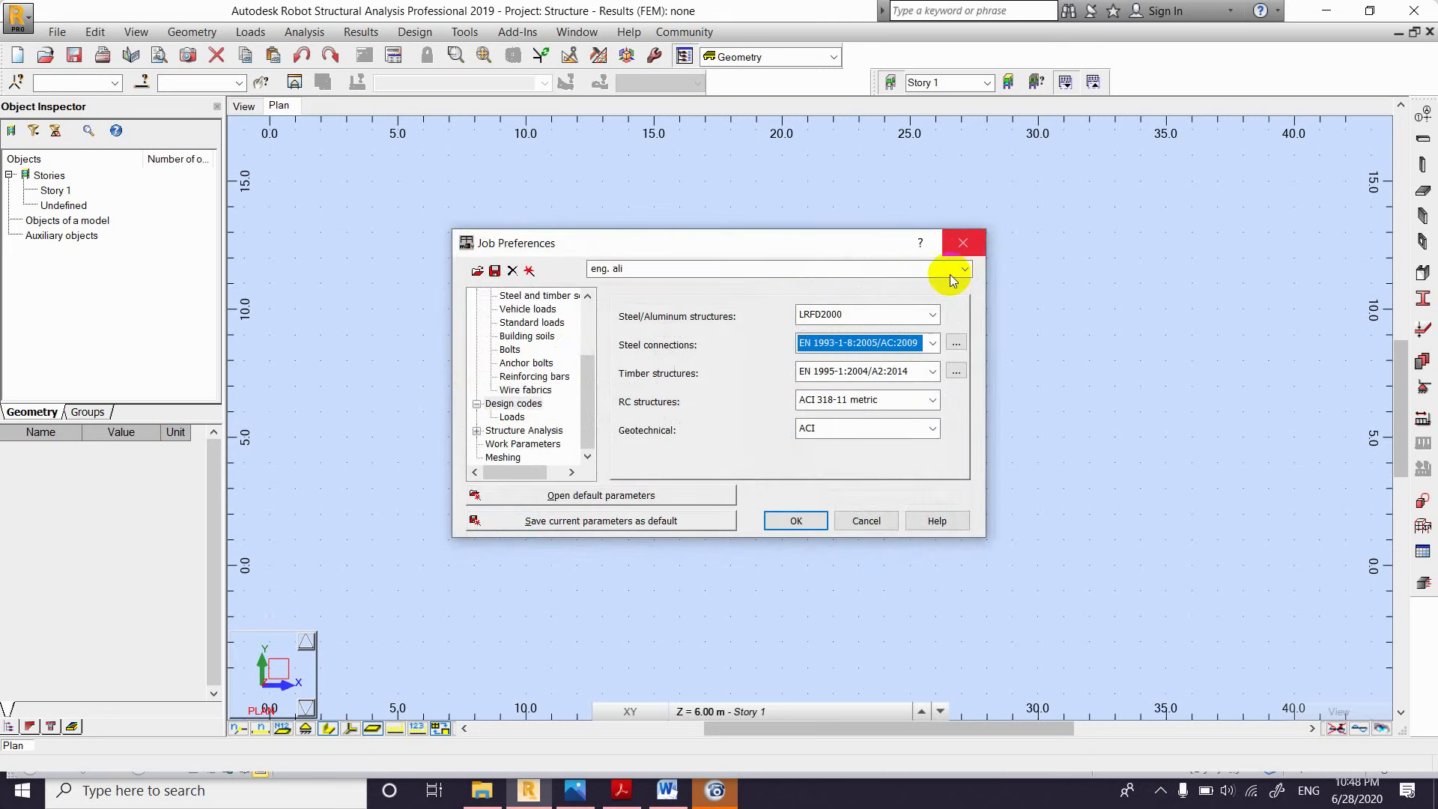
left_click(813, 346)
left_click(813, 346)
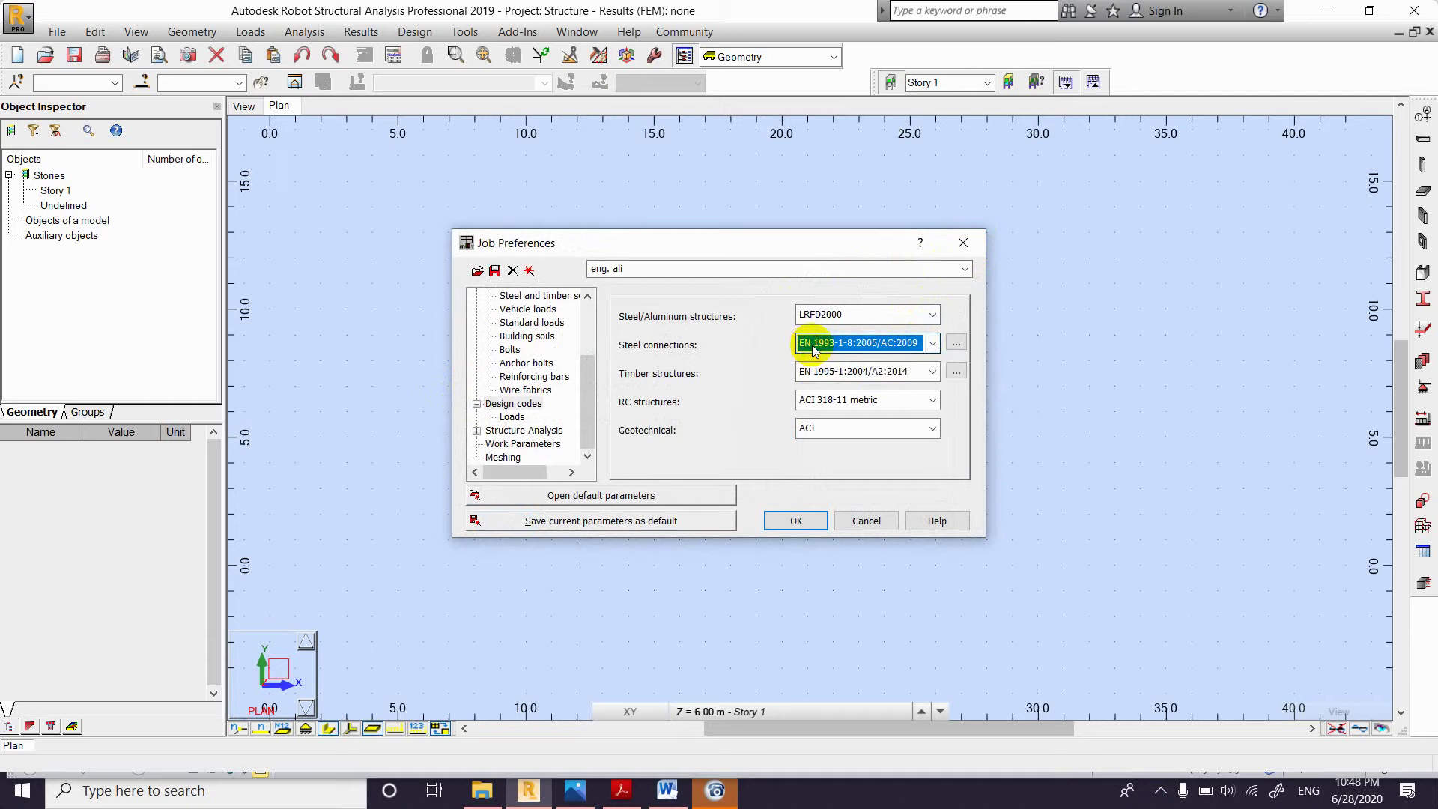
left_click(934, 345)
left_click(934, 344)
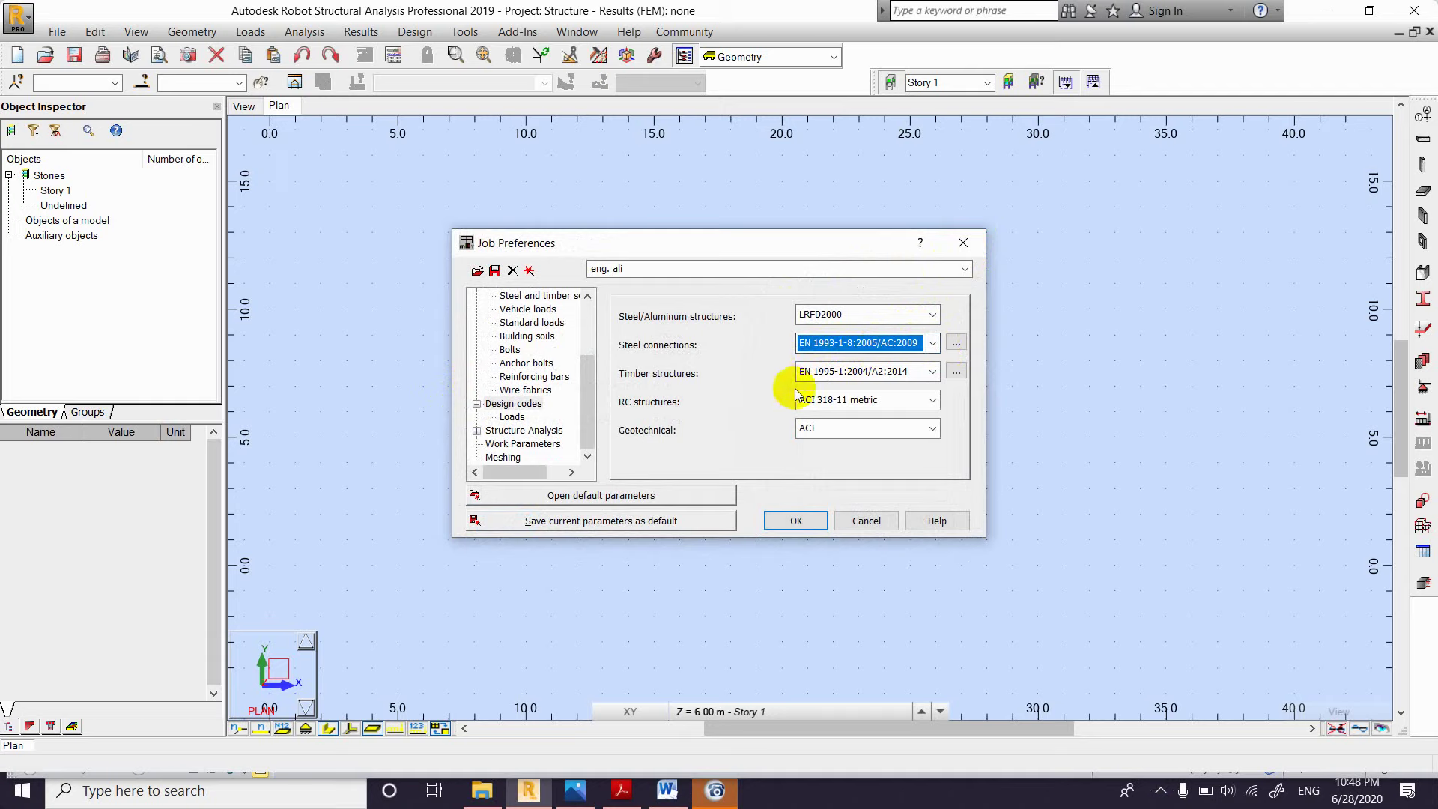
Step: Choose ACI 318-11 metric as the RC structures code, and review the timber and geotechnical code options
left_click(829, 374)
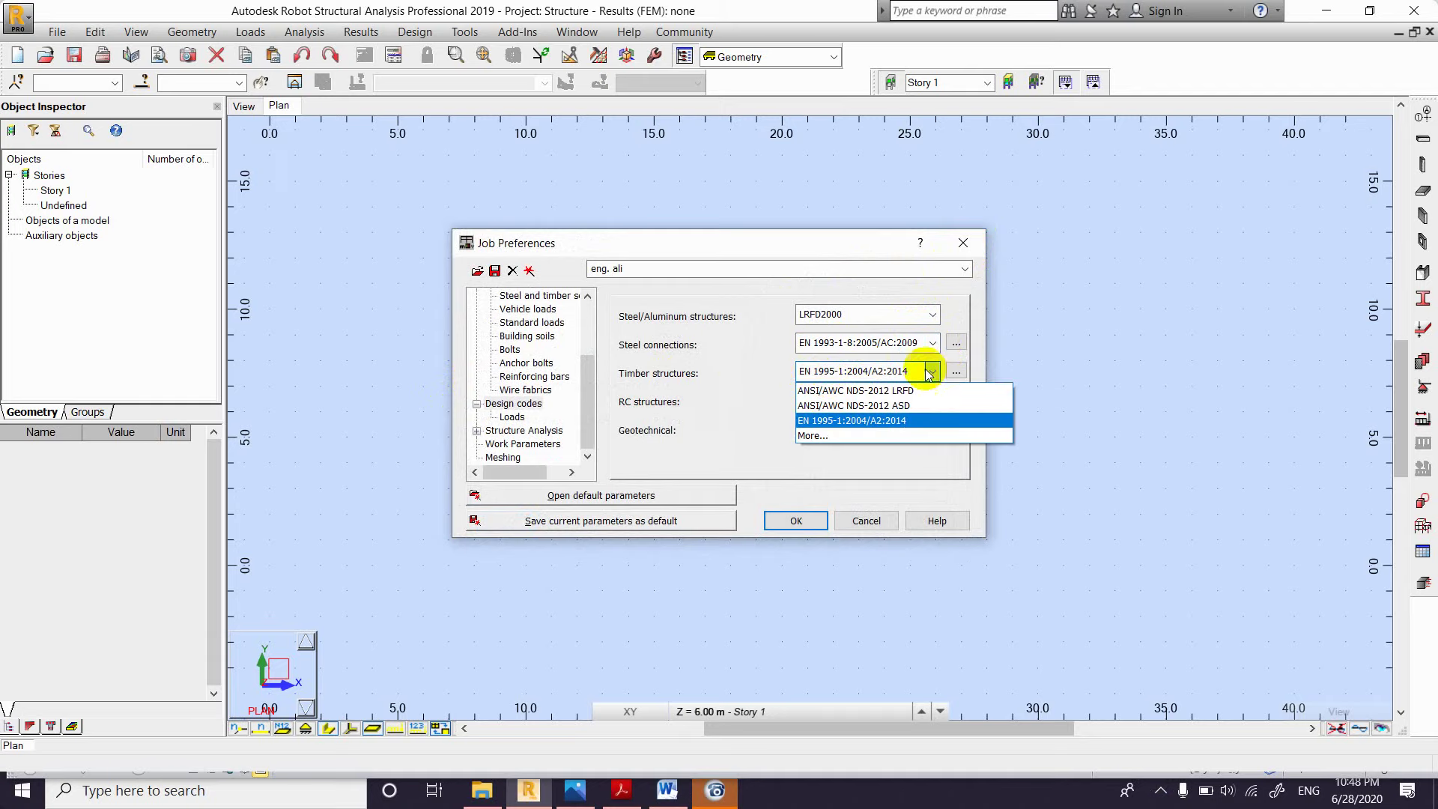
left_click(1047, 345)
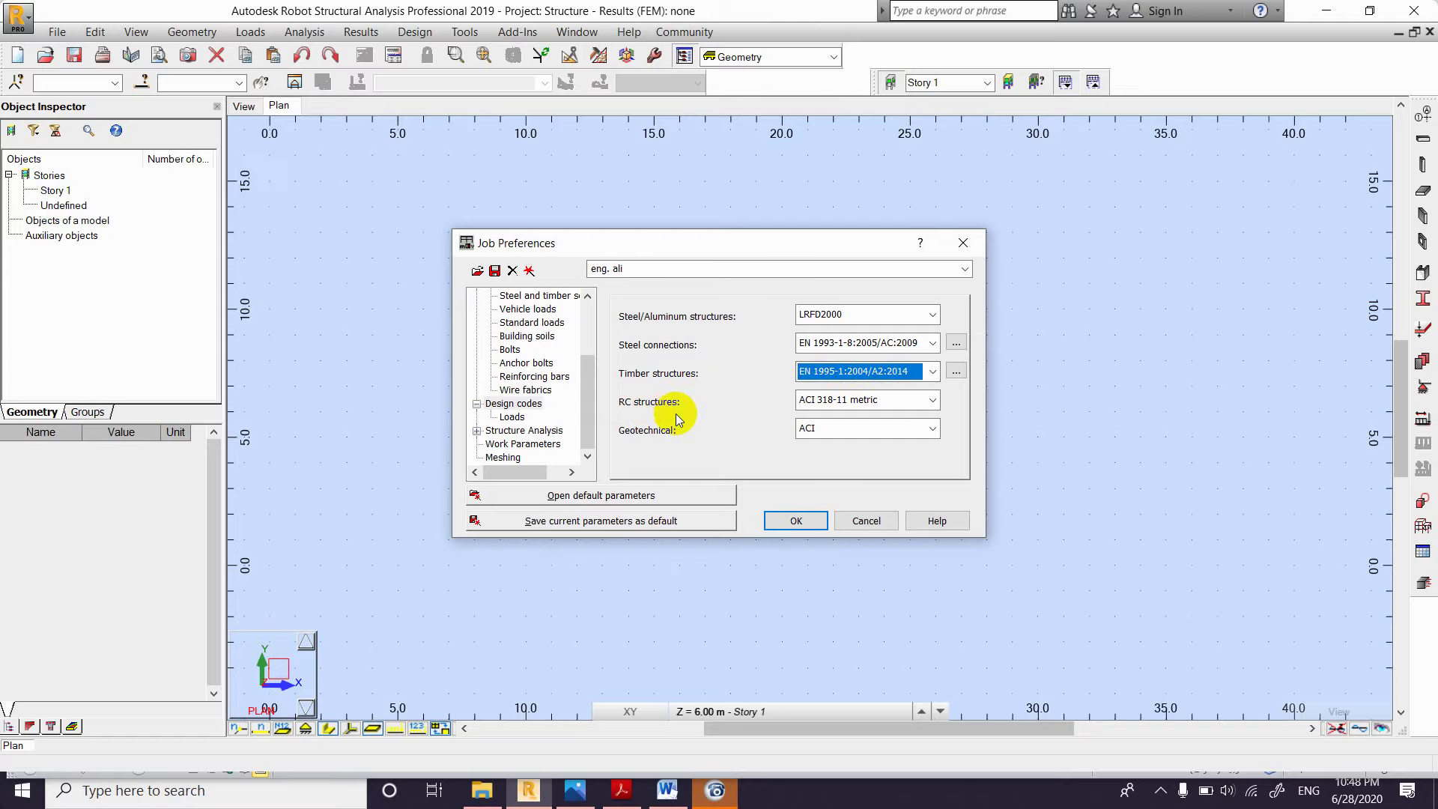
left_click(932, 398)
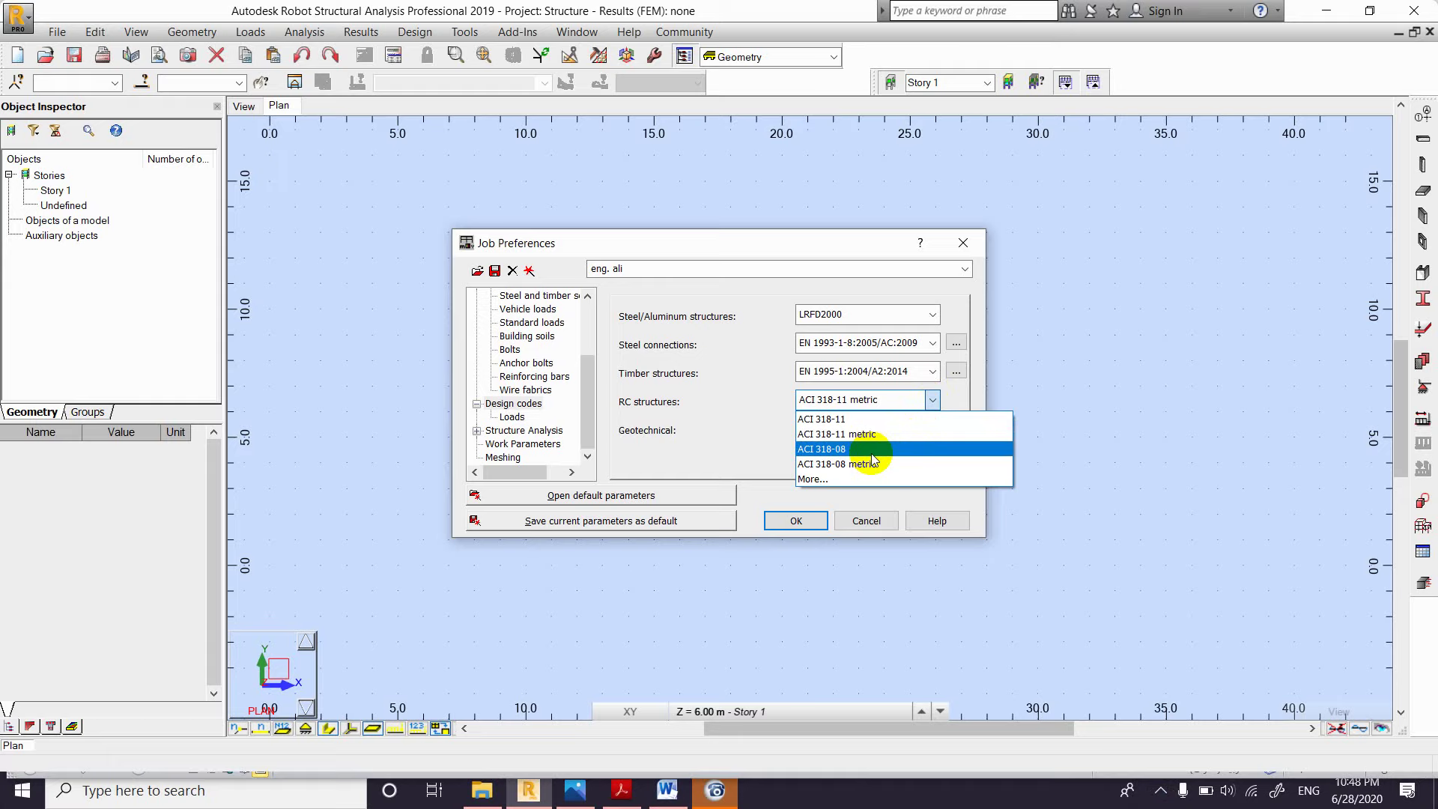
left_click(824, 434)
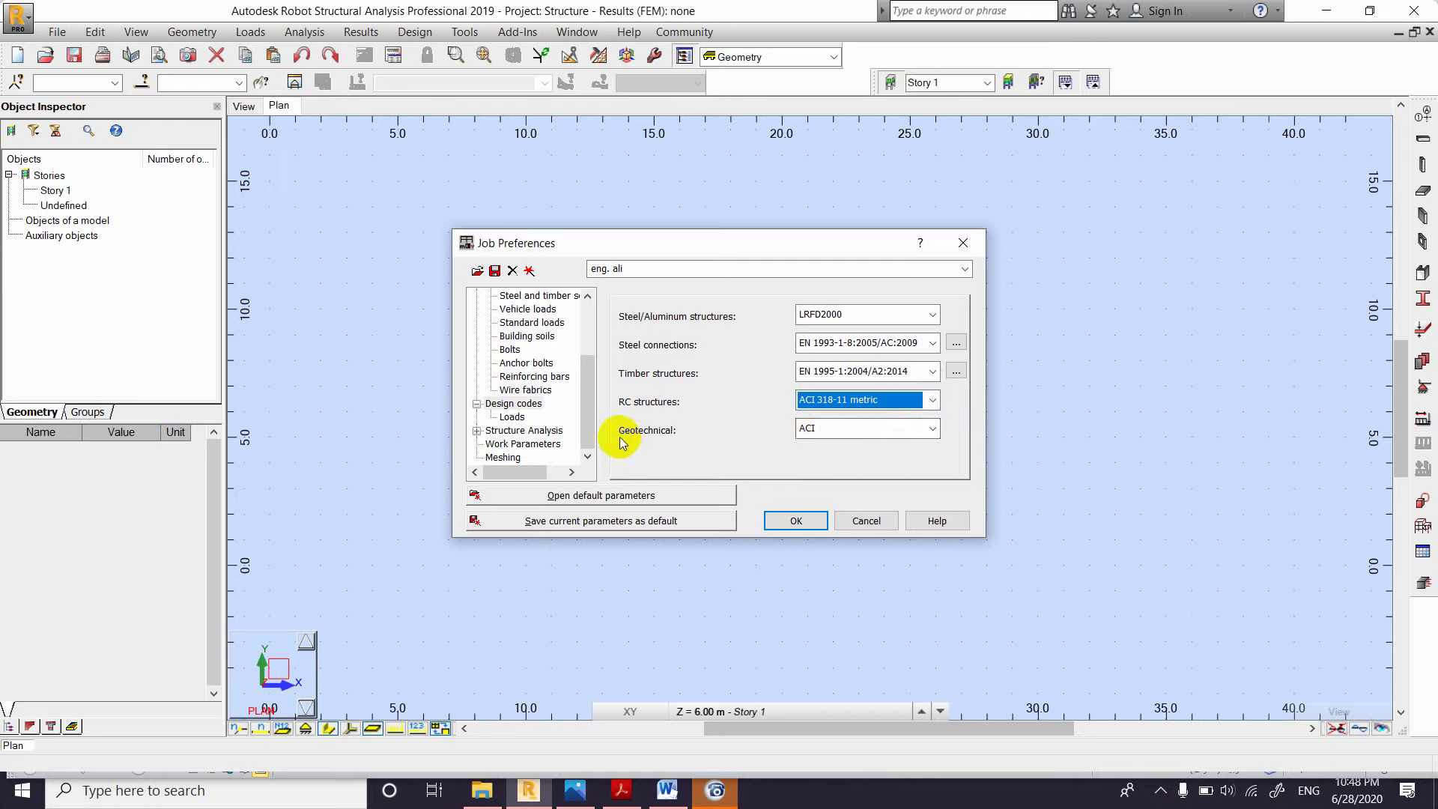
left_click(935, 430)
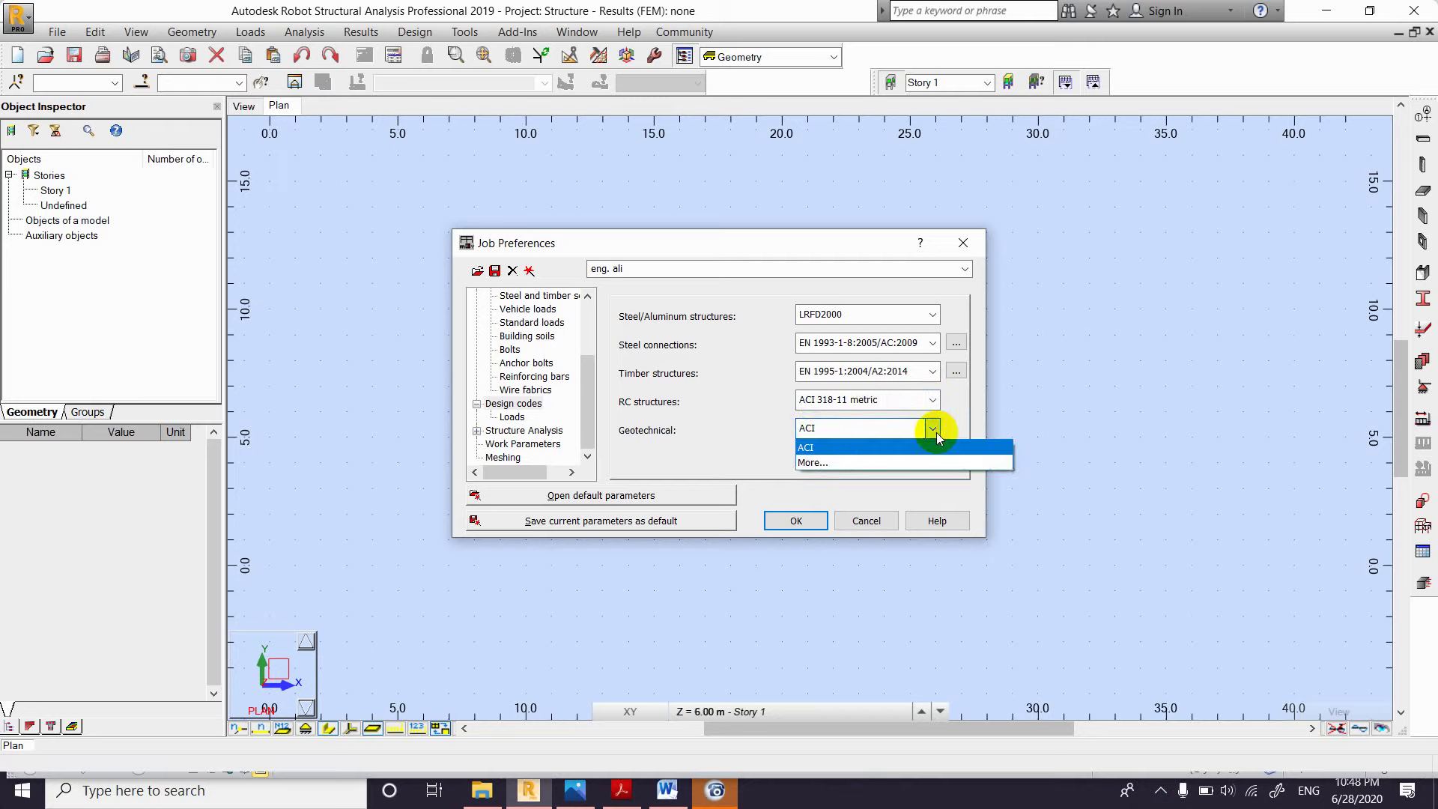
left_click(935, 431)
Step: Open the load codes settings and examine the ACI318_2011 code combination regulations without editing them
left_click(517, 418)
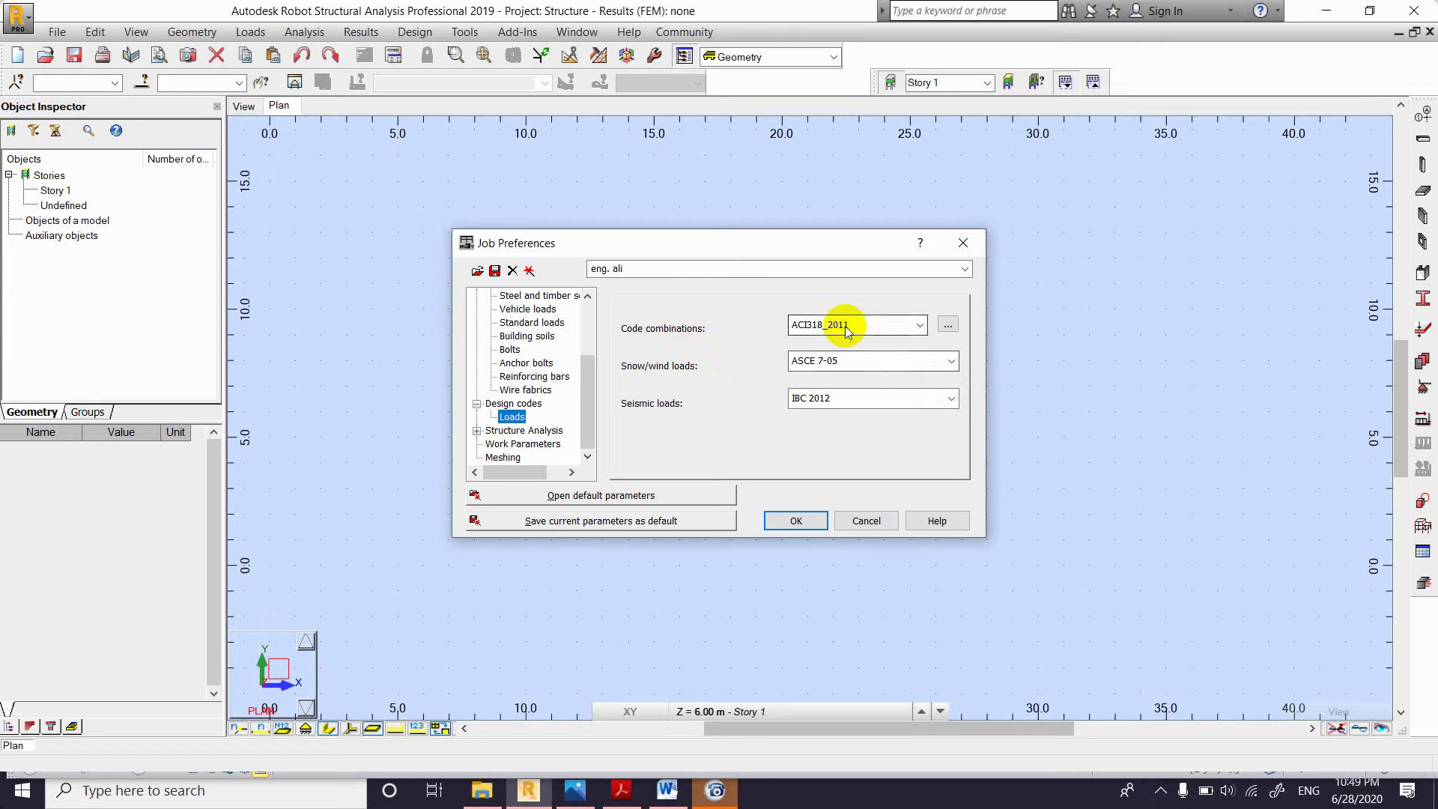
left_click(949, 327)
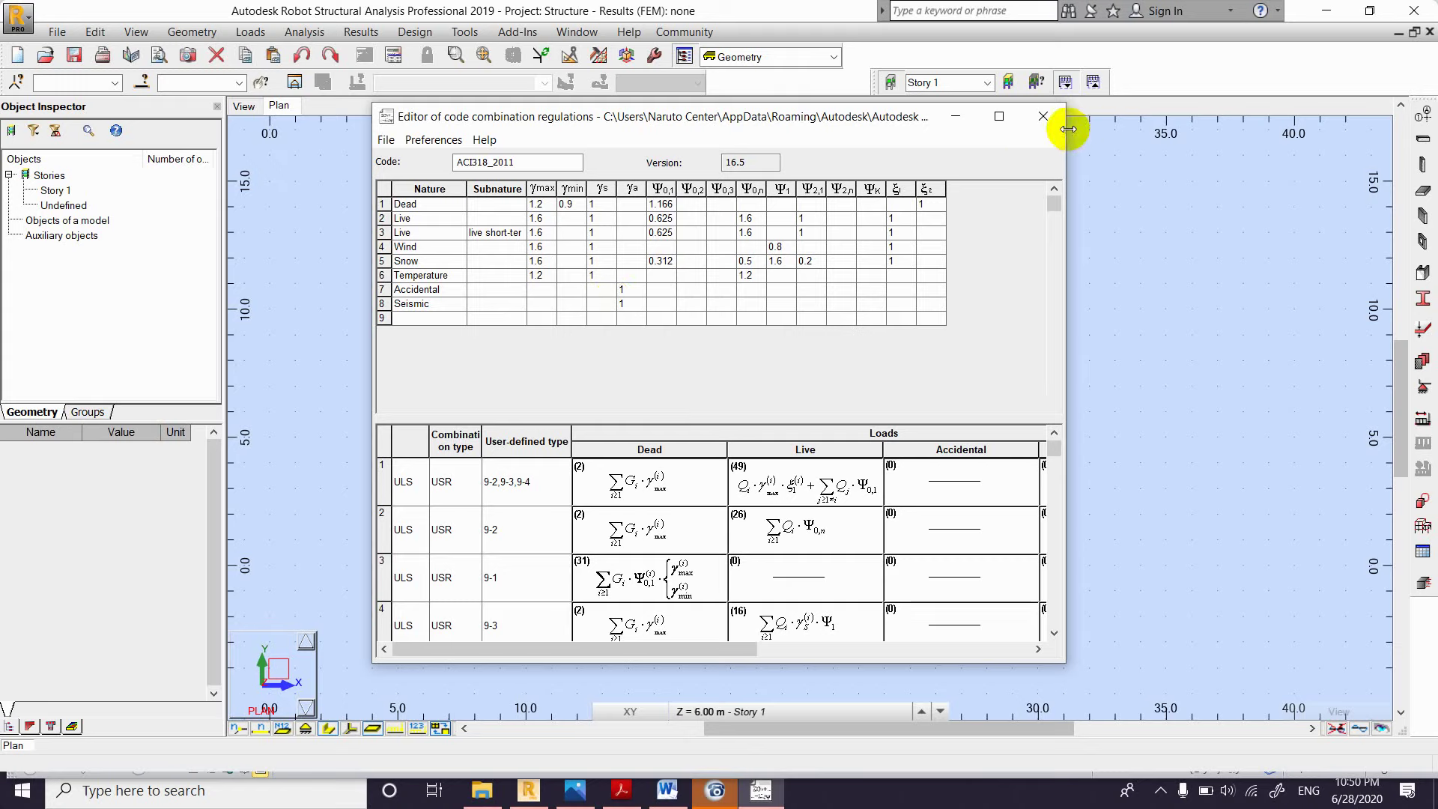
left_click(1045, 117)
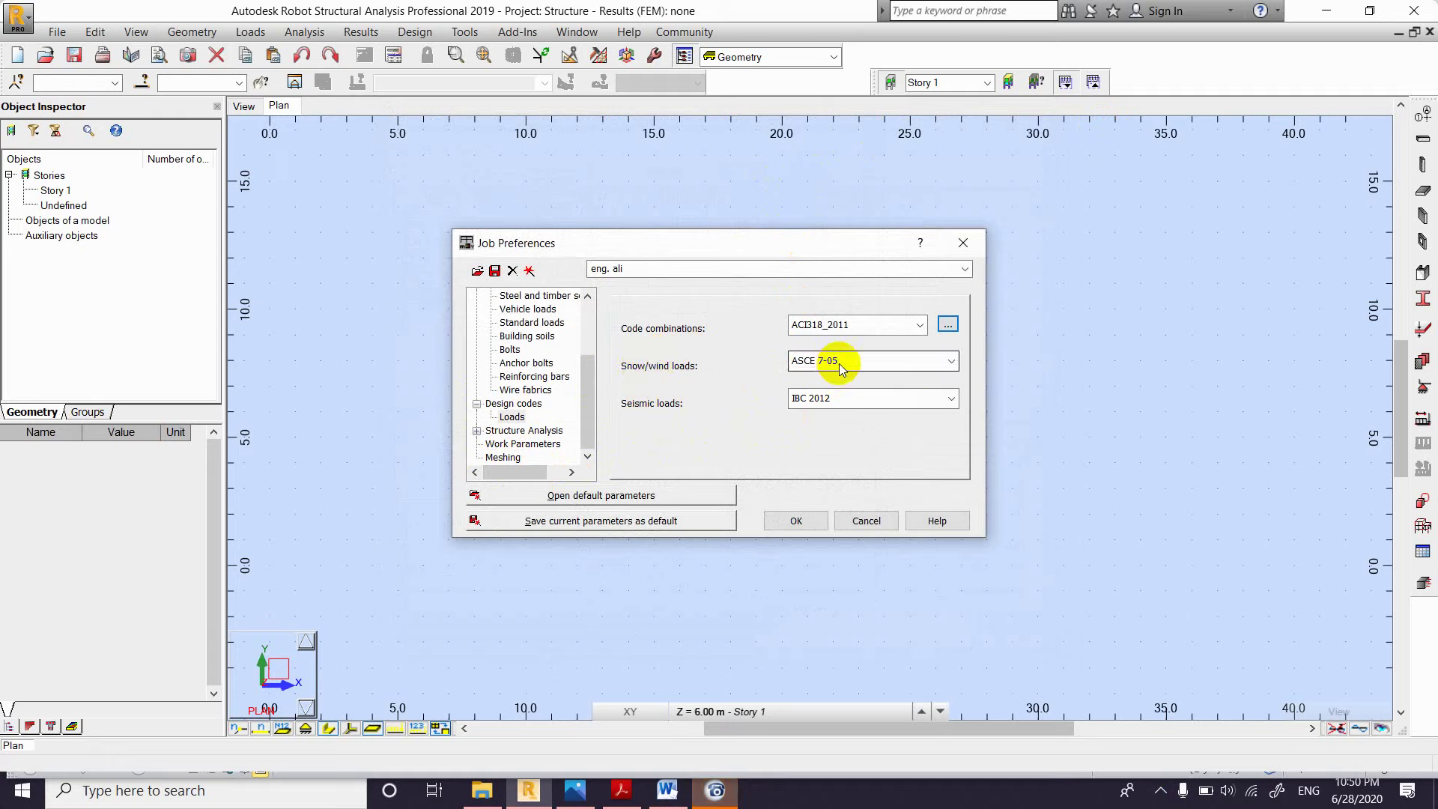
Step: Review the code options for snow/wind loads and seismic loads, leaving ASCE 7-05 and IBC 2012 selected
left_click(953, 364)
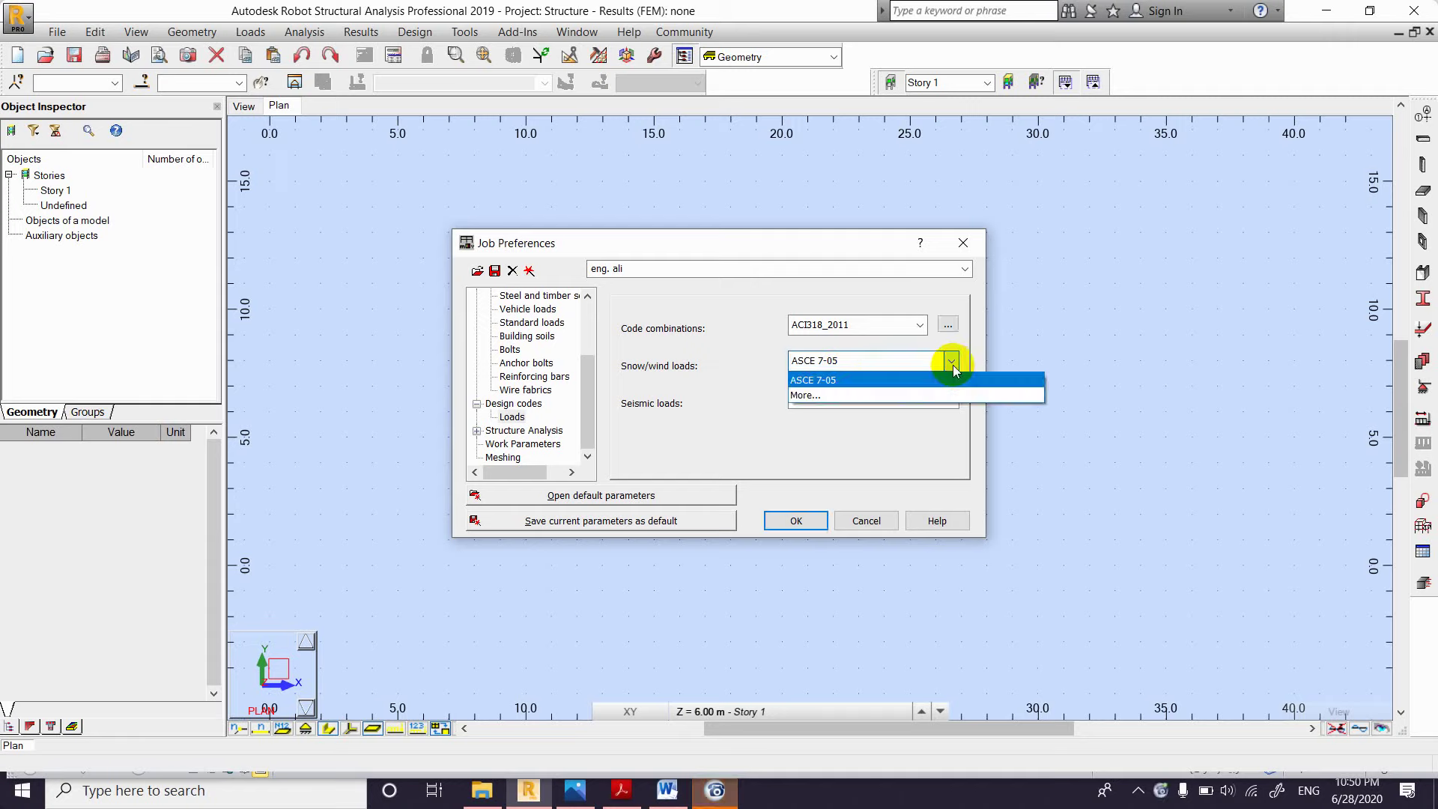
left_click(953, 366)
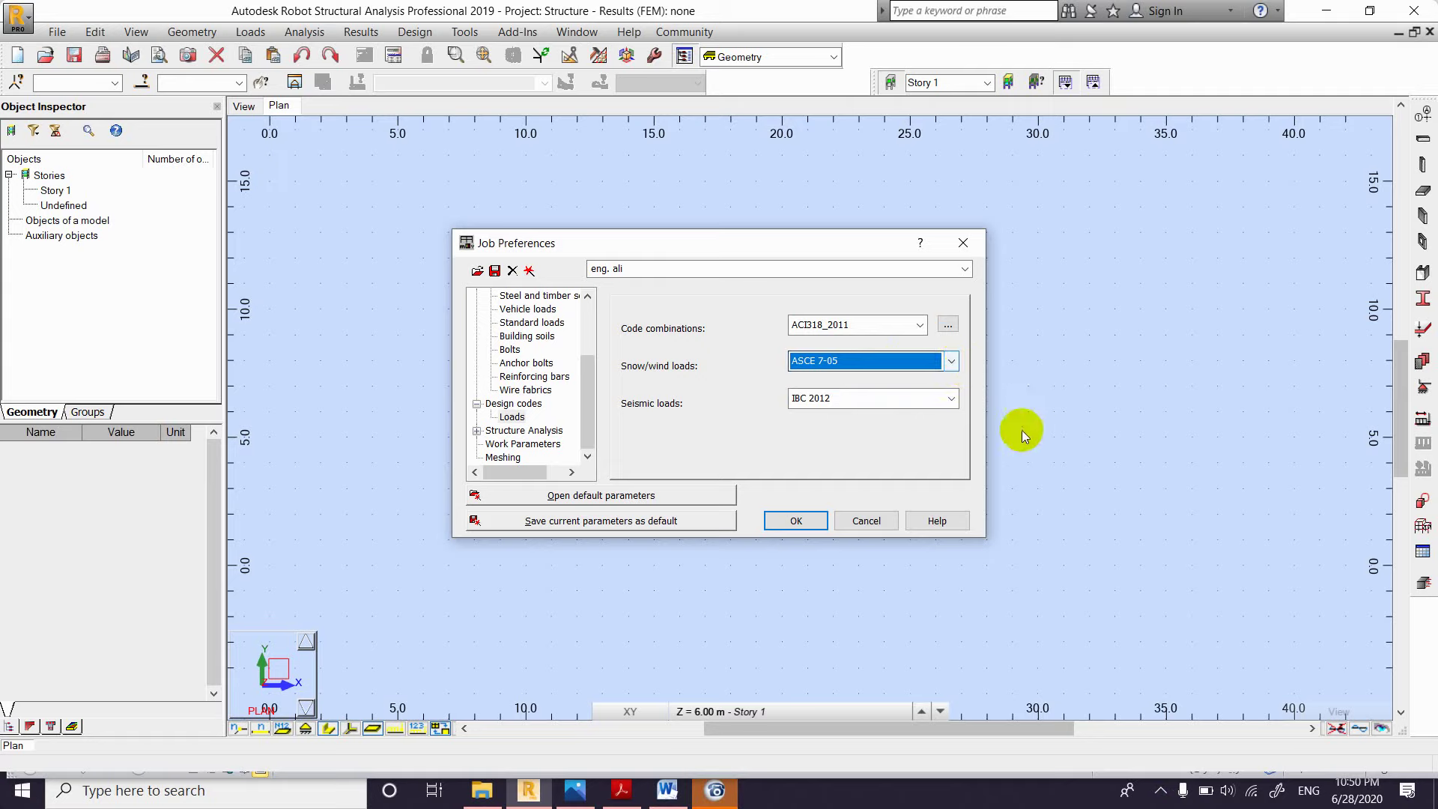
left_click(952, 400)
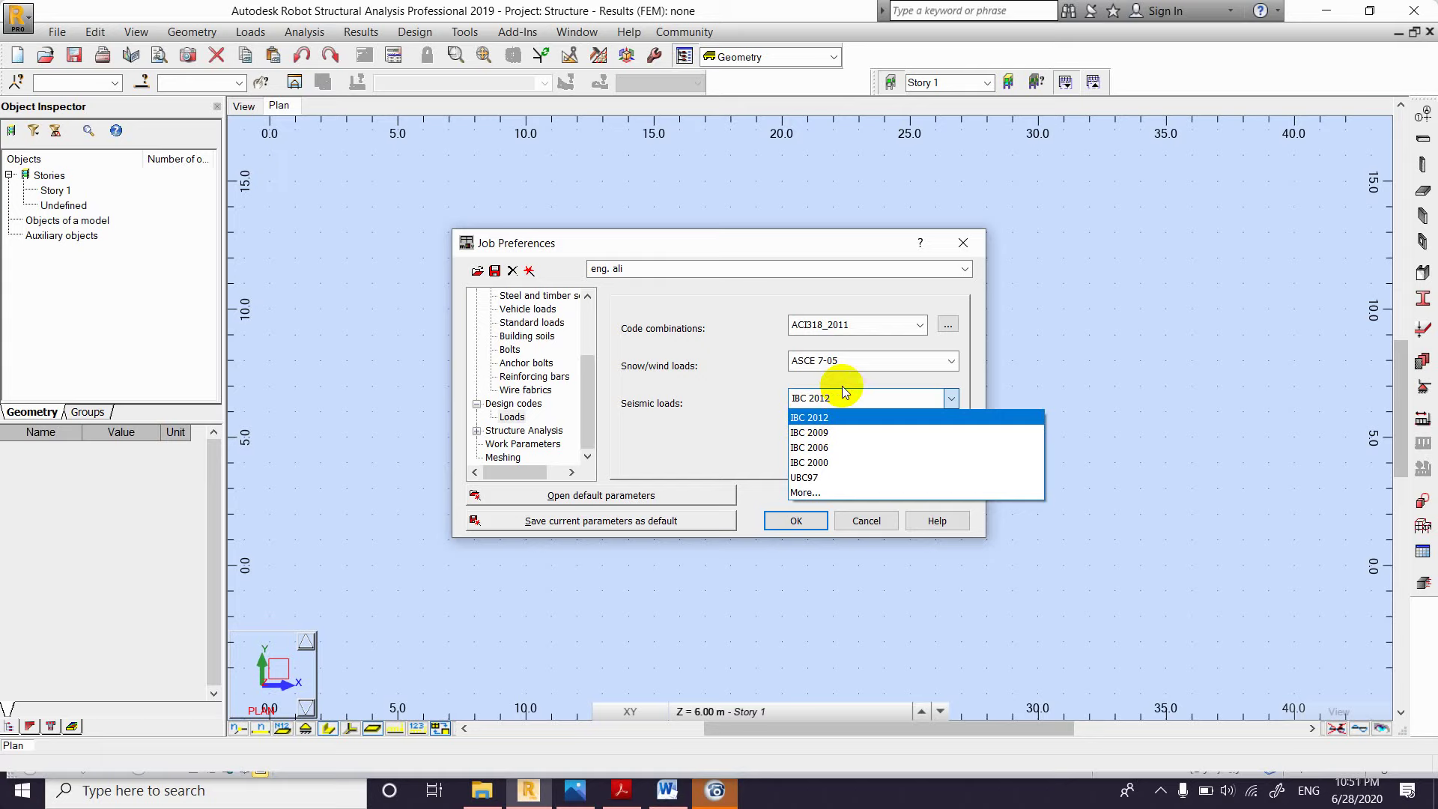
left_click(674, 417)
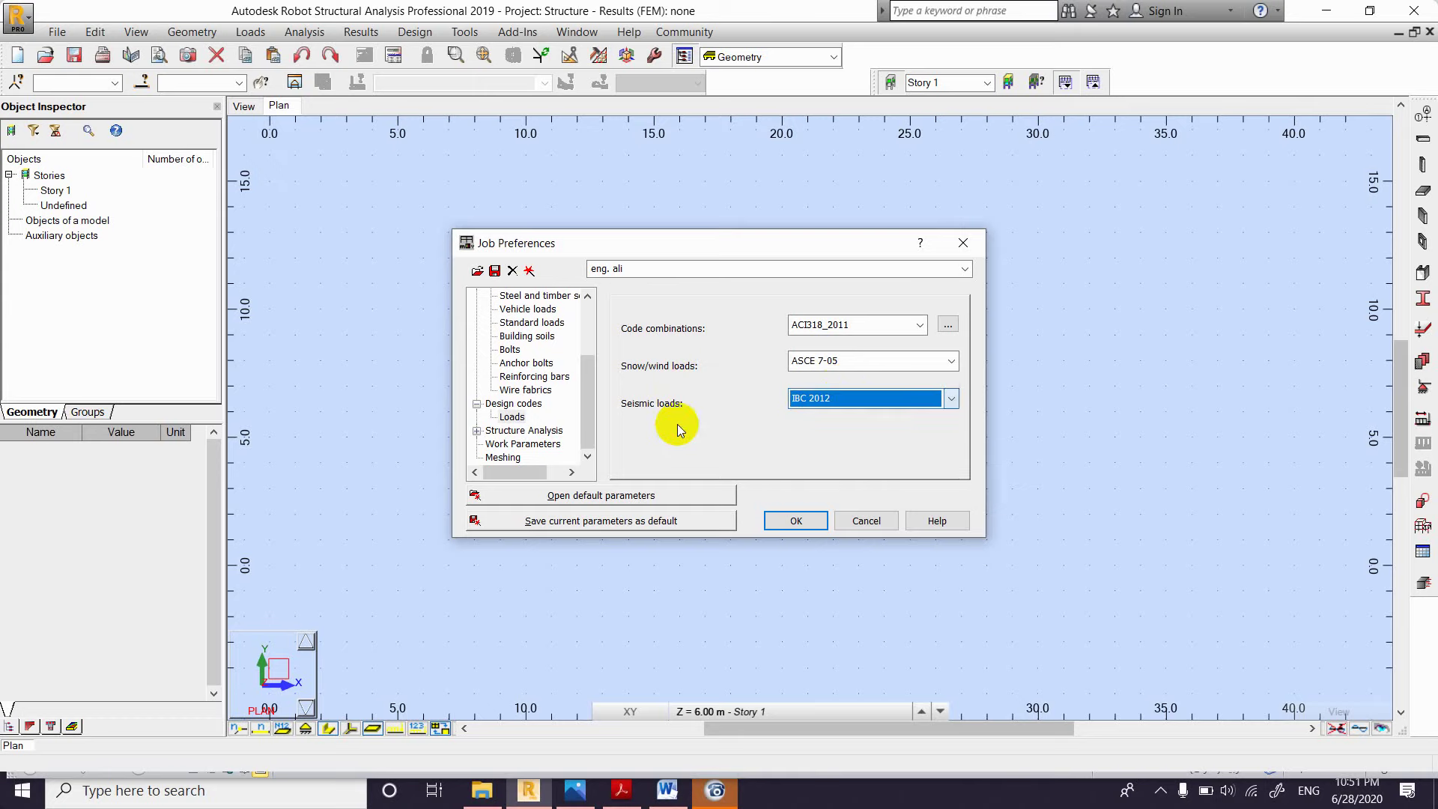
Step: Examine the structure analysis settings and the available methods of solving the system of equations, keeping Automatic
left_click(478, 430)
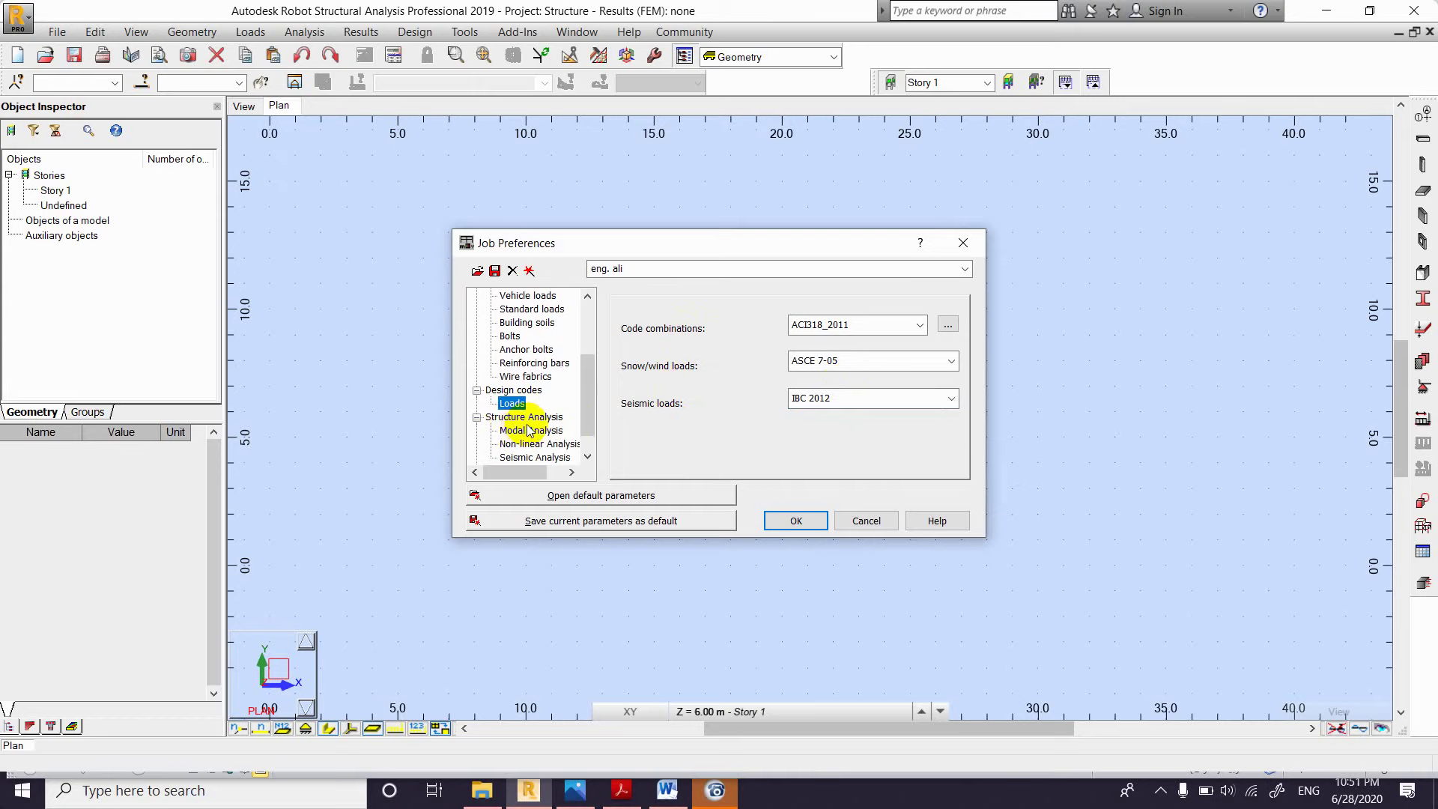
left_click(536, 391)
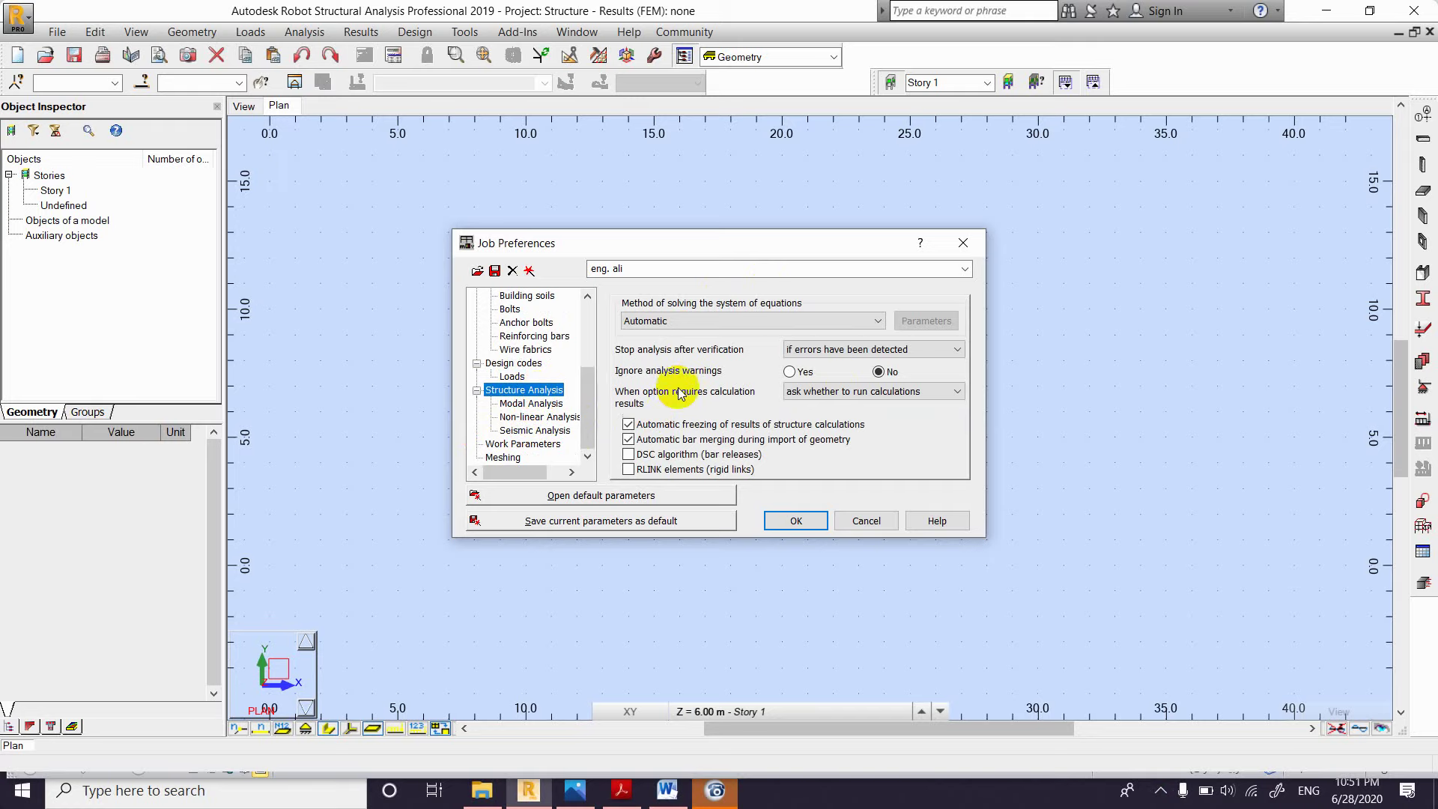
left_click(687, 321)
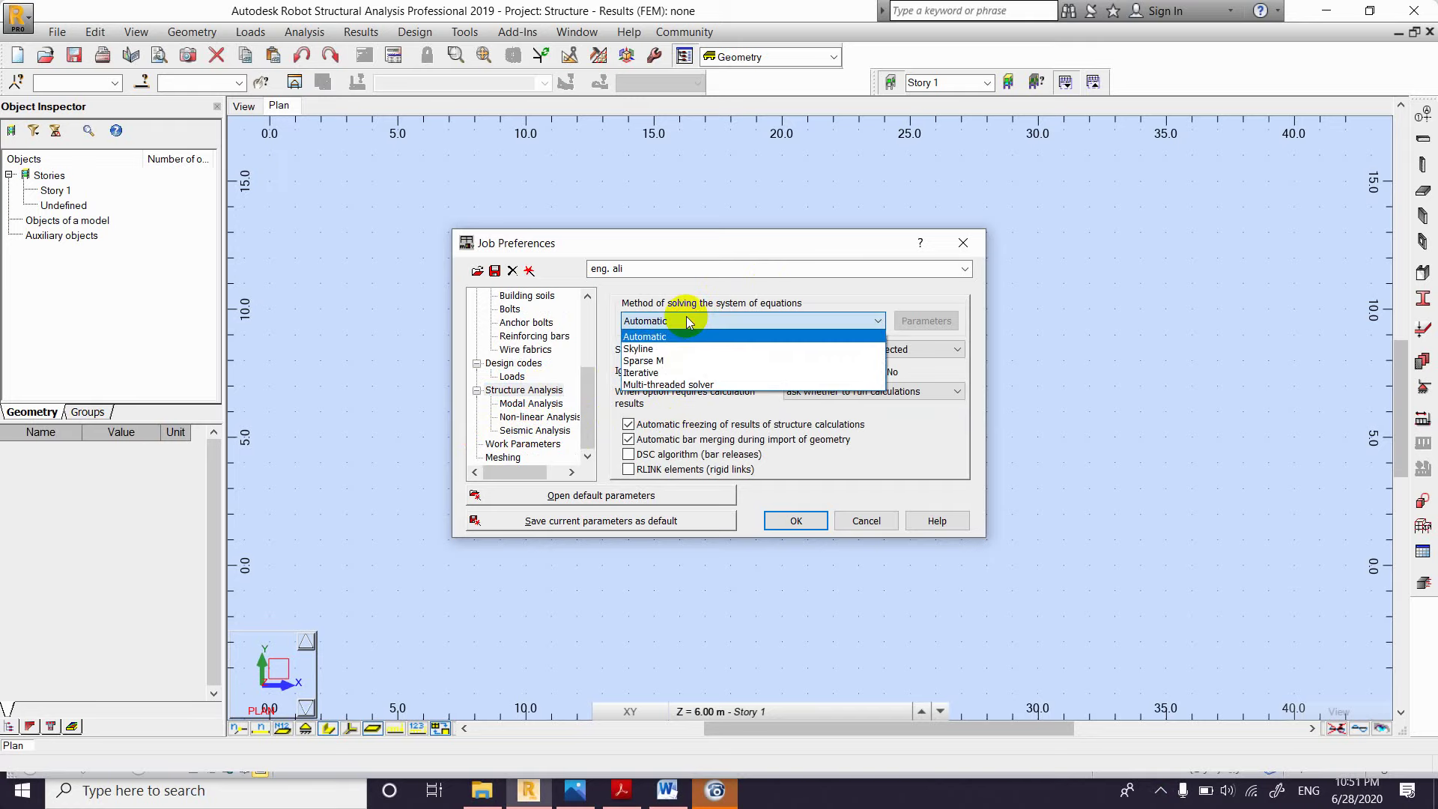
left_click(686, 321)
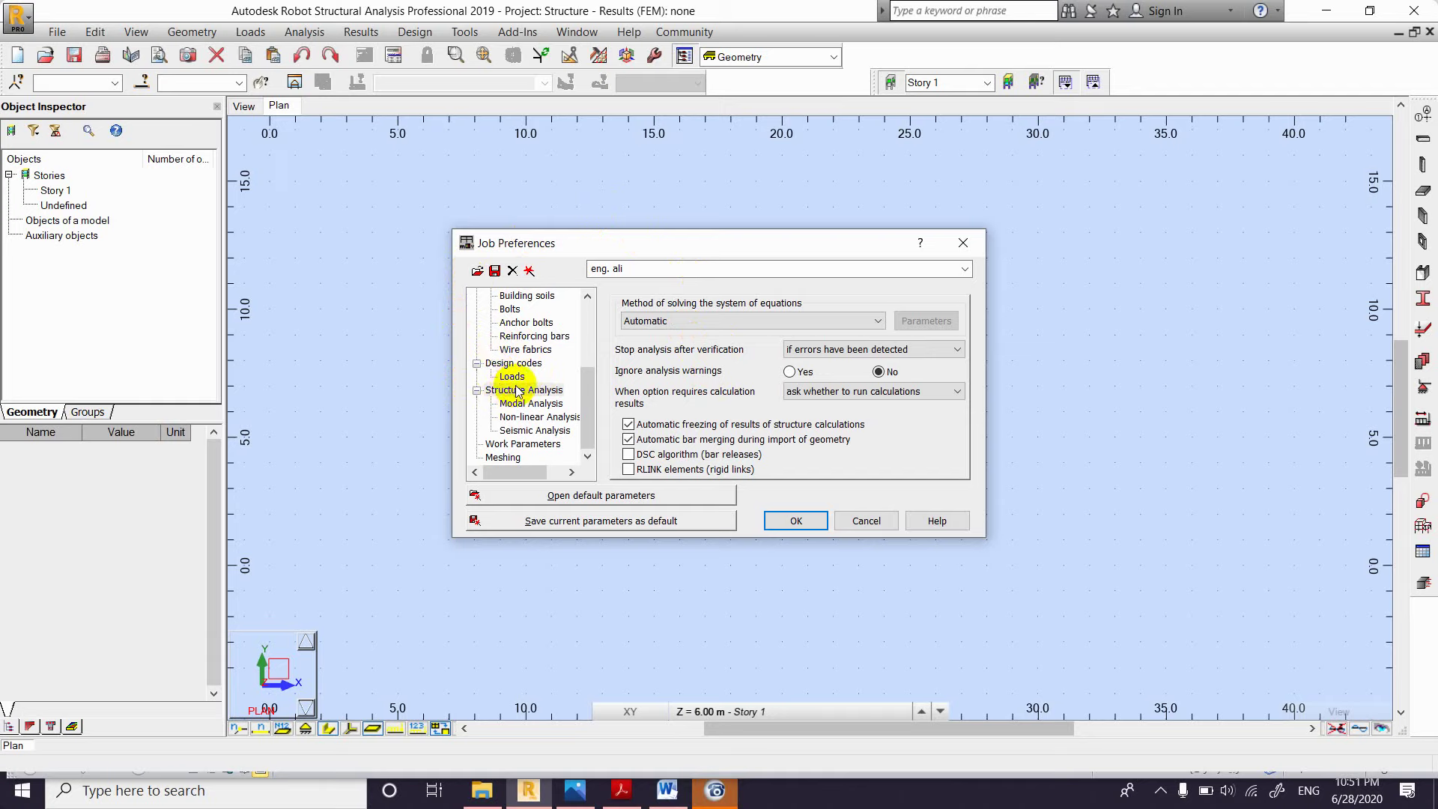
Step: Review the seismic analysis settings and the work parameters in the job preferences without changing them
scroll(511, 352, "up", 2)
scroll(507, 363, "down", 1)
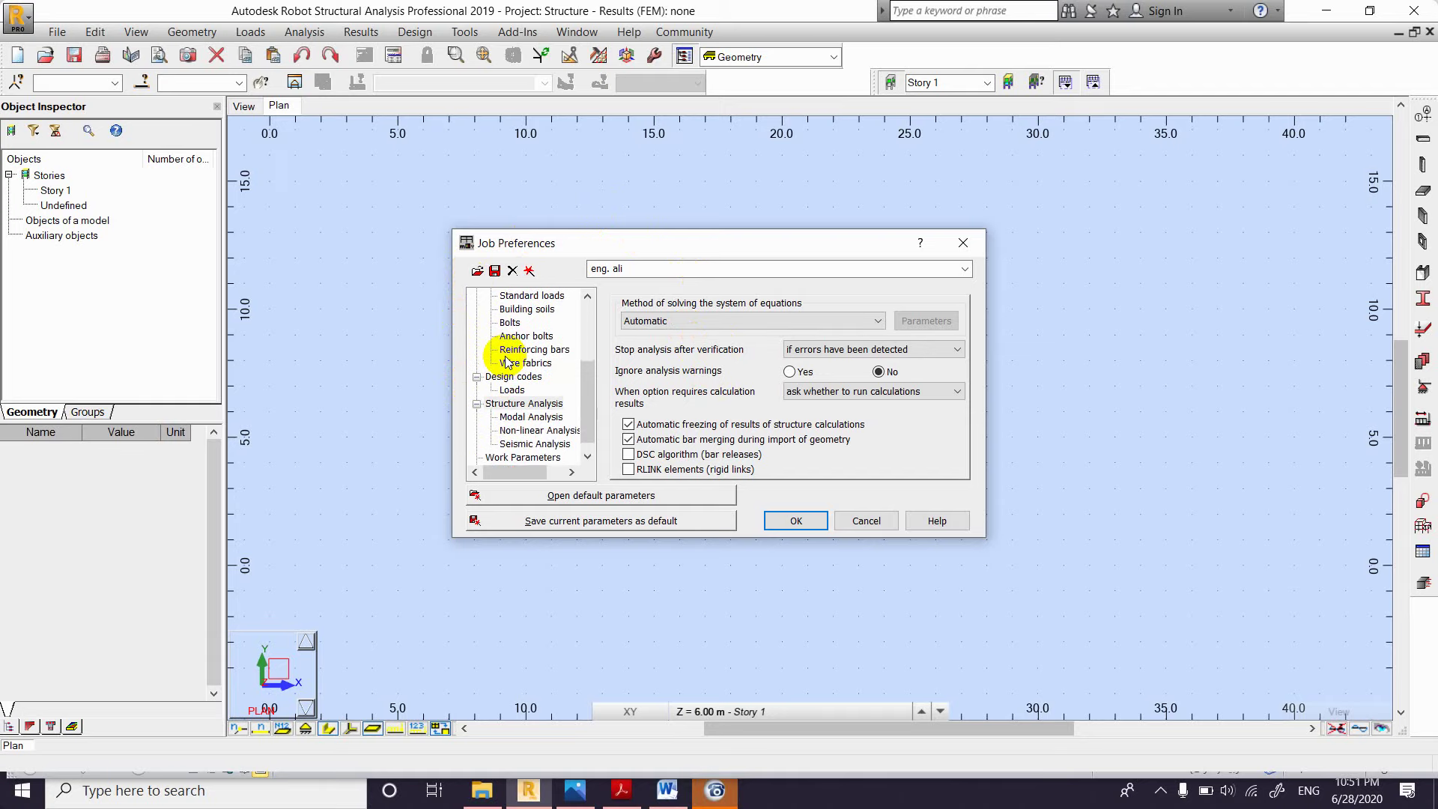
scroll(507, 362, "down", 1)
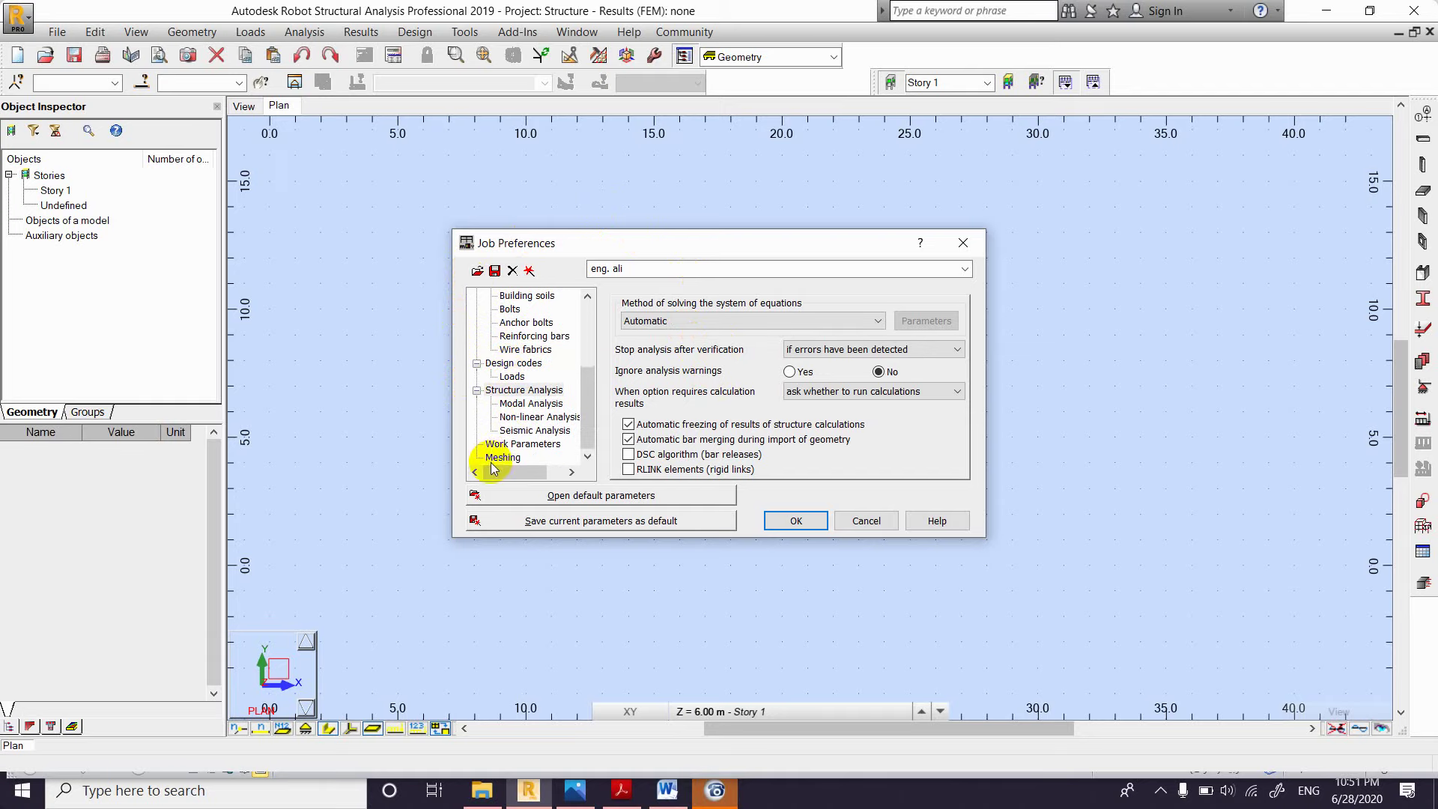
left_click(541, 432)
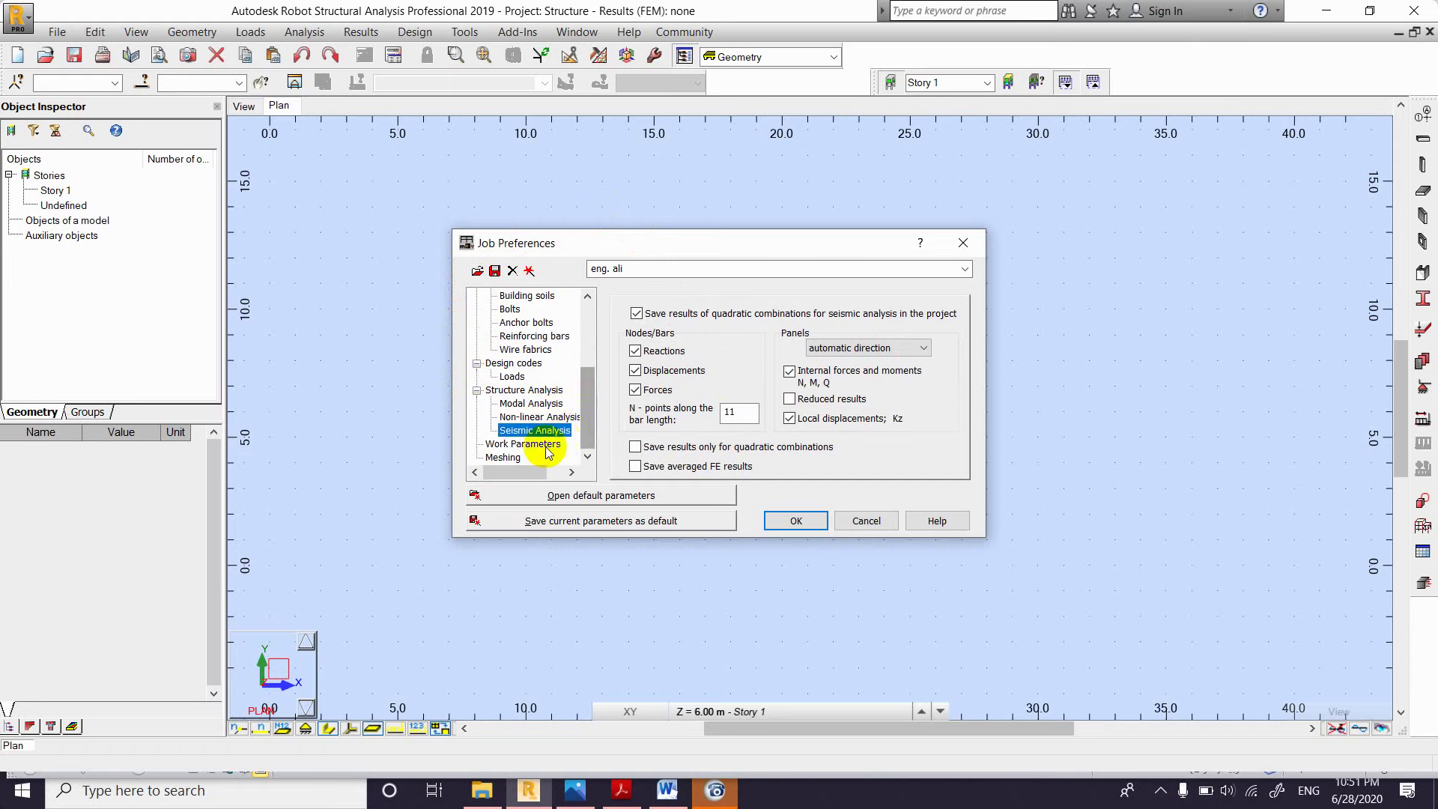
left_click(532, 448)
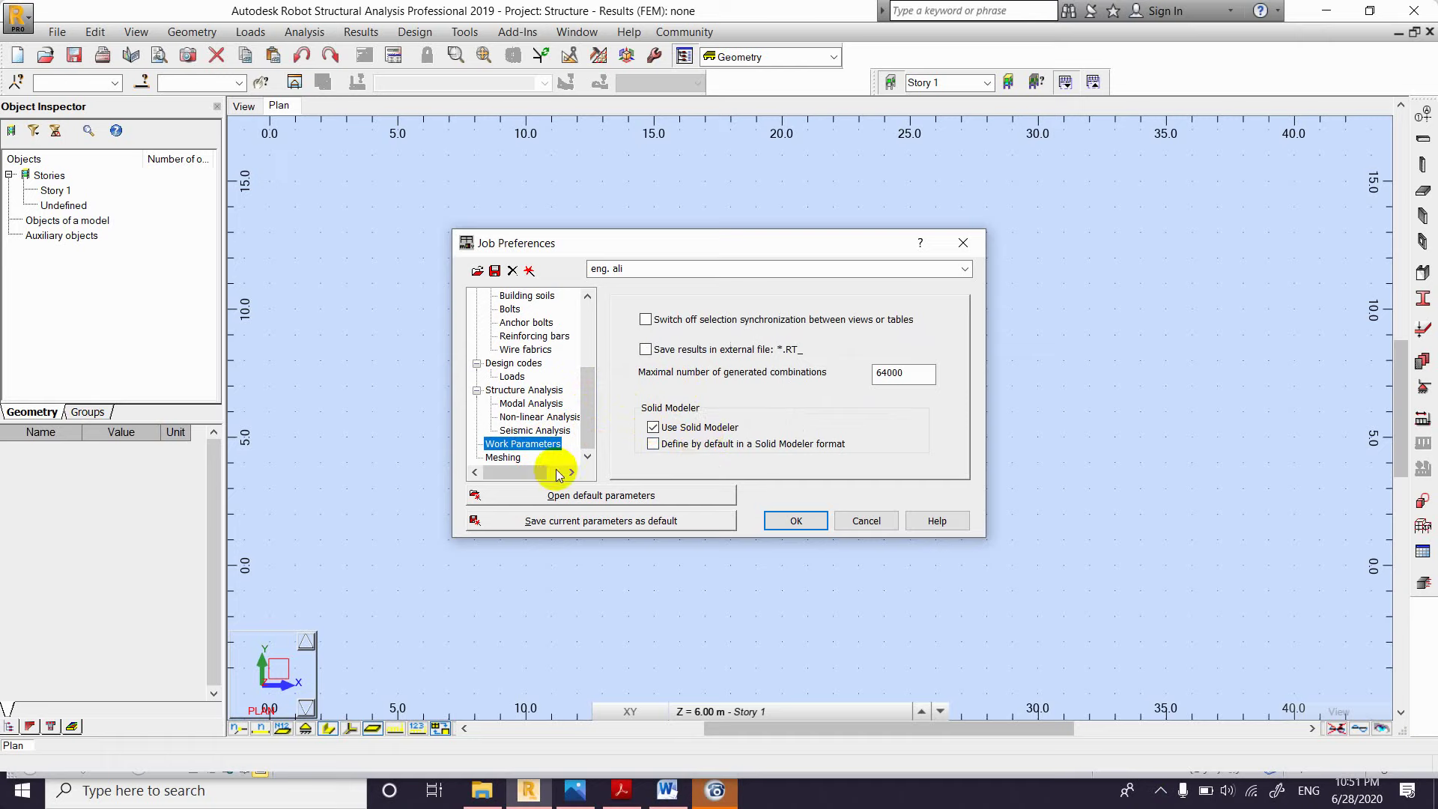
Step: Open the meshing settings and compare the coherent FE mesh options with kinematic constraints, leaving Use of kinematic constraints selected
left_click(510, 458)
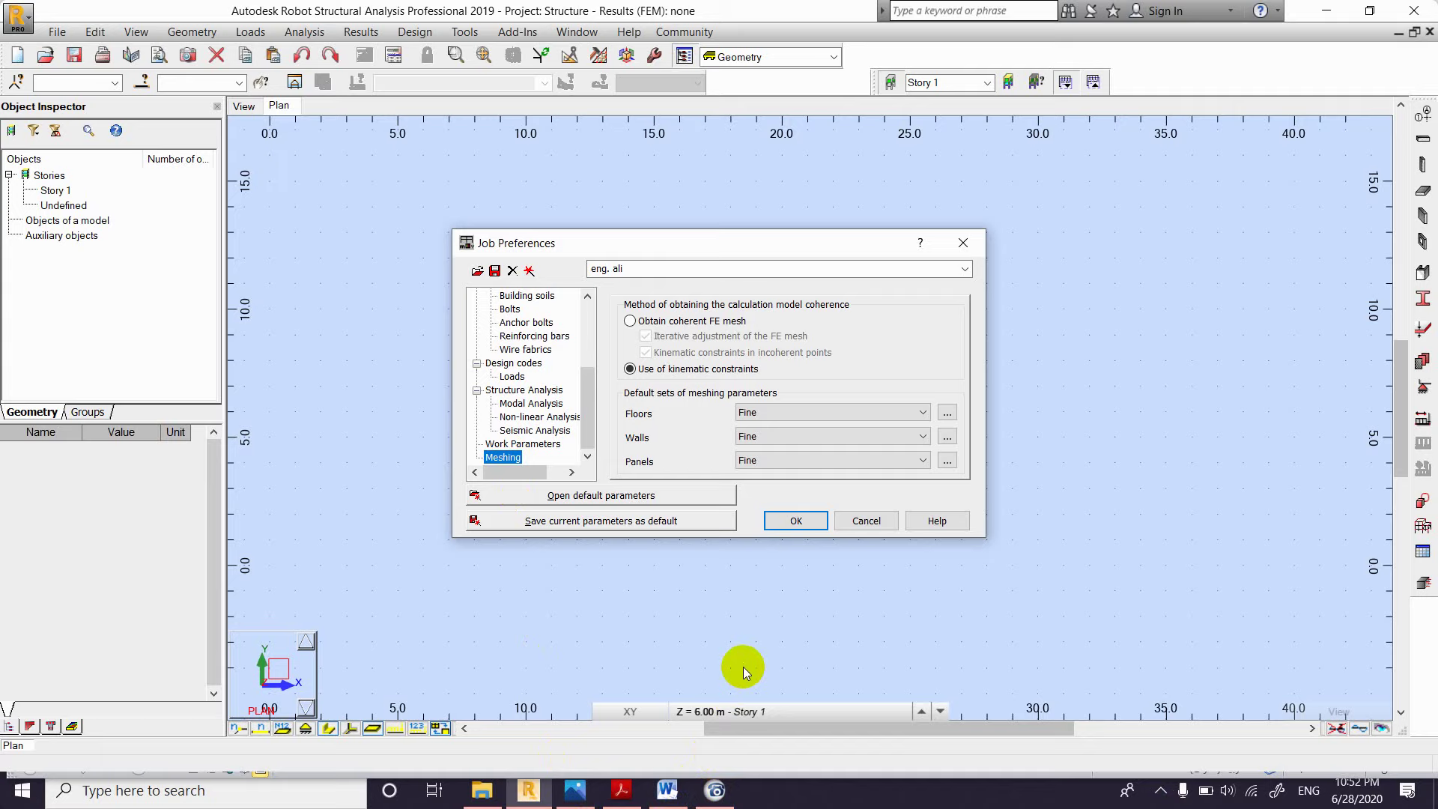
left_click(642, 319)
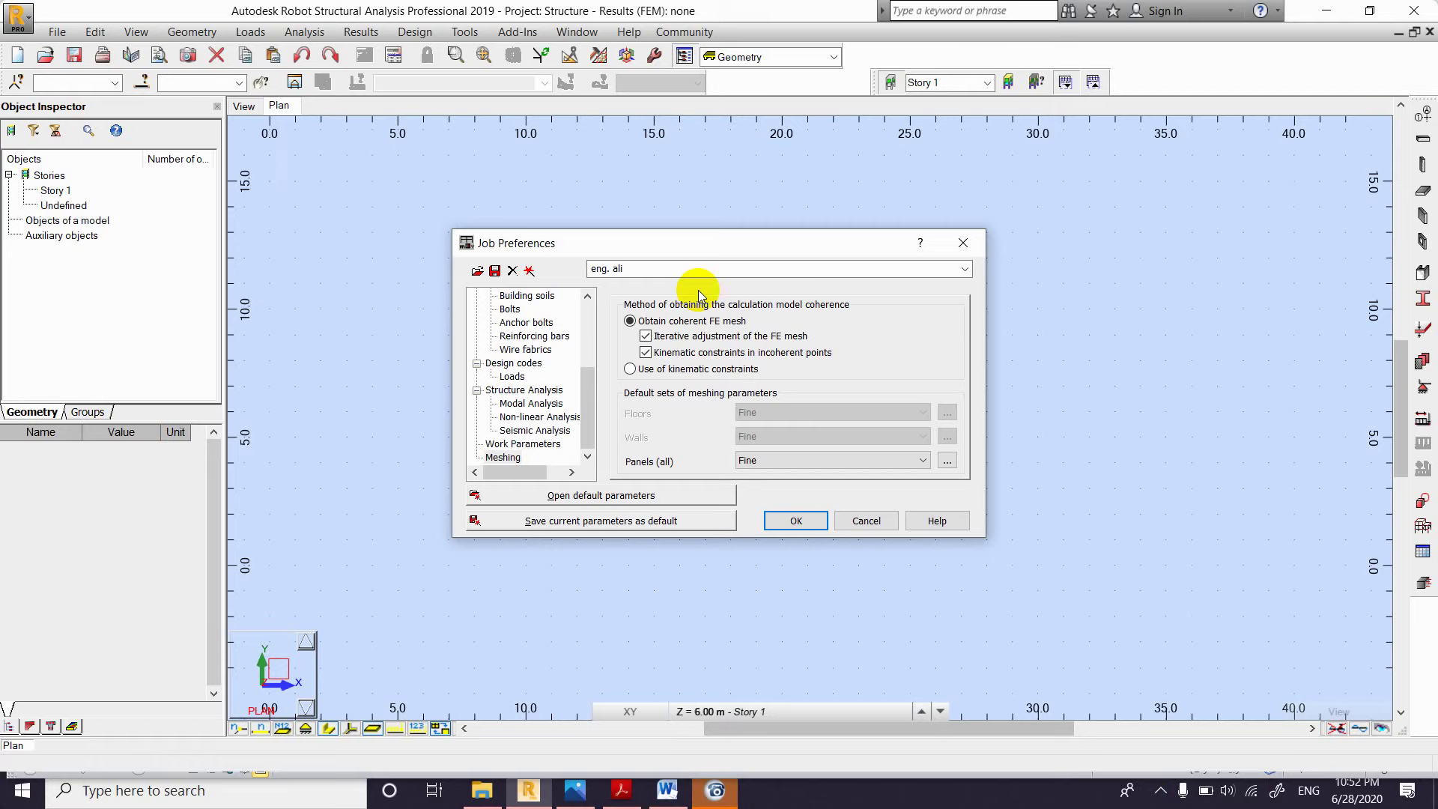
left_click(631, 369)
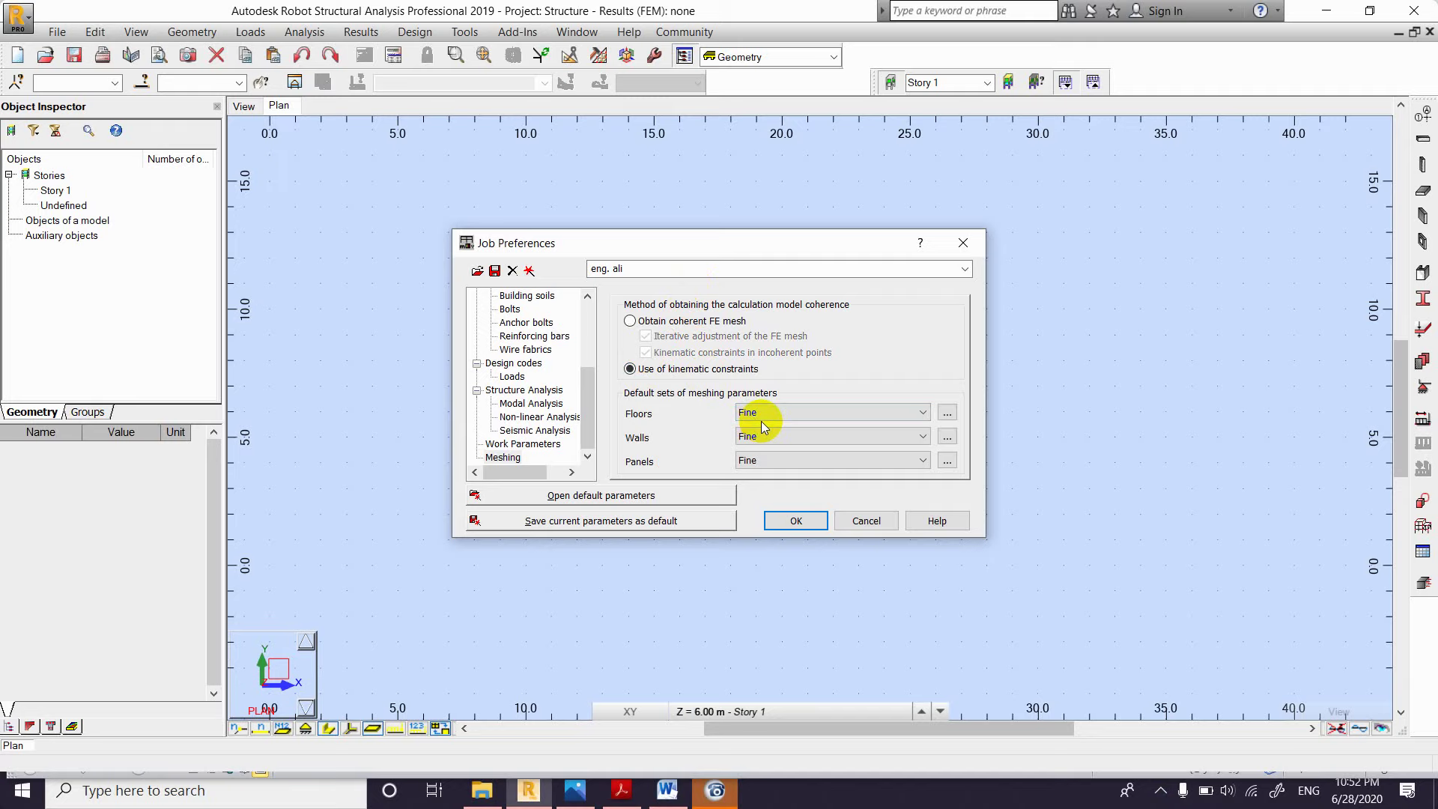
Step: Keep the Fine meshing set for floors and set its mesh element size to 0.75 m
left_click(790, 412)
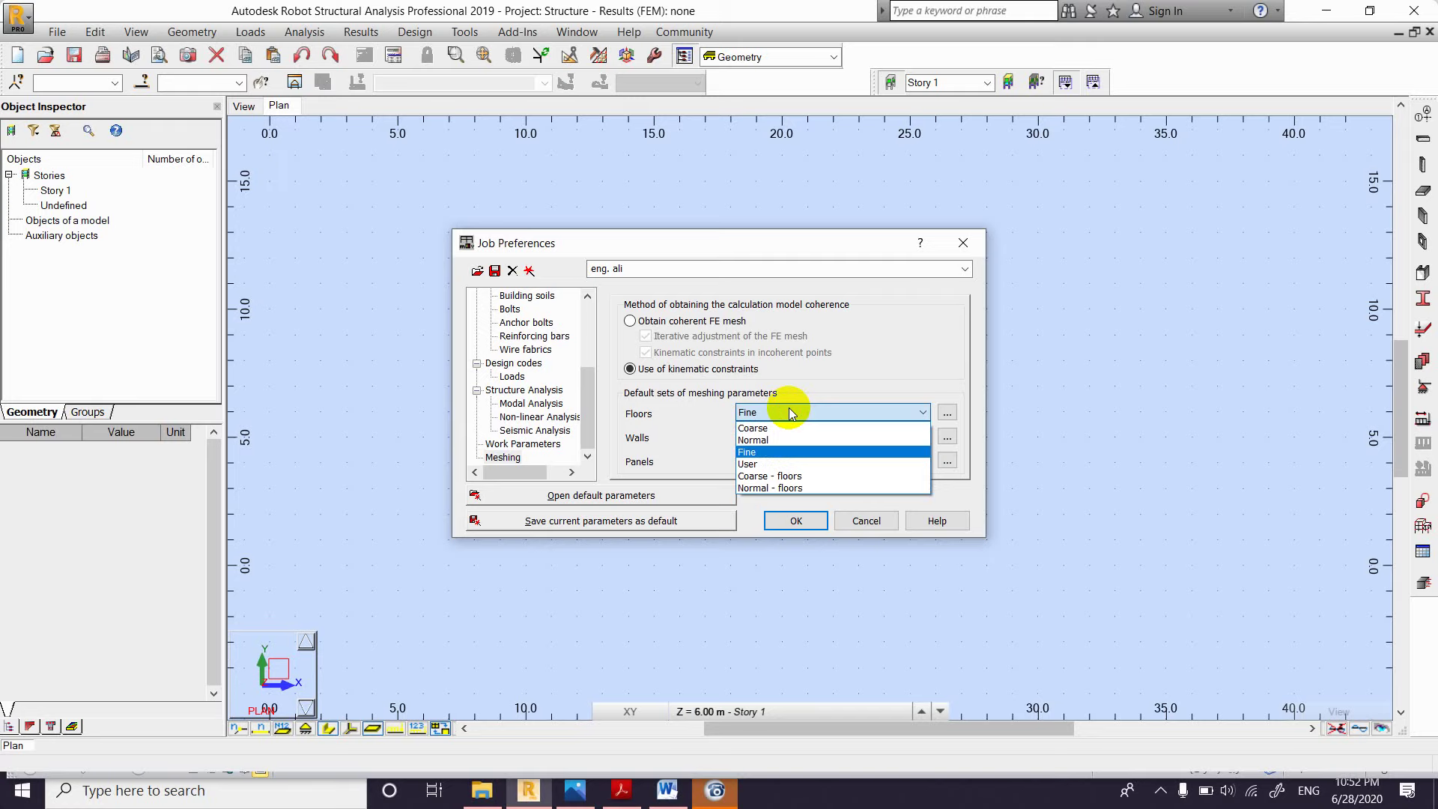
left_click(789, 412)
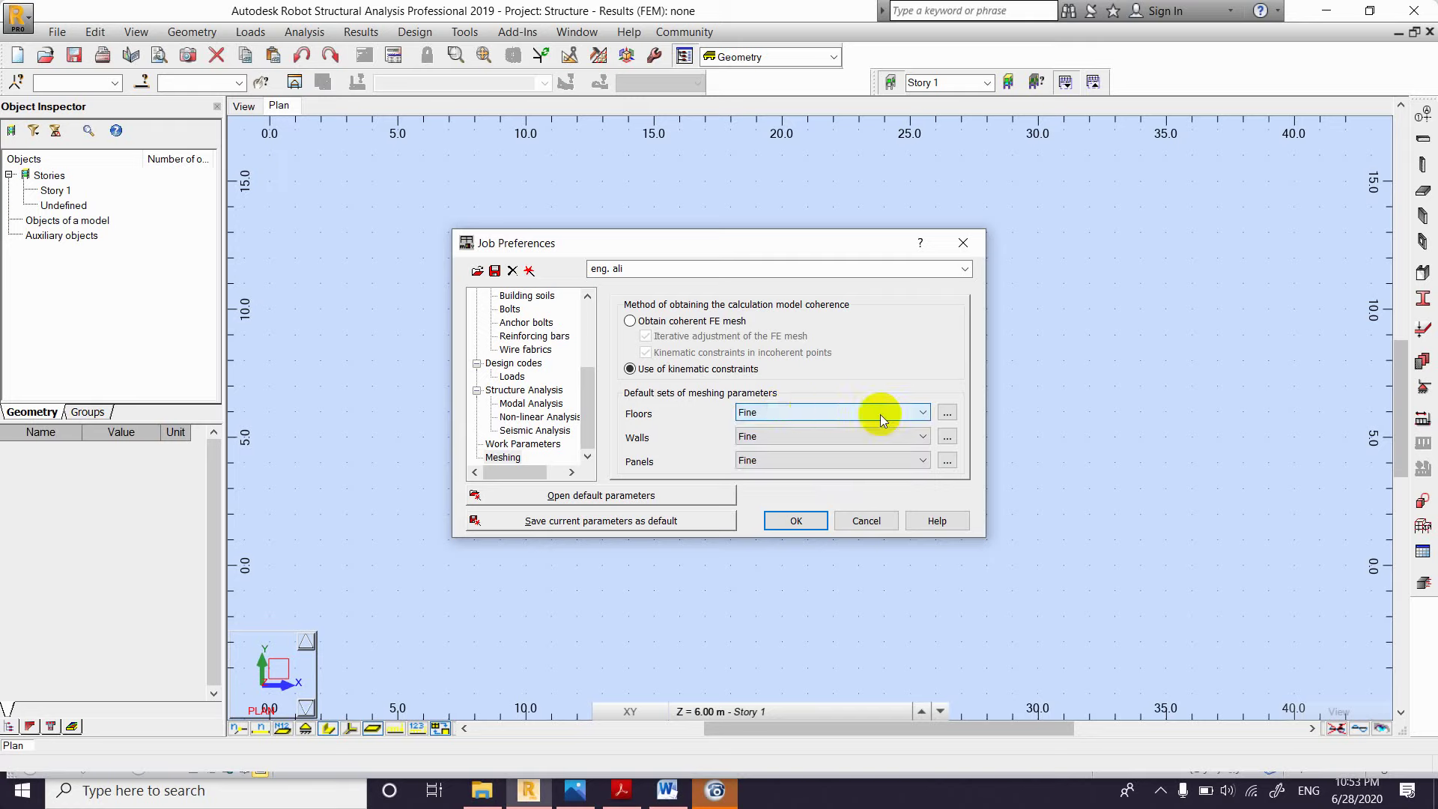
left_click(947, 414)
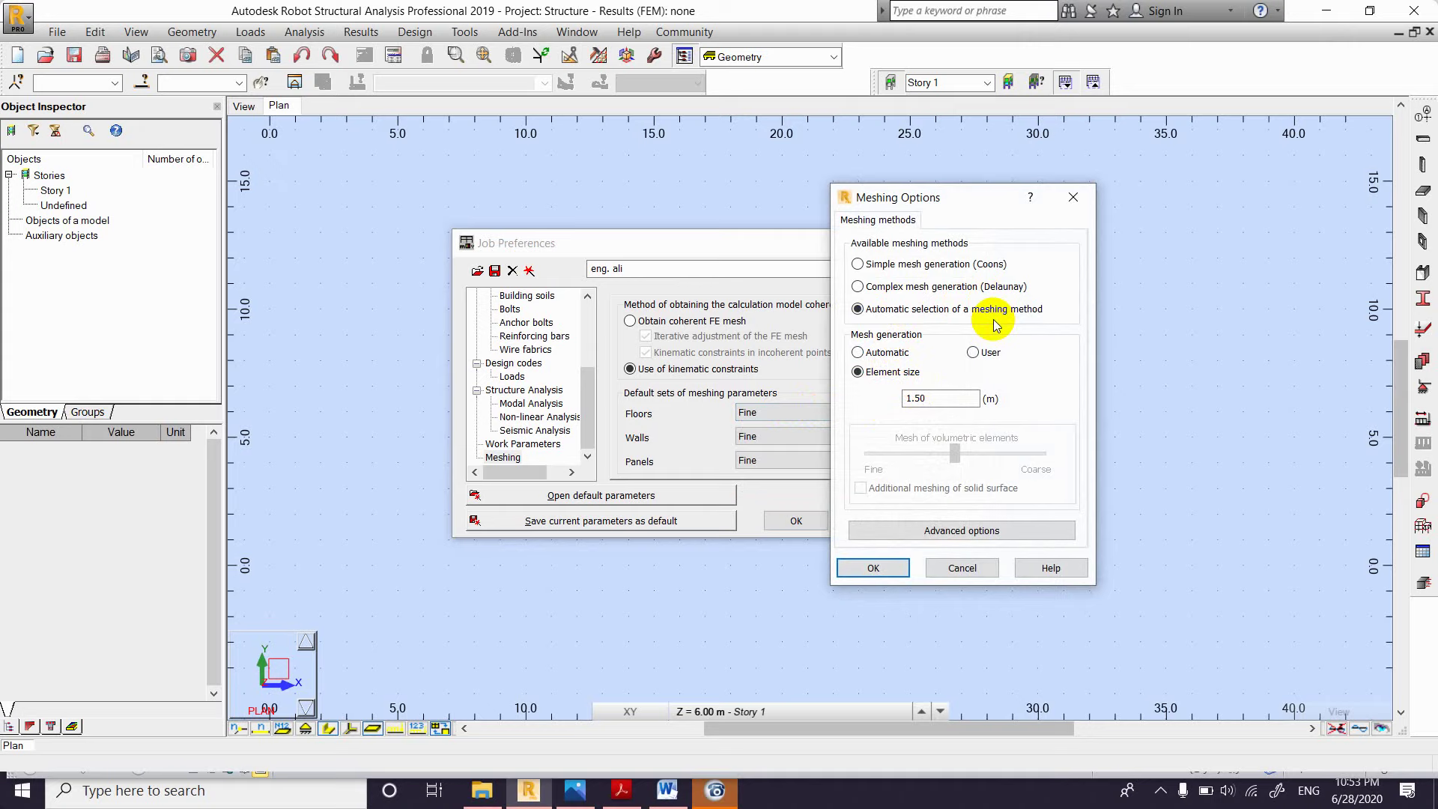
left_click(917, 404)
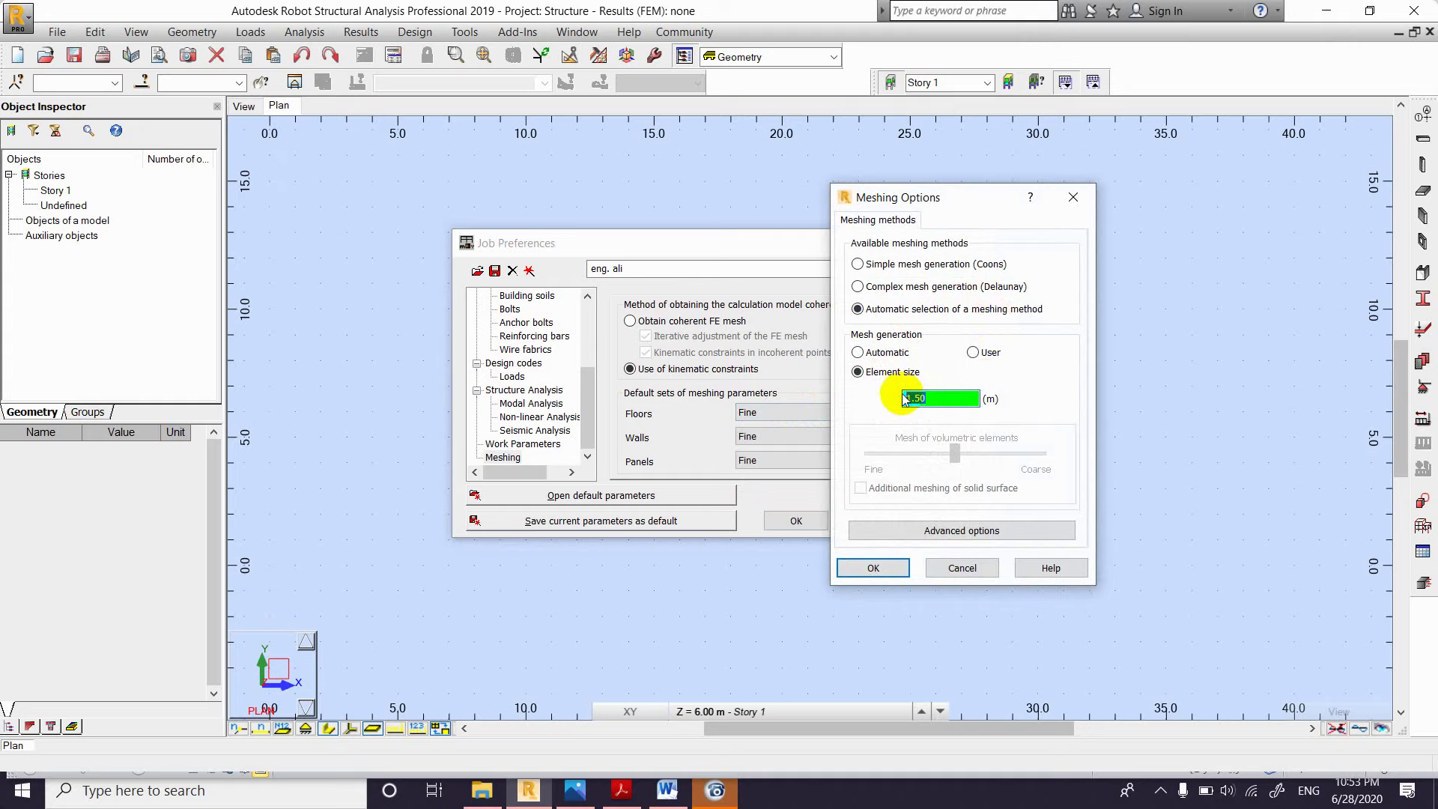
type(".75")
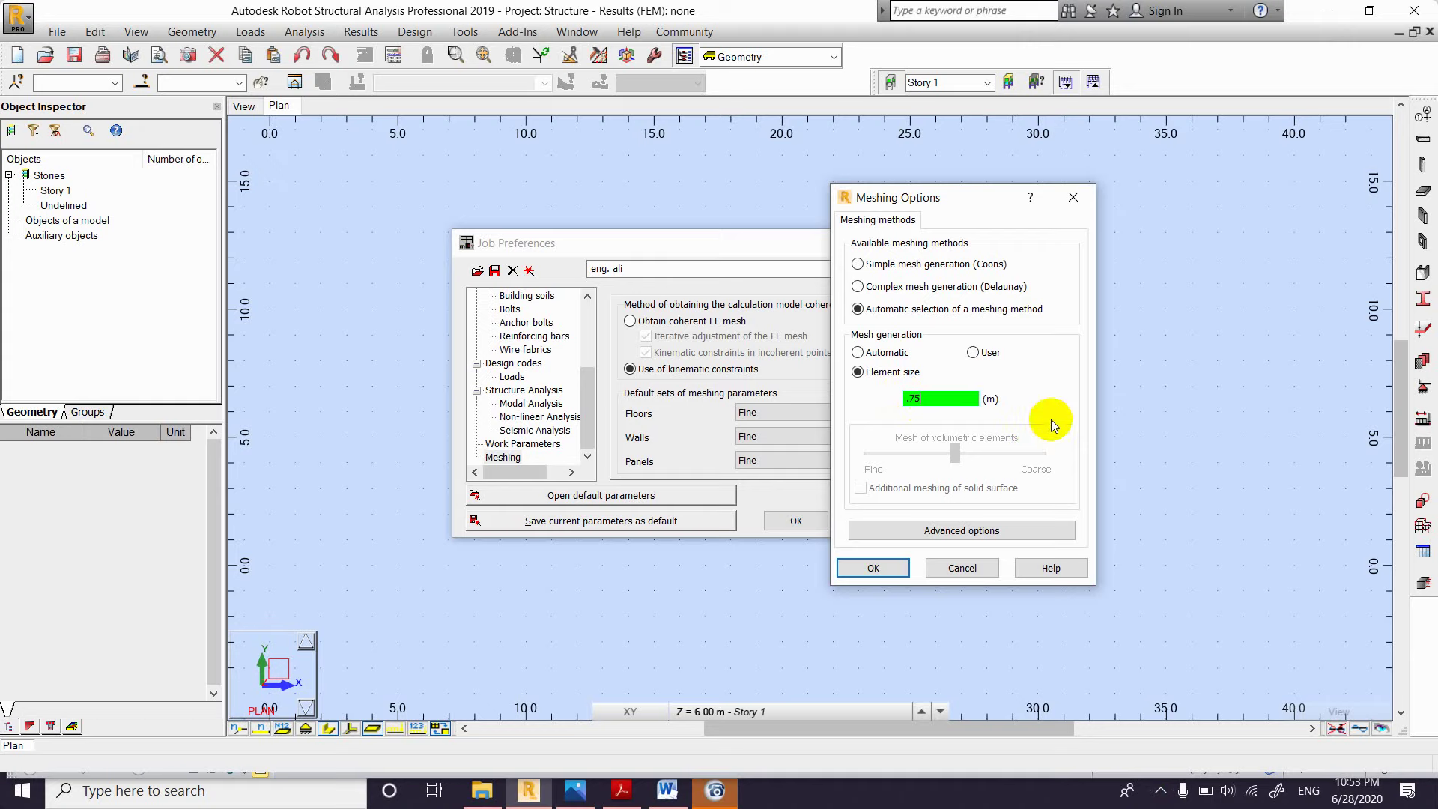
left_click(898, 573)
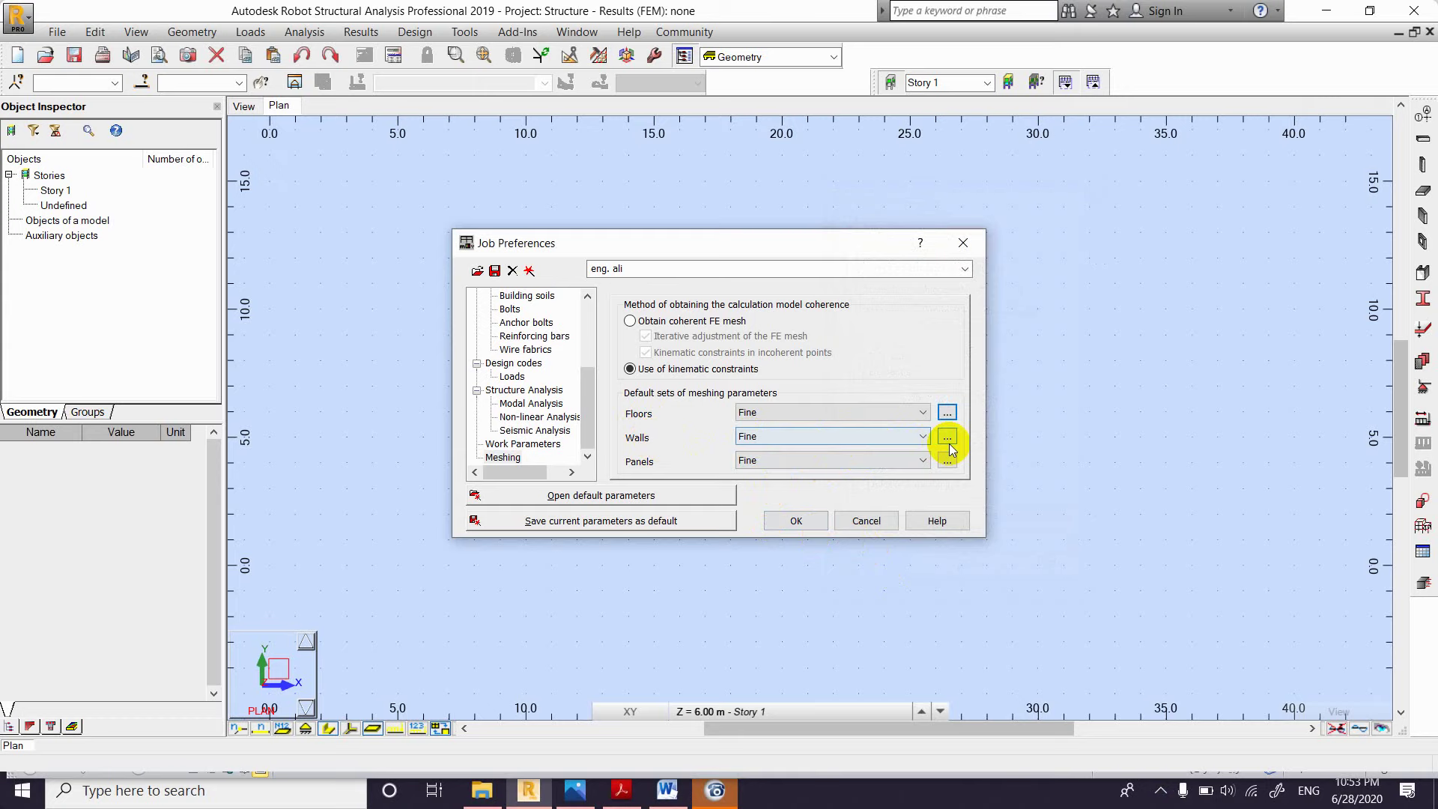
Step: Review the meshing sets available for walls and panels and the walls' meshing options, keeping Fine for both
left_click(905, 439)
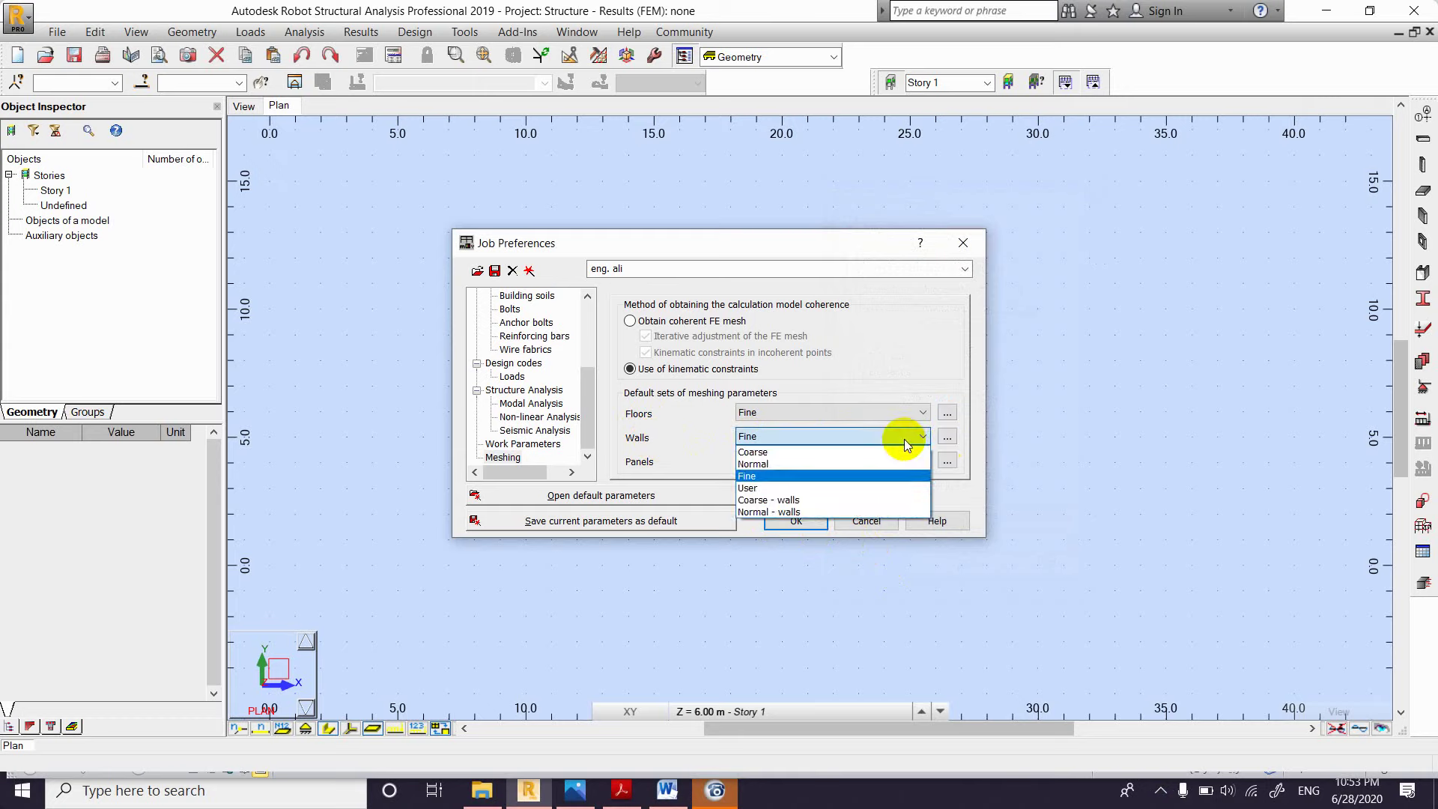
left_click(906, 439)
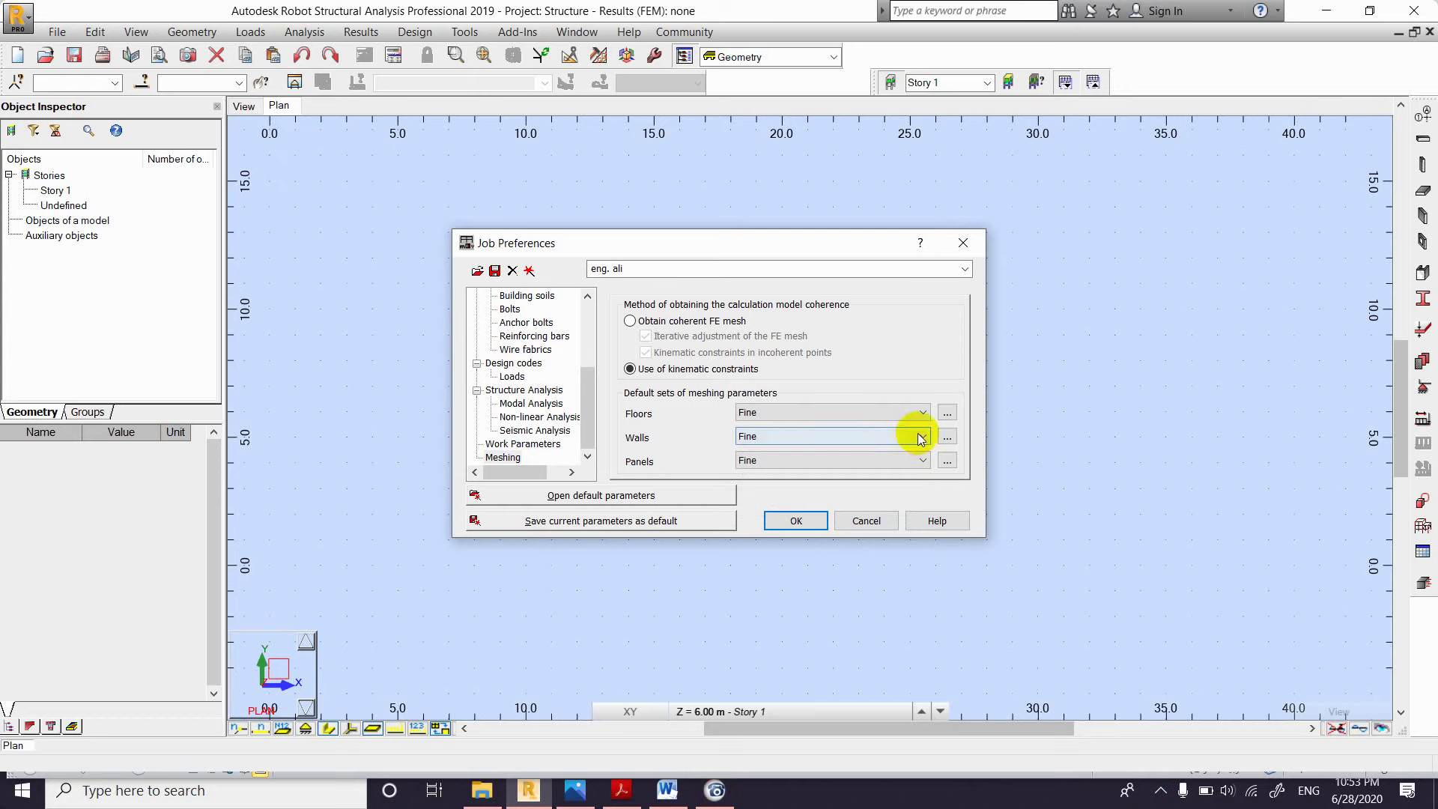
left_click(947, 436)
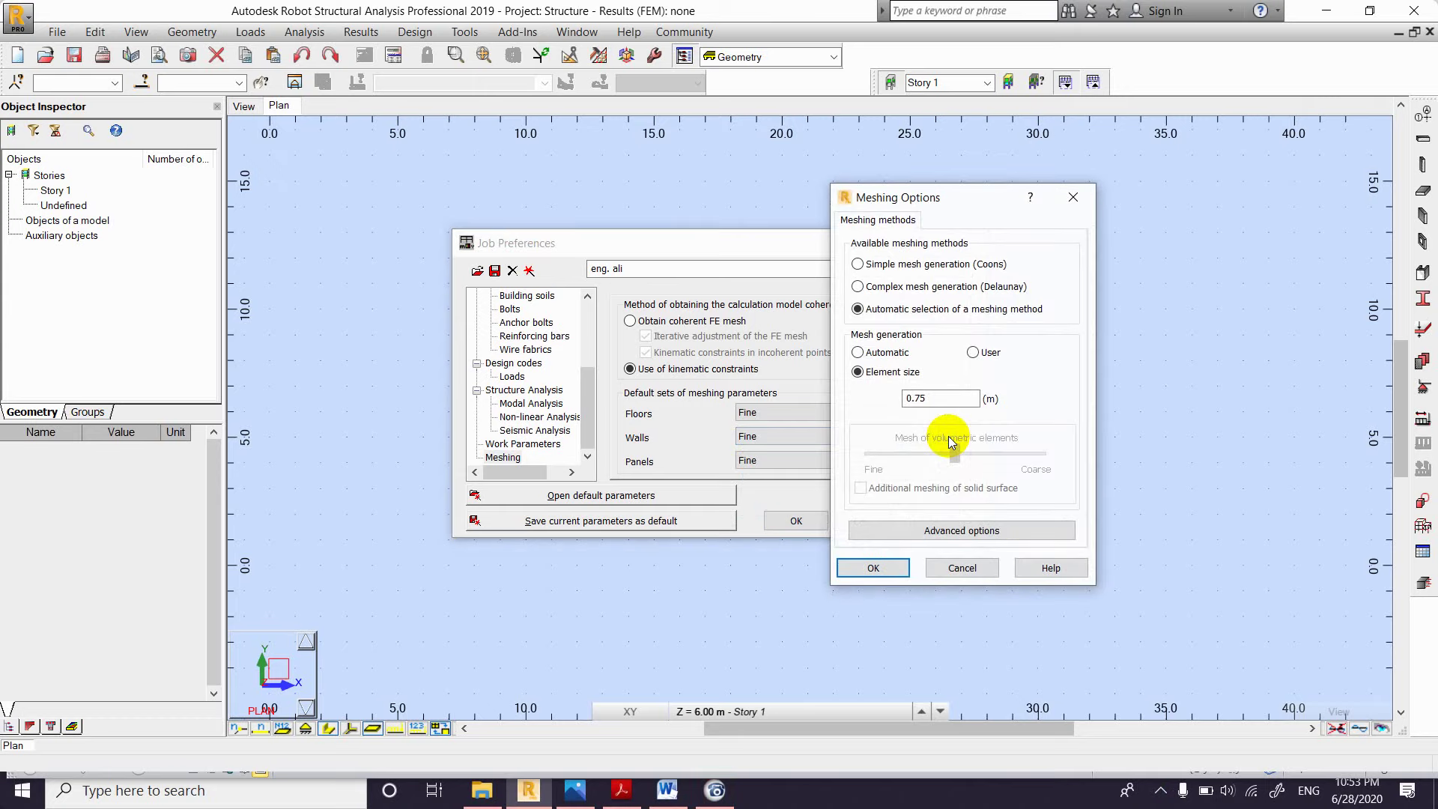
left_click(1078, 196)
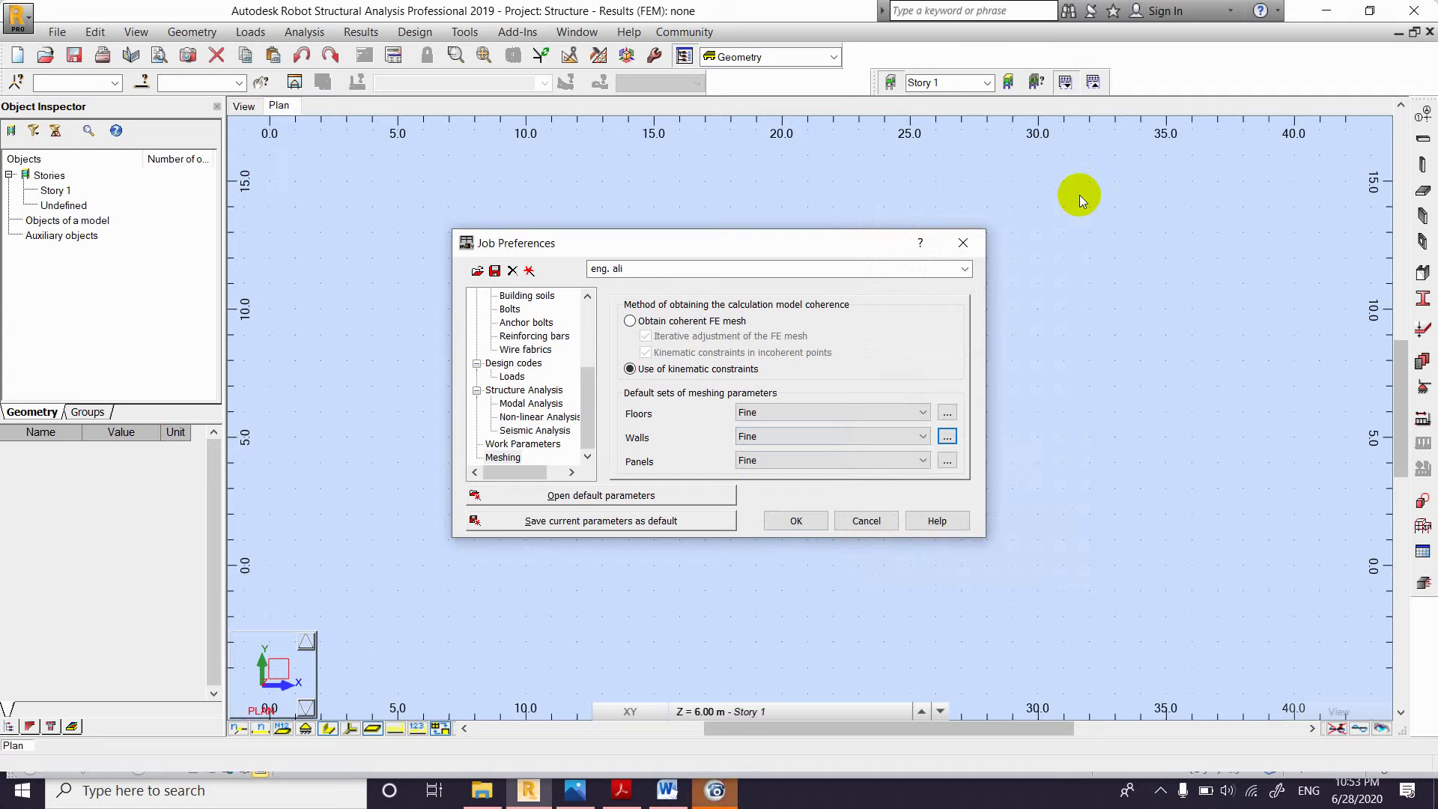
left_click(819, 460)
left_click(643, 460)
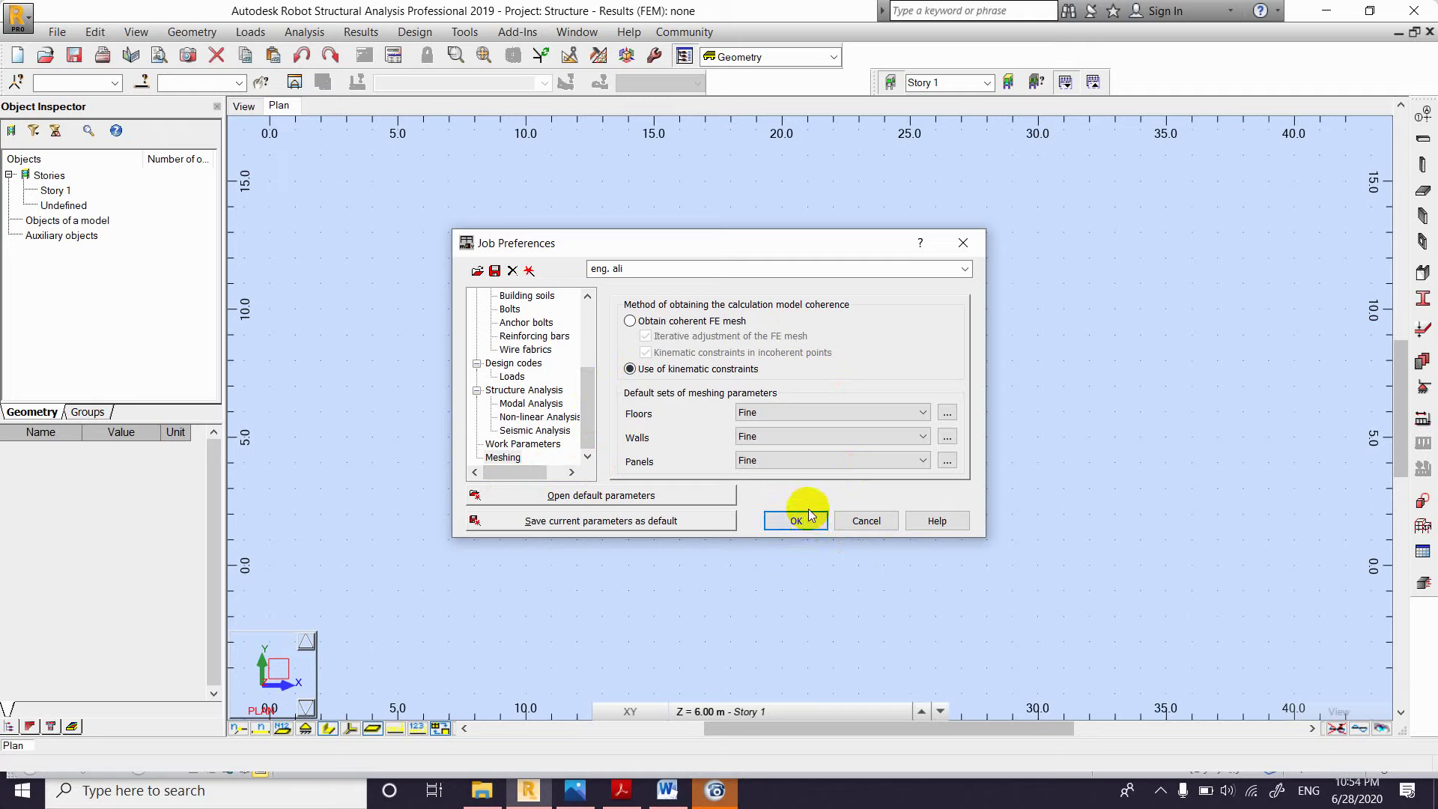
Step: Save the current job preferences as the default parameters and apply them to the project
left_click(608, 529)
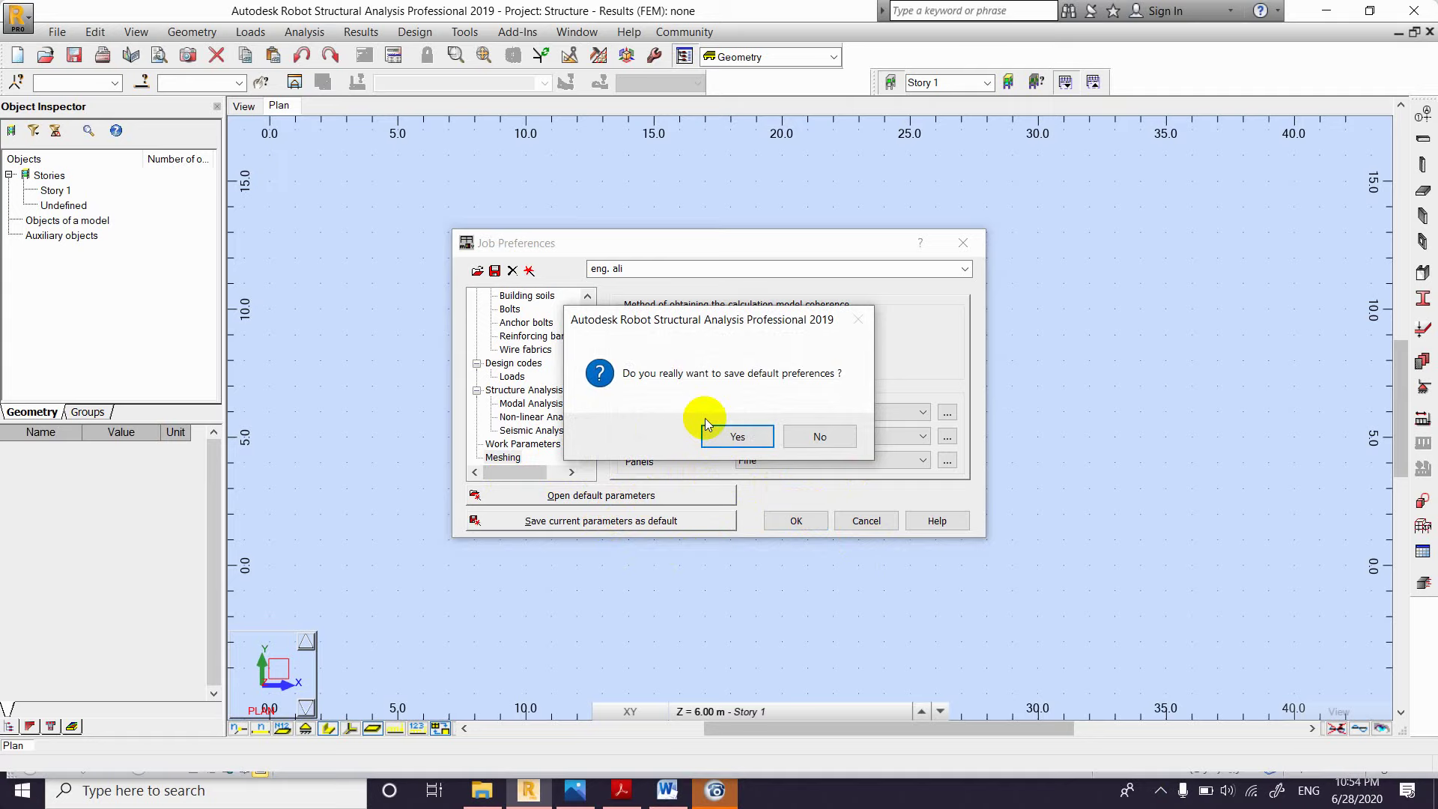
left_click(740, 438)
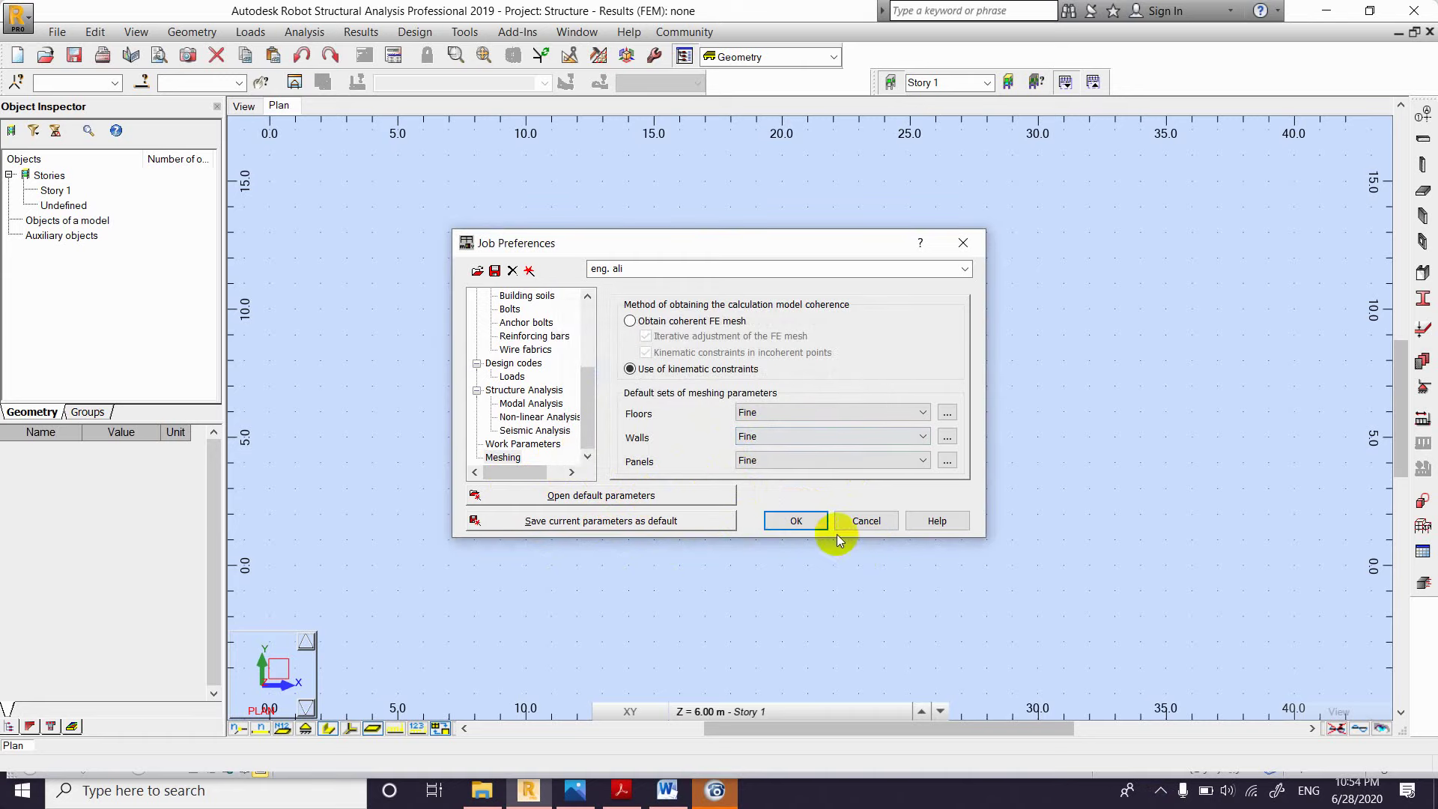
left_click(794, 518)
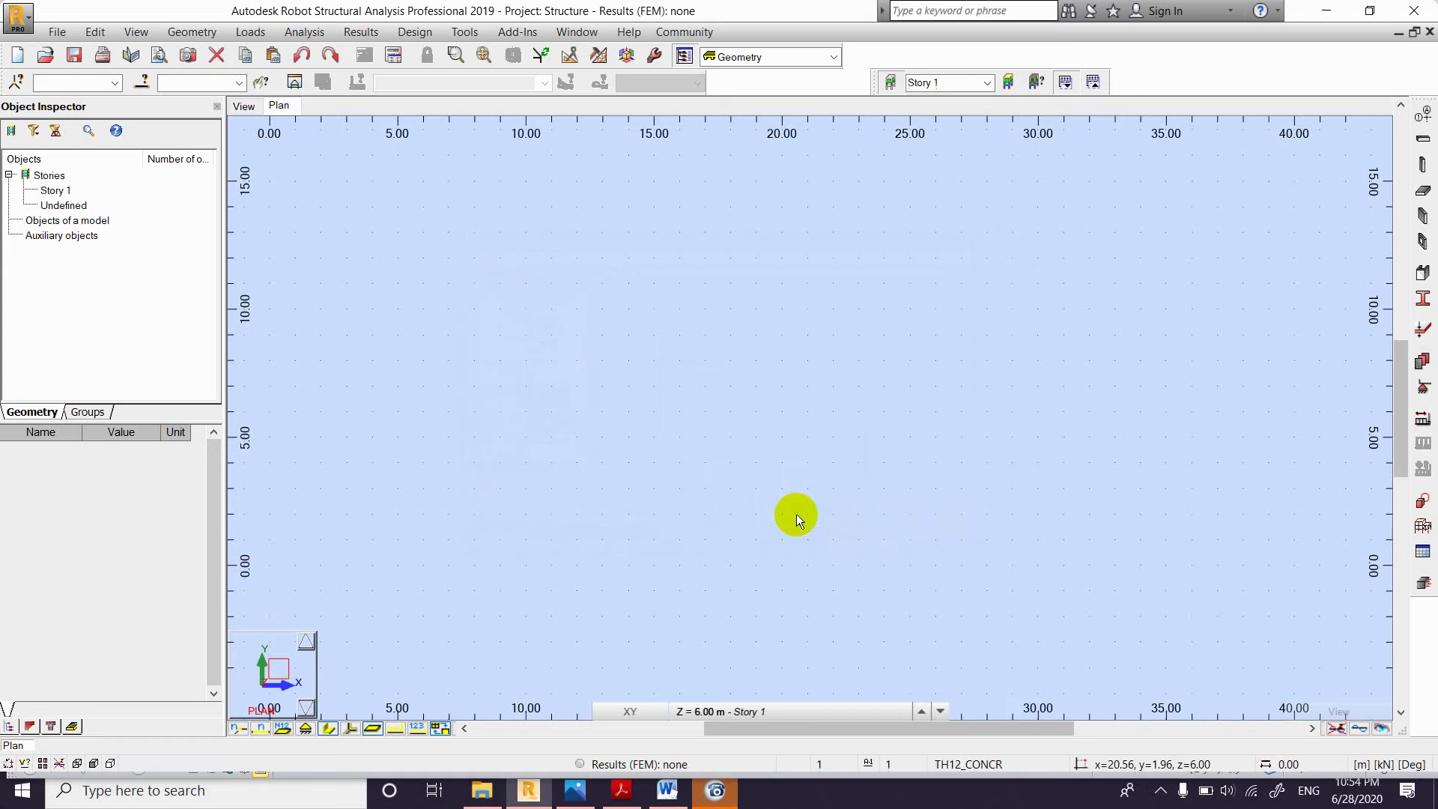